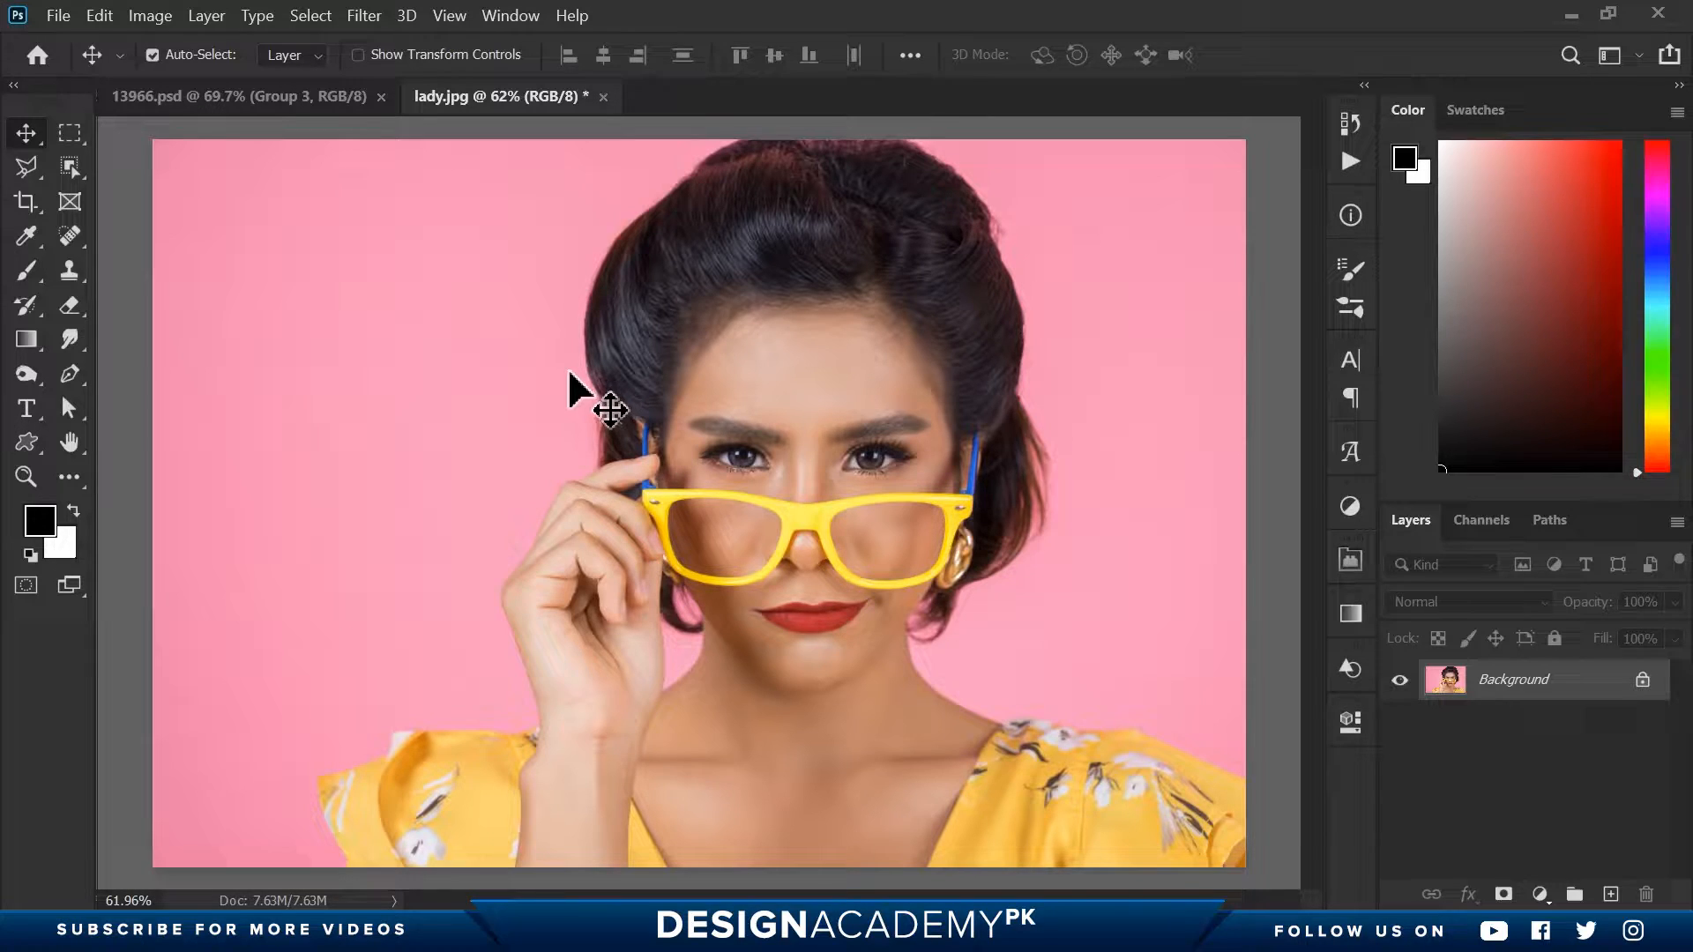
Select the woman with Select Subject and refine the selection around her hair edges and neck gap in Select and Mask.
left_click(300, 21)
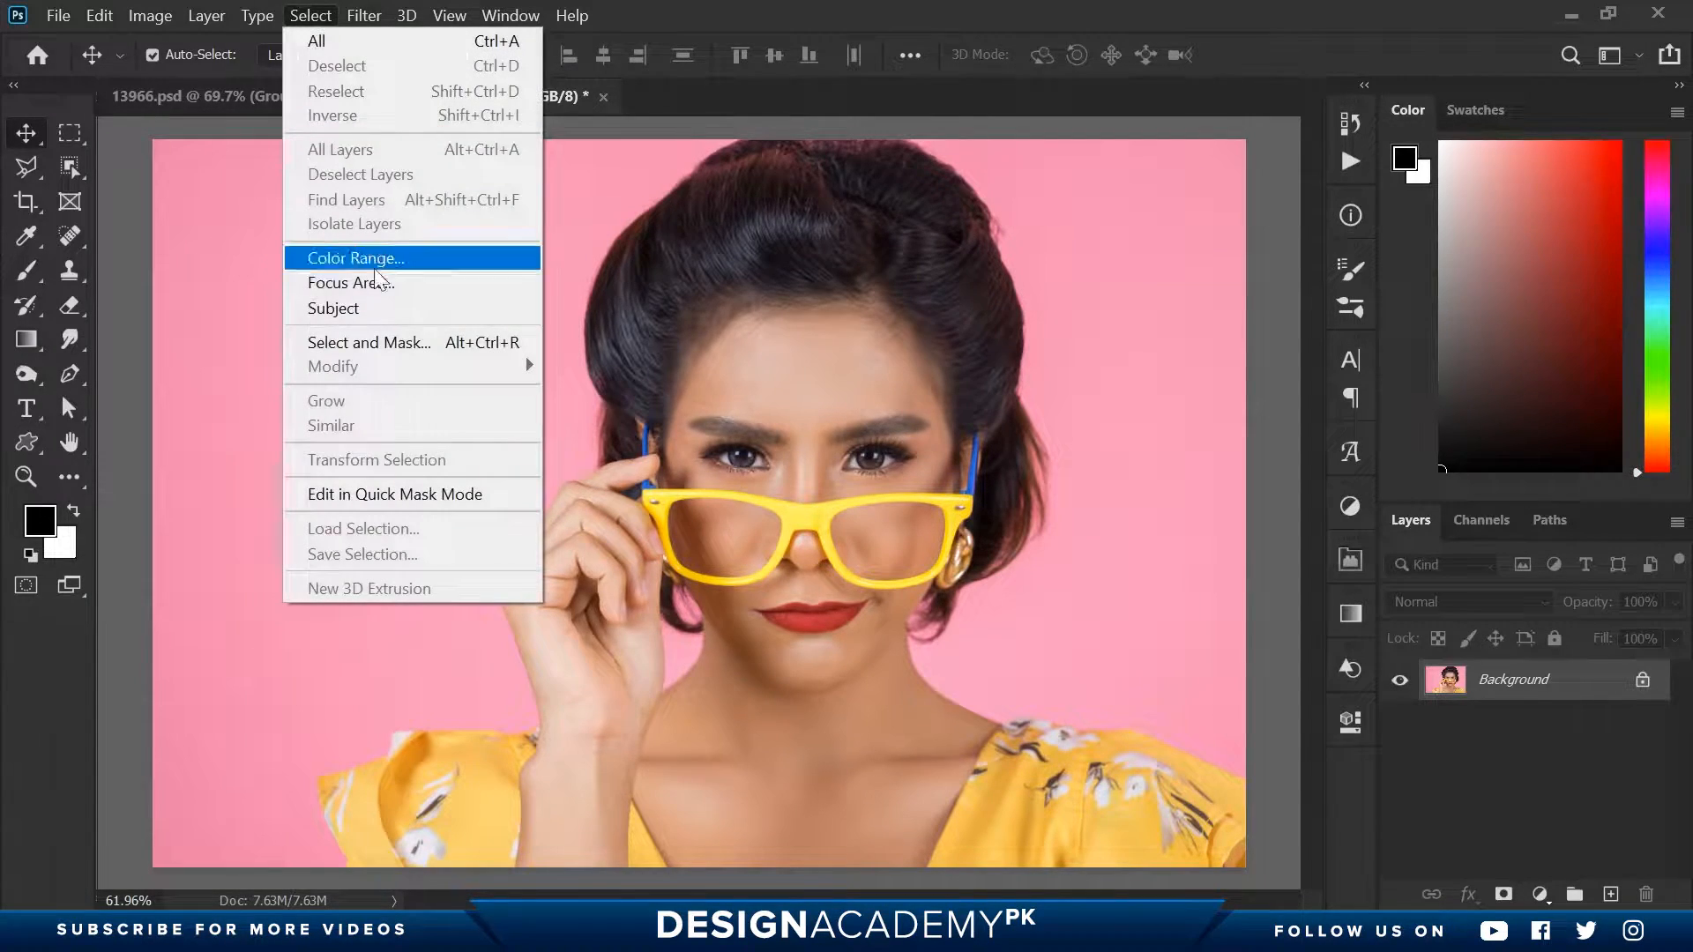
left_click(373, 311)
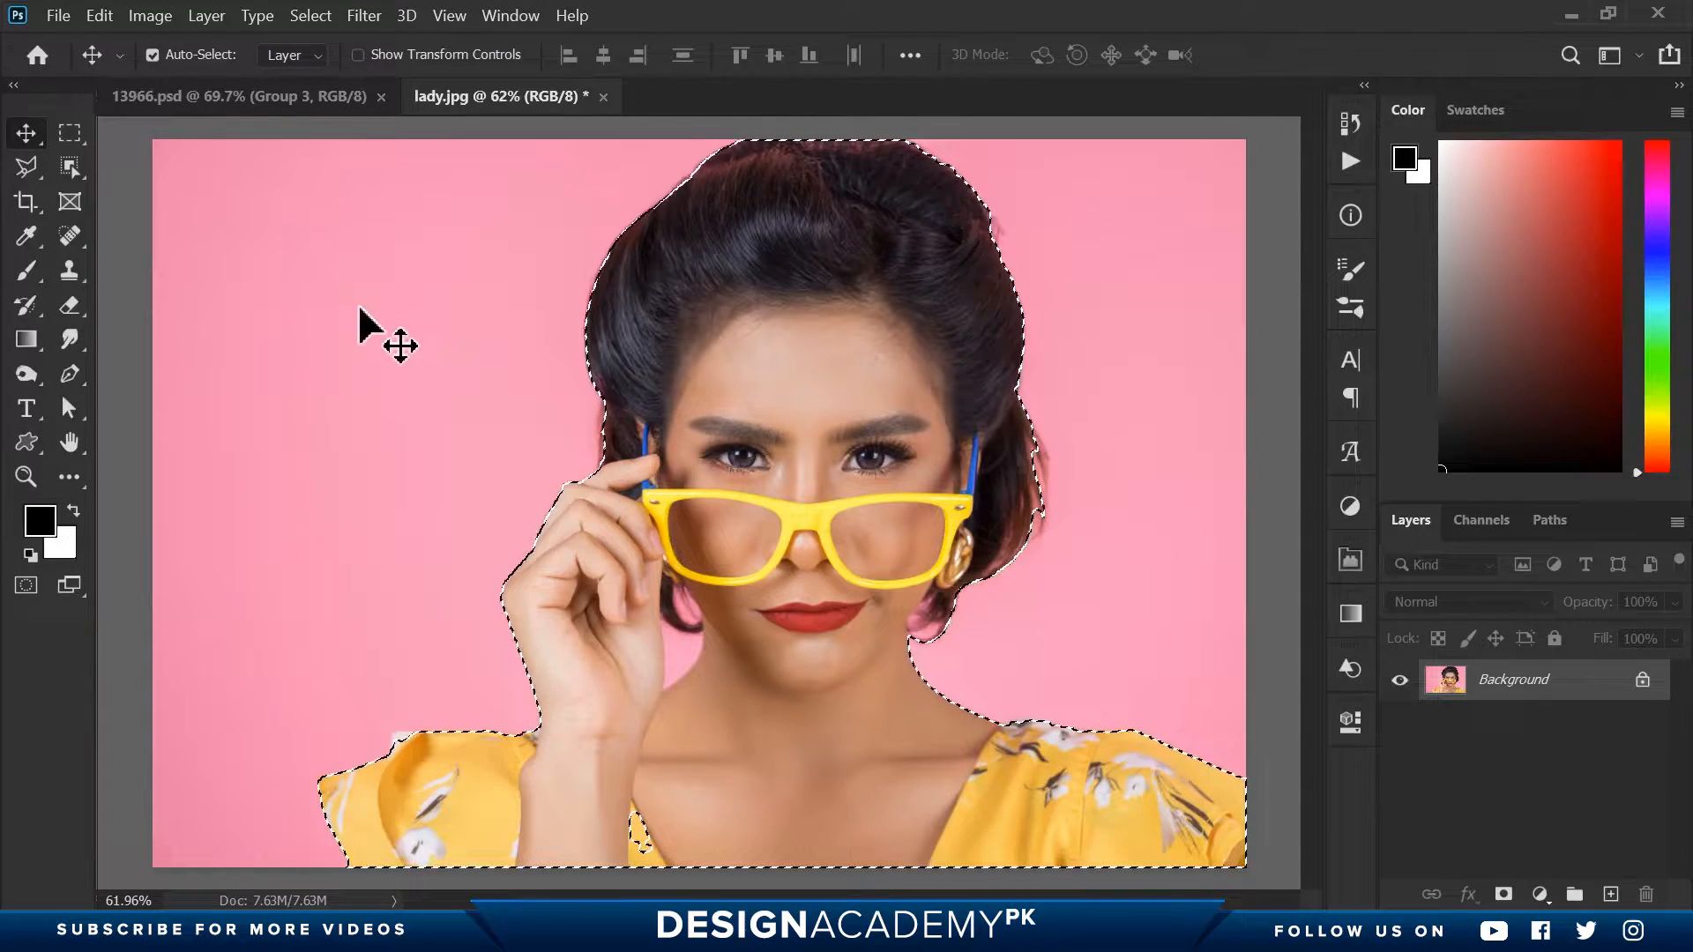
left_click(304, 16)
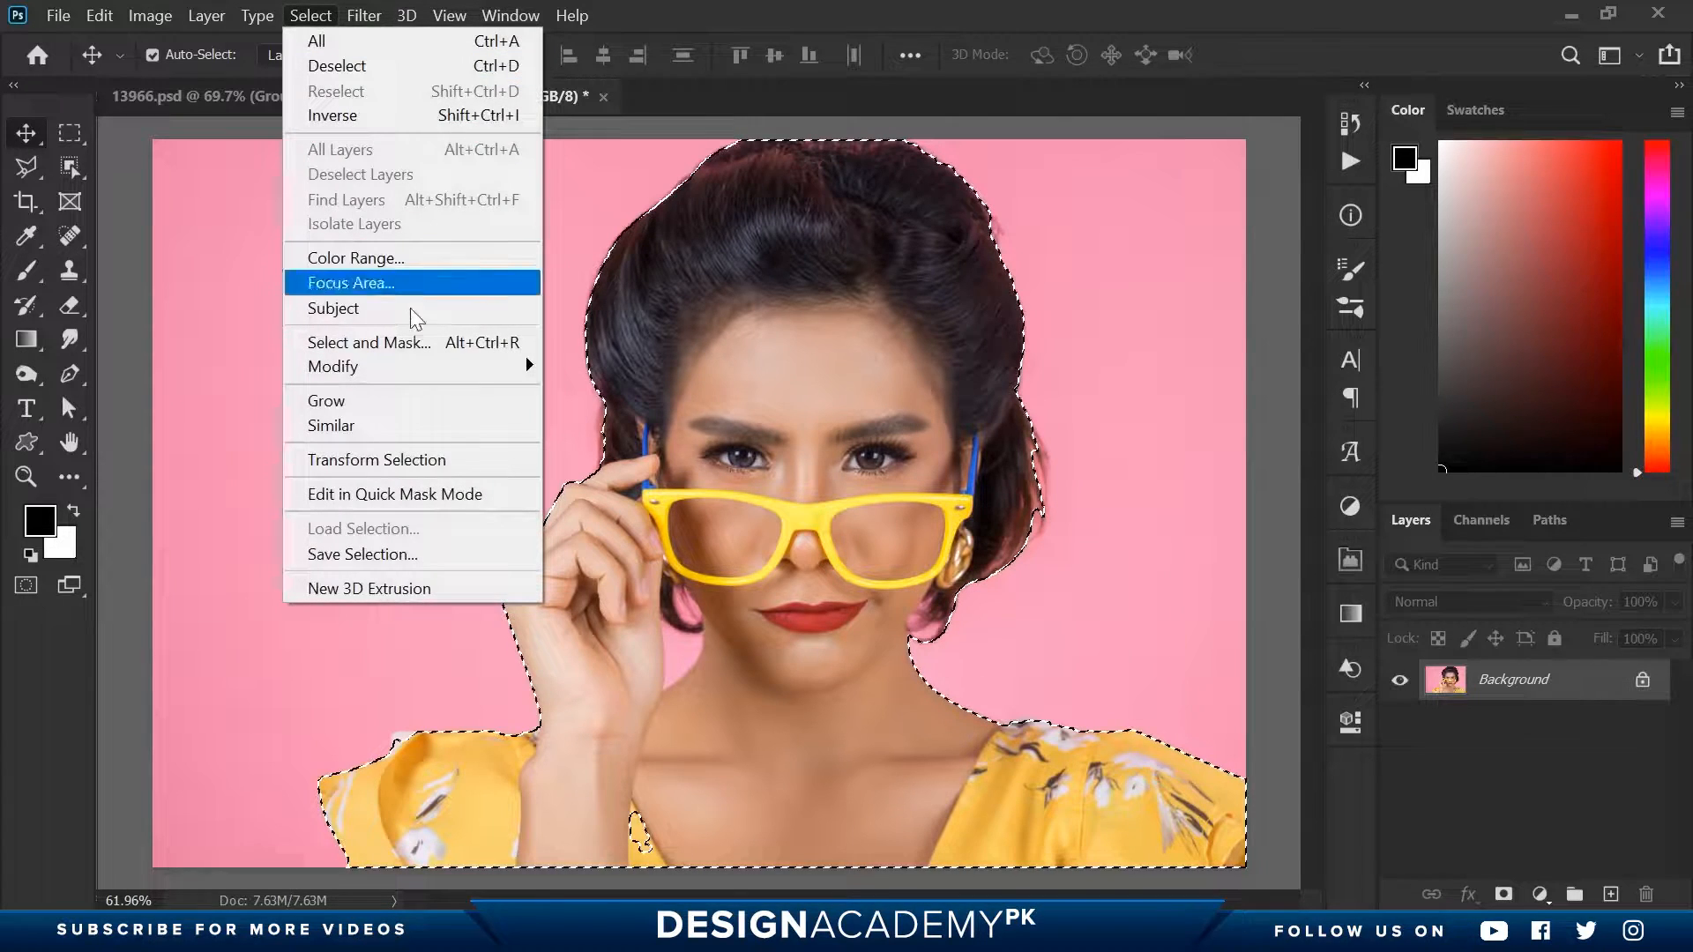
left_click(402, 344)
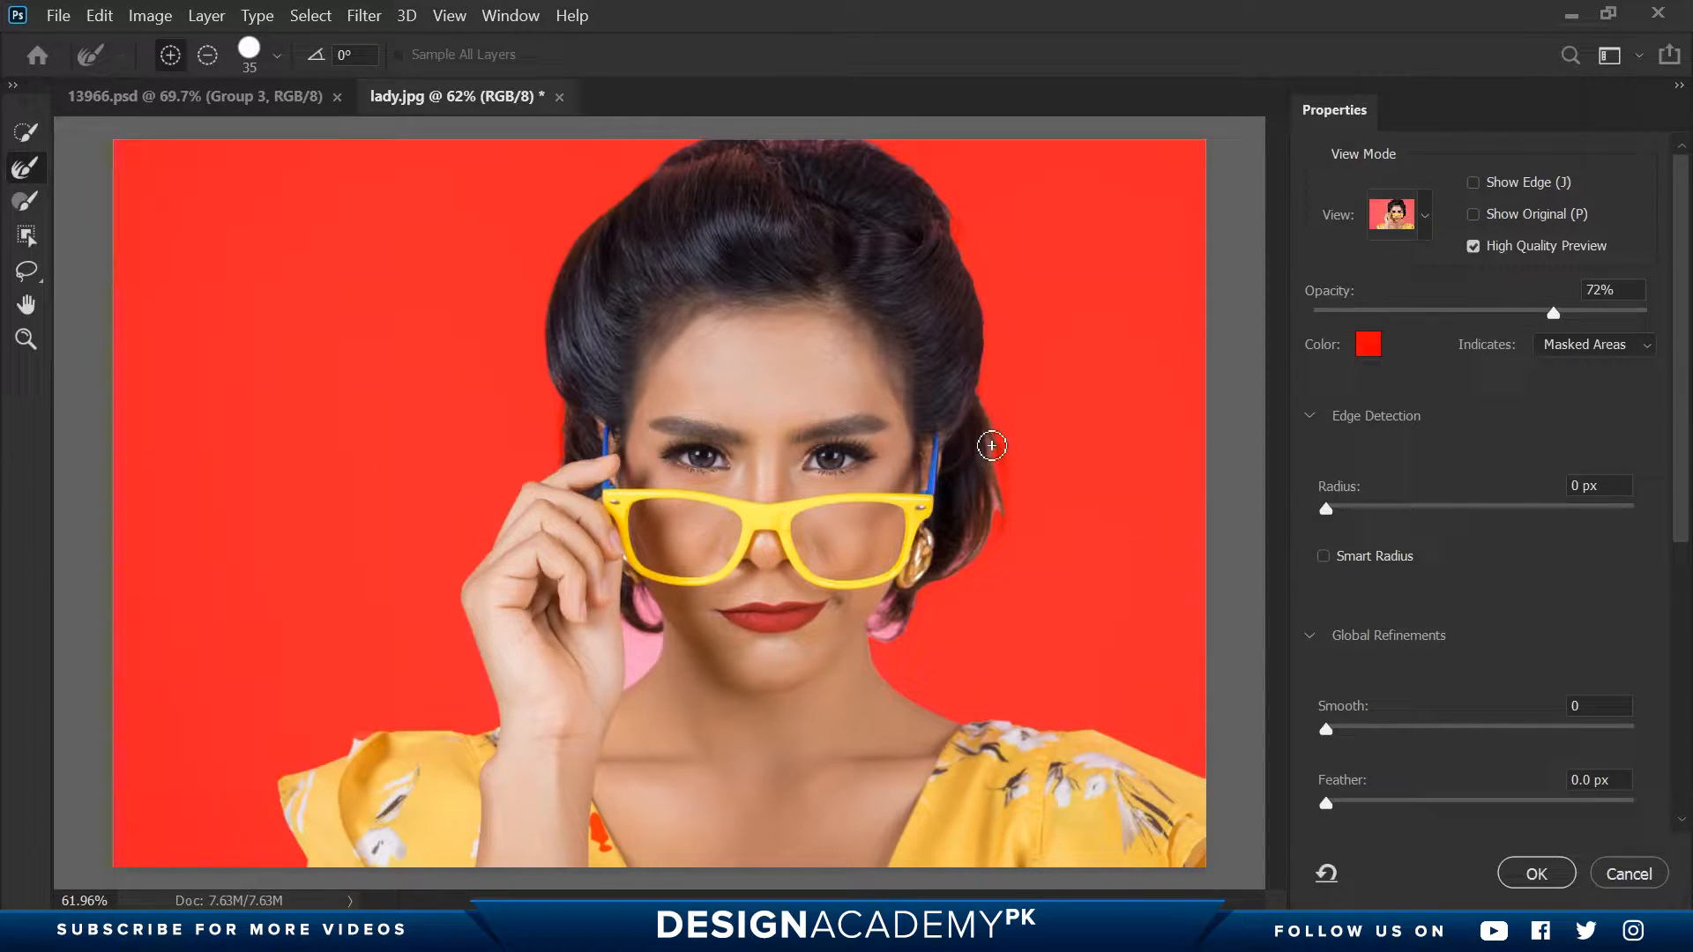
mouse_move(993, 446)
left_mouse_down()
mouse_move(1010, 551)
mouse_move(993, 477)
mouse_move(1002, 541)
mouse_move(952, 575)
mouse_move(932, 564)
mouse_move(969, 553)
mouse_move(952, 573)
mouse_move(992, 527)
left_mouse_up()
mouse_move(897, 626)
left_mouse_down()
mouse_move(882, 635)
mouse_move(886, 592)
left_mouse_up()
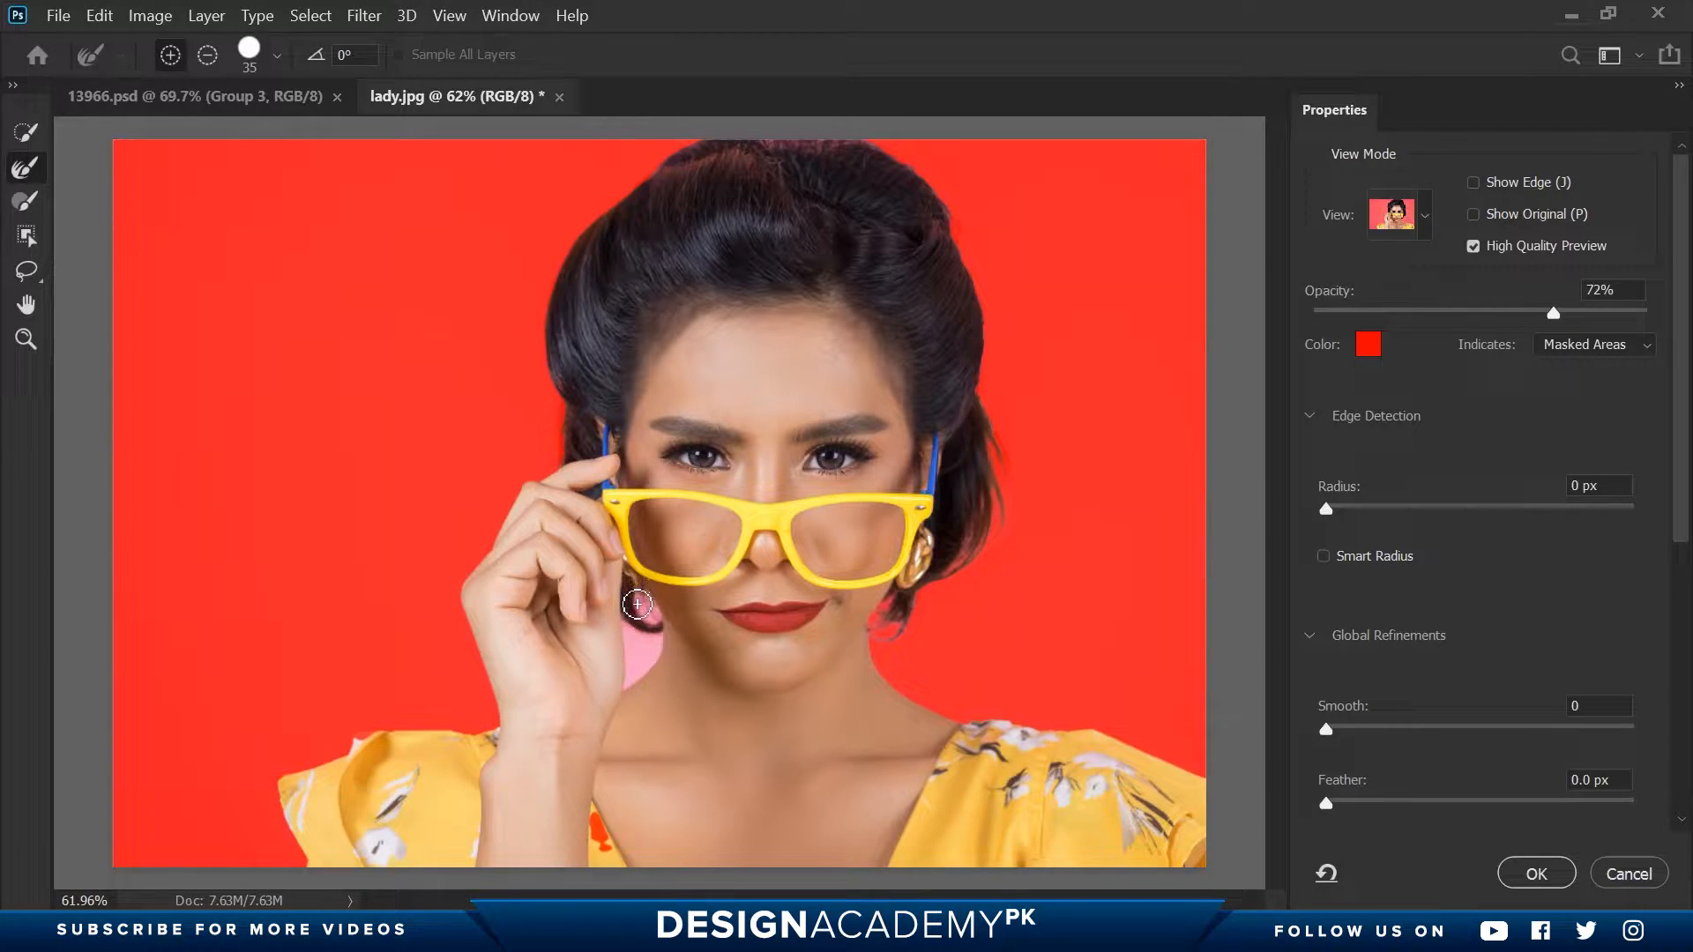
mouse_move(653, 615)
left_mouse_down()
mouse_move(616, 656)
mouse_move(616, 624)
mouse_move(630, 621)
mouse_move(624, 686)
mouse_move(656, 641)
mouse_move(632, 638)
mouse_move(659, 639)
mouse_move(632, 679)
left_mouse_up()
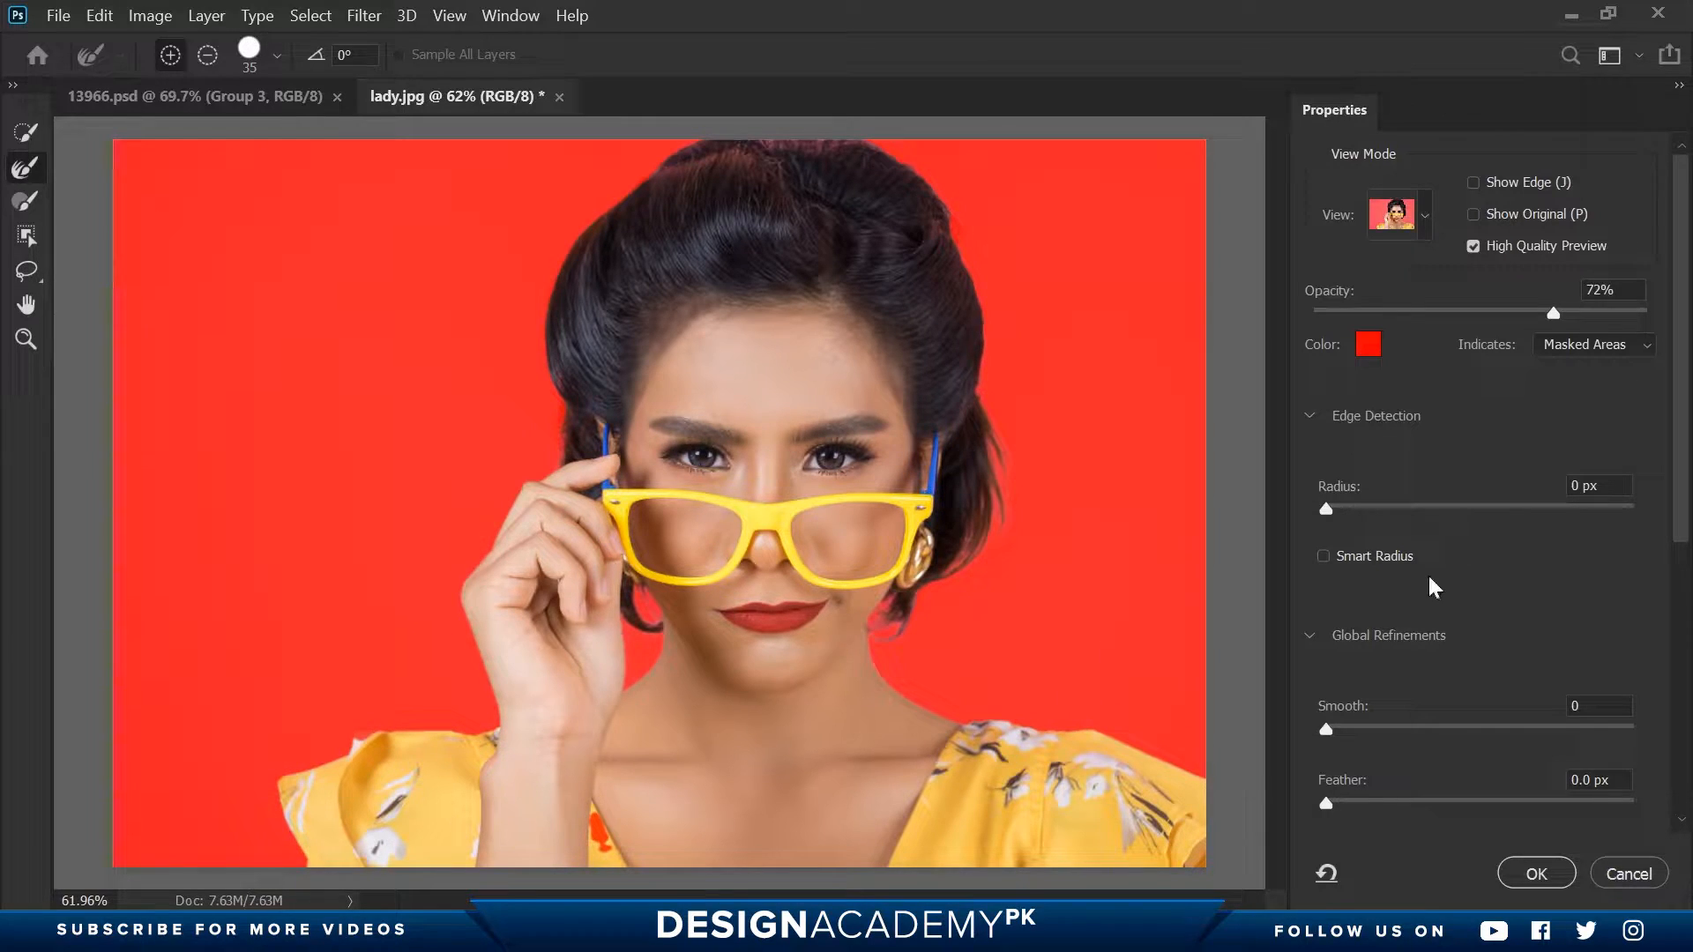
Output the refined selection as a new layer with a layer mask.
scroll(1431, 573, "down", 4)
scroll(1441, 587, "down", 2)
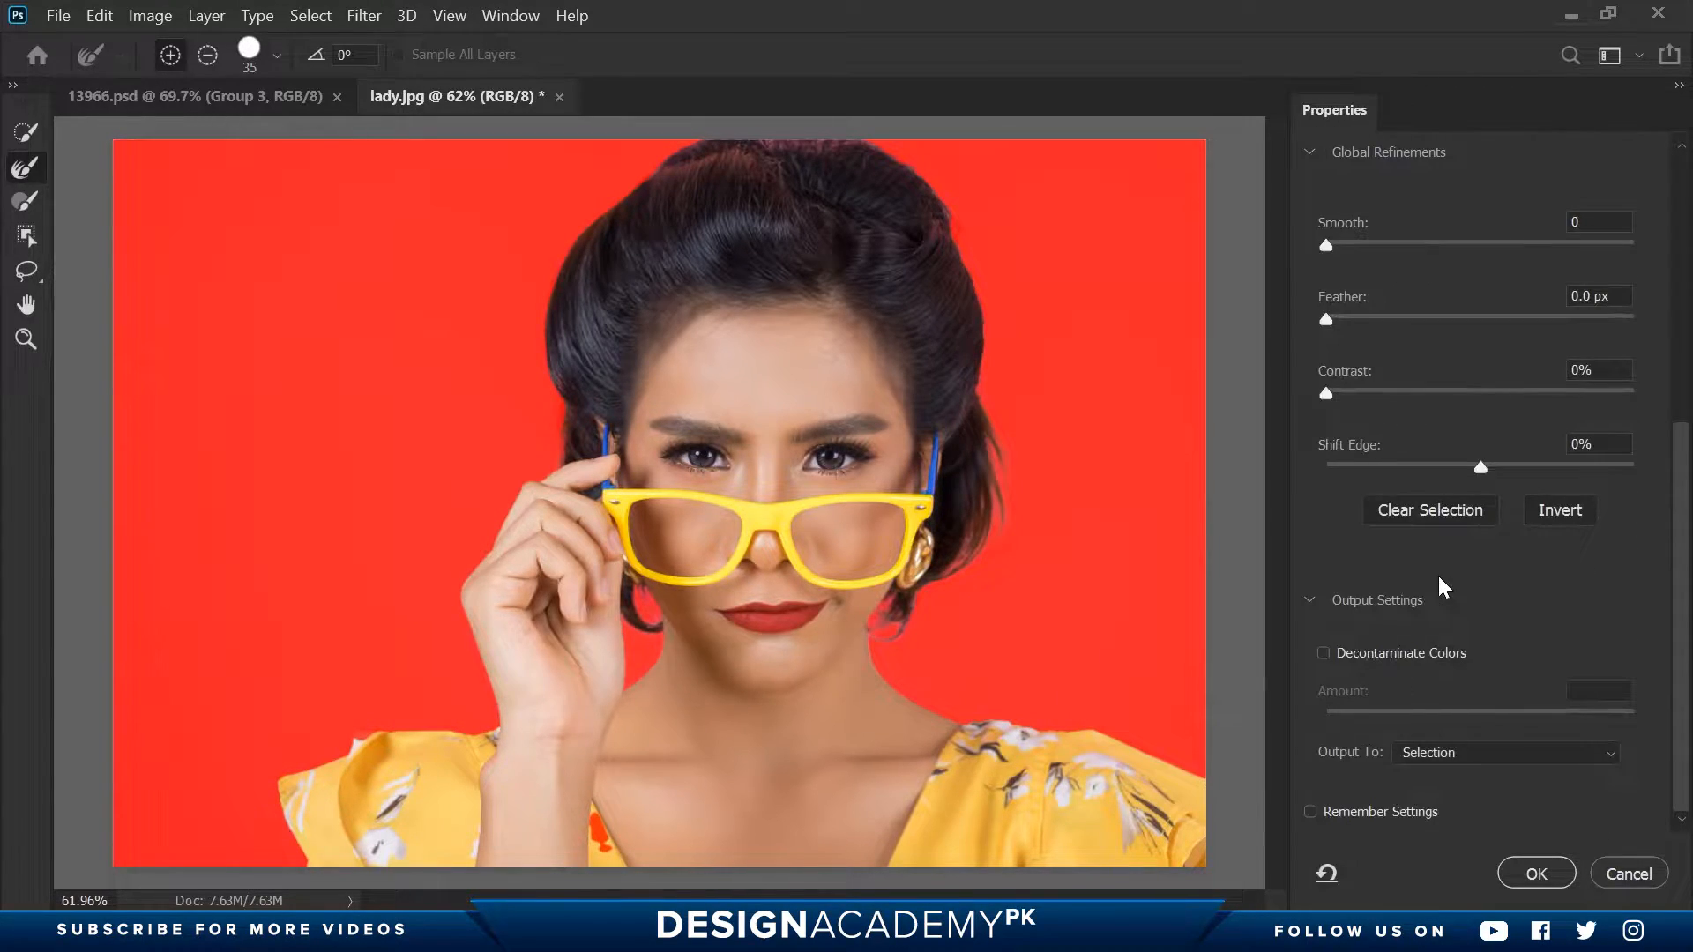
left_click(1450, 754)
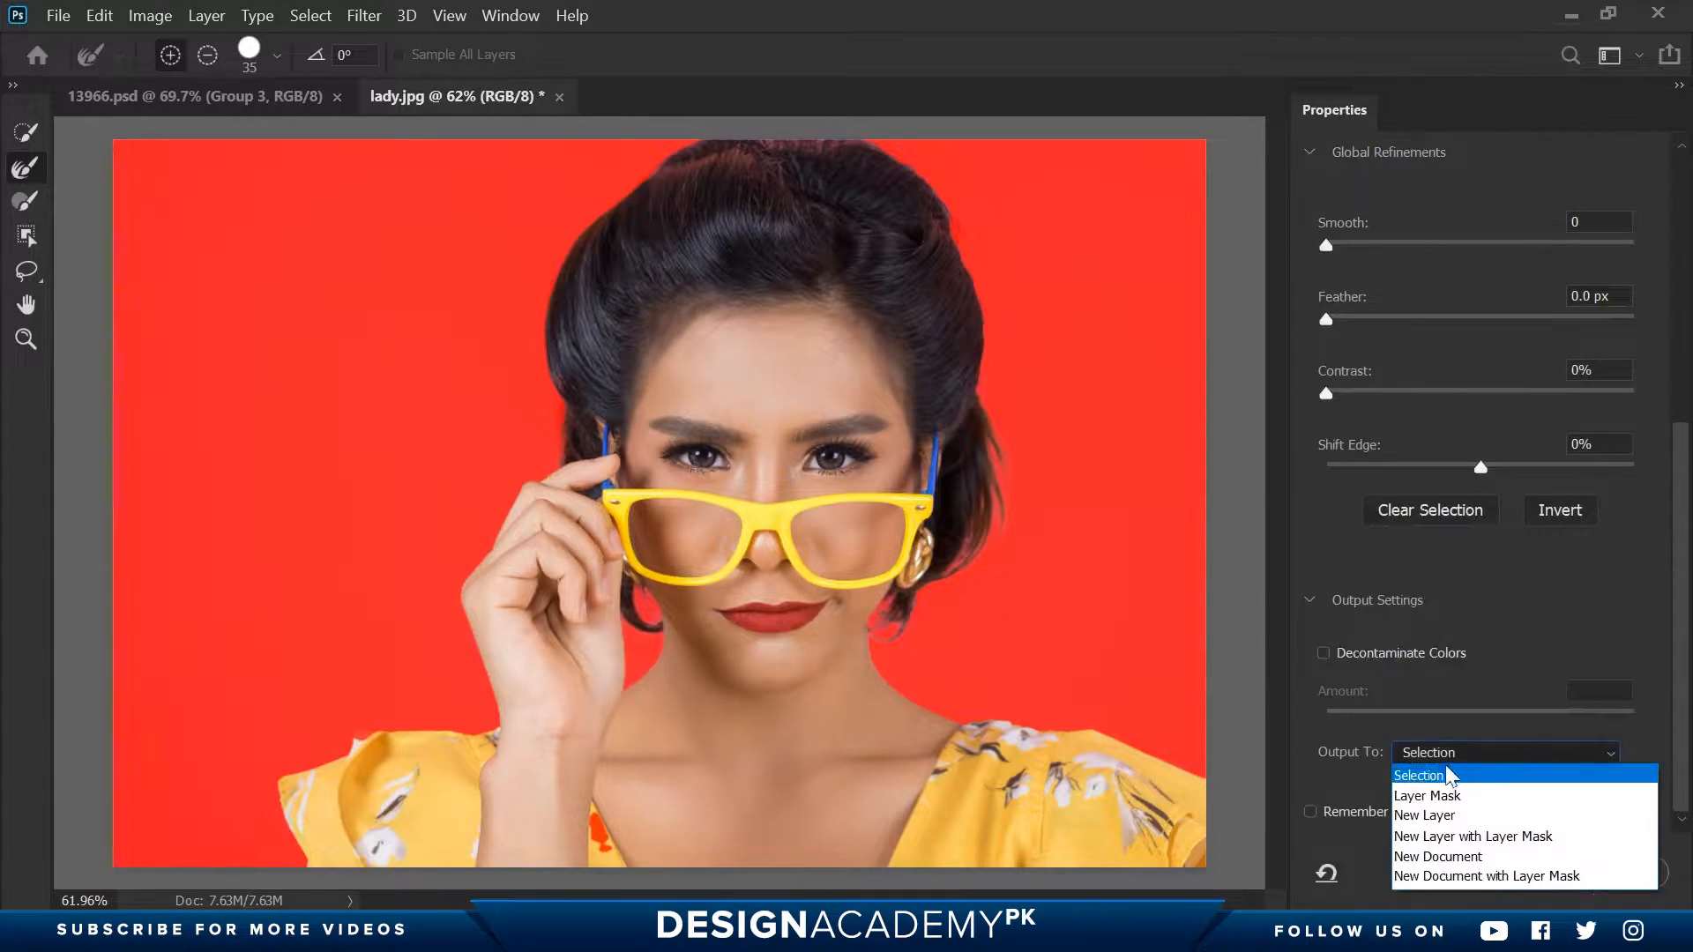
left_click(1501, 840)
left_click(1525, 869)
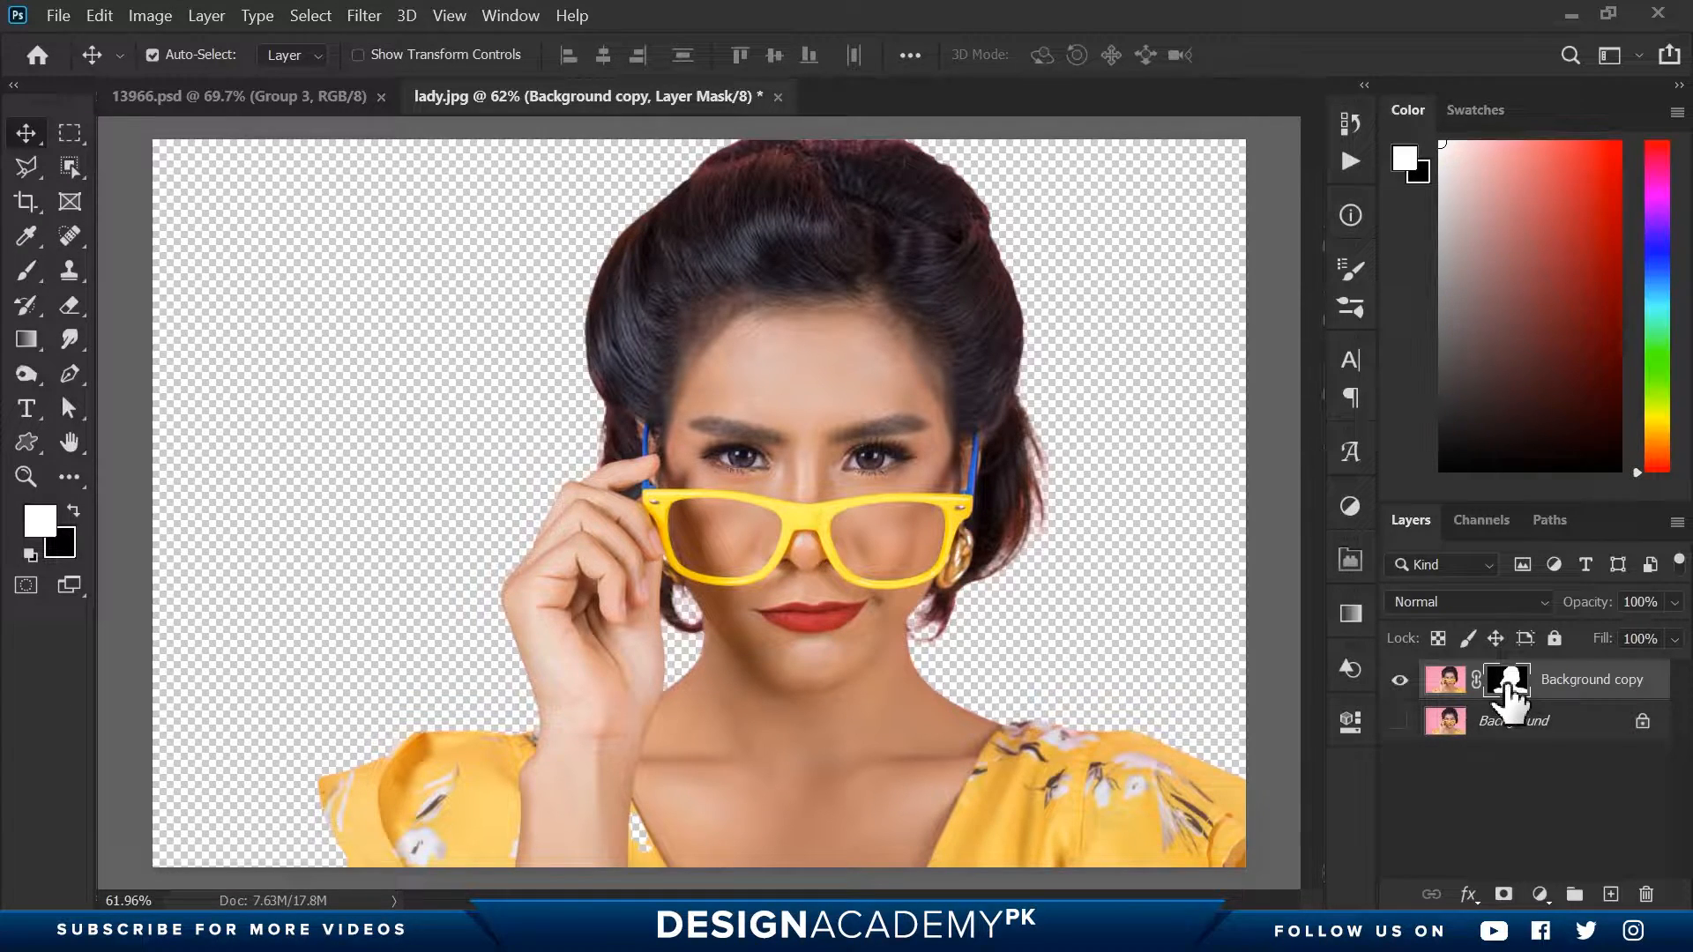
Convert the masked Background copy layer to a smart object and duplicate it as "outlines".
right_click(1587, 685)
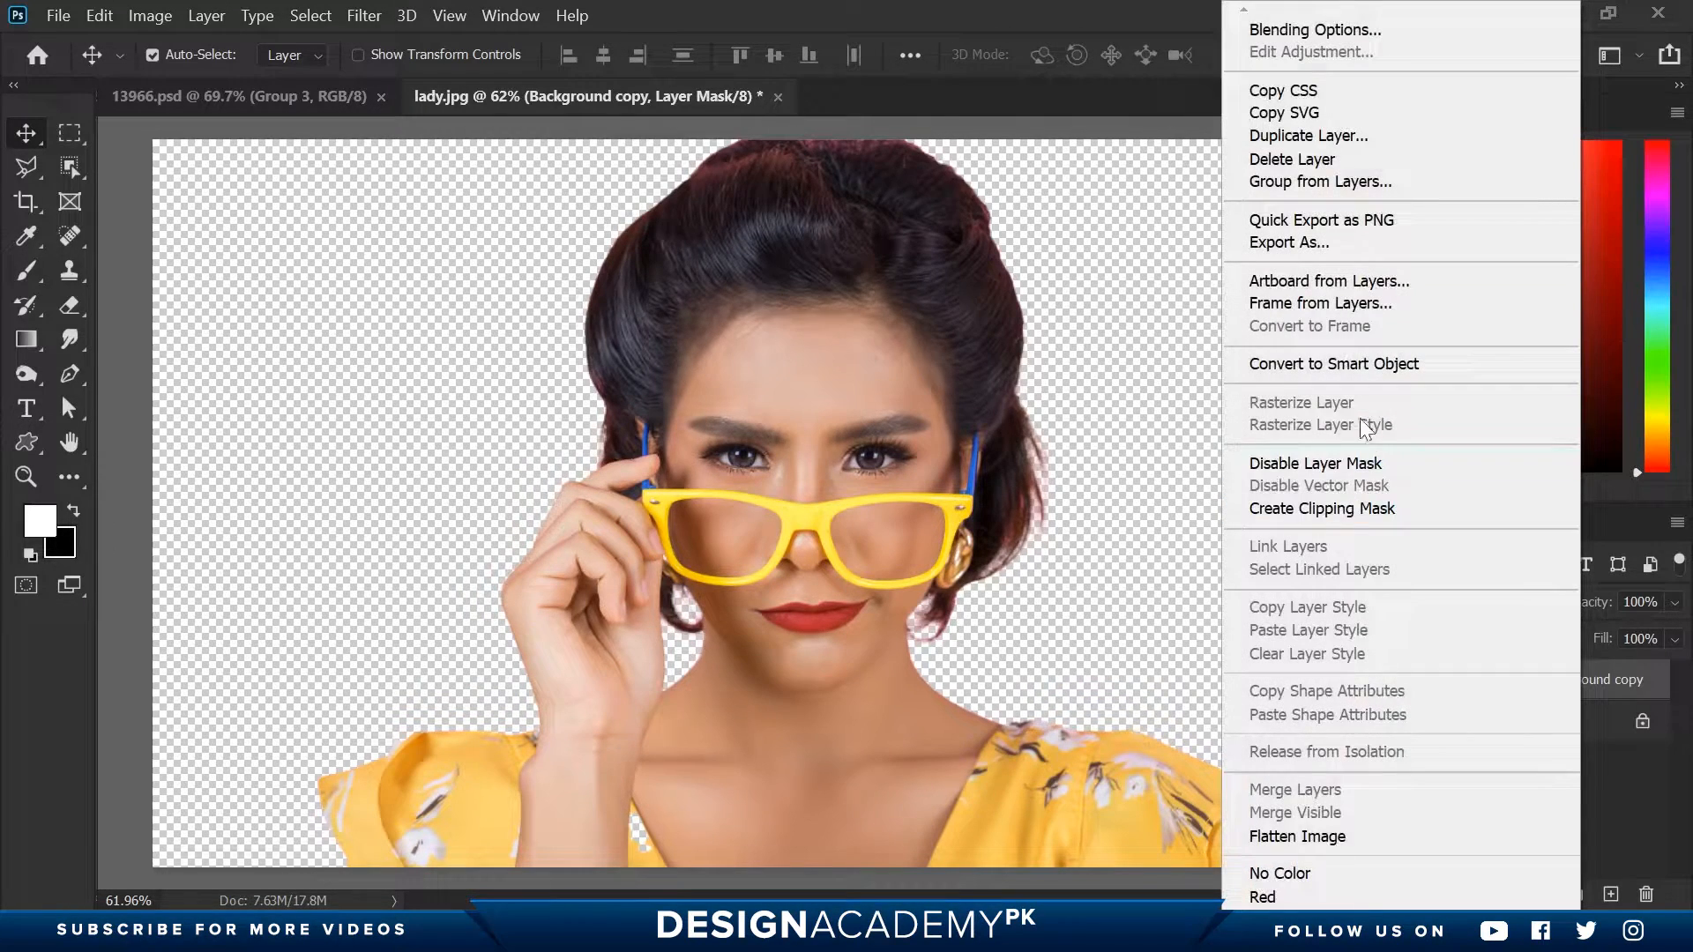
left_click(1289, 361)
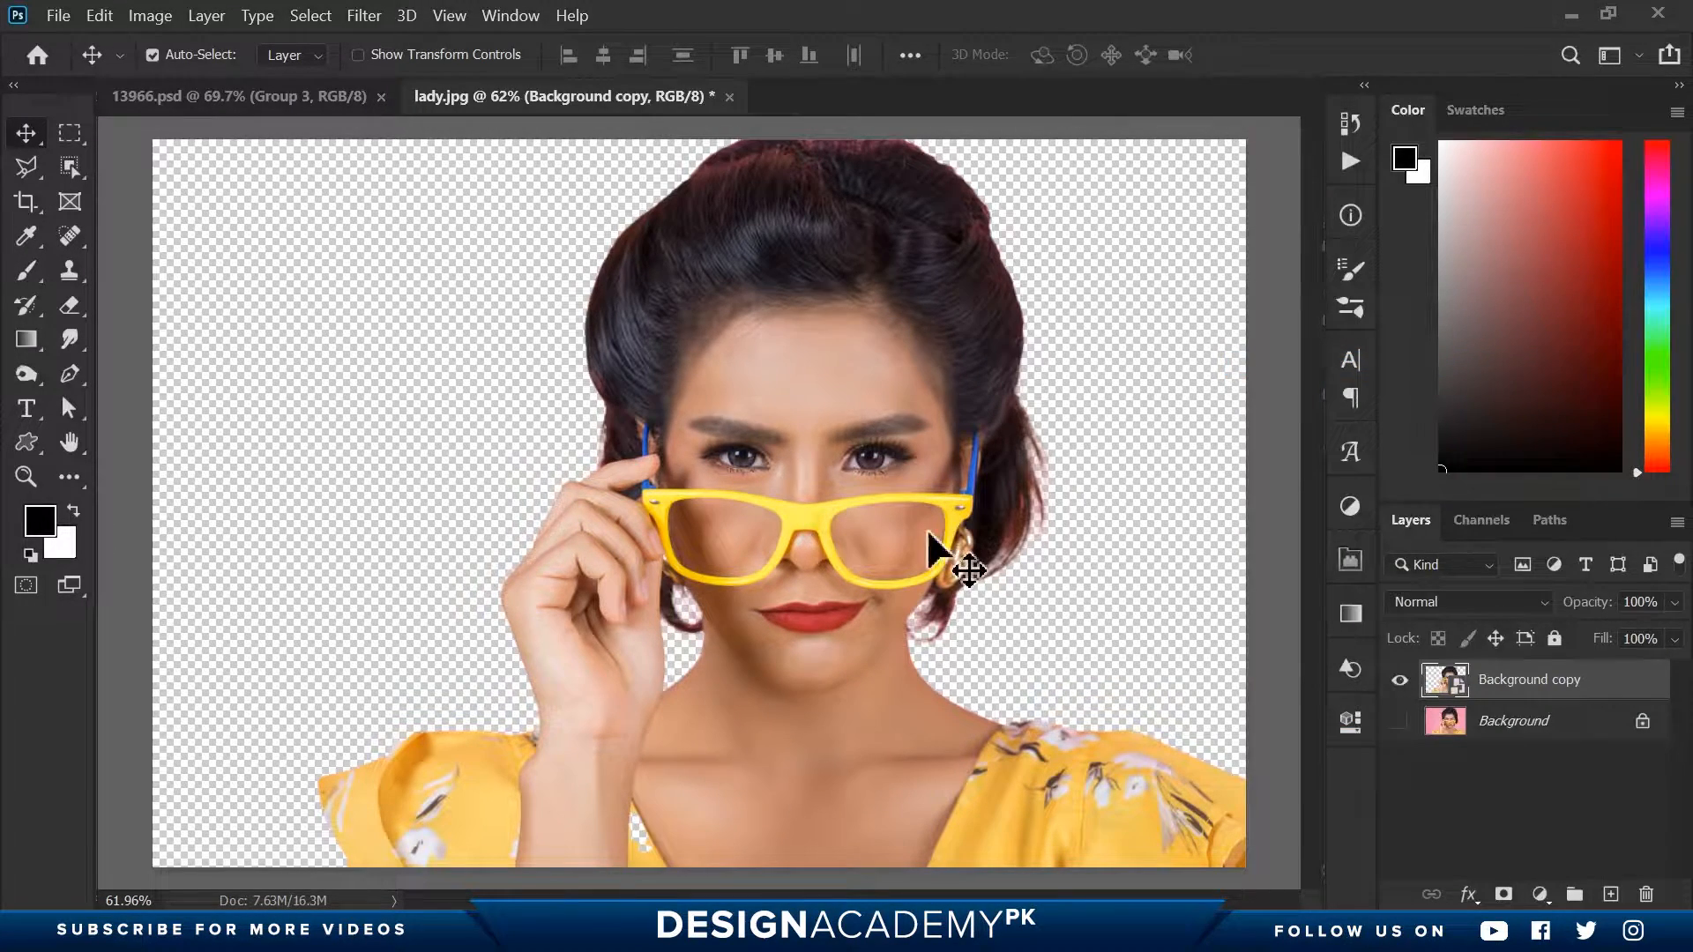
right_click(1510, 692)
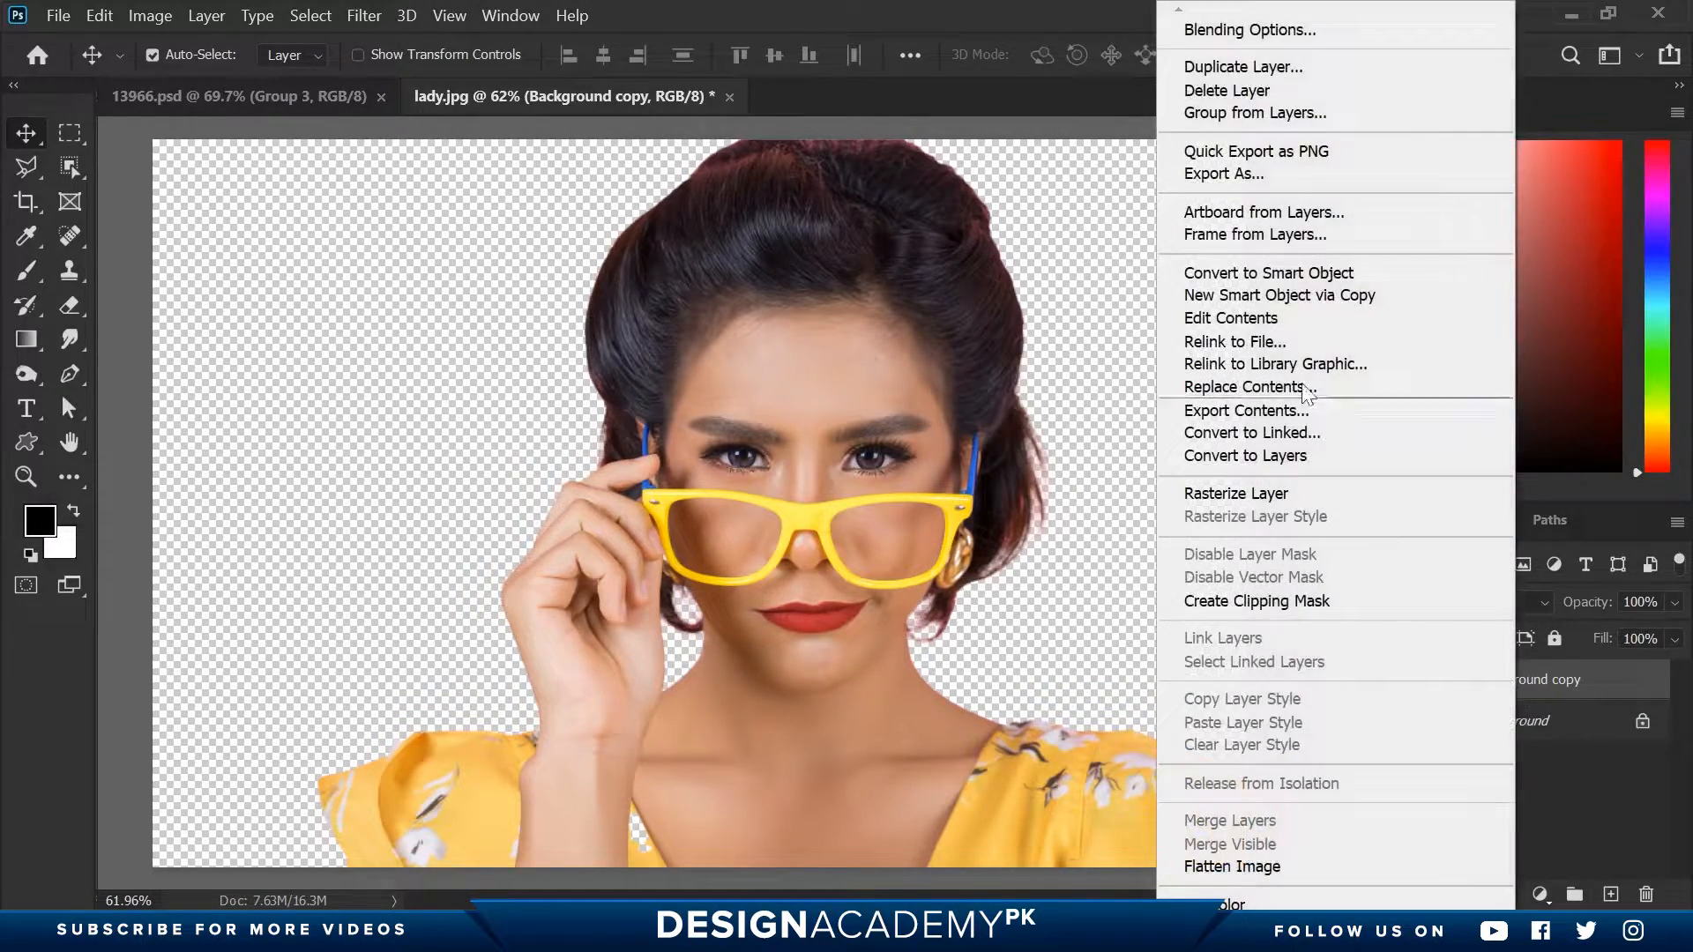
left_click(1246, 71)
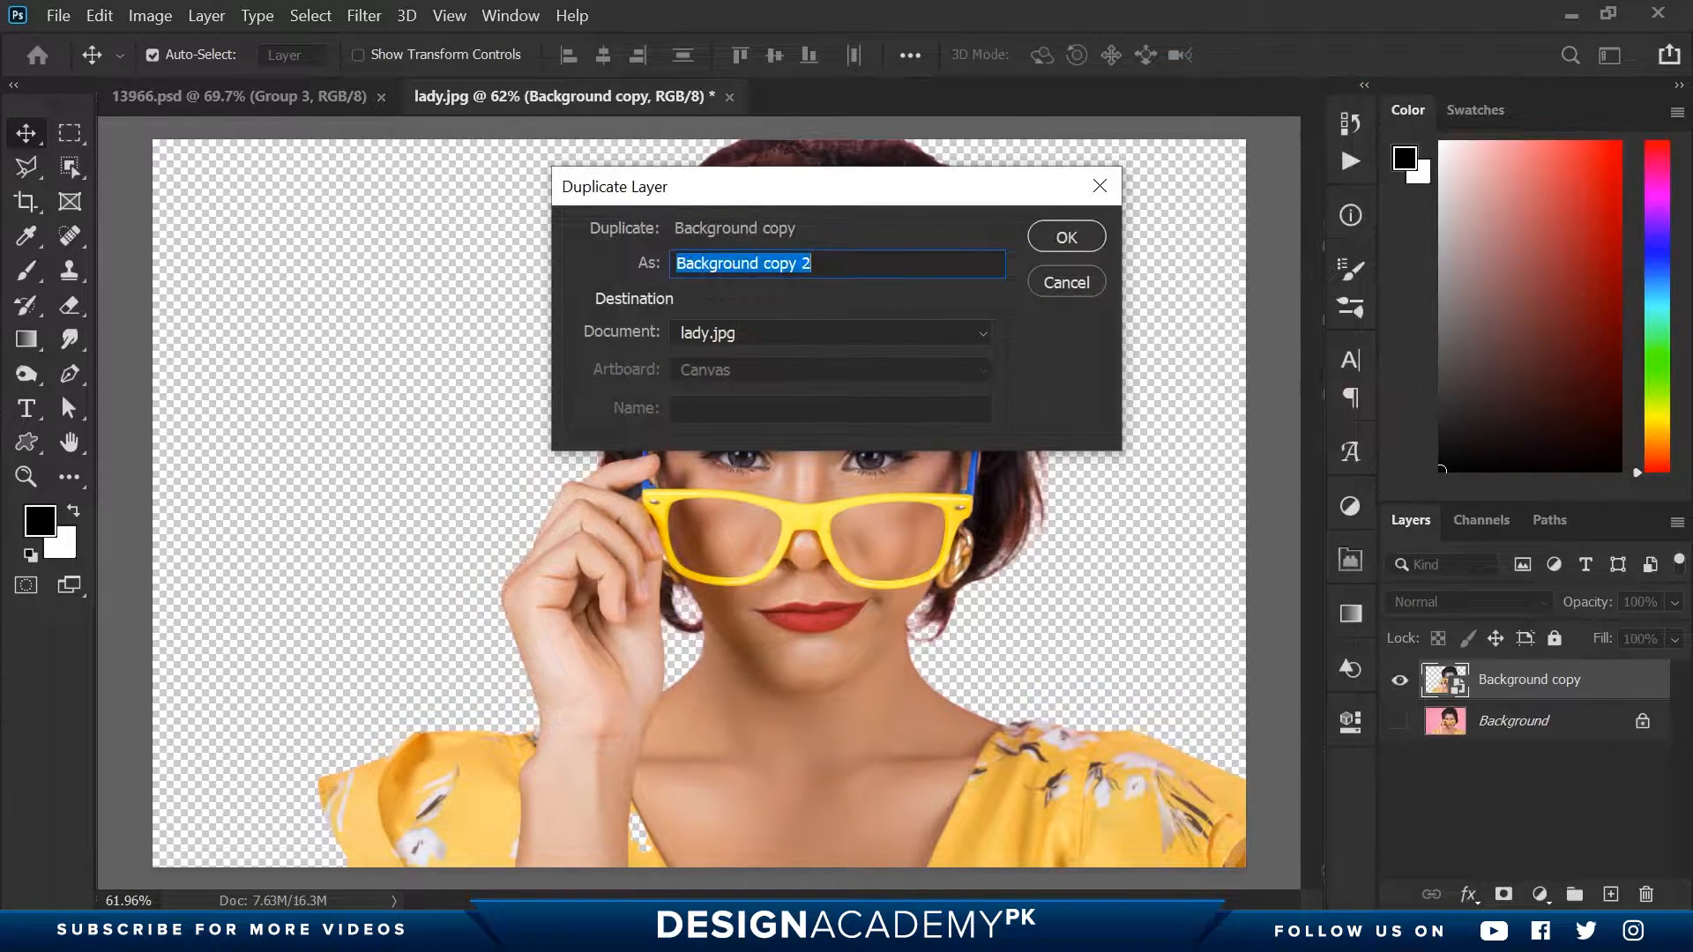
type("out")
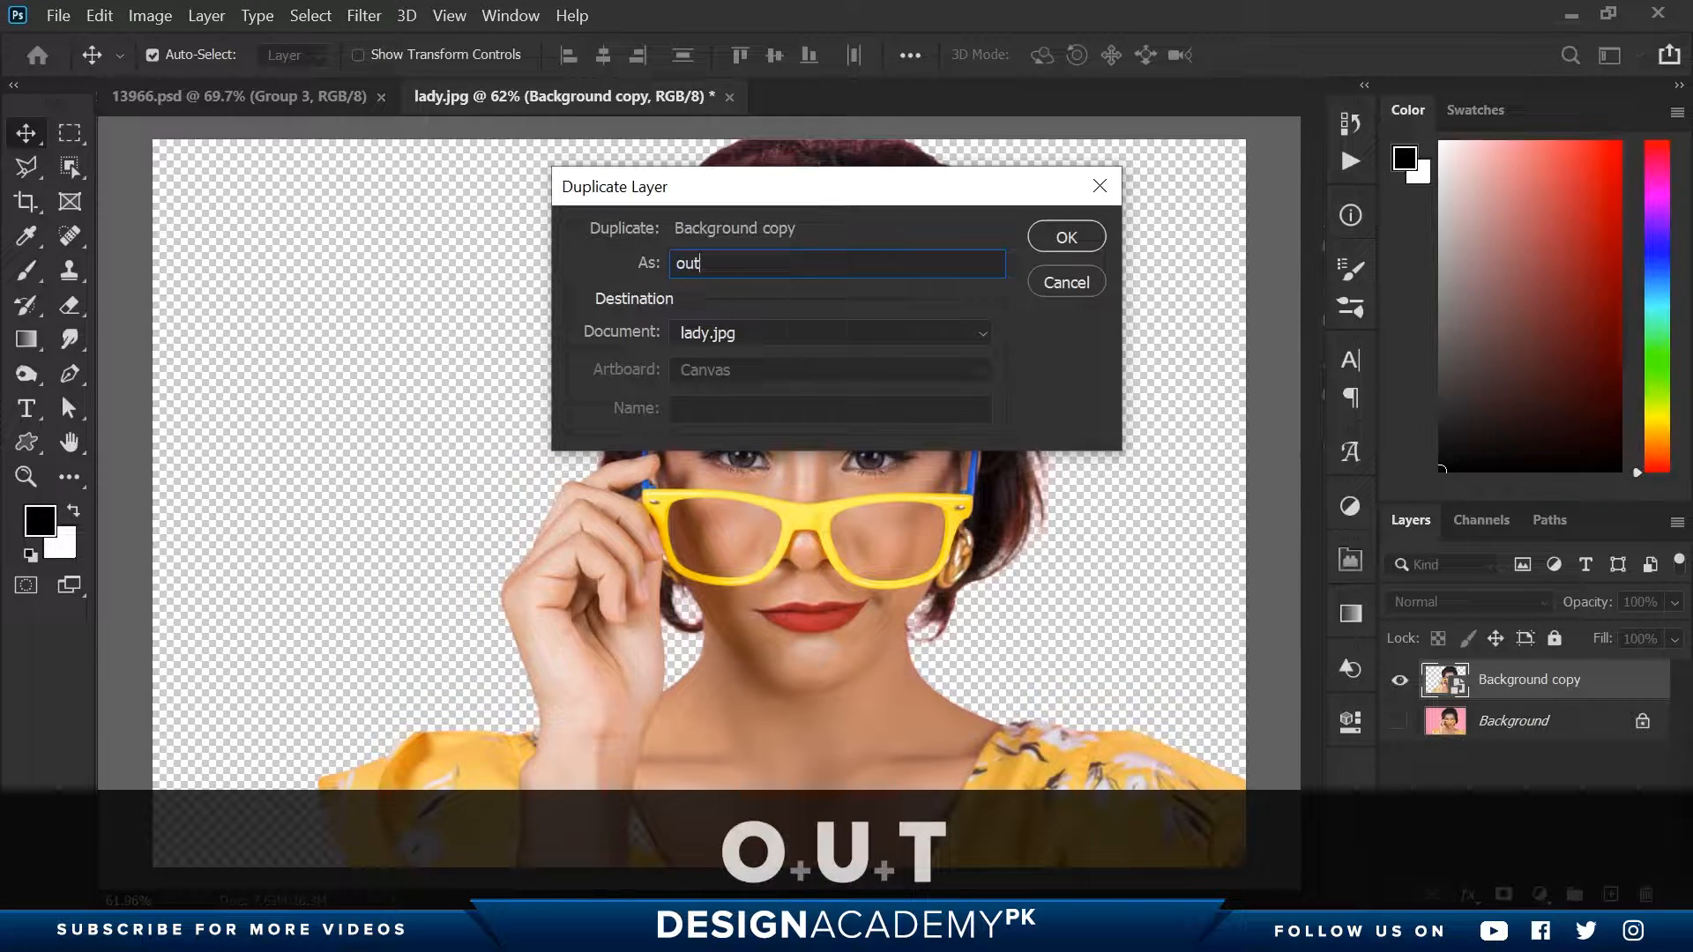
type("lines")
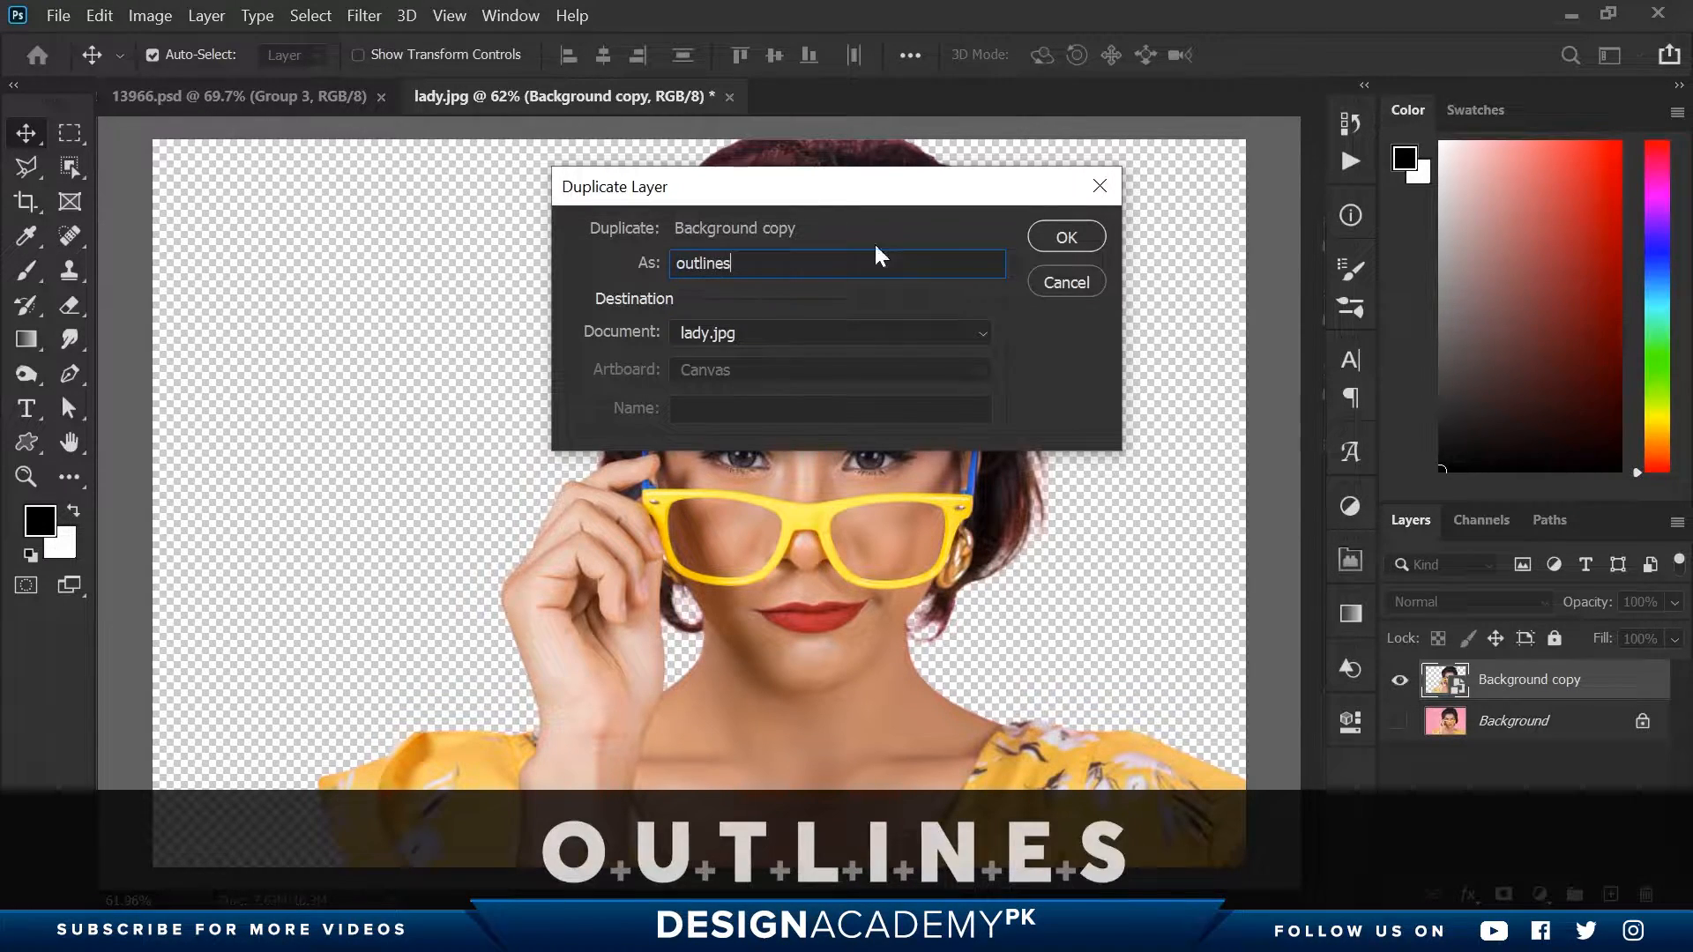
left_click(1099, 246)
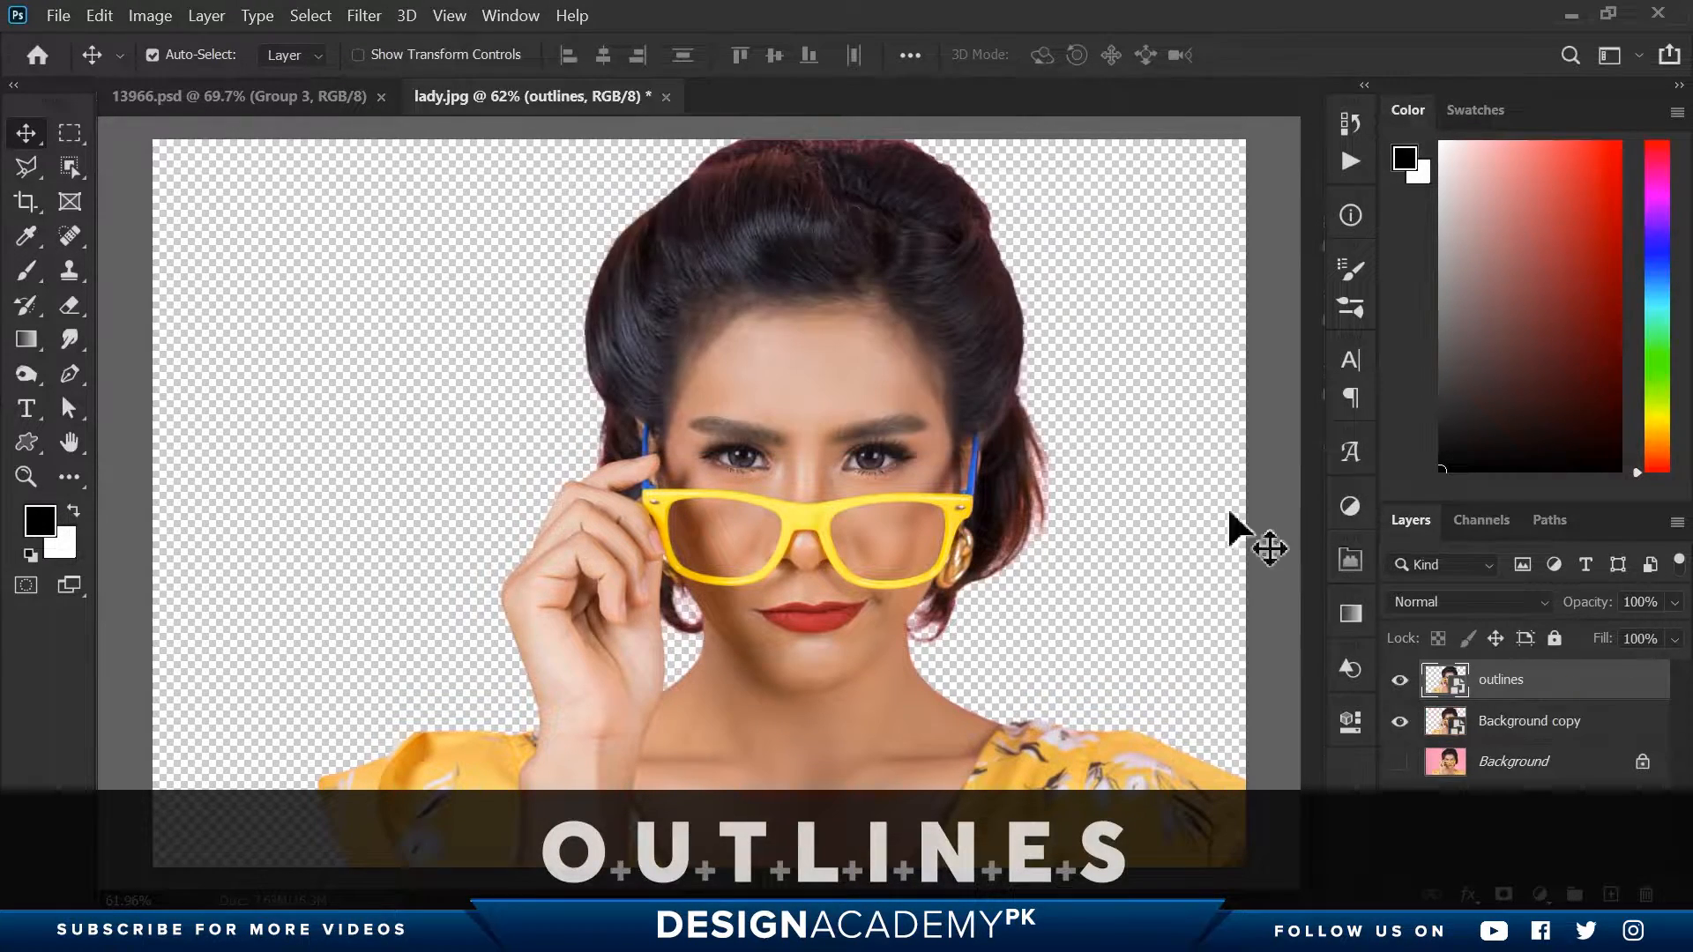
Hide the outlines layer and start the Poster Edges filter on Background copy with Edge Intensity set to 0.
left_click(1401, 681)
left_click(1526, 731)
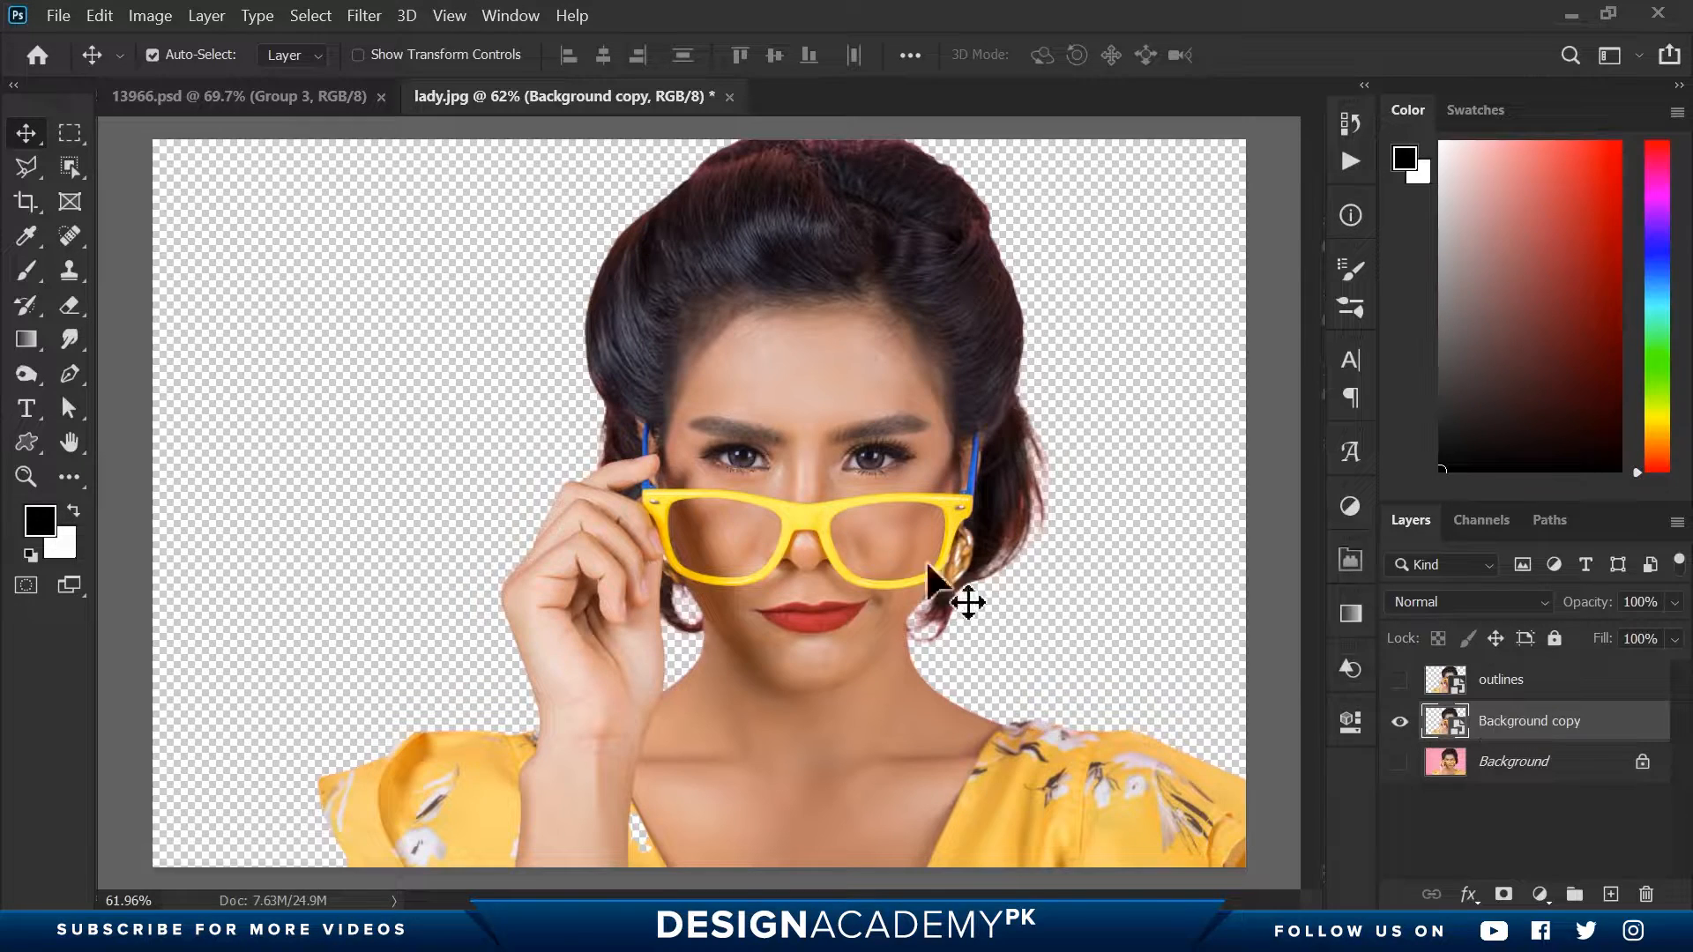
left_click(364, 15)
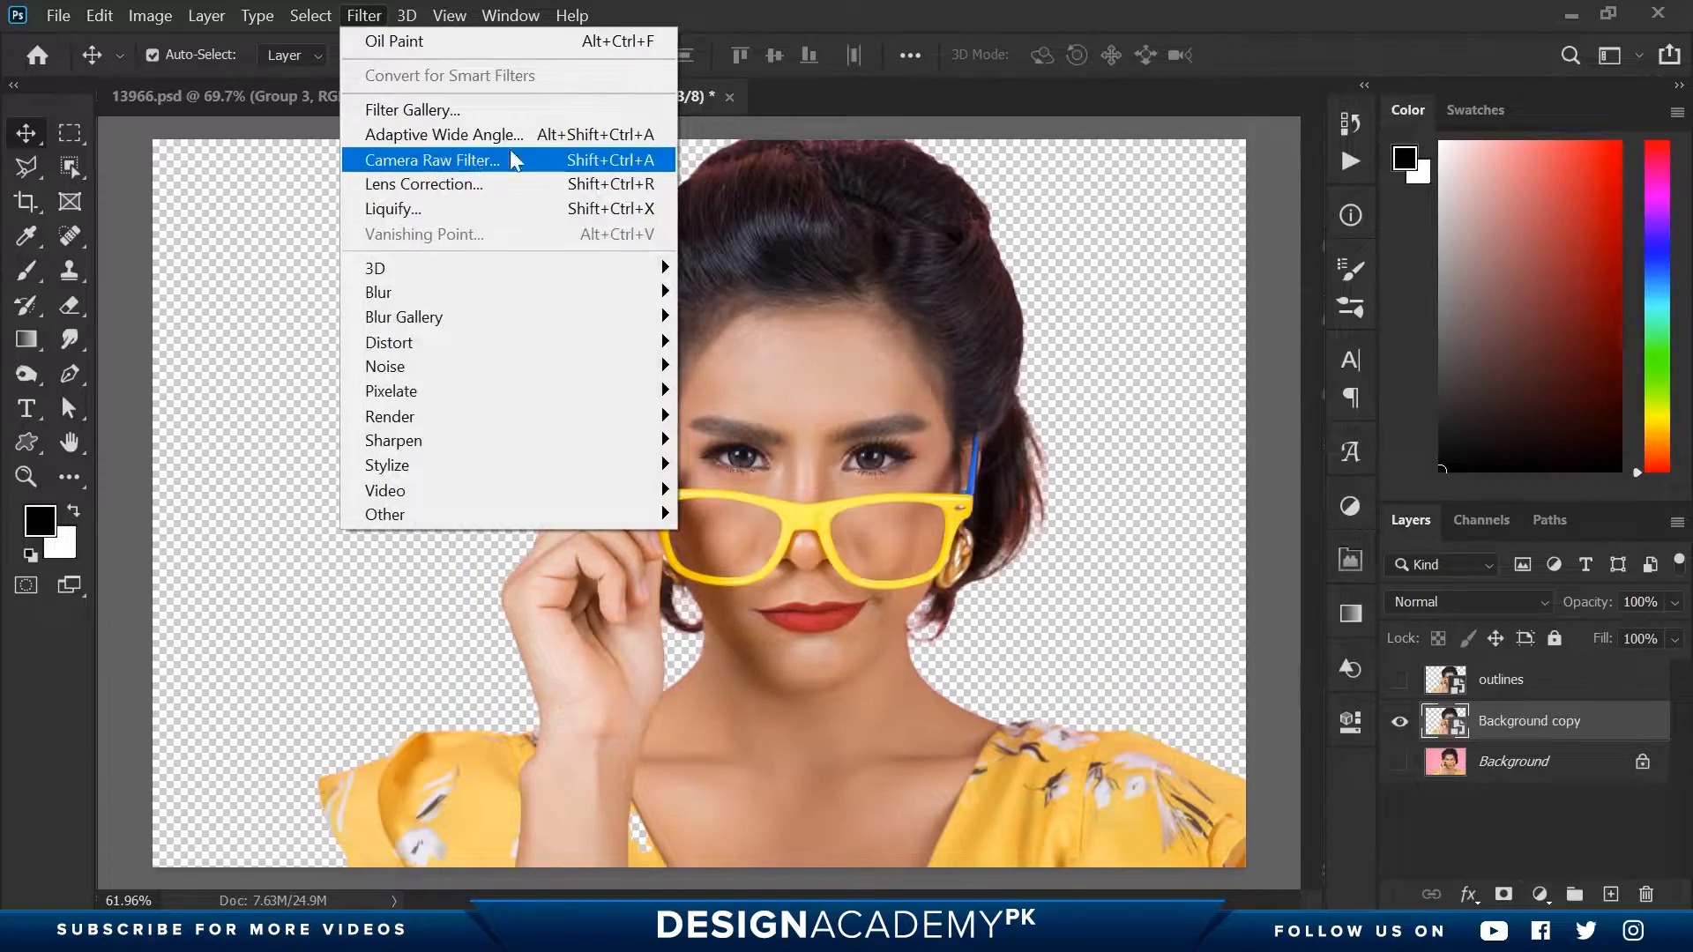
left_click(424, 109)
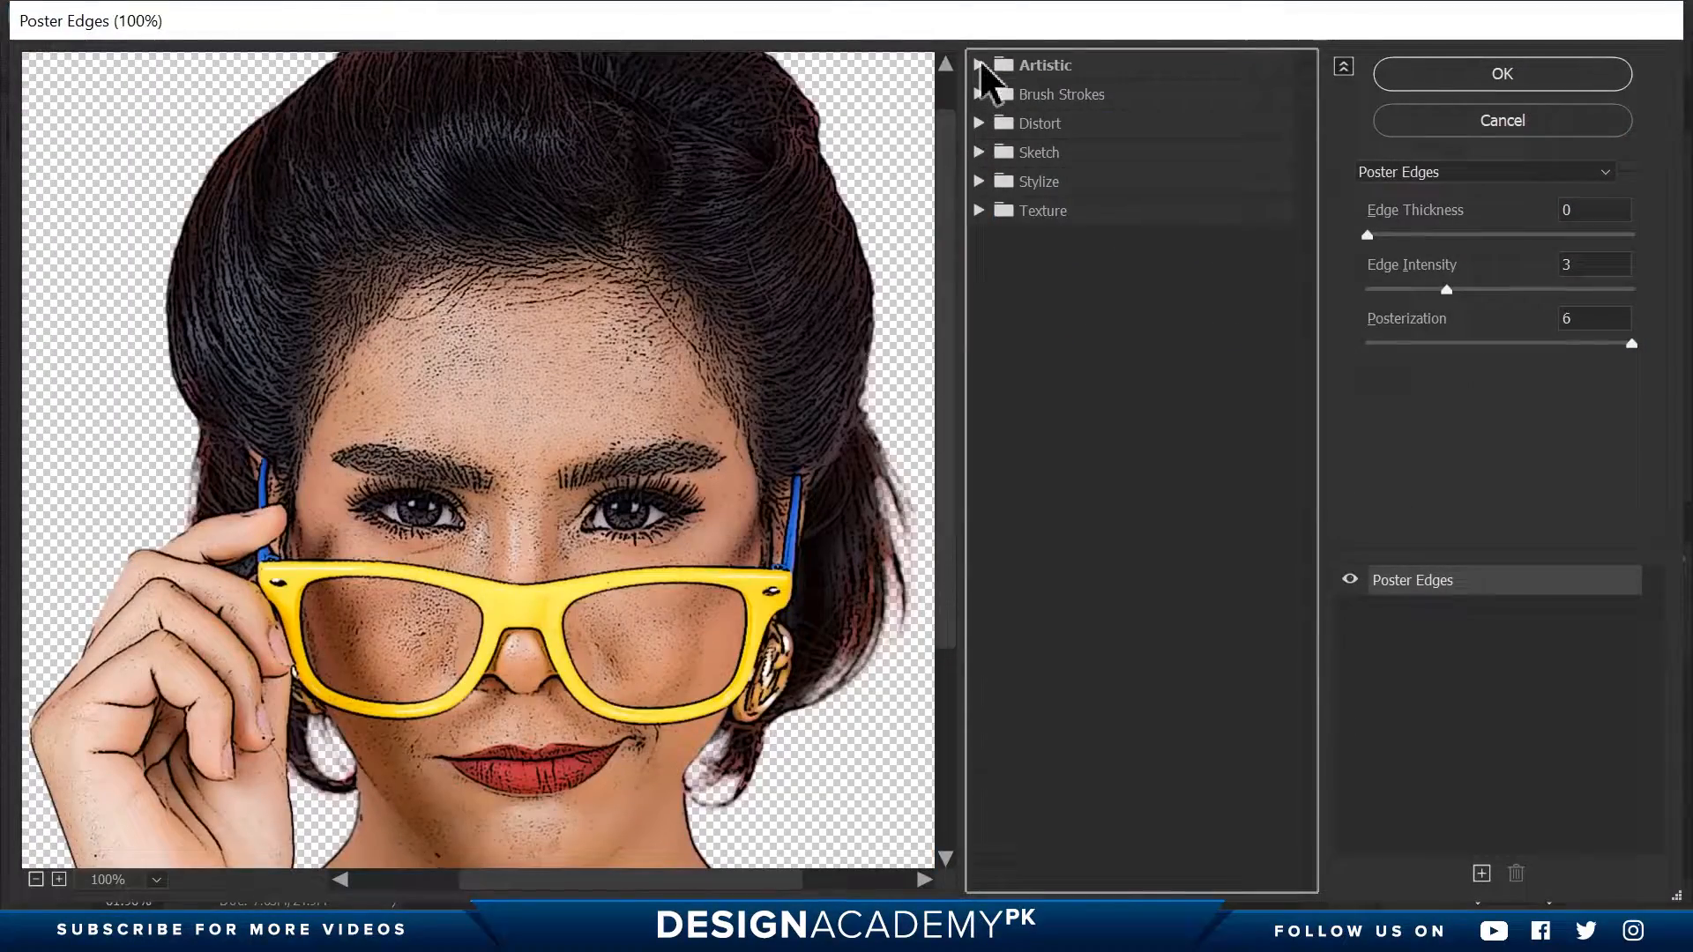
left_click(980, 65)
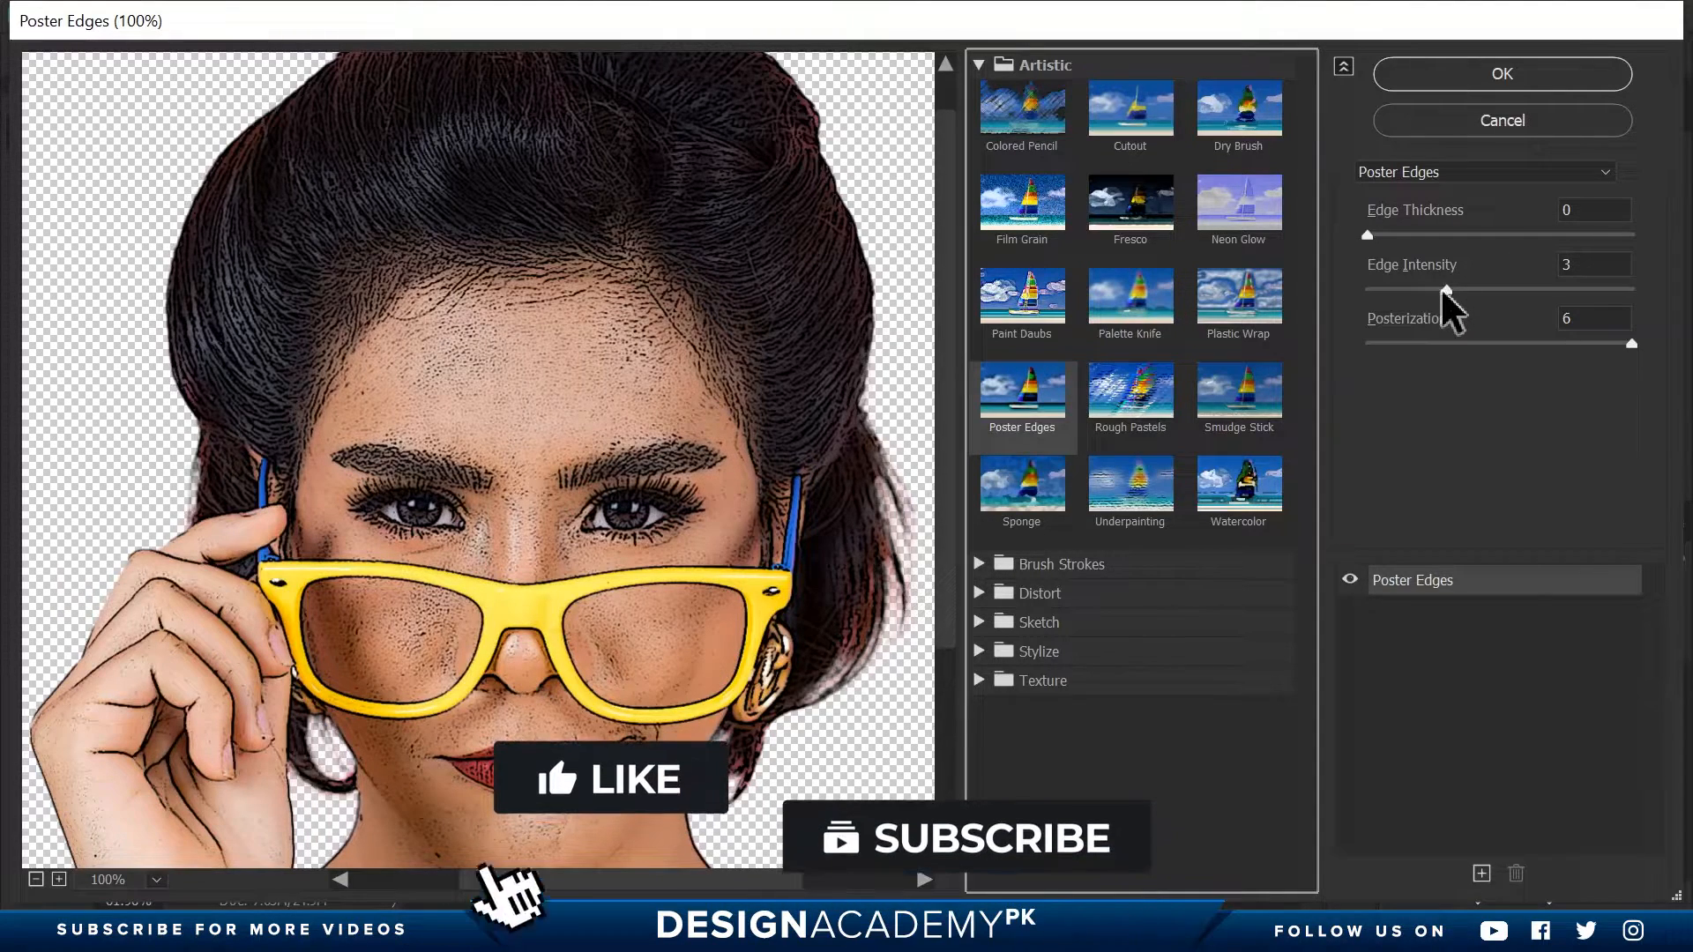
left_click_drag(1443, 289, 1365, 289)
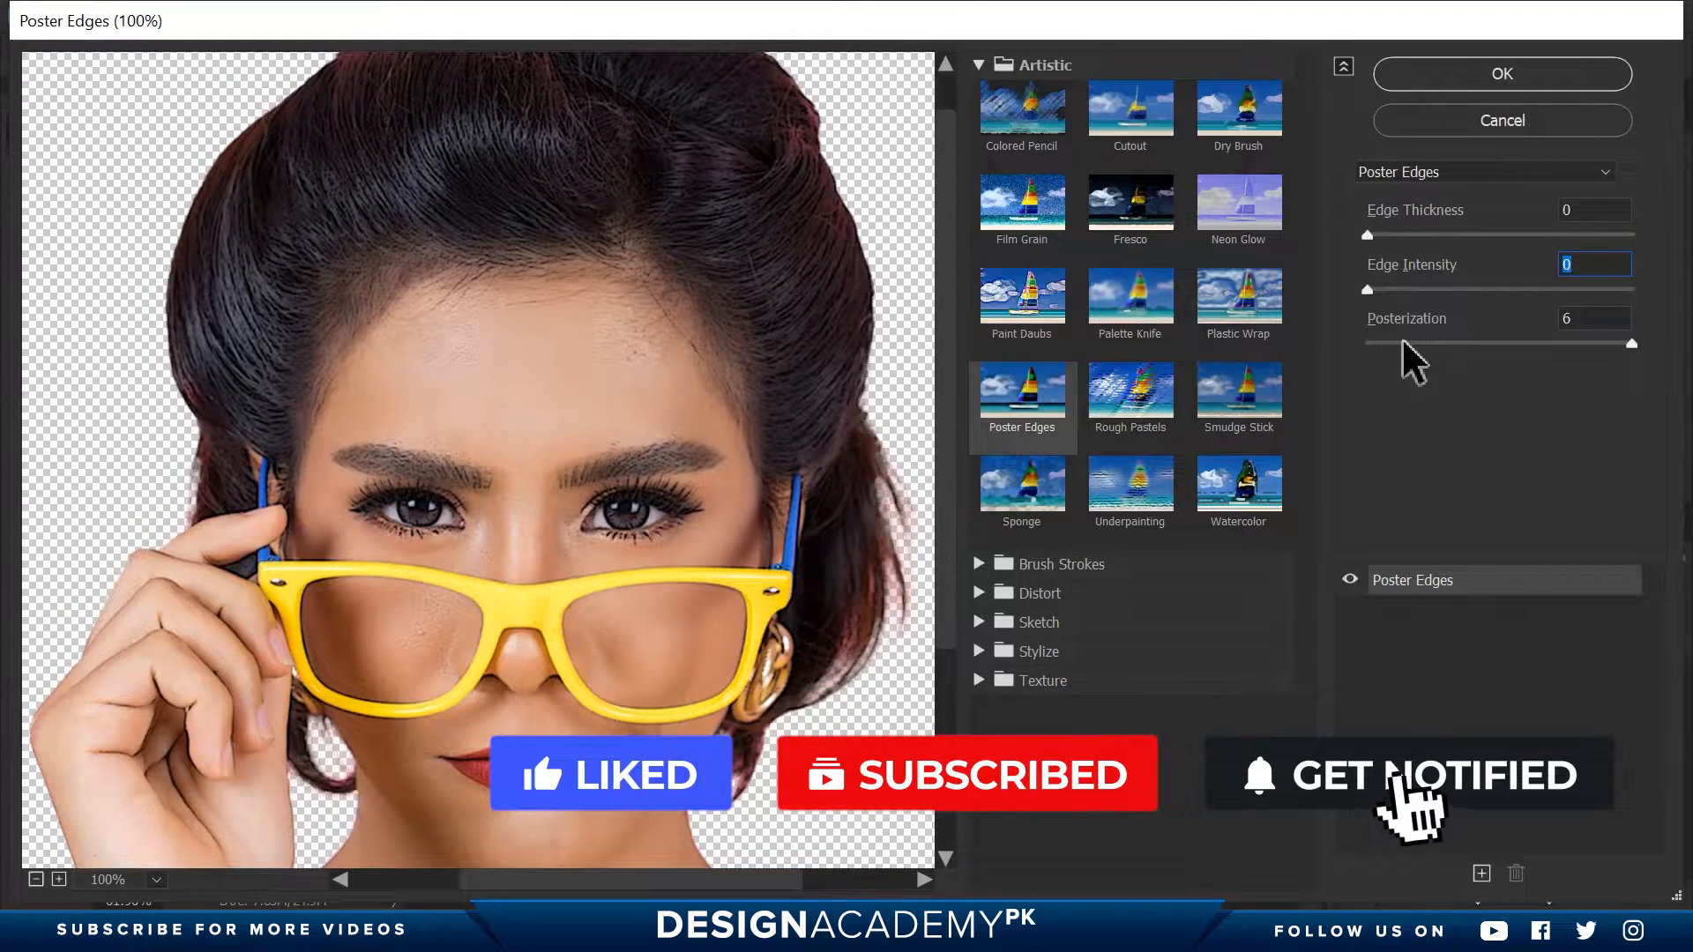
Compare several Posterization levels, settle on 2, and apply the Poster Edges filter.
left_click_drag(1400, 344, 1449, 344)
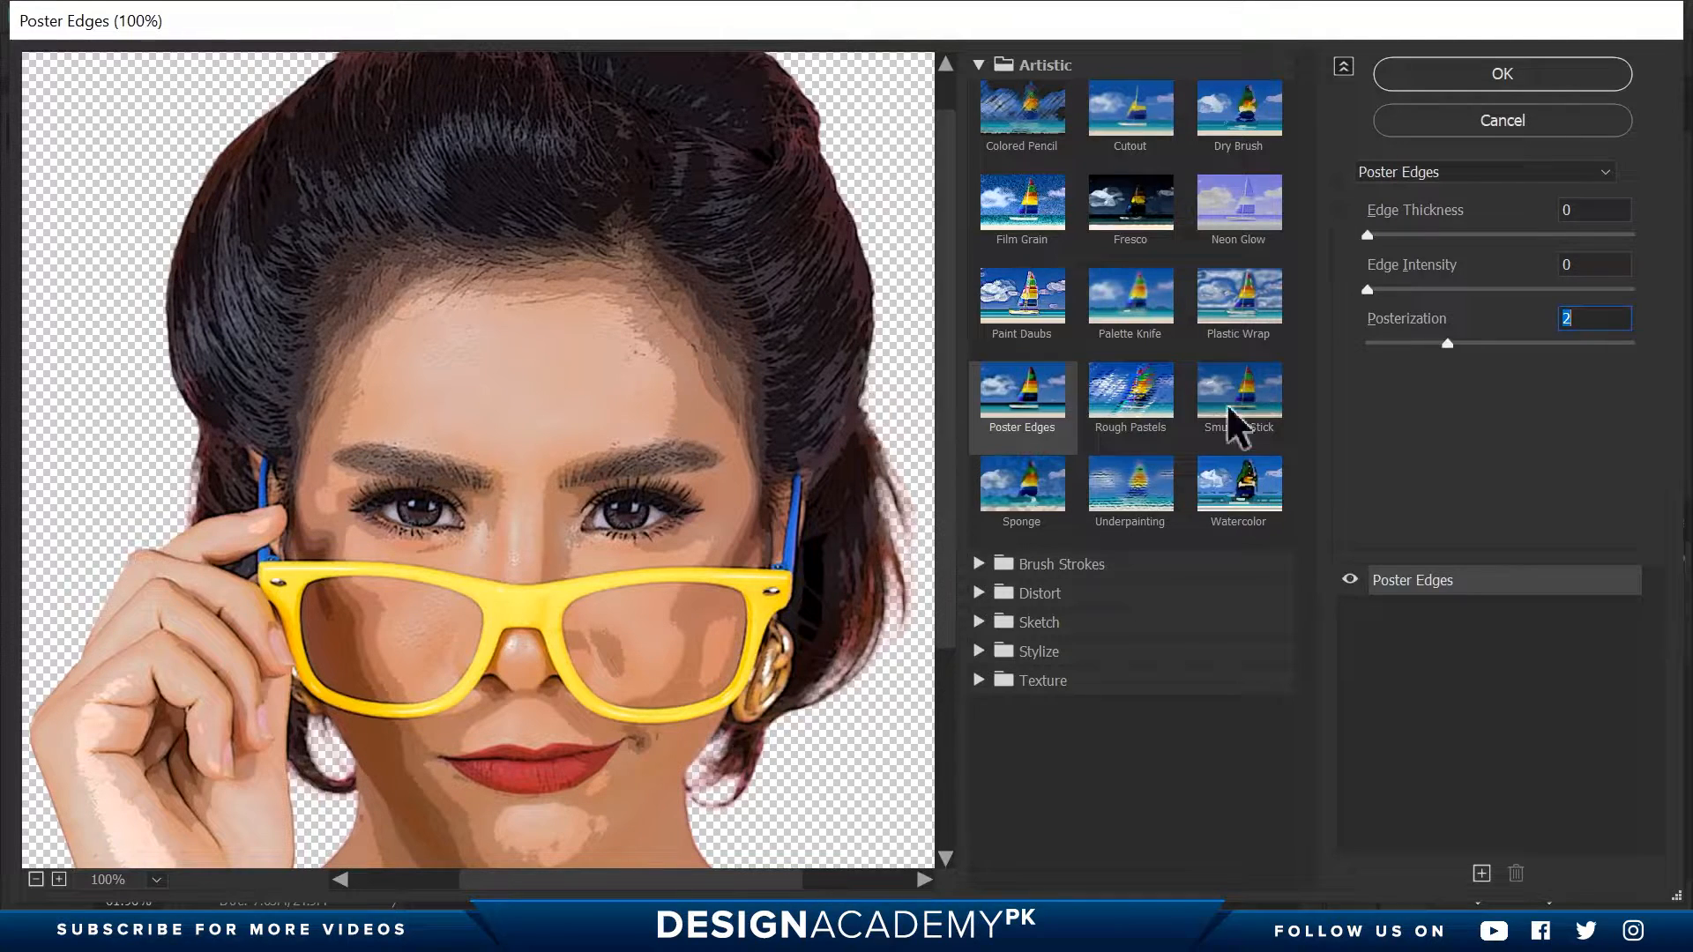
left_click(1491, 343)
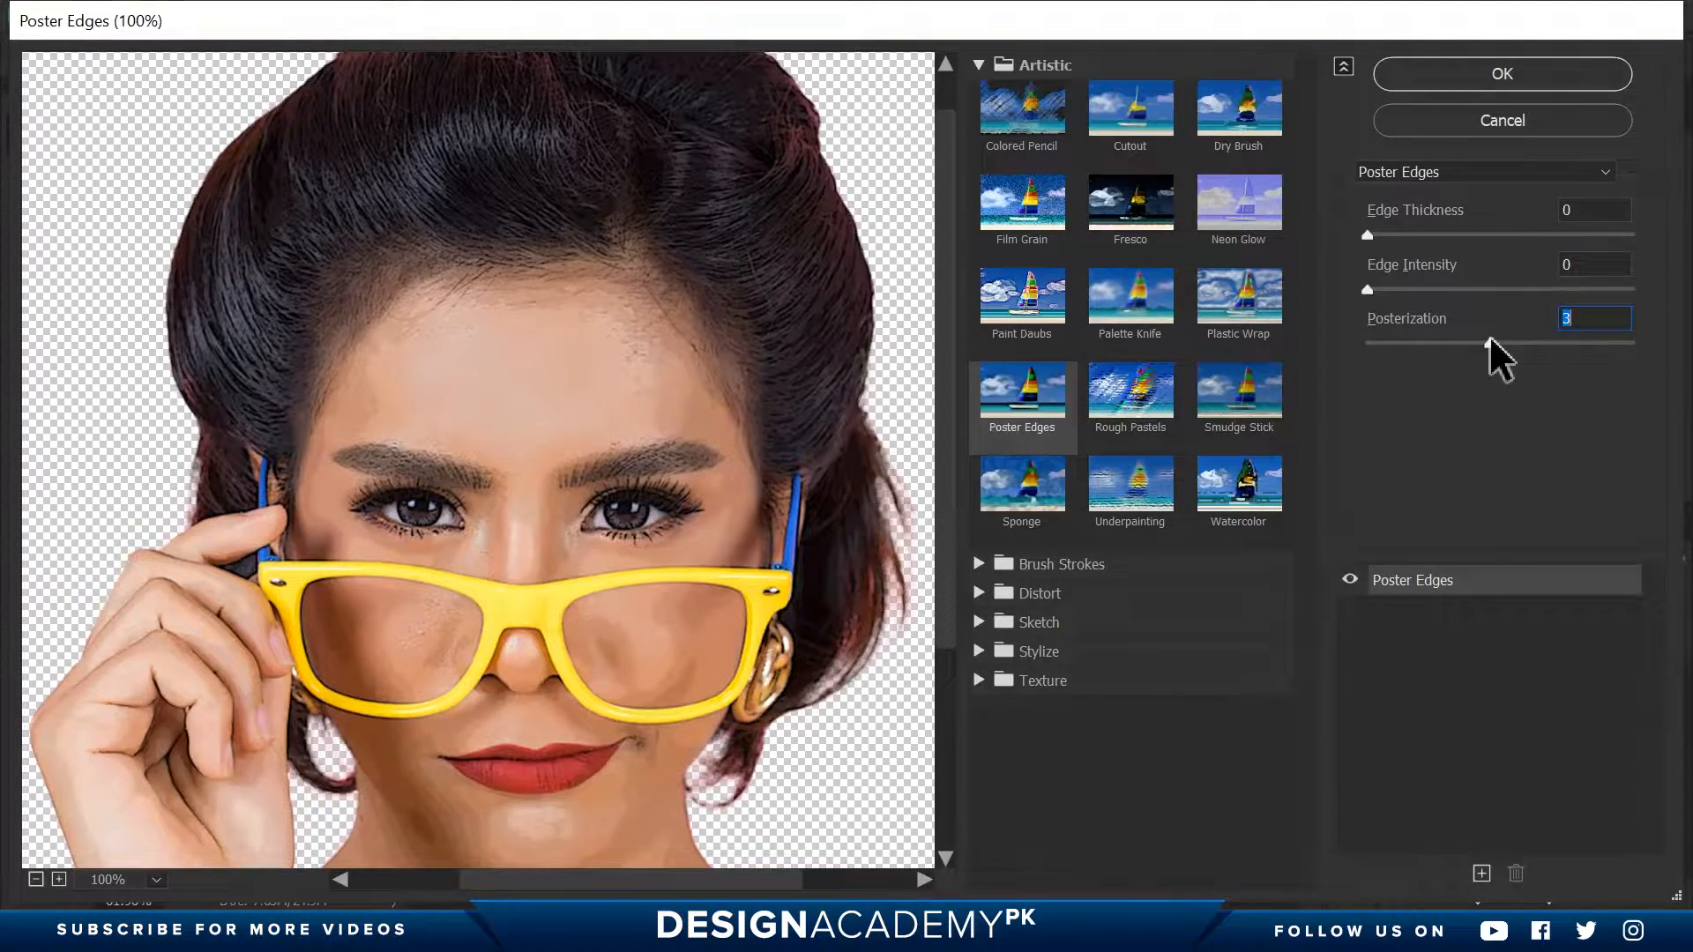
left_click(1540, 343)
left_click(1588, 343)
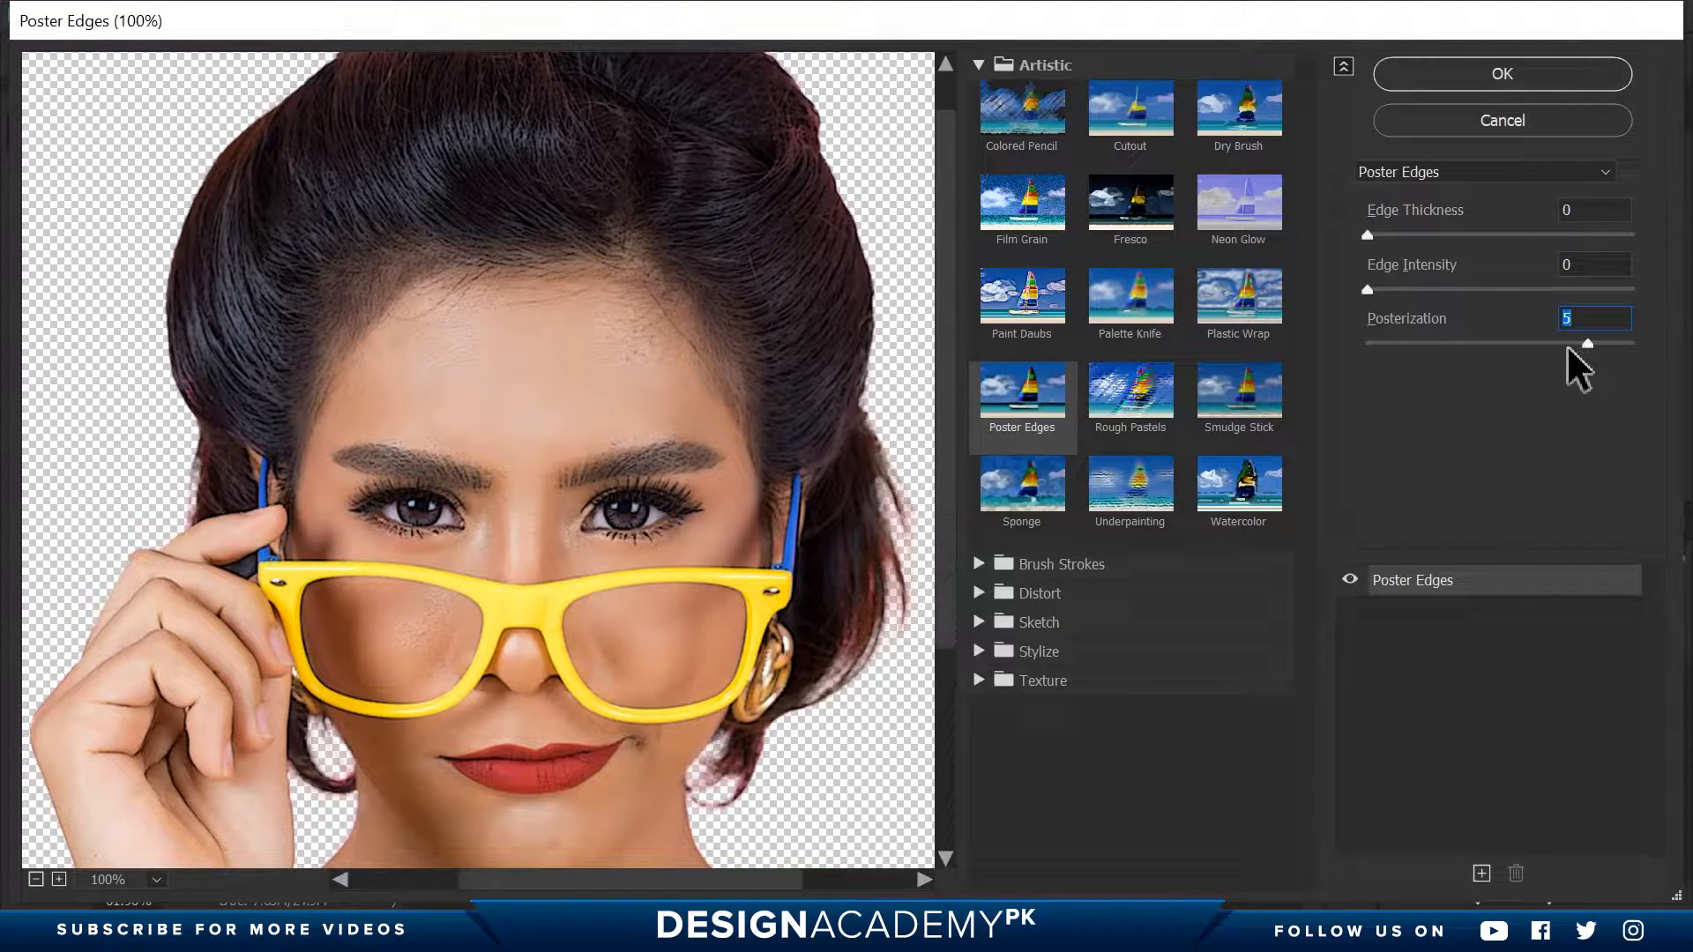
left_click(1417, 344)
left_click(1452, 344)
left_click(1495, 80)
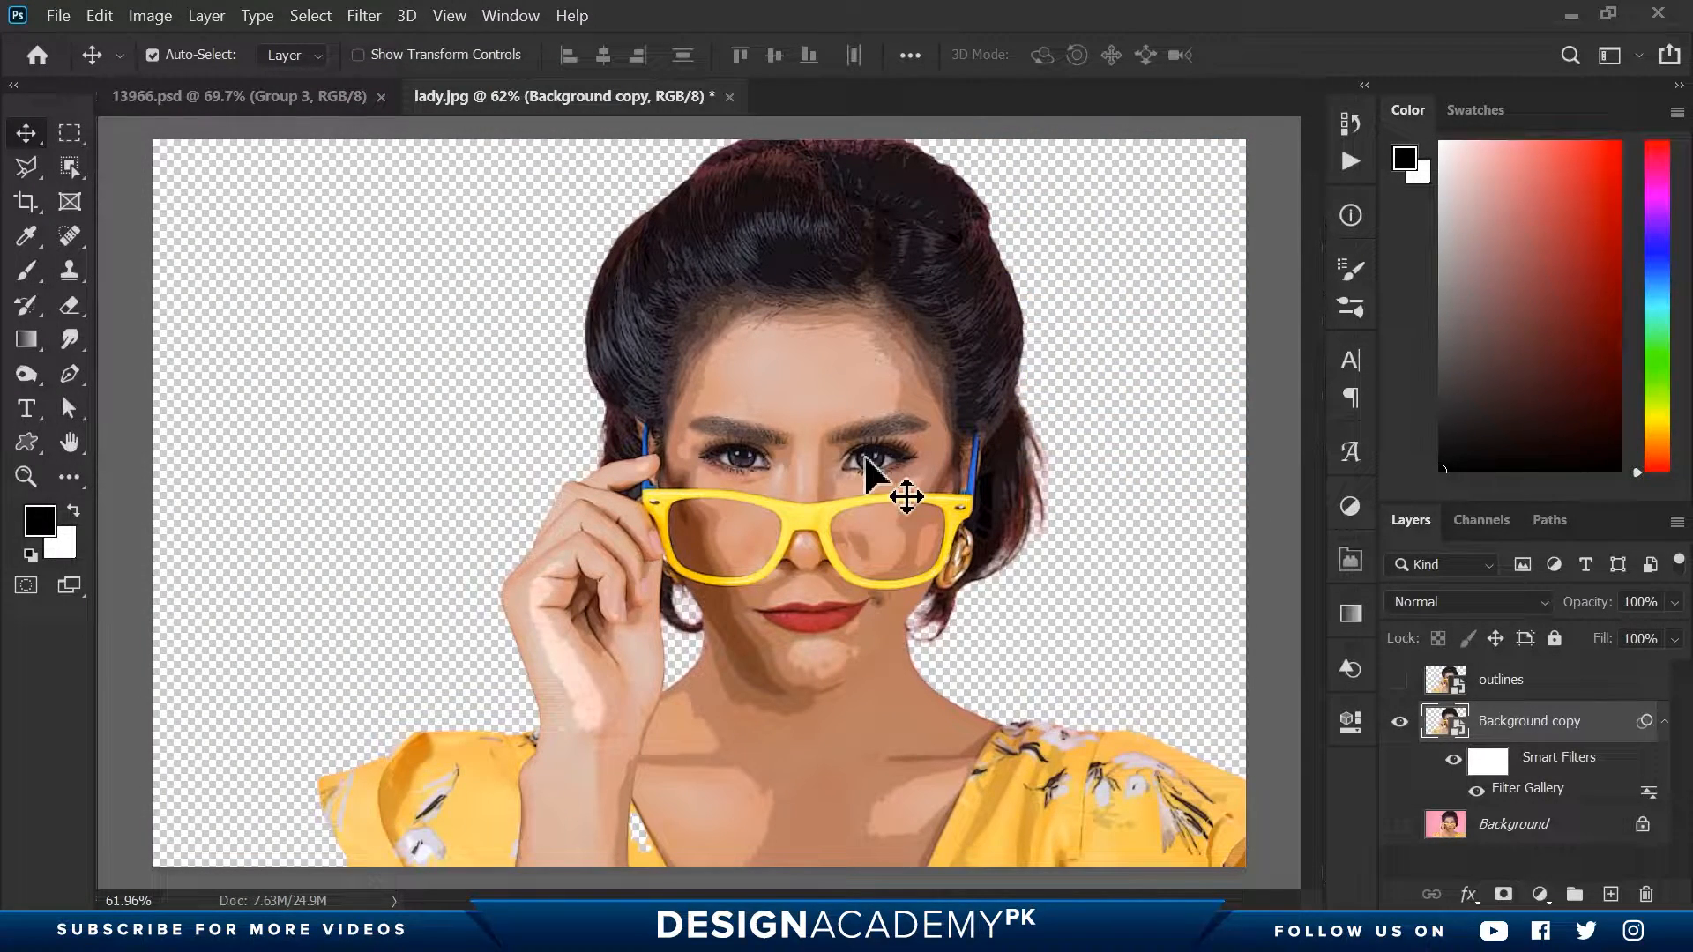
Start the Oil Paint filter on Background copy, keep its dialog clear of the portrait, and set Stylization to 4.1.
left_click(362, 15)
mouse_move(483, 458)
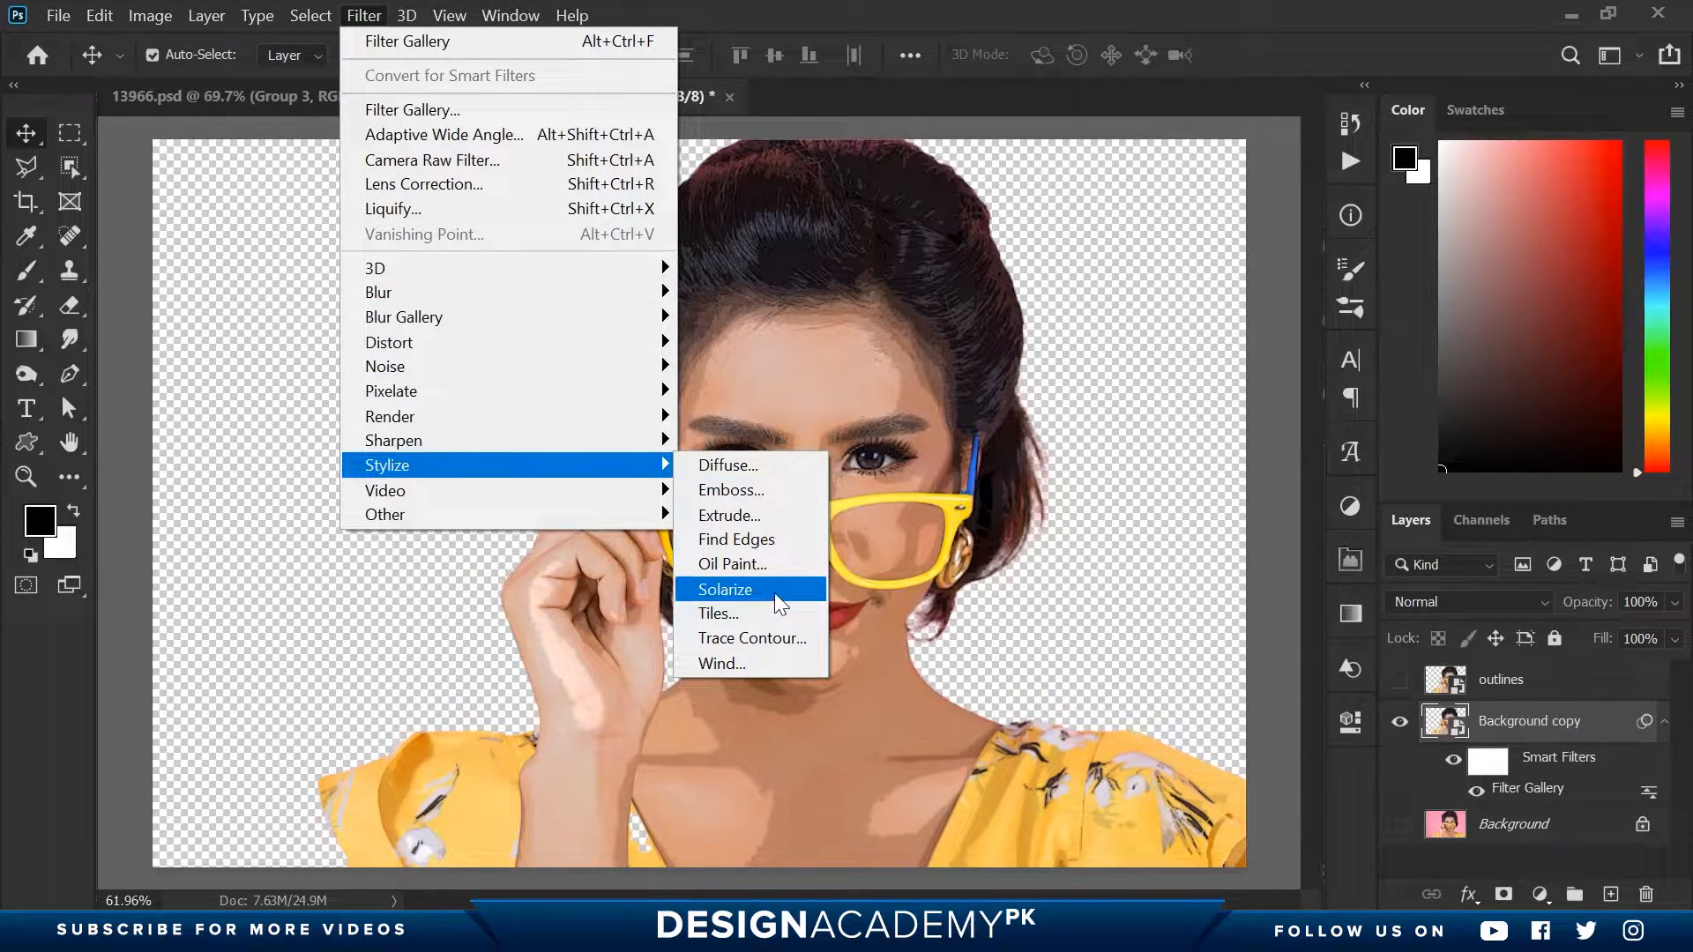
left_click(732, 564)
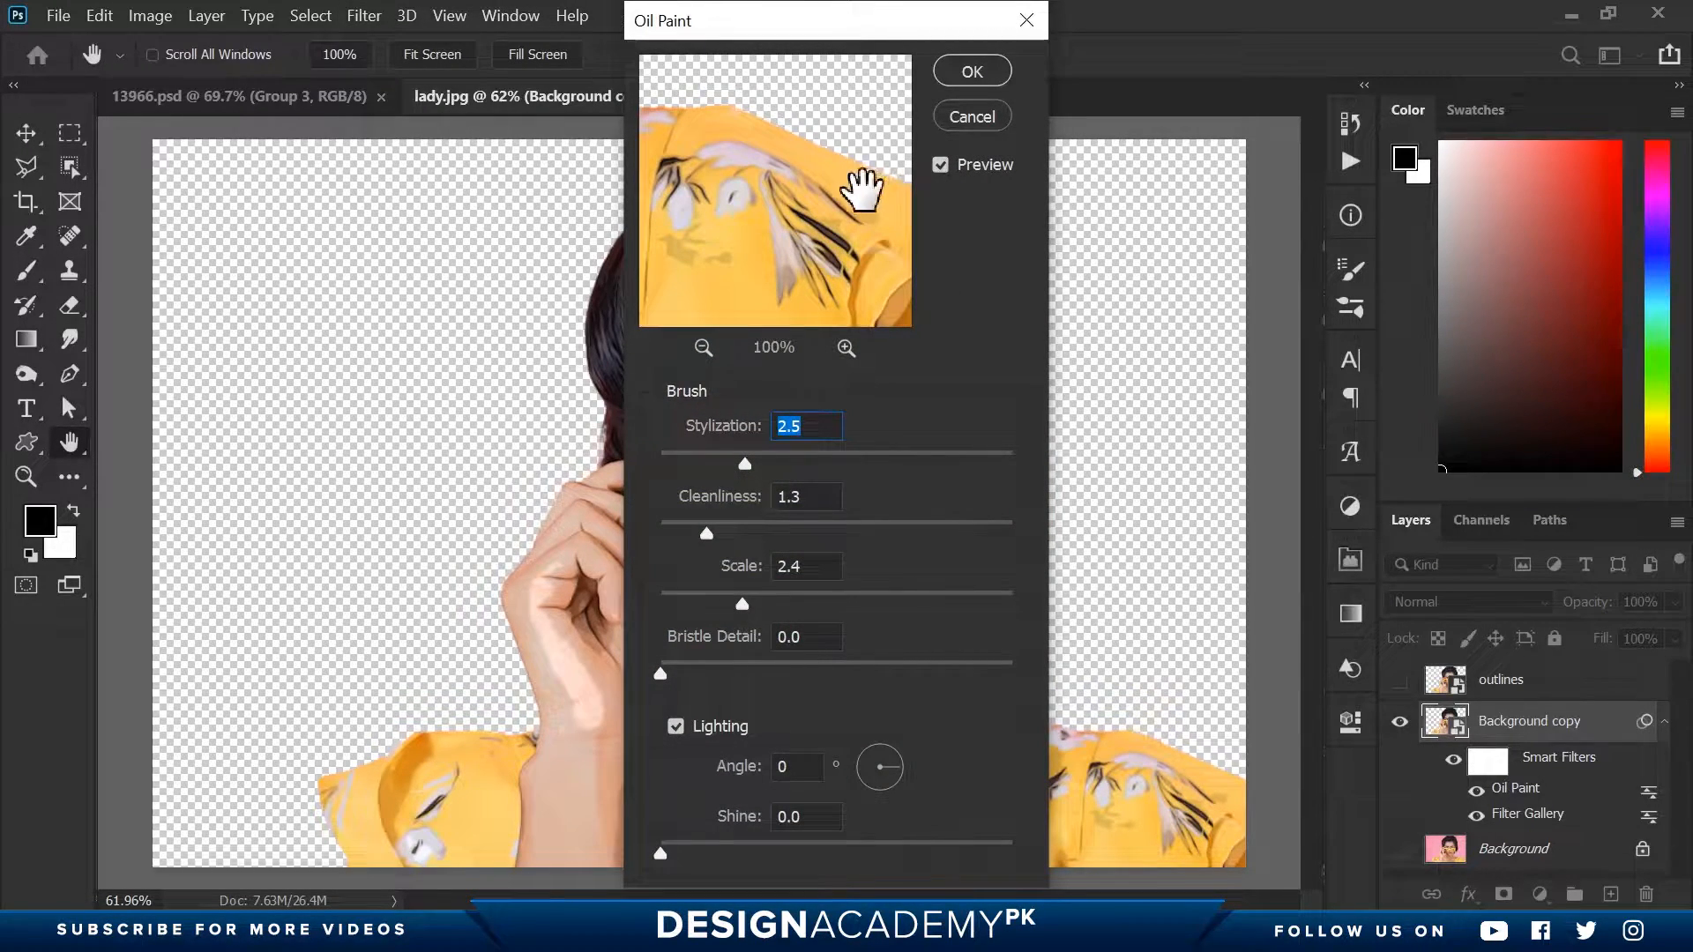
mouse_move(783, 29)
left_mouse_down()
mouse_move(1287, 87)
mouse_move(1330, 72)
left_mouse_up()
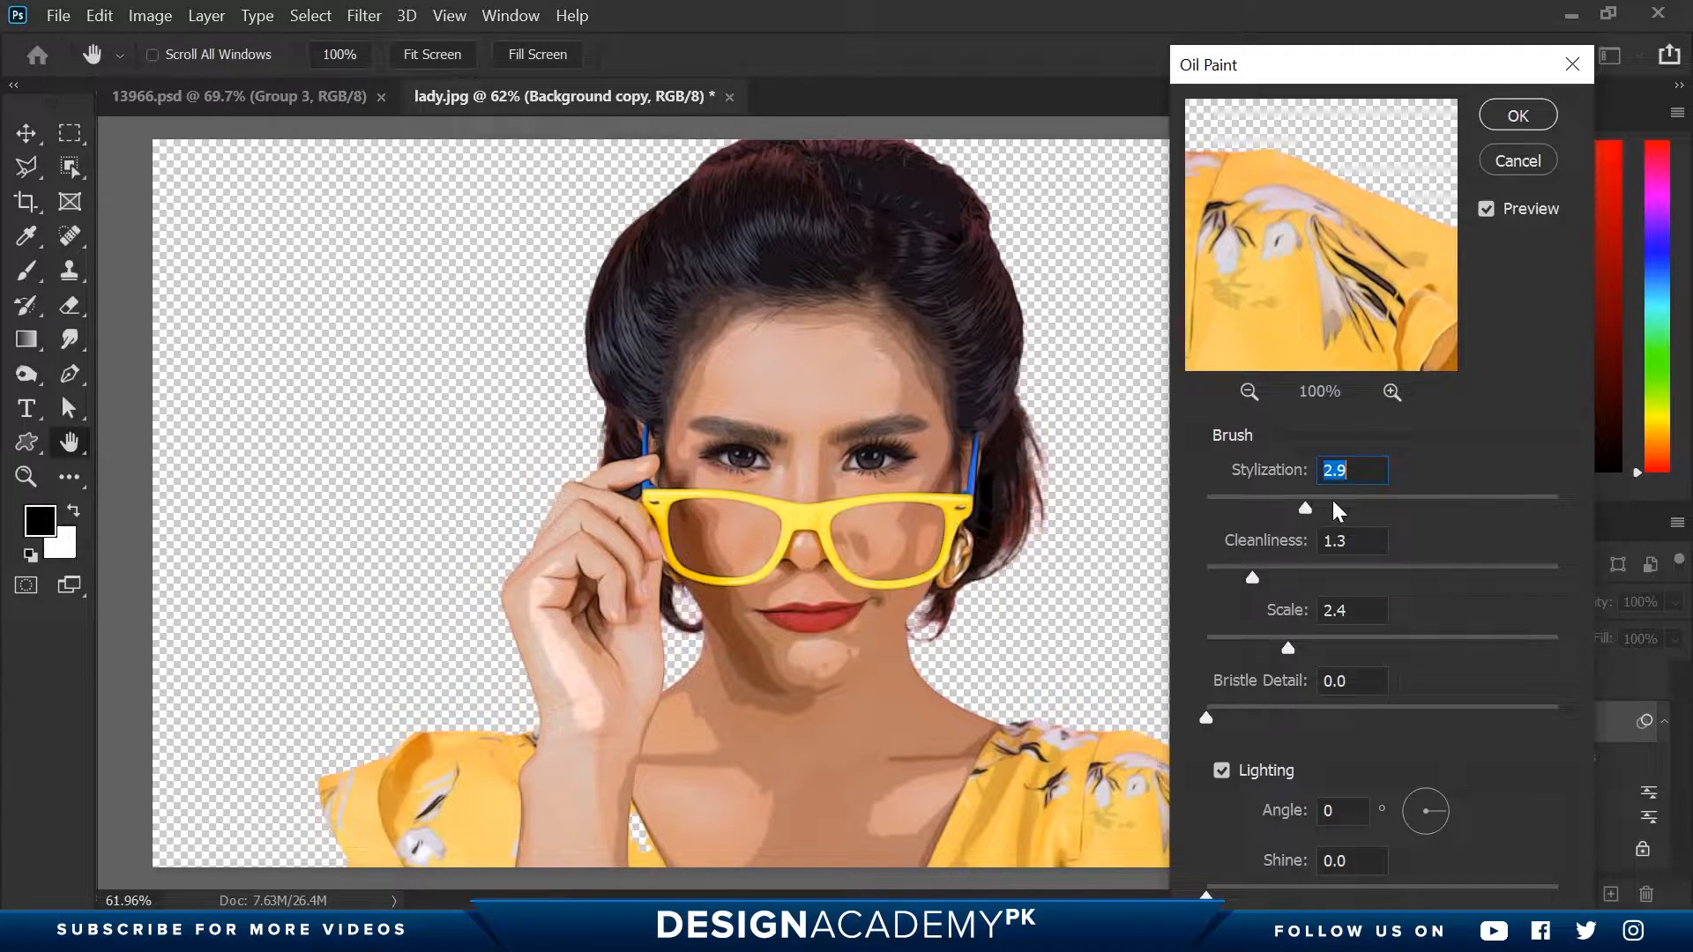
left_click(1372, 502)
left_click_drag(1454, 513, 1515, 510)
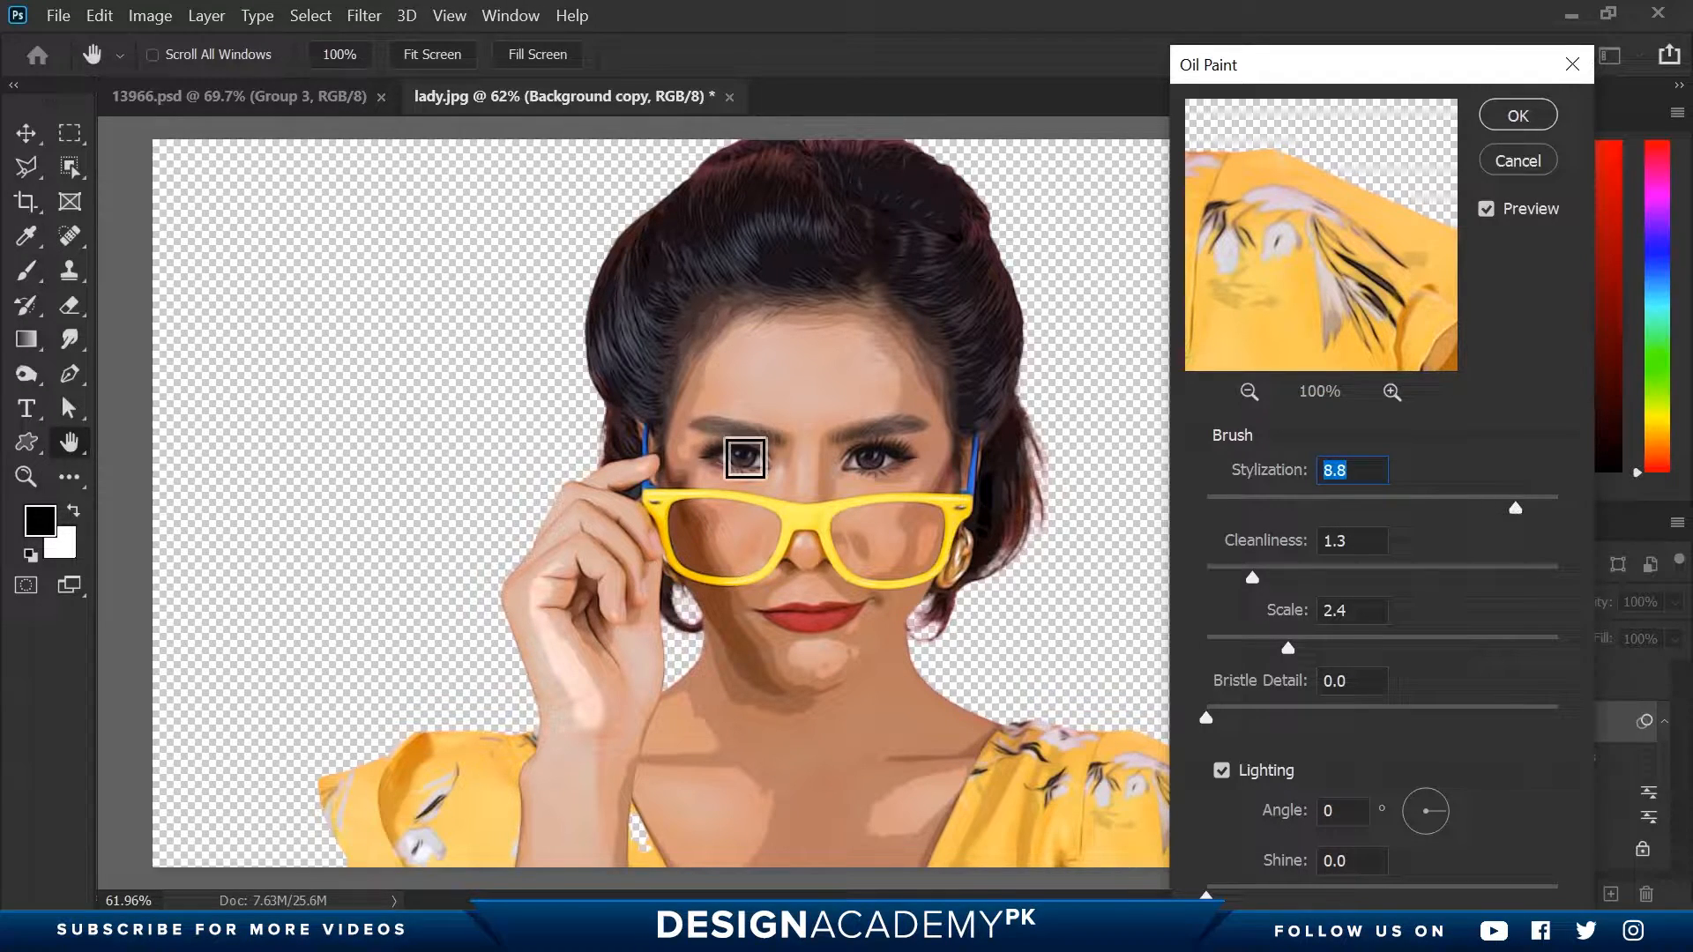
left_click_drag(1306, 496, 1348, 491)
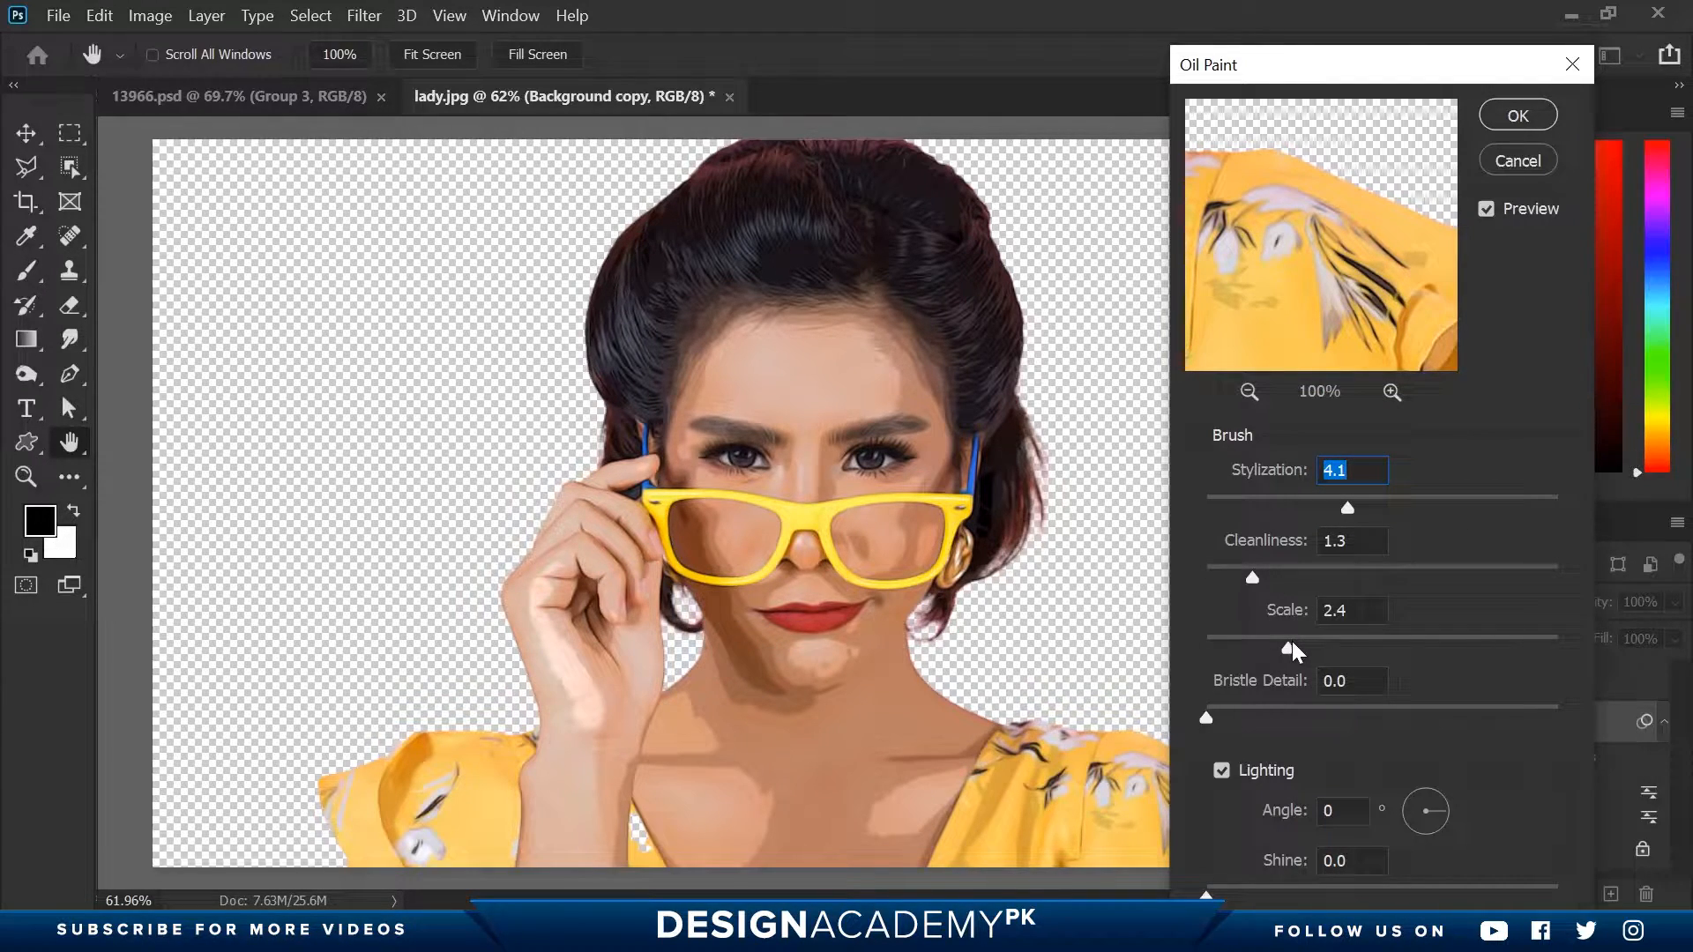
Set the Oil Paint Scale to 0.1 and Cleanliness to 2.0, and apply the filter.
left_click_drag(1289, 642, 1204, 646)
left_click_drag(1257, 578, 1428, 566)
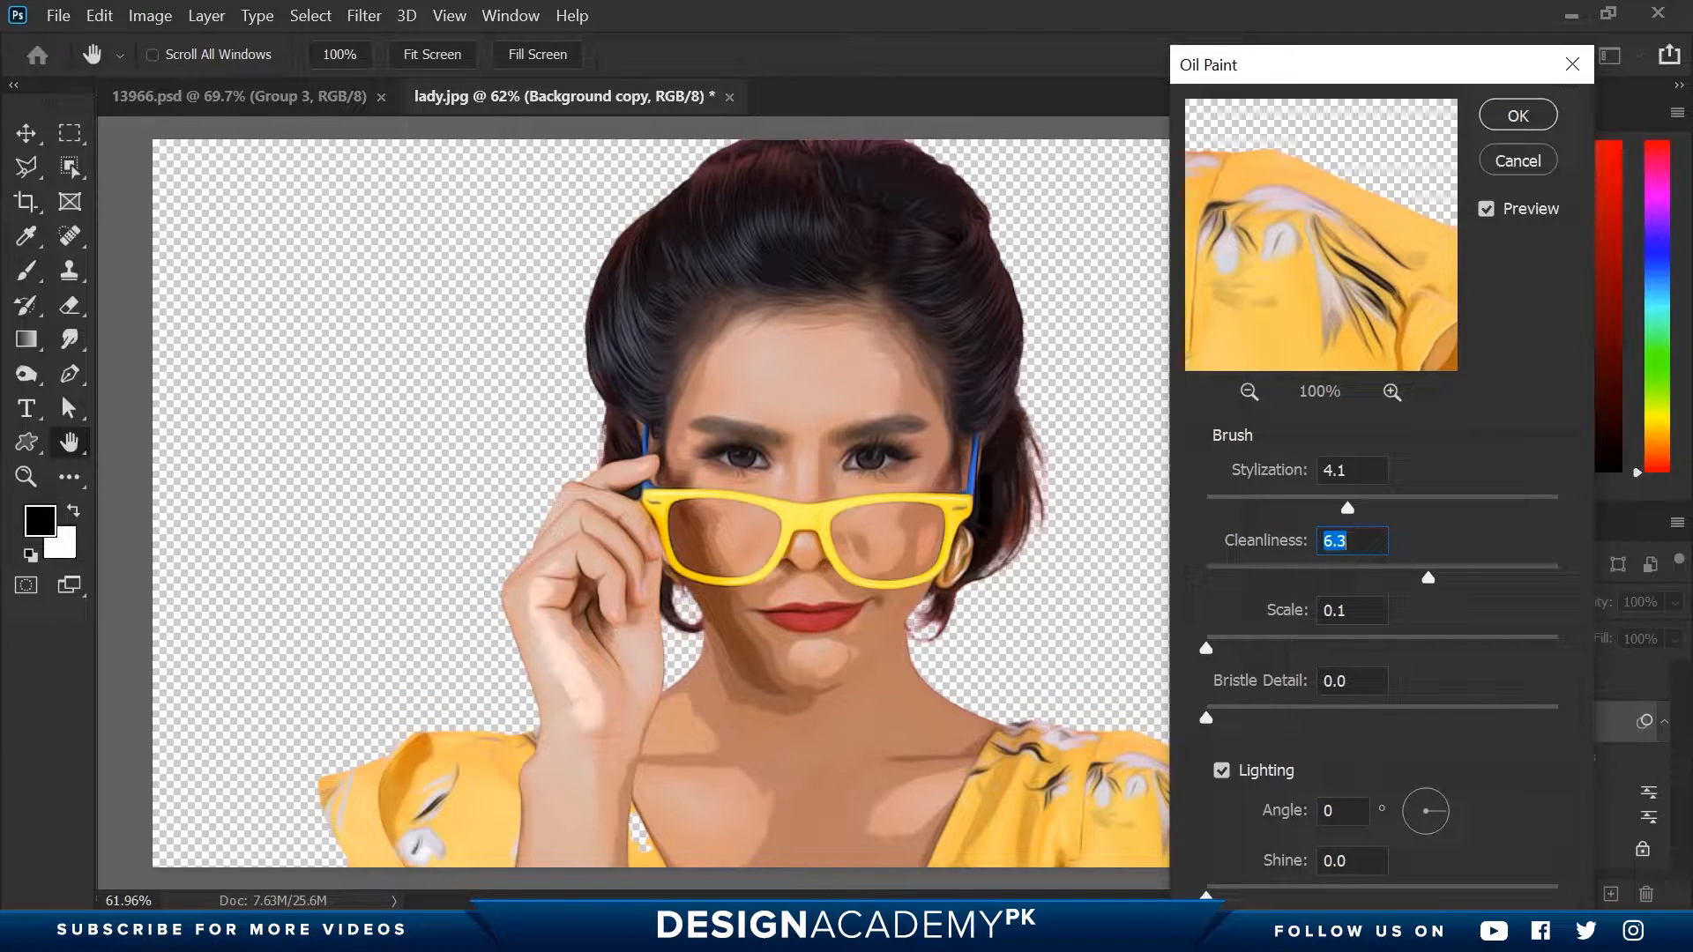
left_click_drag(1262, 568, 1277, 569)
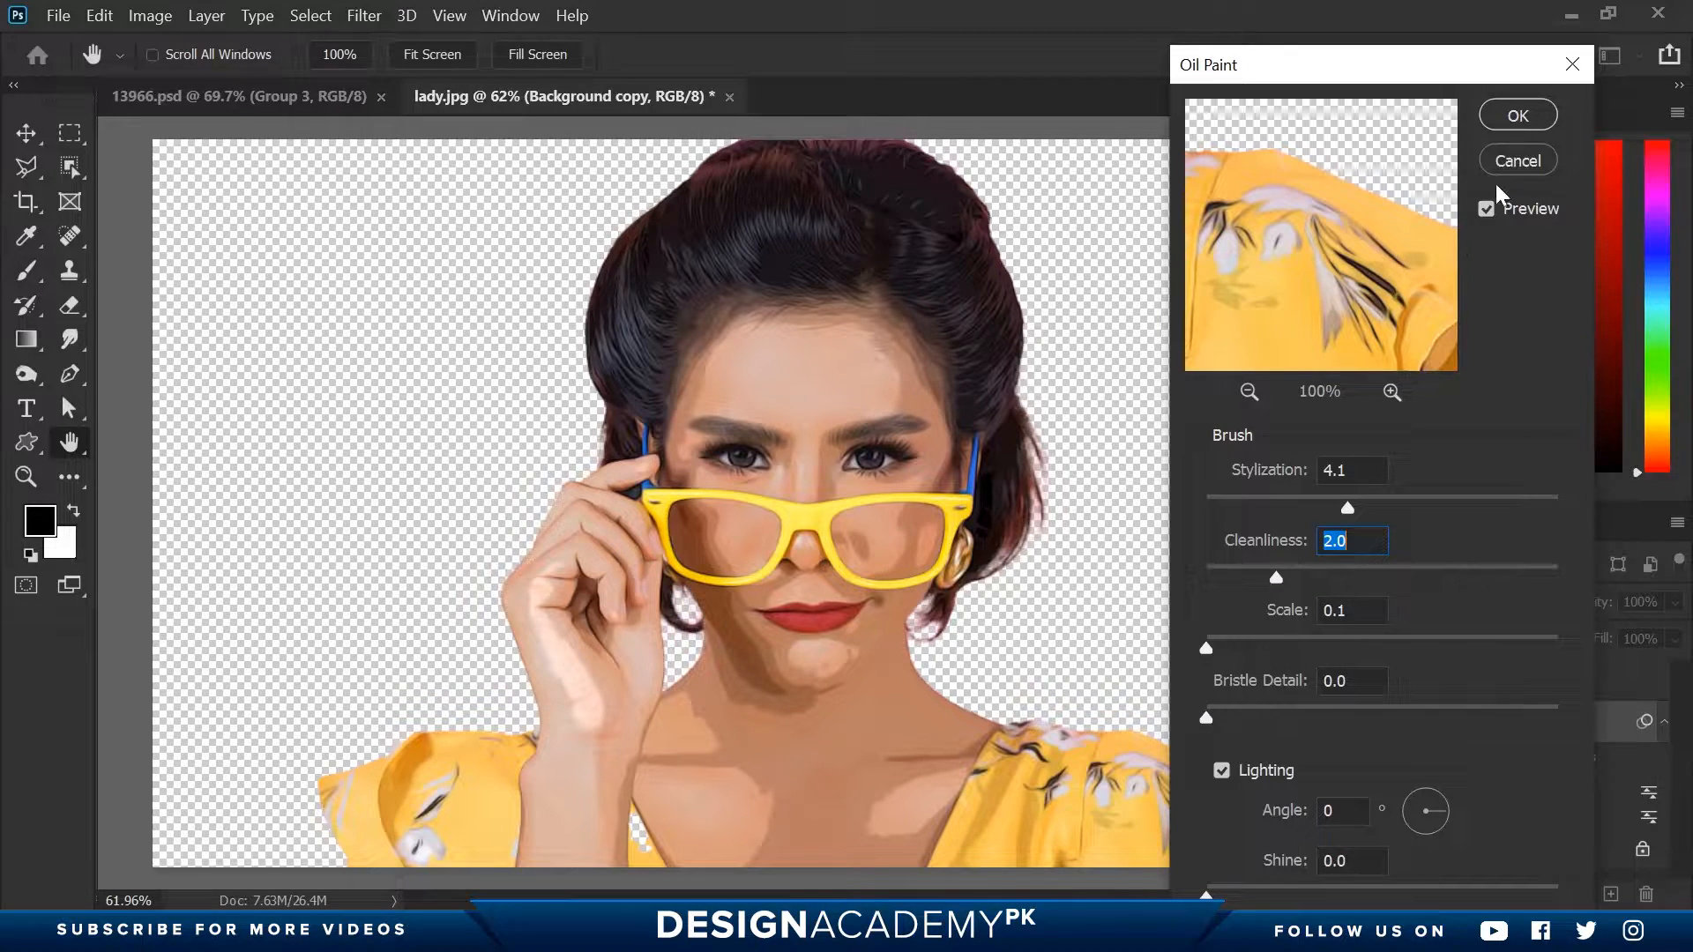
left_click(1501, 118)
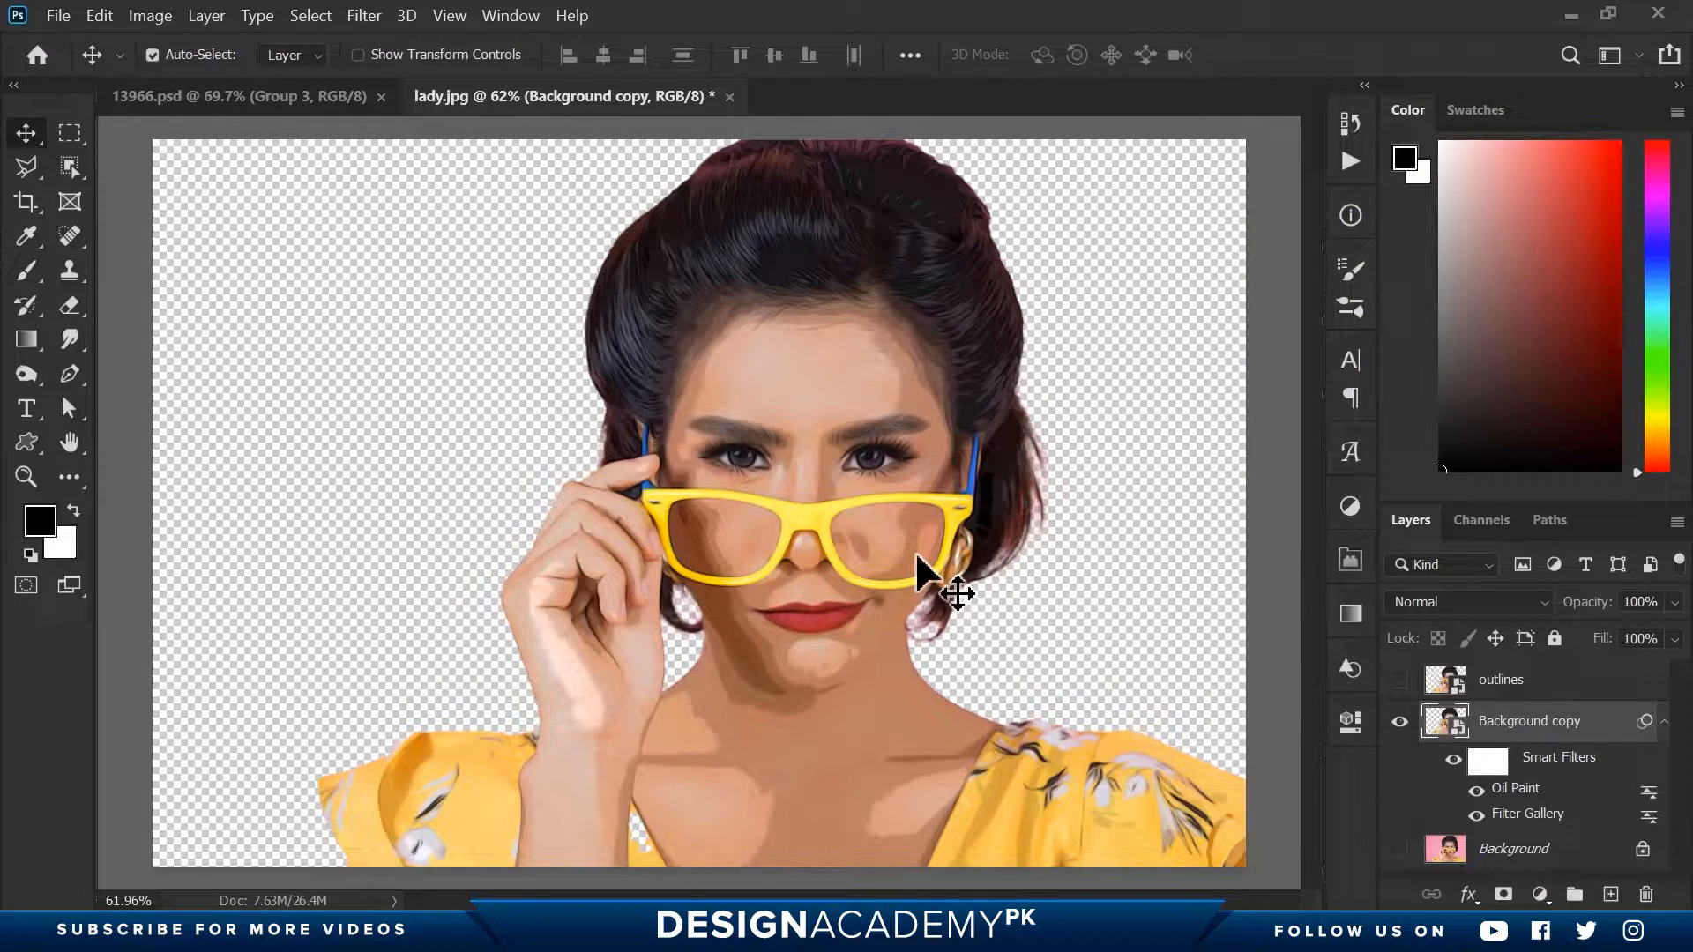
Add a bright pink Solid Color fill layer directly above the Background layer, behind the woman's cutout.
left_click(1522, 855)
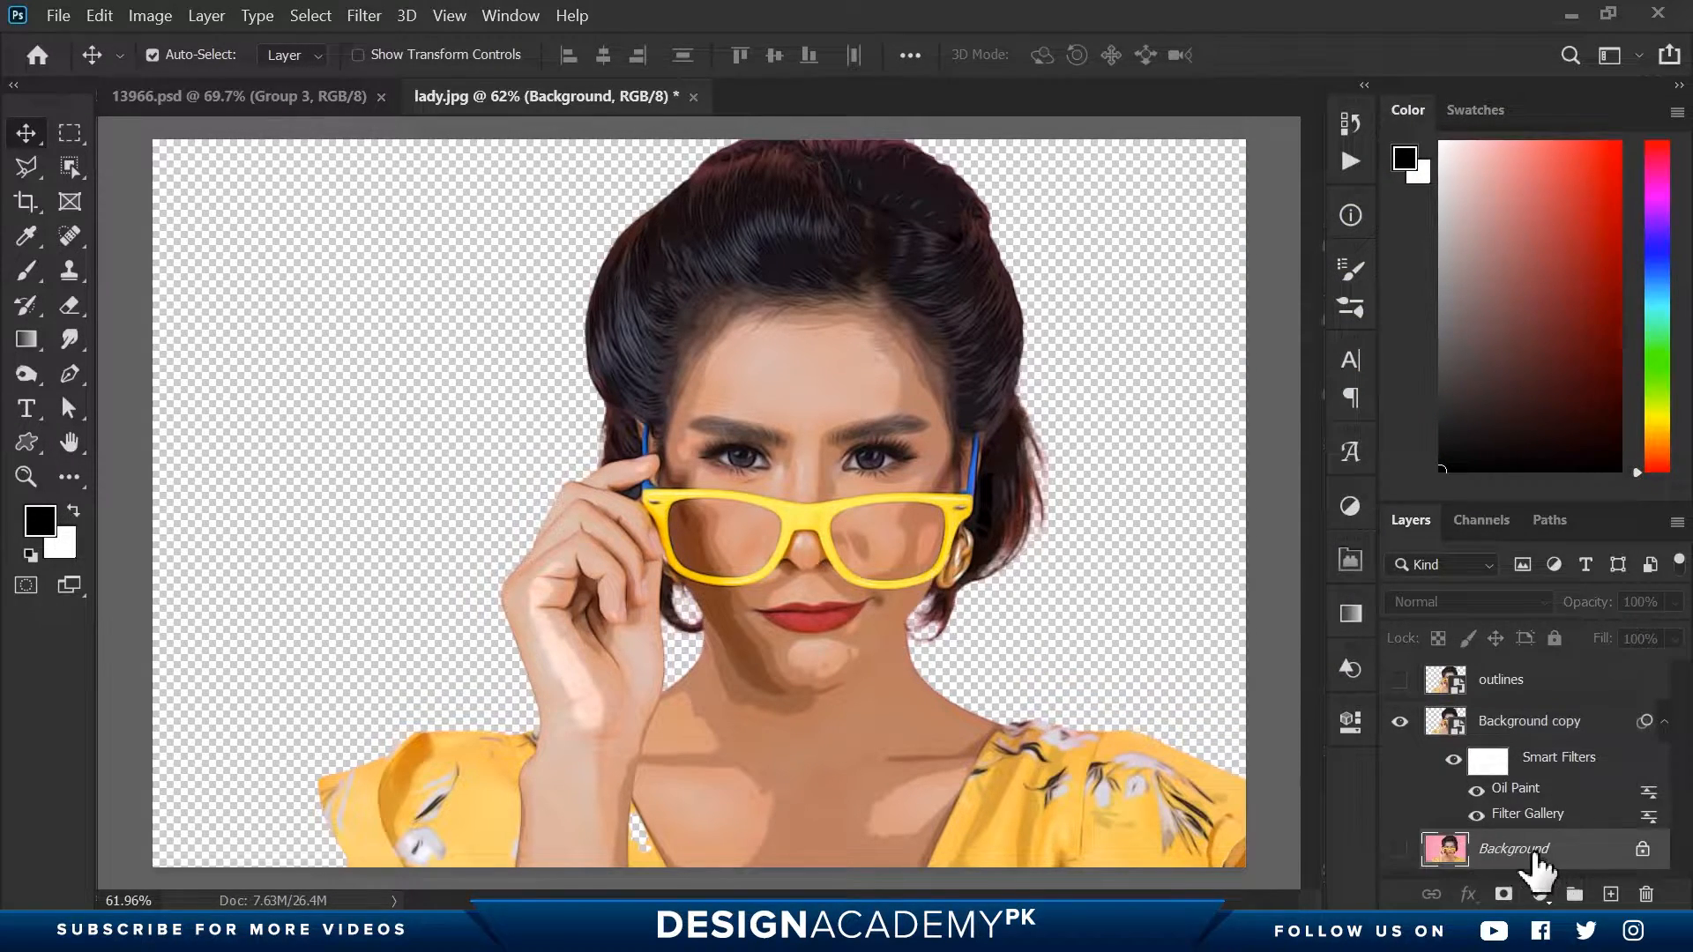
left_click(1541, 895)
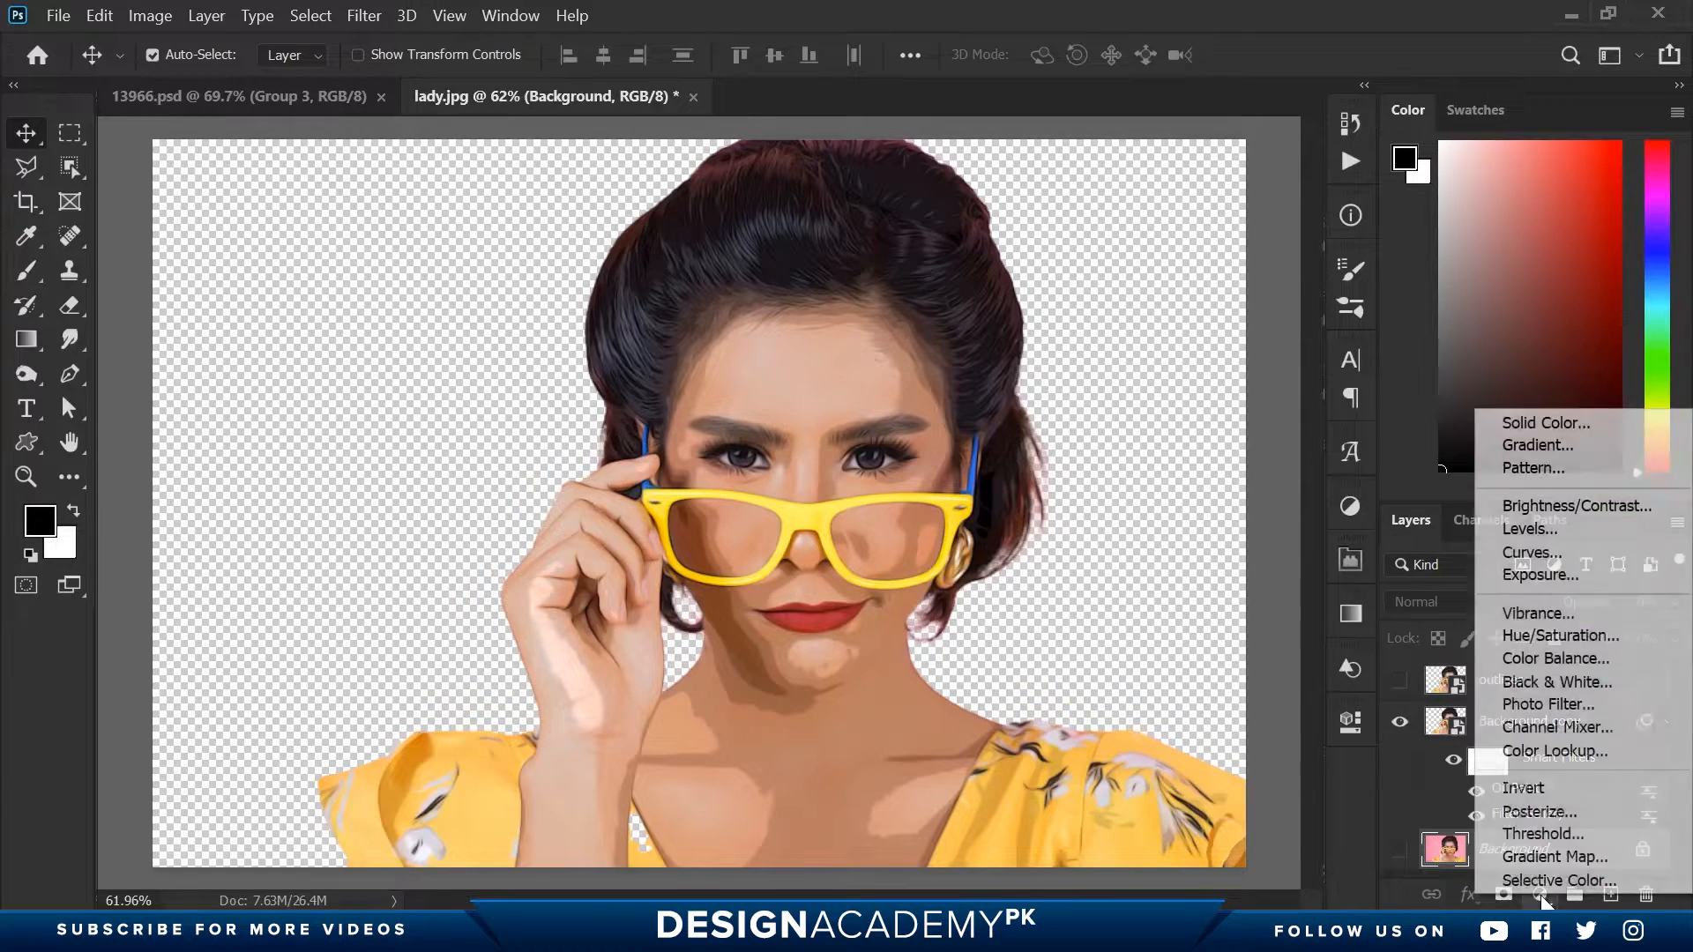
left_click(1536, 424)
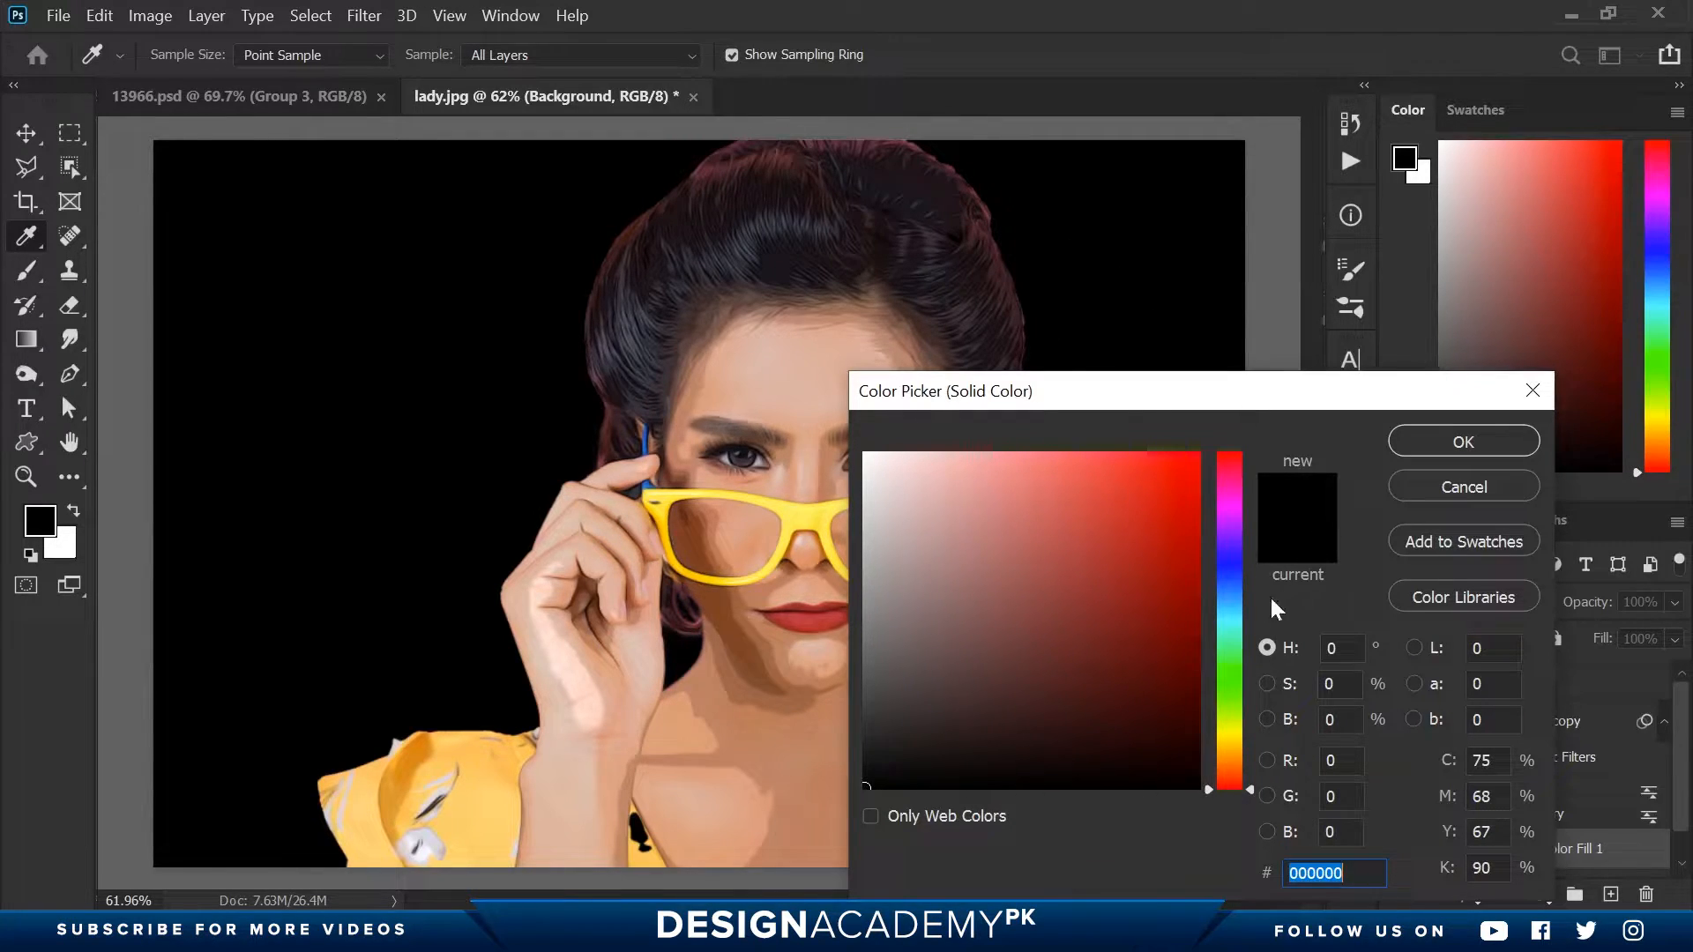
left_click(1224, 762)
mouse_move(1150, 489)
left_mouse_down()
mouse_move(1197, 453)
mouse_move(1226, 481)
mouse_move(1225, 496)
mouse_move(1220, 473)
mouse_move(1074, 450)
mouse_move(1131, 447)
mouse_move(1111, 455)
left_mouse_up()
left_click(1227, 480)
left_click(1156, 456)
left_click(1408, 445)
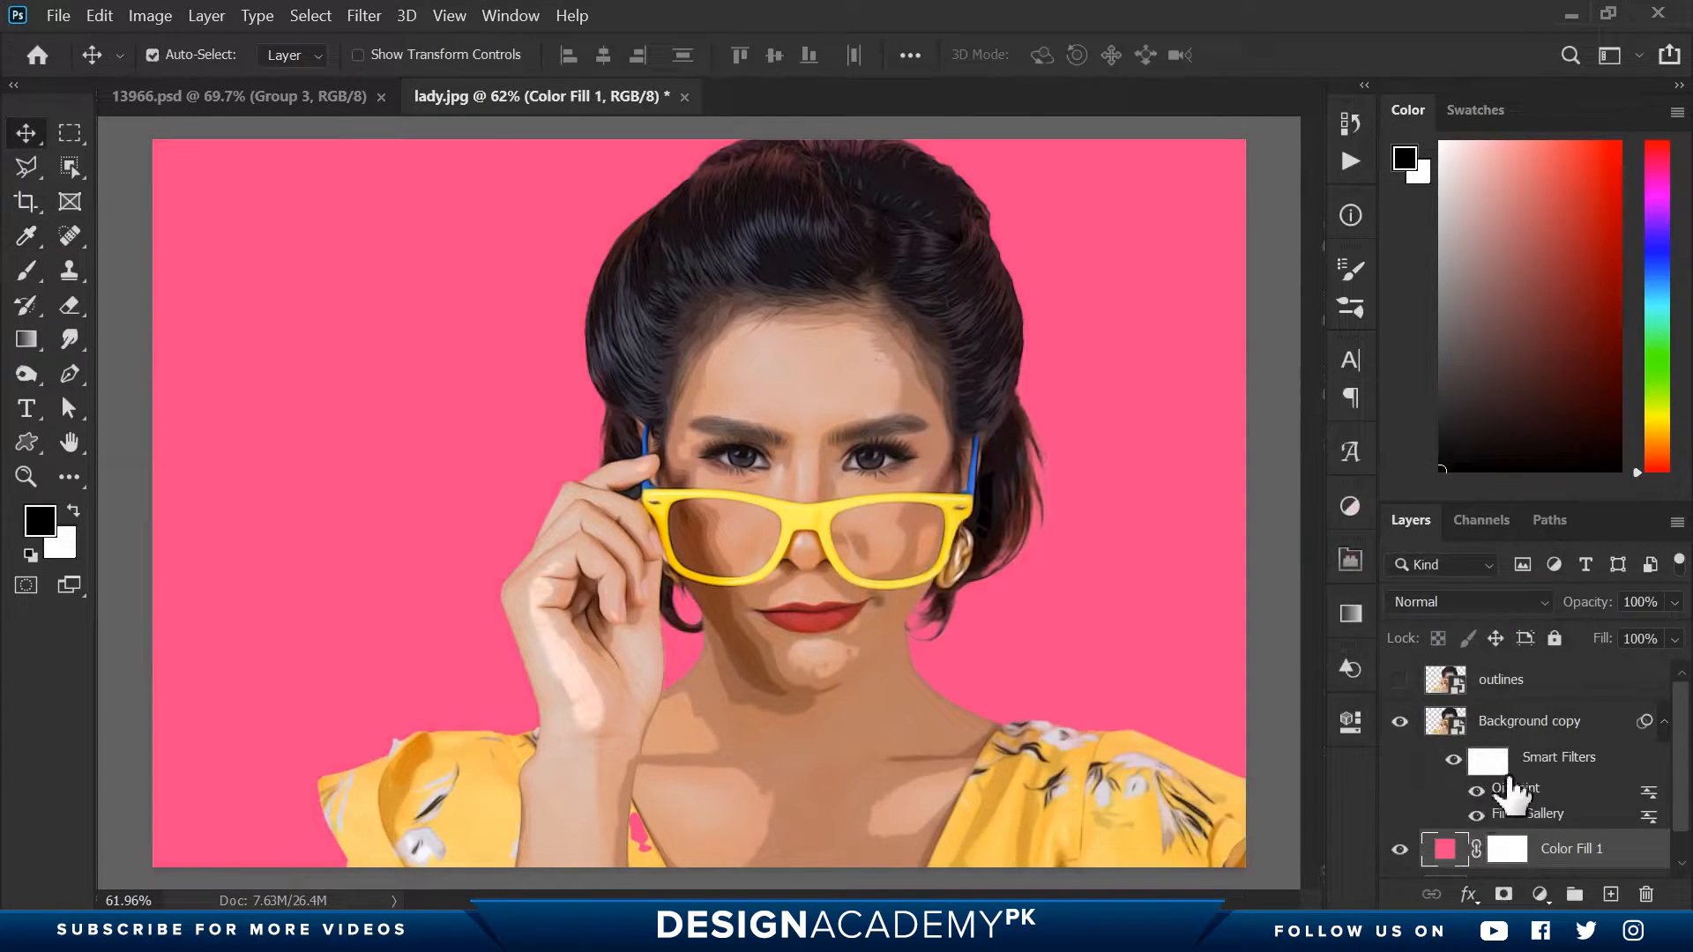
Start the Unsharp Mask filter on Background copy, centre its preview on the lips, and set Amount to 100%.
left_click(1538, 729)
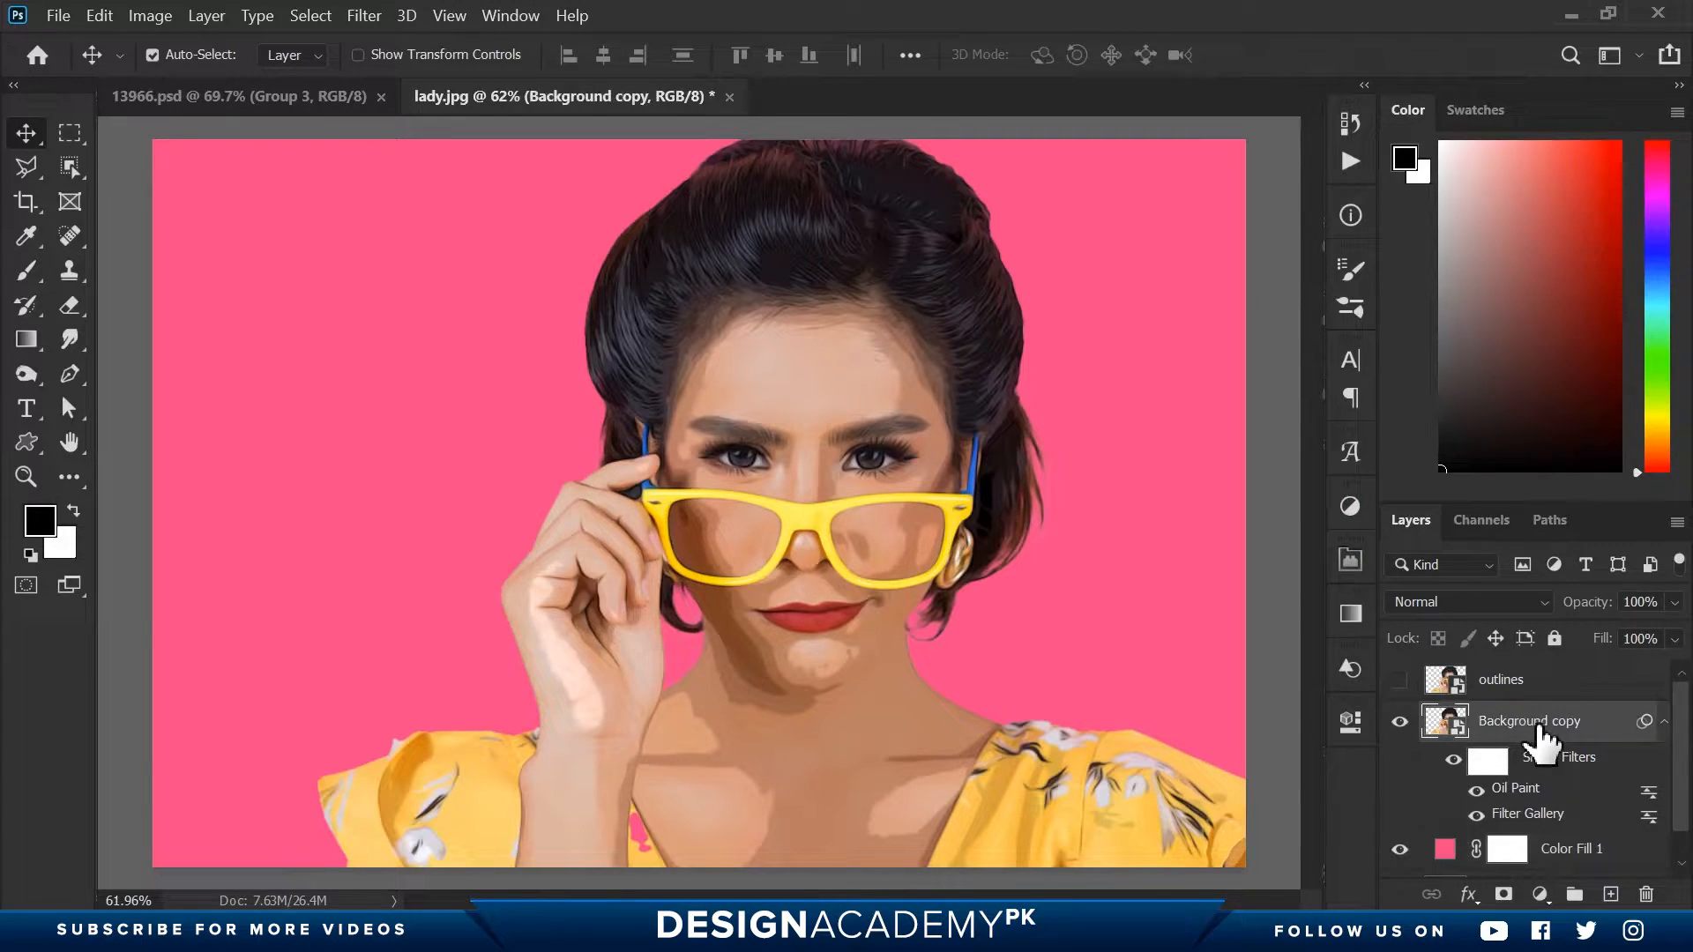
left_click(26, 476)
left_click_drag(1043, 480, 1087, 487)
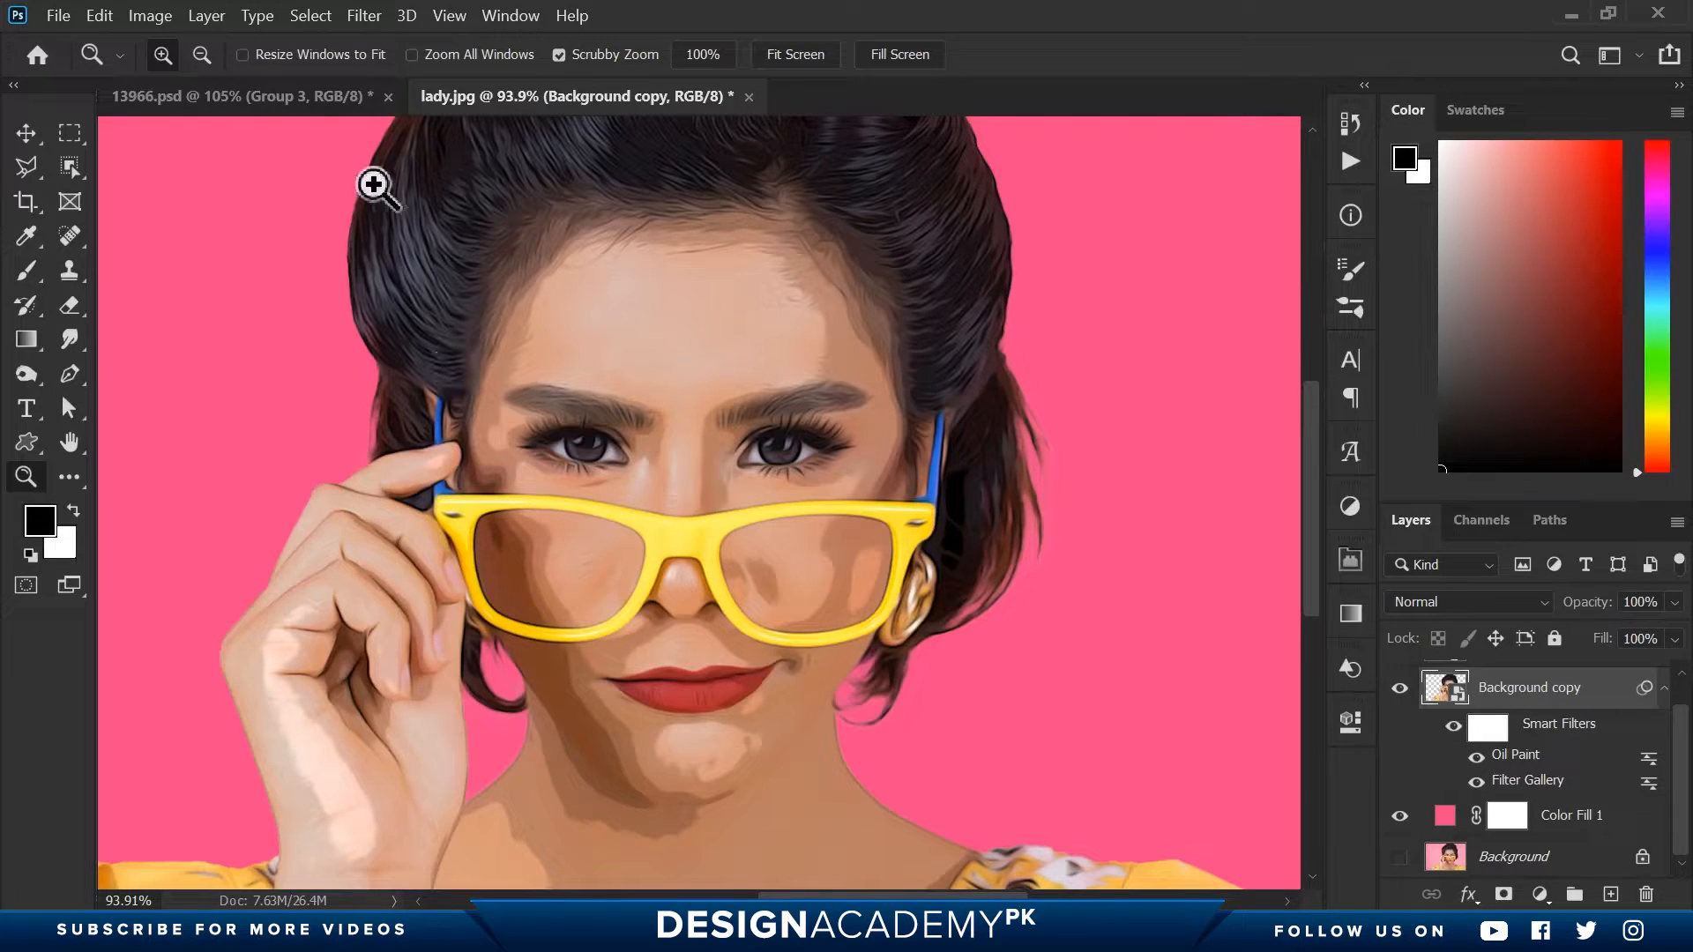
left_click(363, 18)
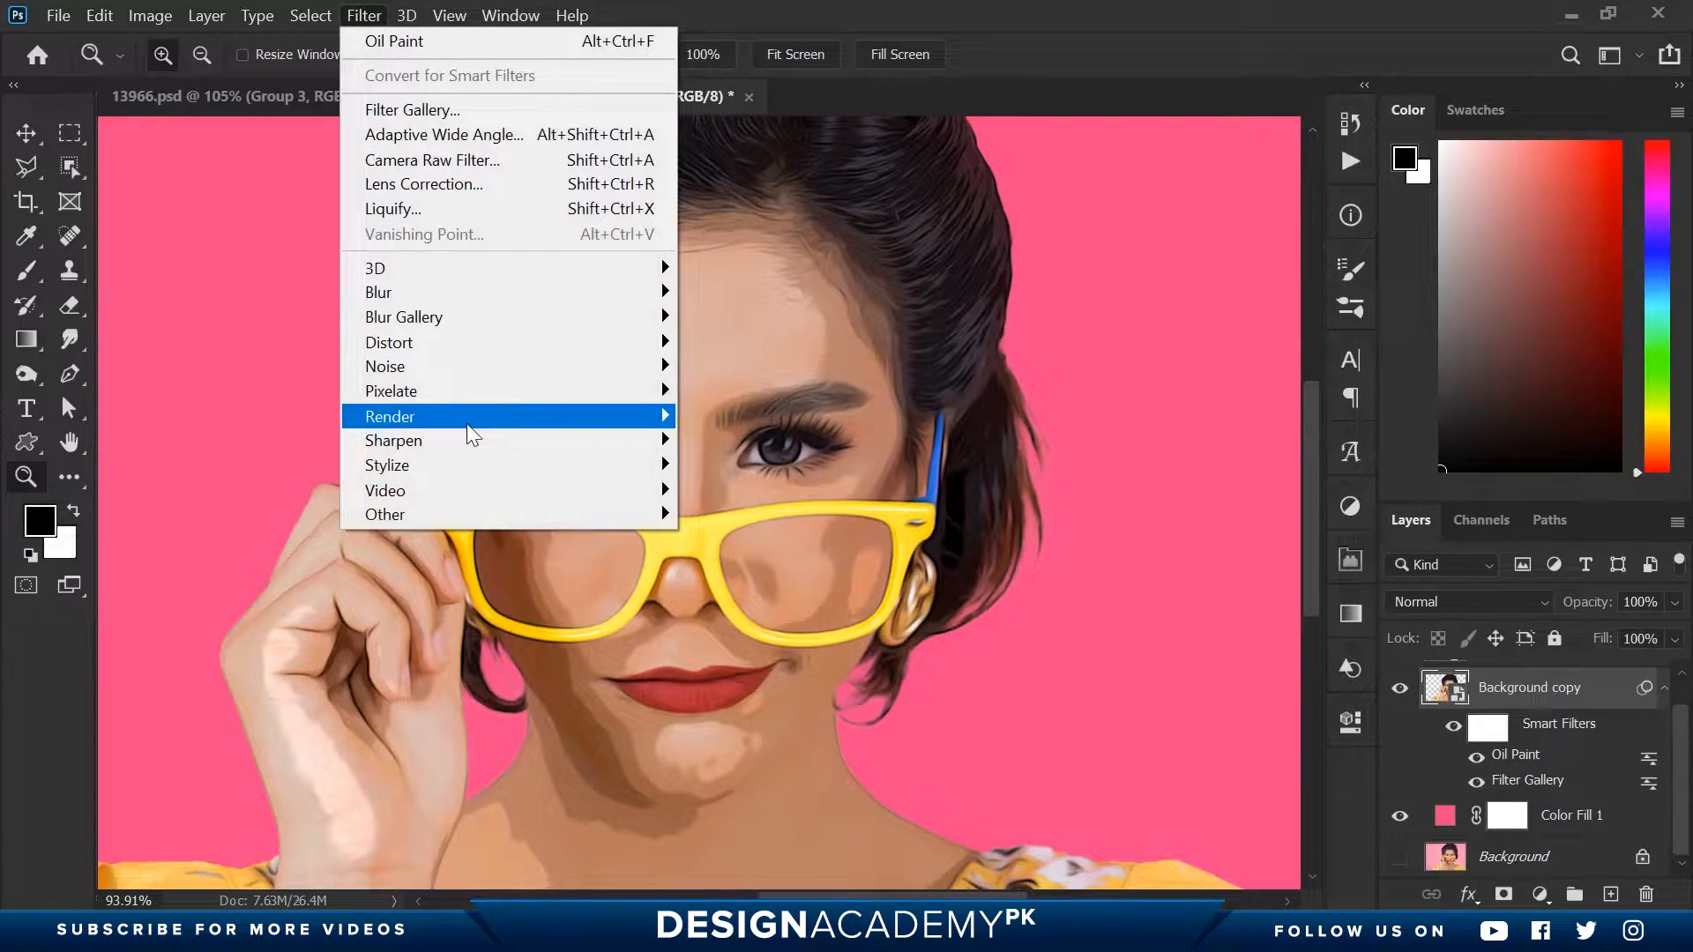
mouse_move(449, 440)
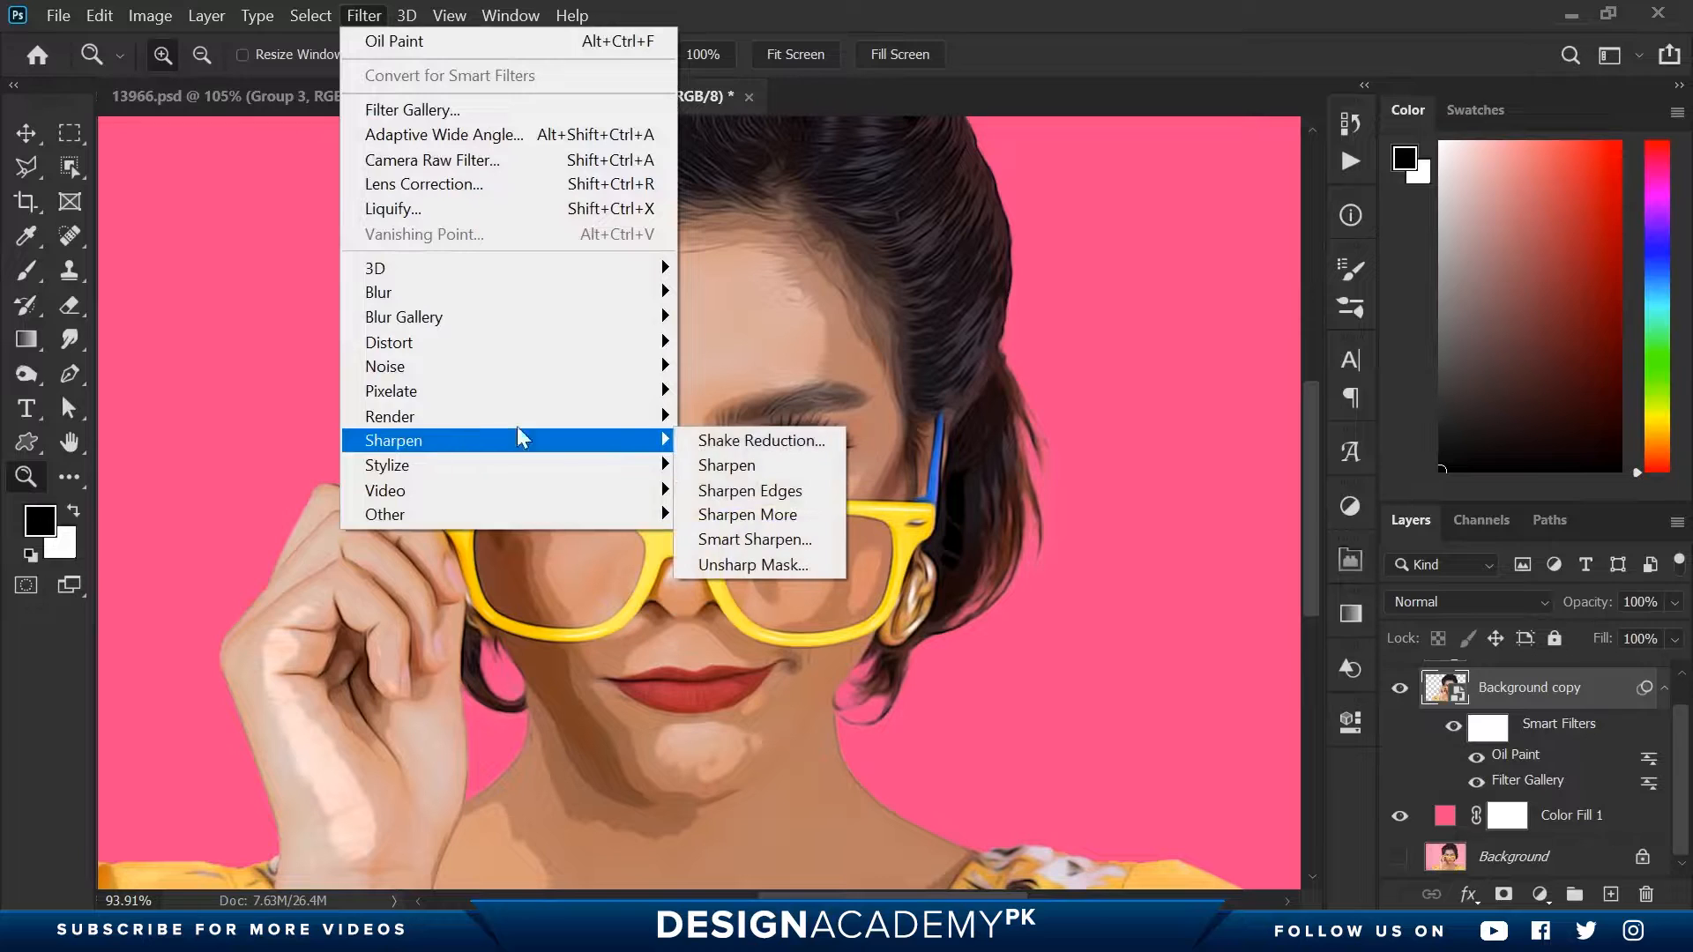
left_click(760, 563)
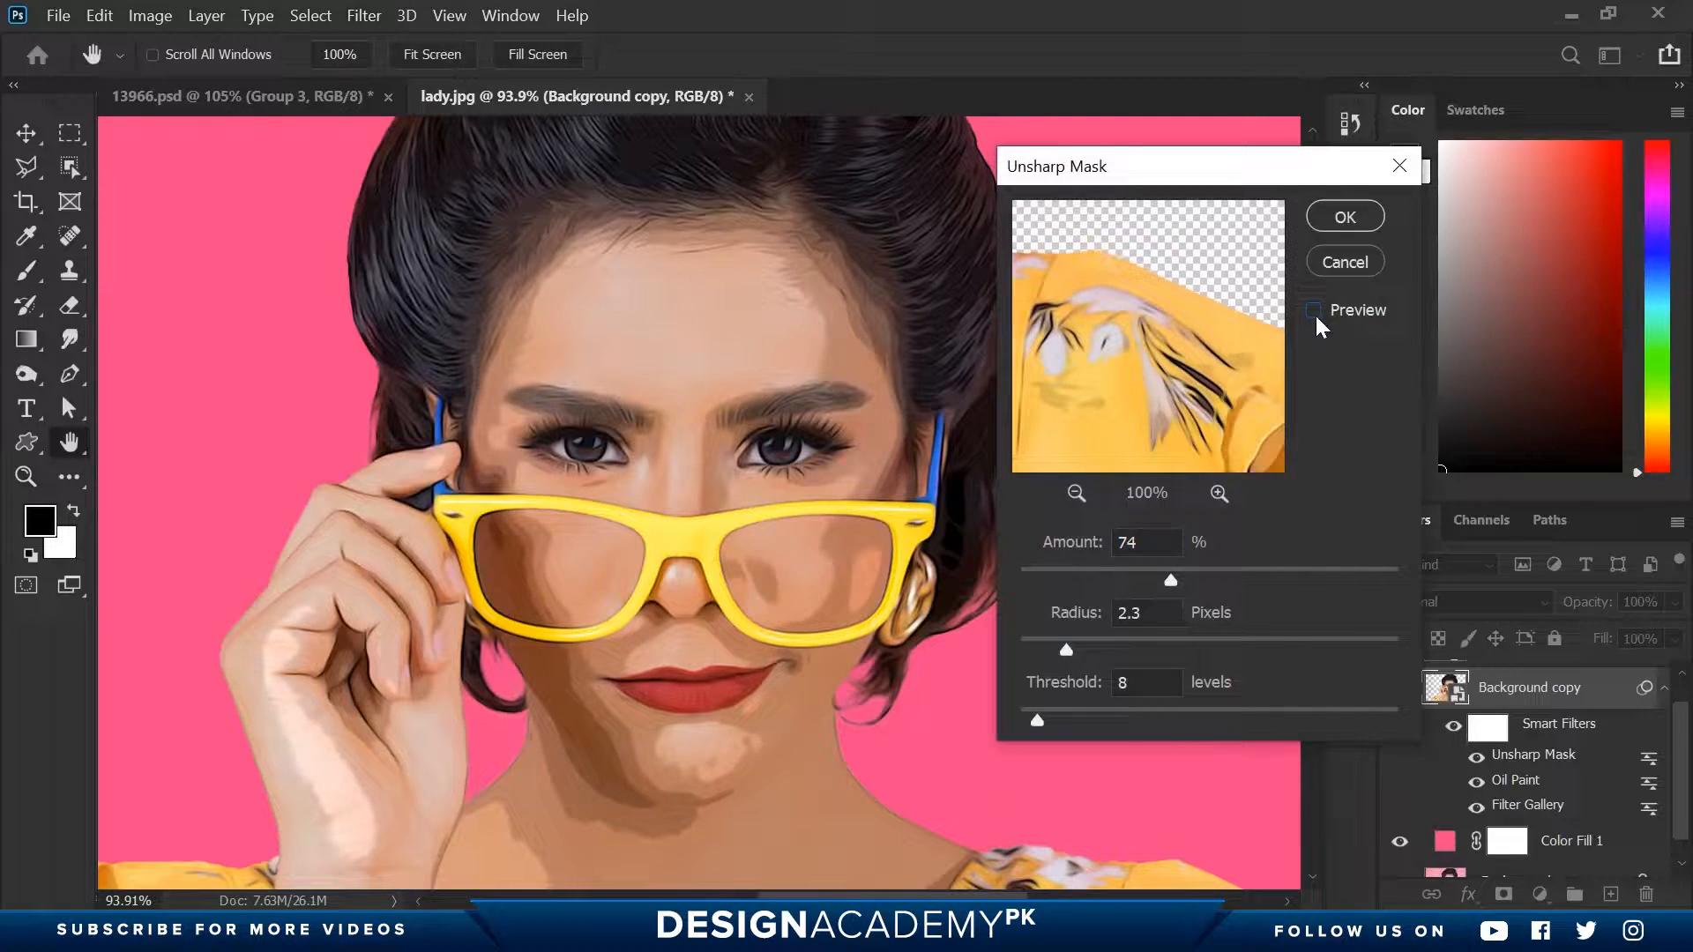
left_click_drag(1058, 341, 1304, 484)
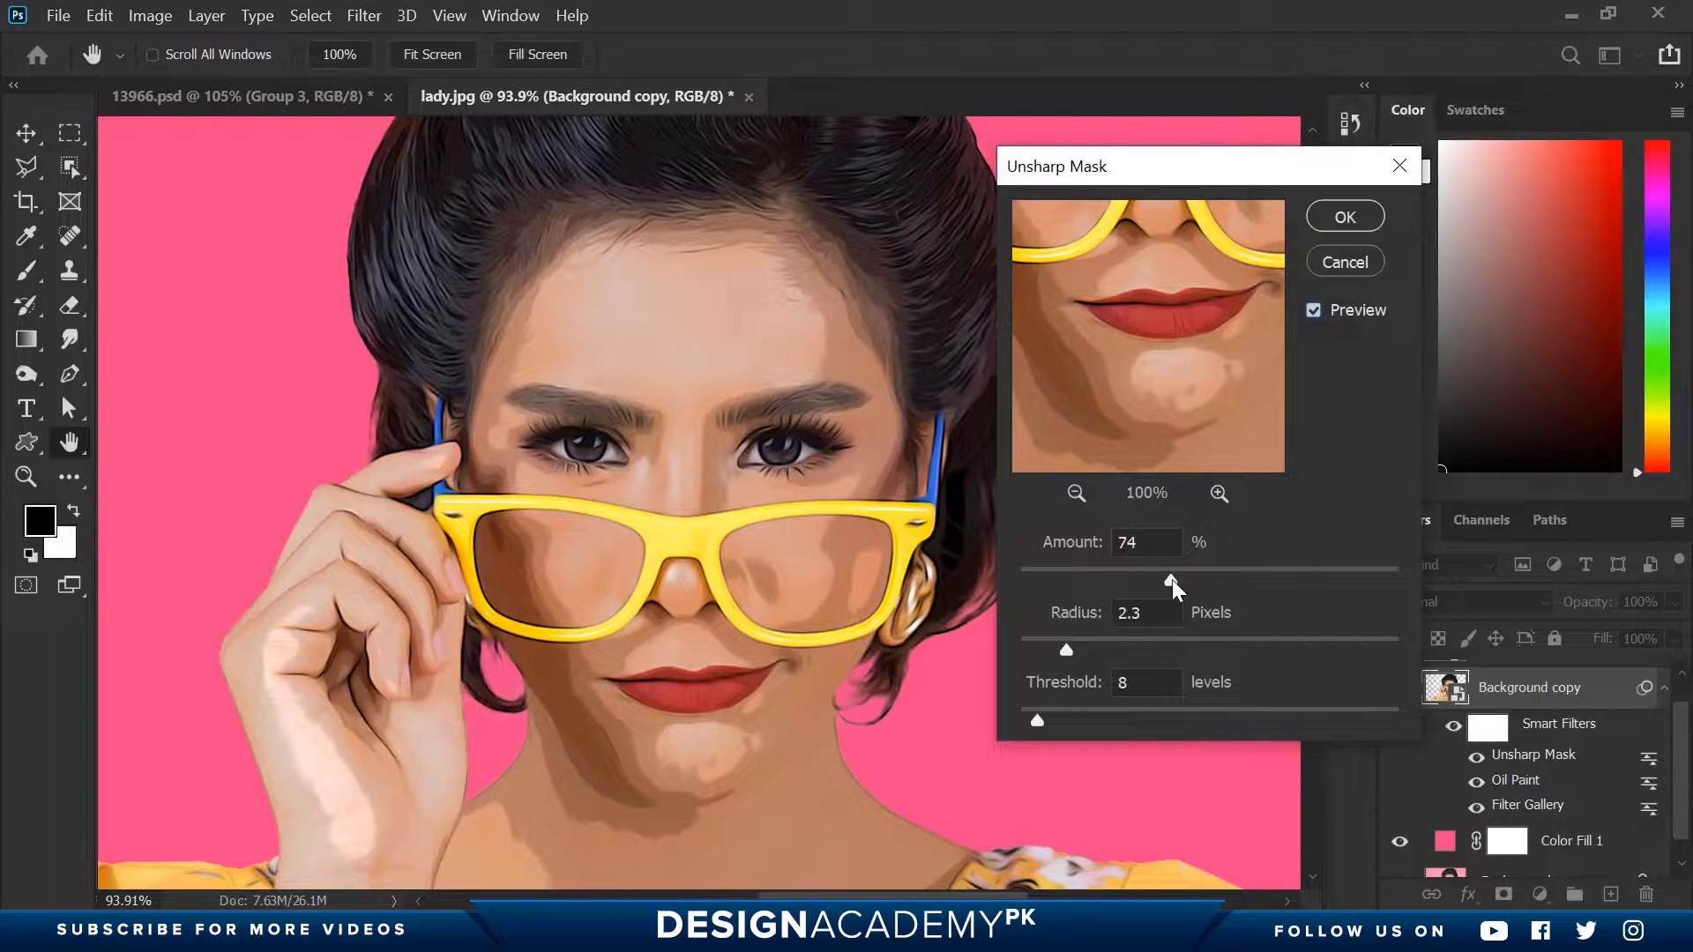
left_click_drag(1173, 578, 1203, 575)
left_click_drag(1224, 575, 1219, 578)
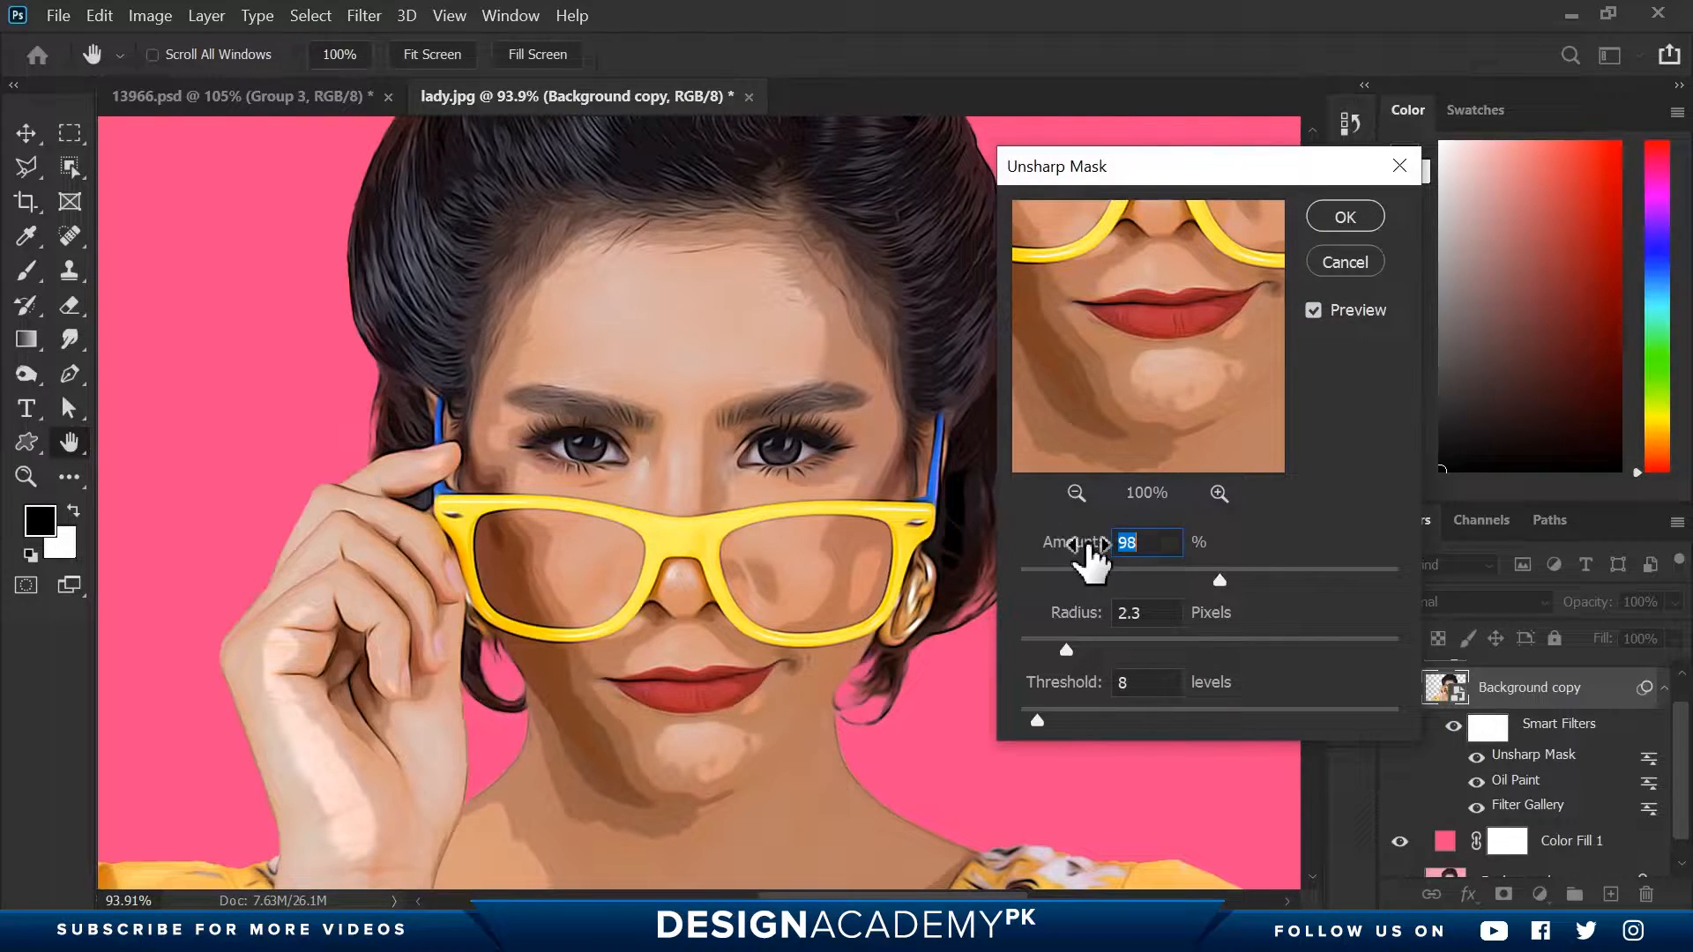
left_click_drag(1092, 556, 1097, 556)
Compare several Unsharp Mask Radius values on the portrait and settle on 4.7 pixels.
left_click_drag(1069, 649, 1089, 650)
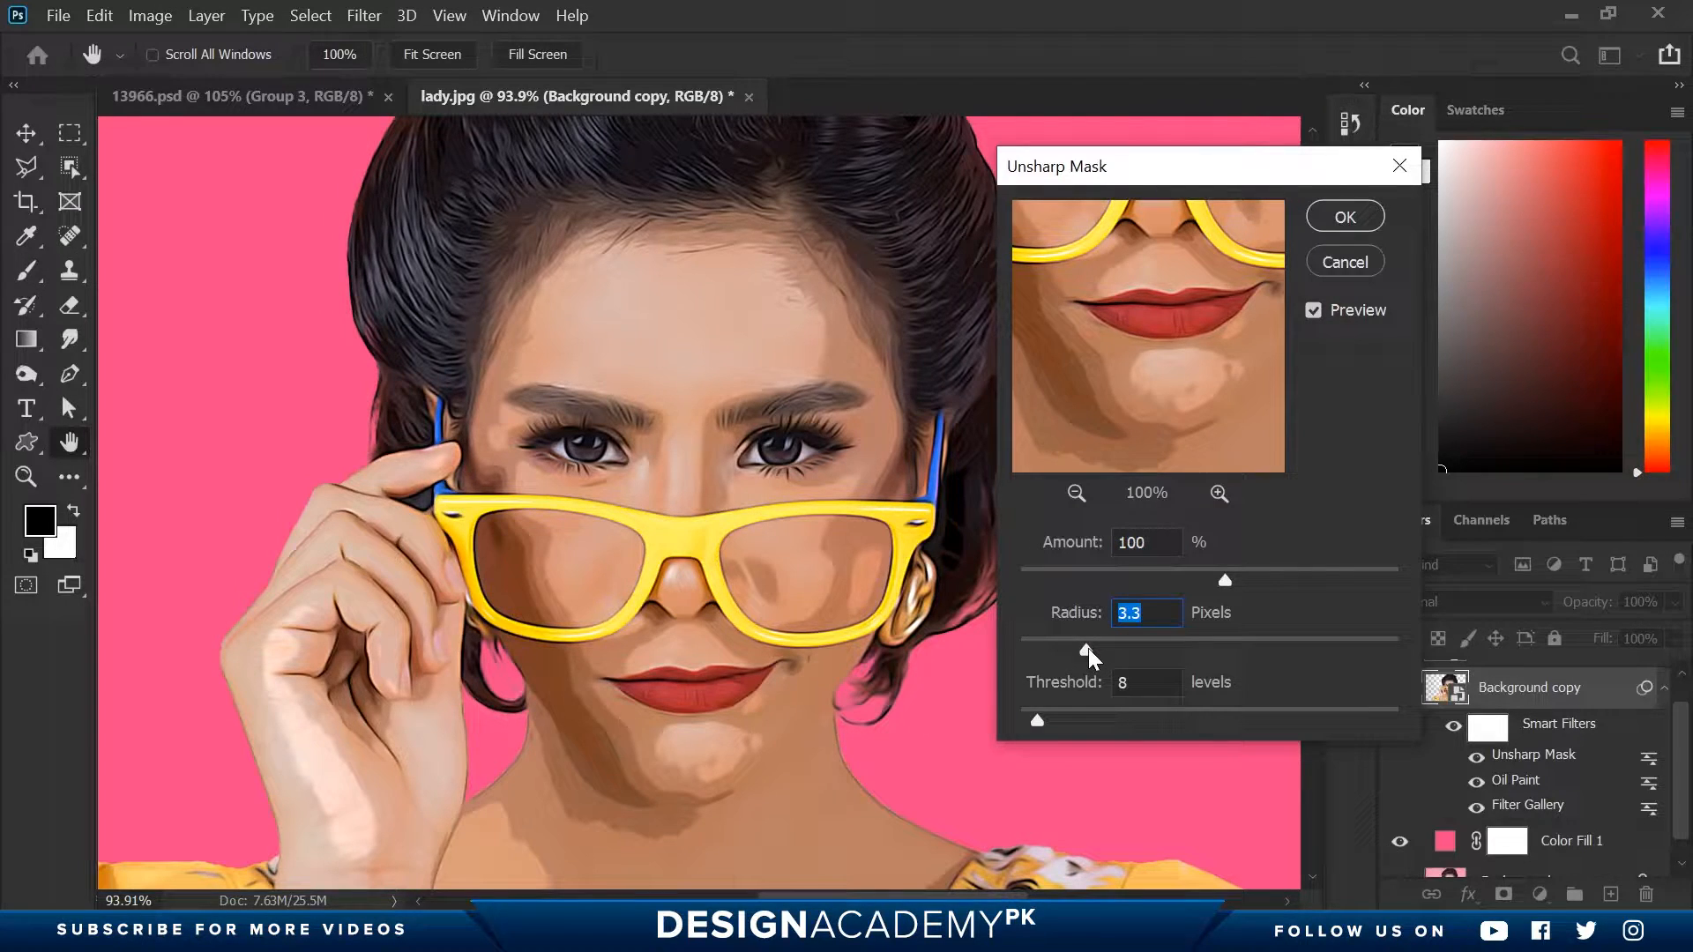
left_click(1178, 643)
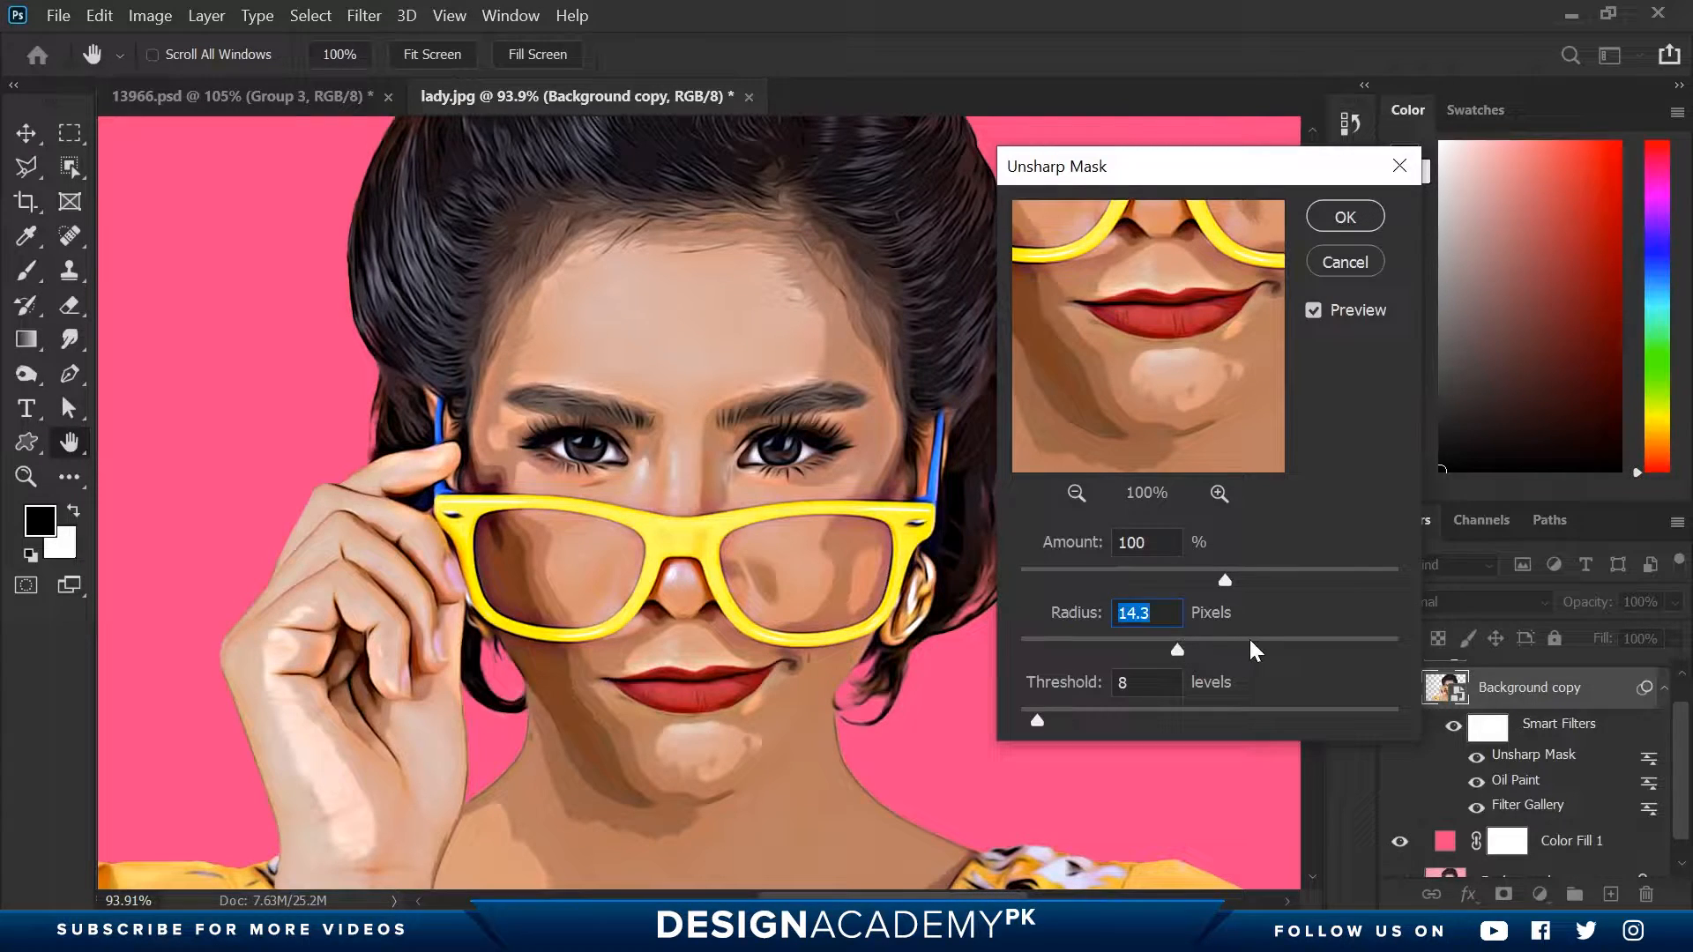
left_click(1254, 644)
left_click_drag(1076, 643, 1084, 643)
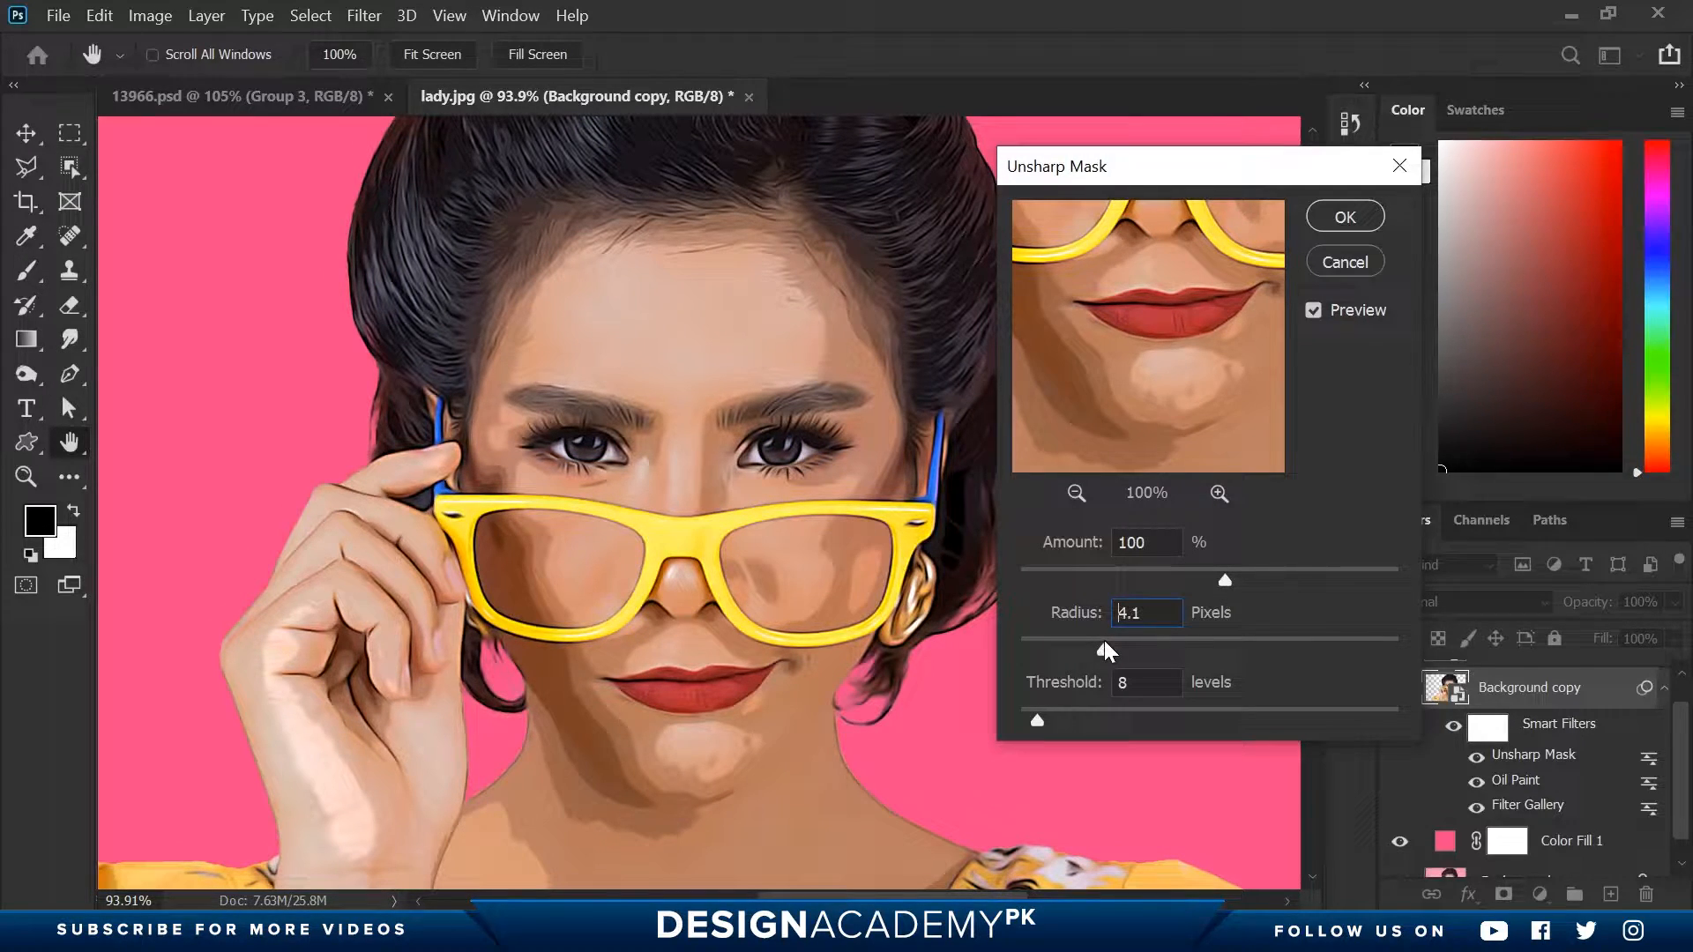
left_click(1117, 650)
Set the Threshold to 16 levels, apply Unsharp Mask, and compare the portrait with the filter off and on.
left_click_drag(1036, 721, 1053, 721)
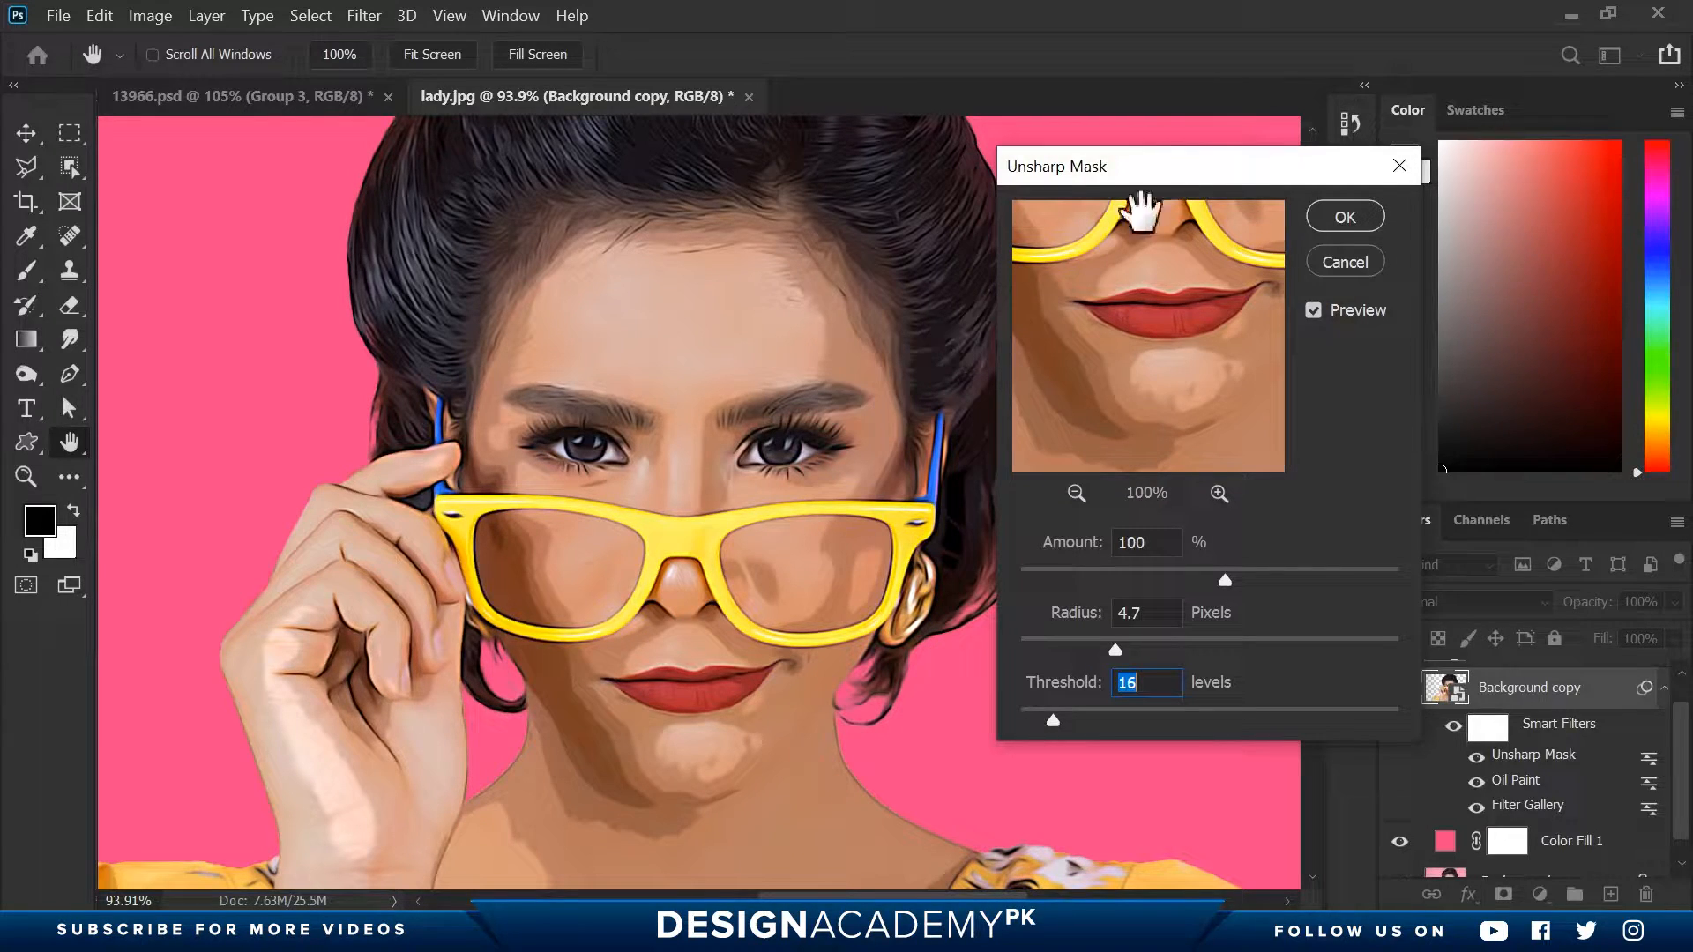
left_click(1342, 217)
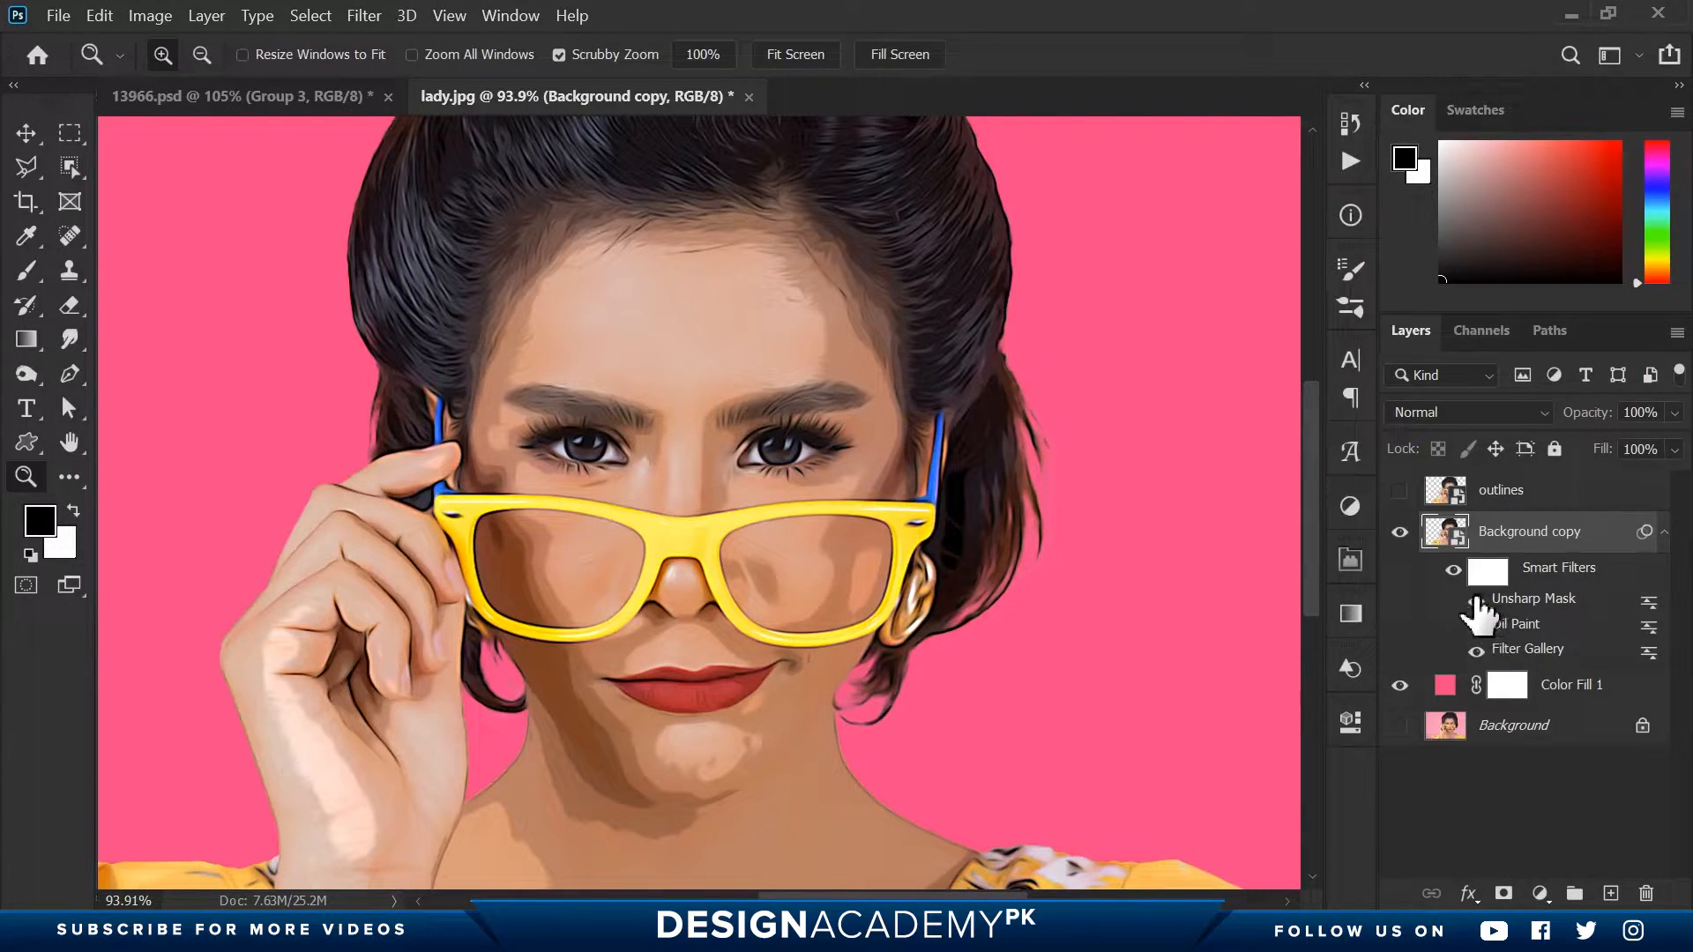
left_click(1477, 601)
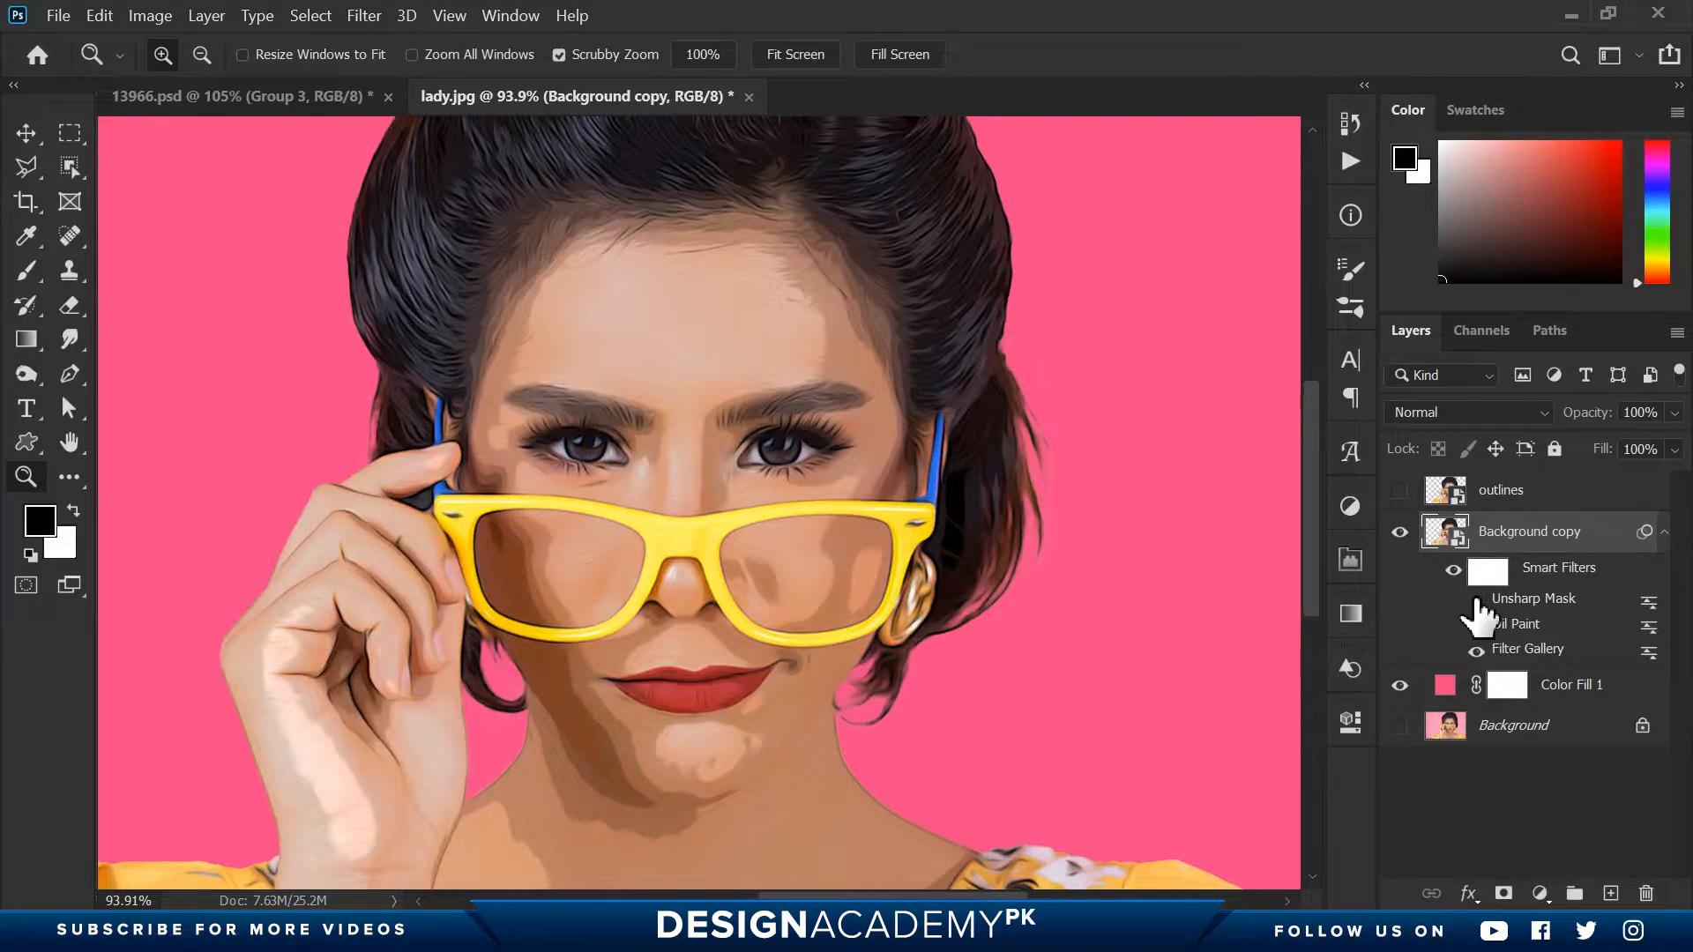
left_click(1477, 602)
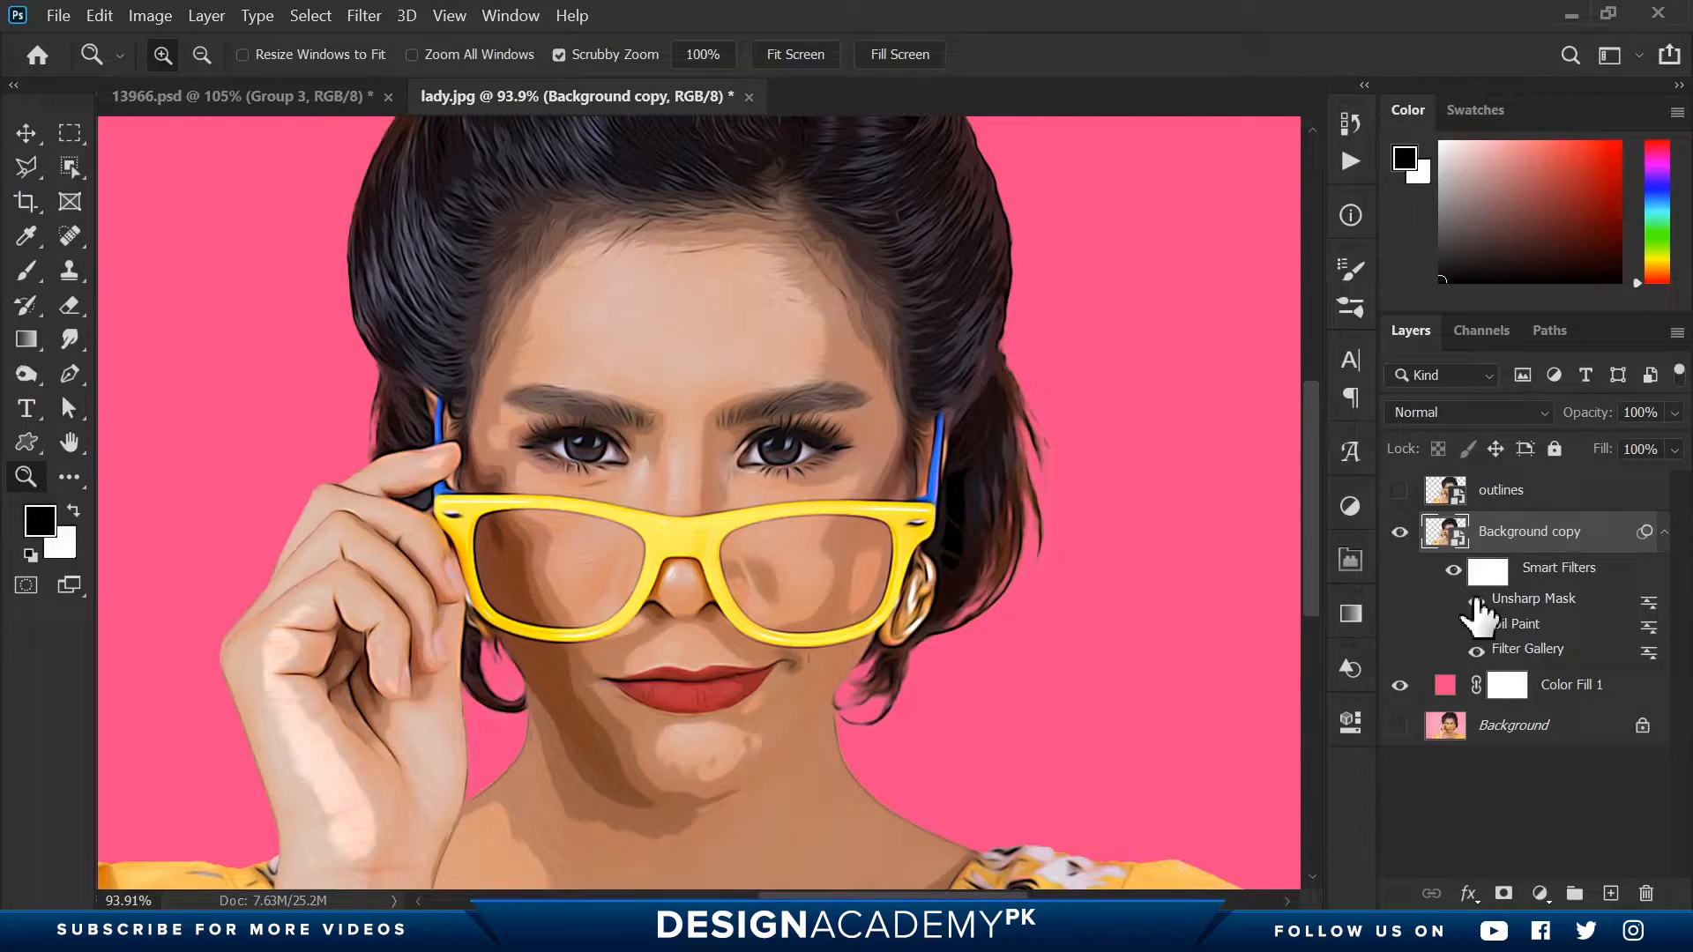
left_click(1477, 603)
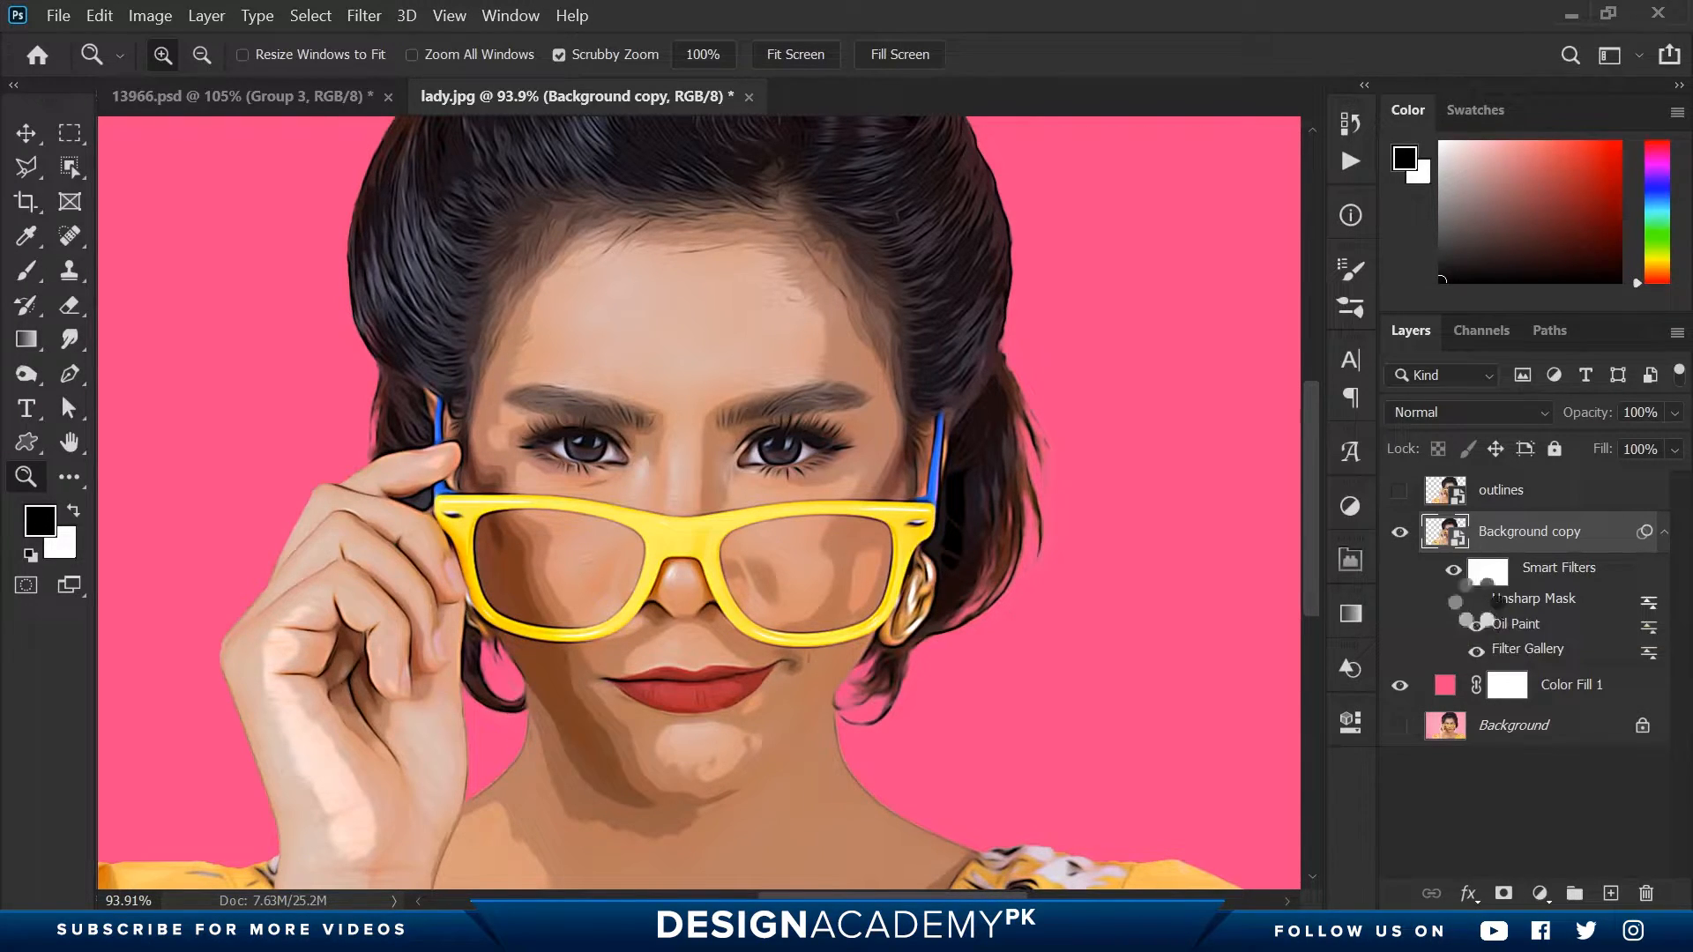
left_click(1476, 604)
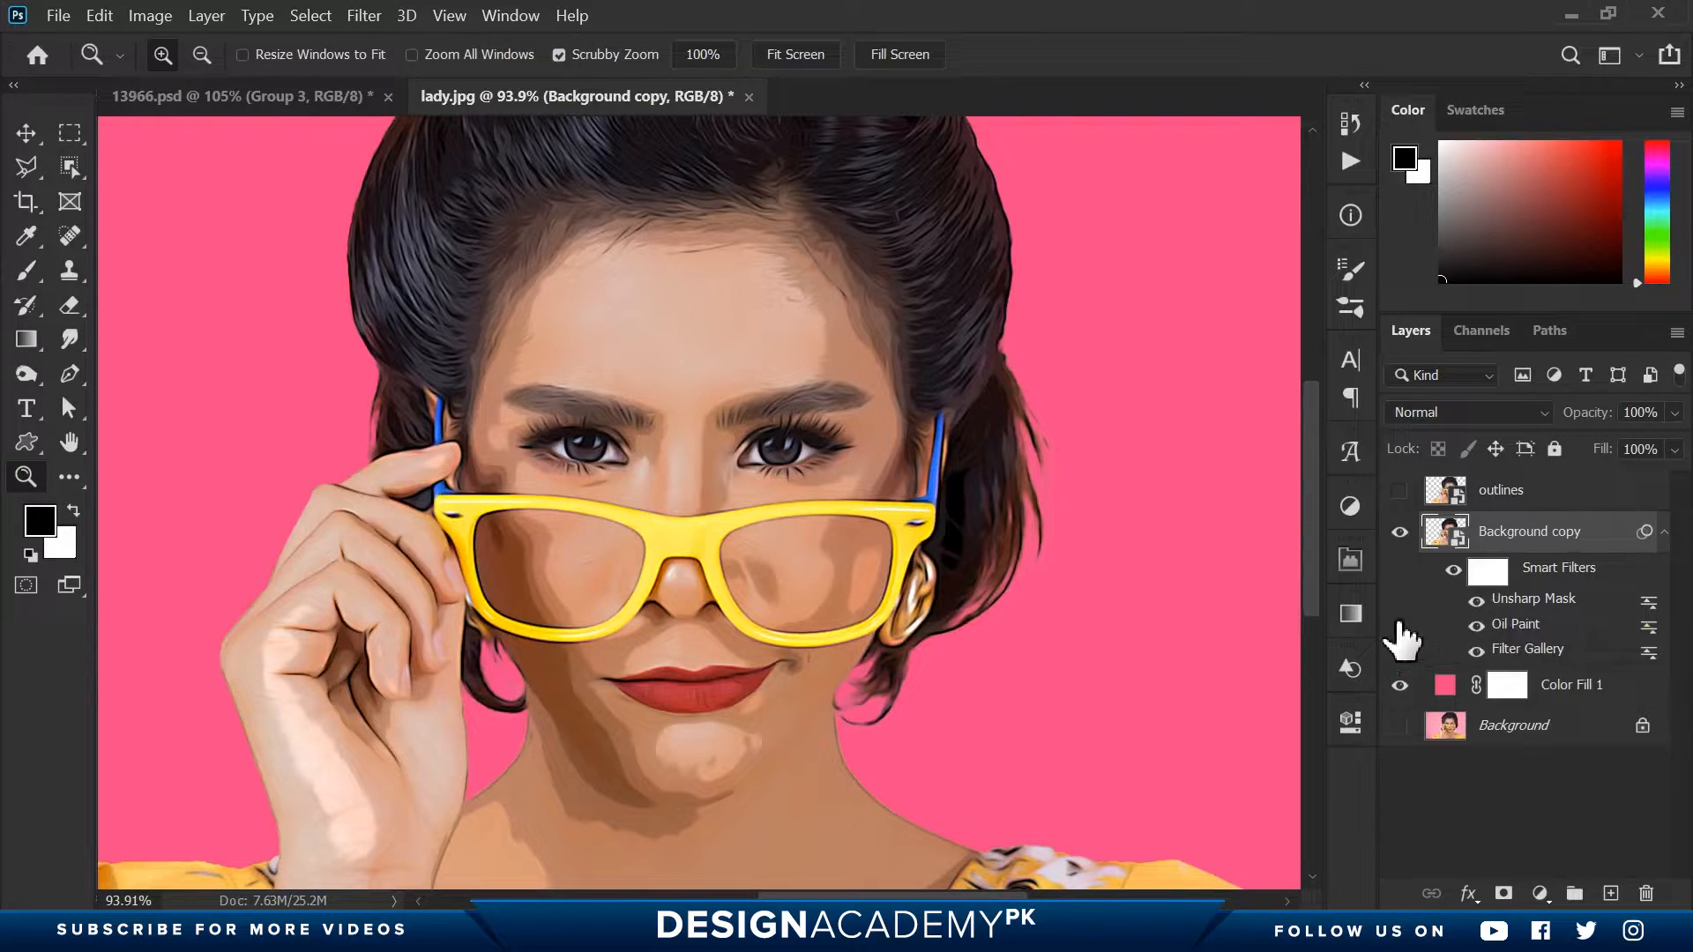
Start the Smart Sharpen filter on Background copy, keep its dialog clear of the face, and compare the portrait with the preview off and on.
left_click(364, 16)
mouse_move(465, 442)
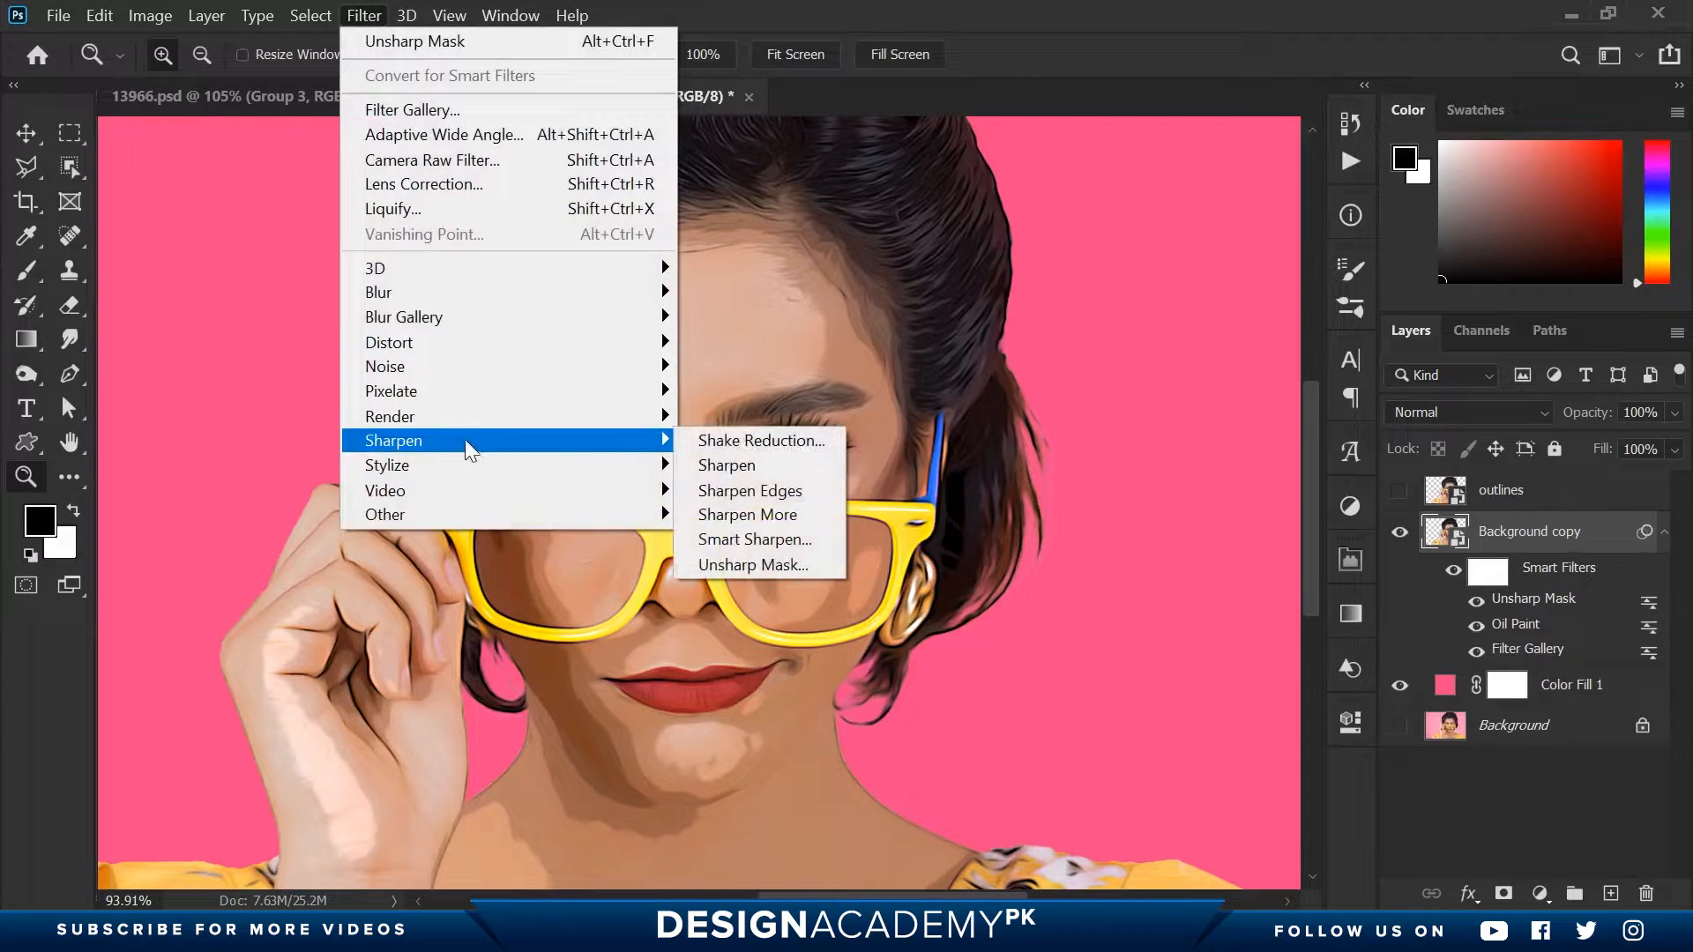
left_click(804, 538)
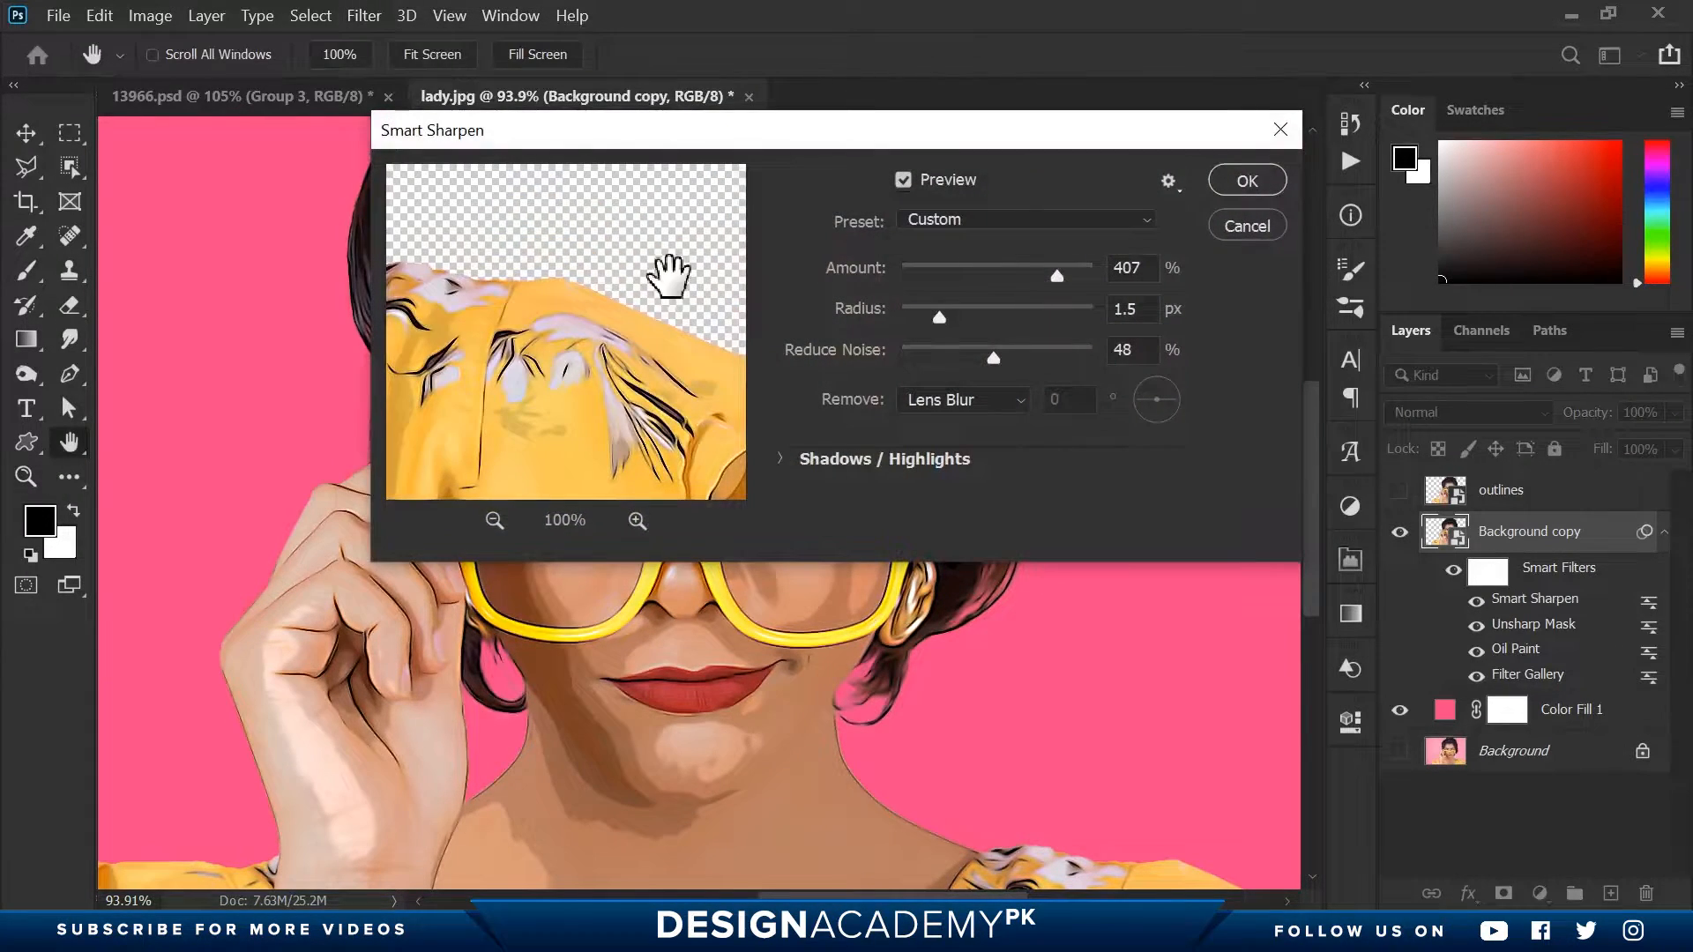
left_click_drag(637, 133, 885, 270)
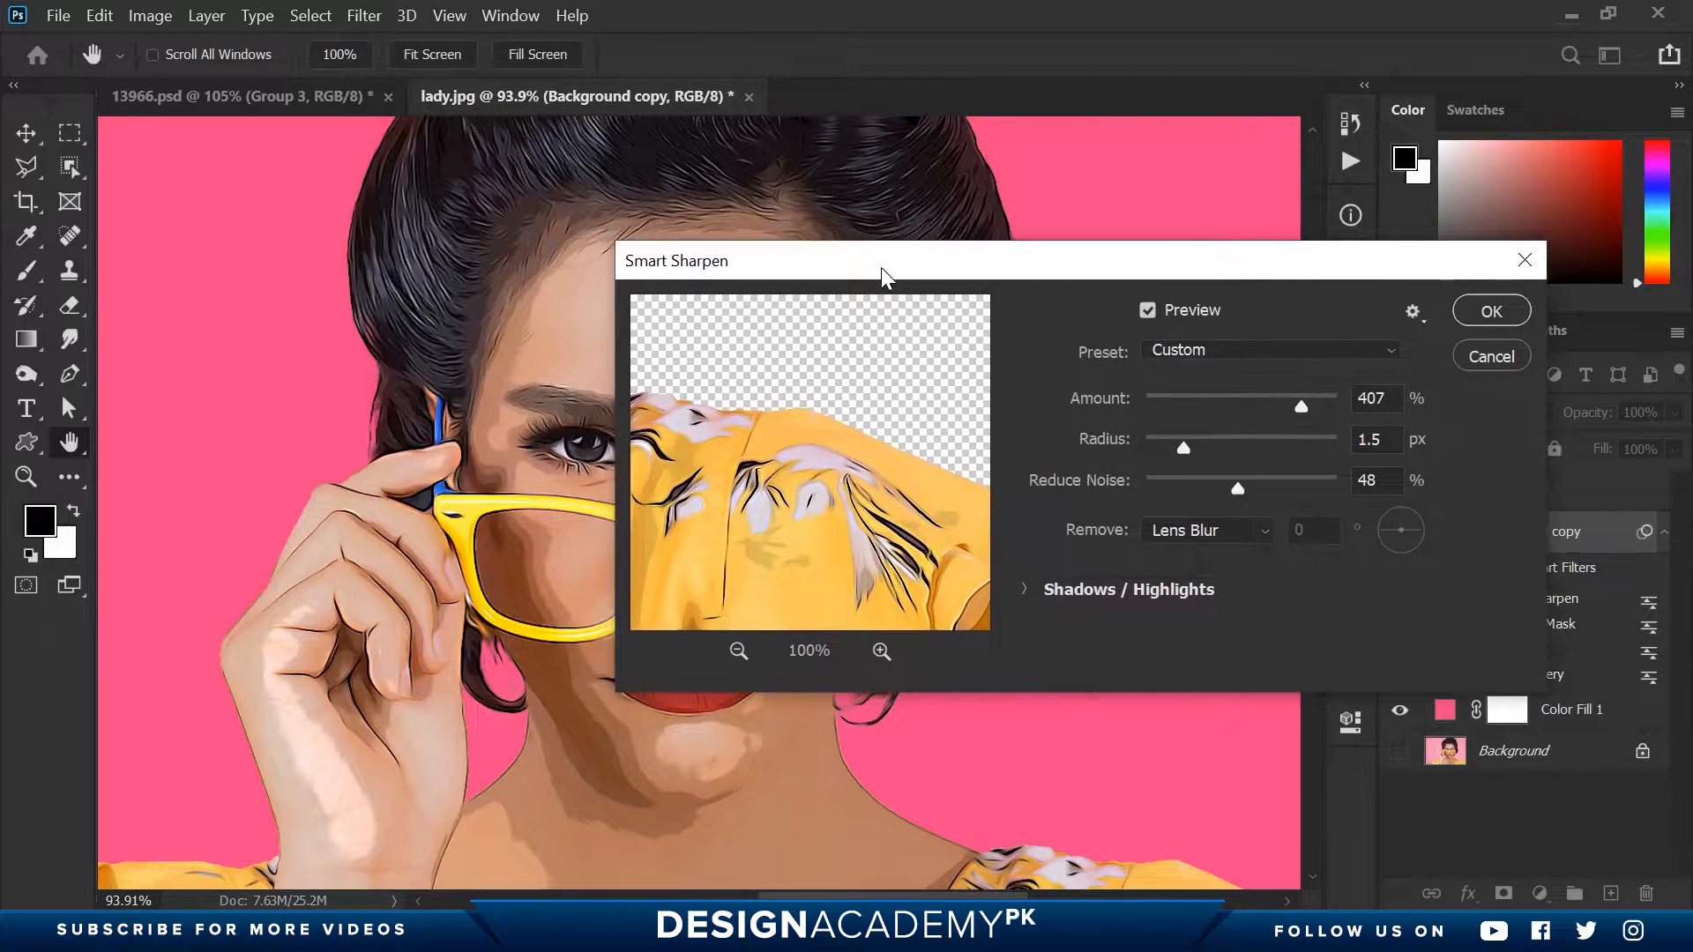
left_click_drag(701, 262, 935, 262)
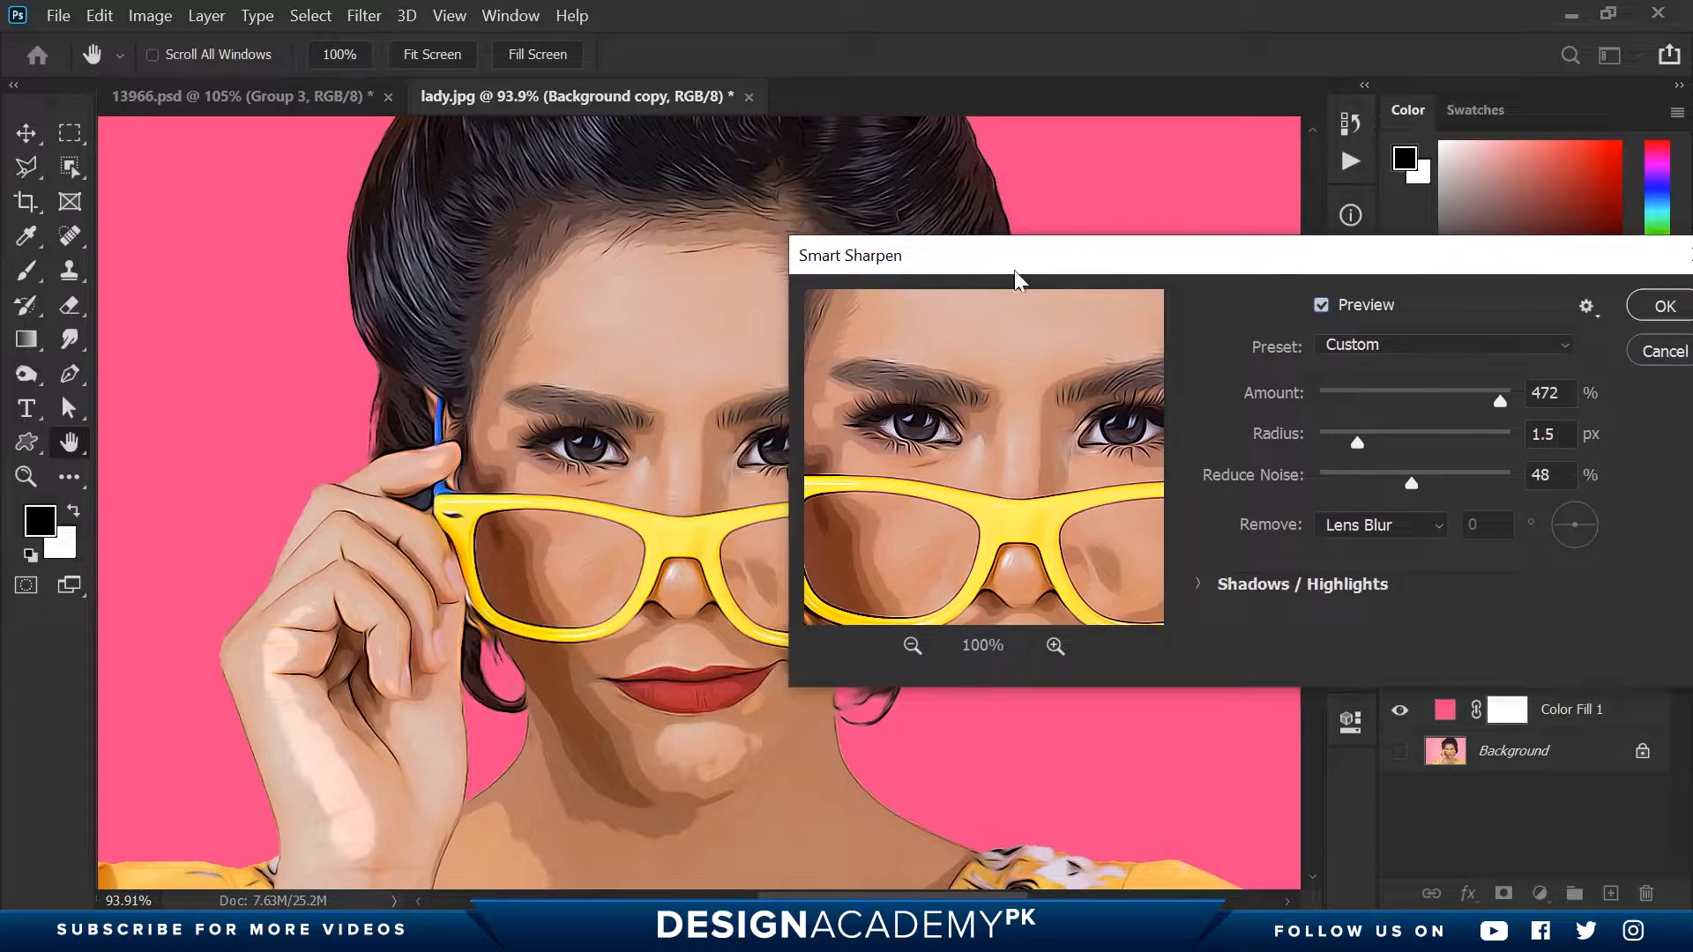
left_click_drag(1000, 243, 1028, 269)
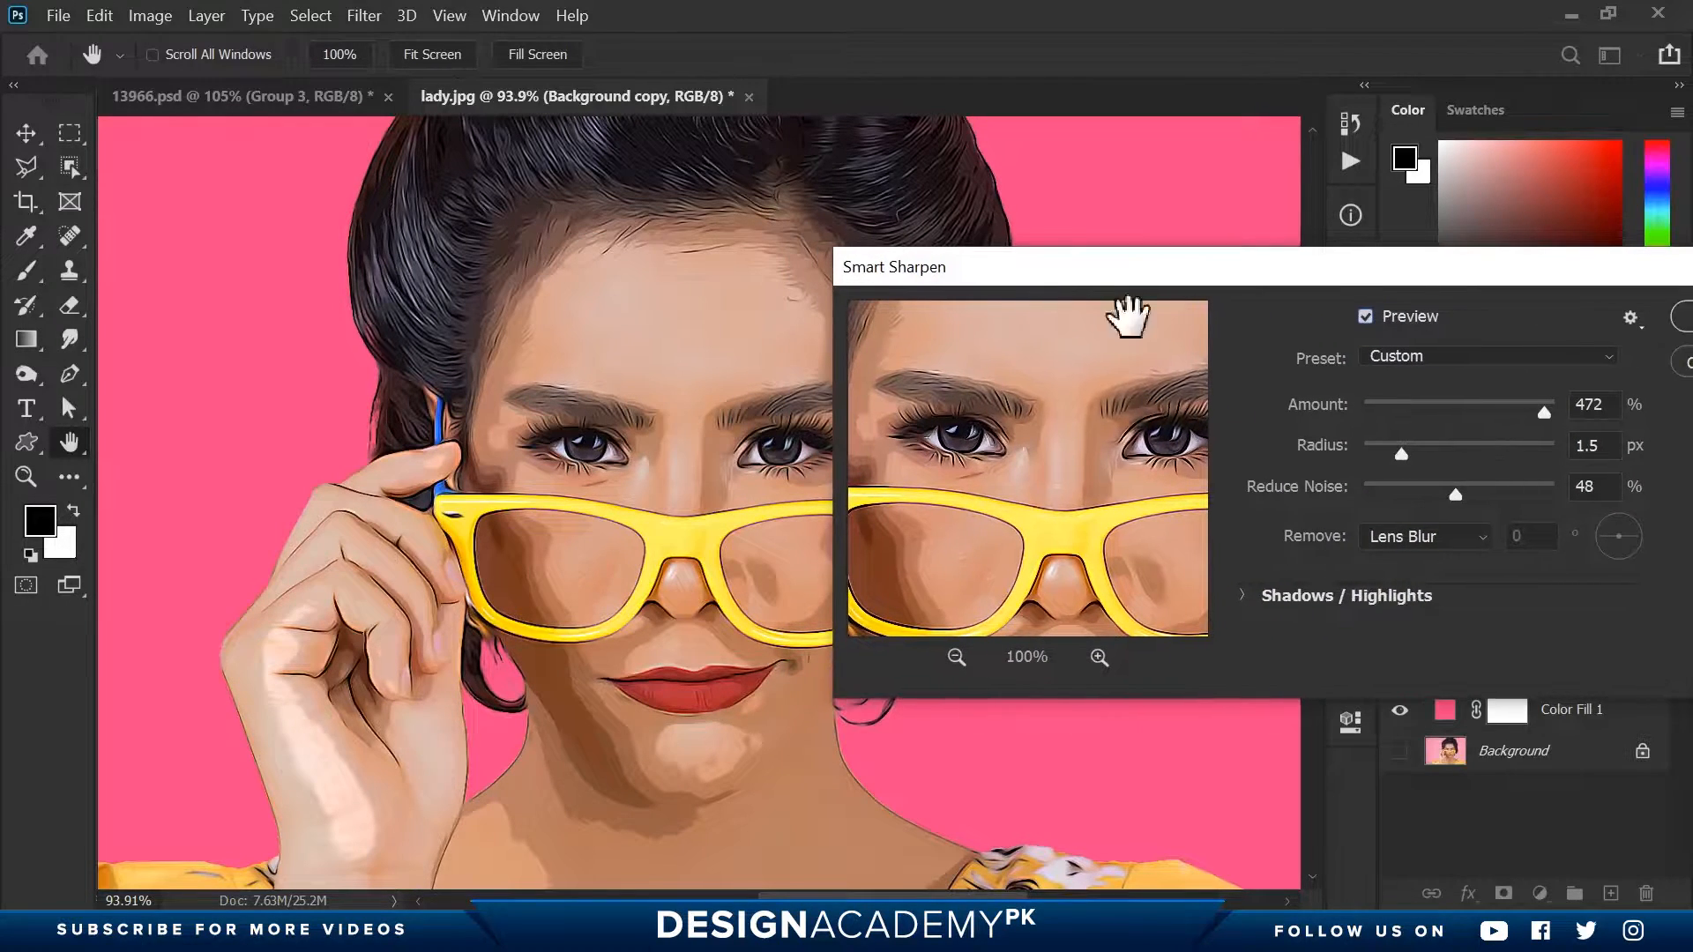
left_click(1366, 316)
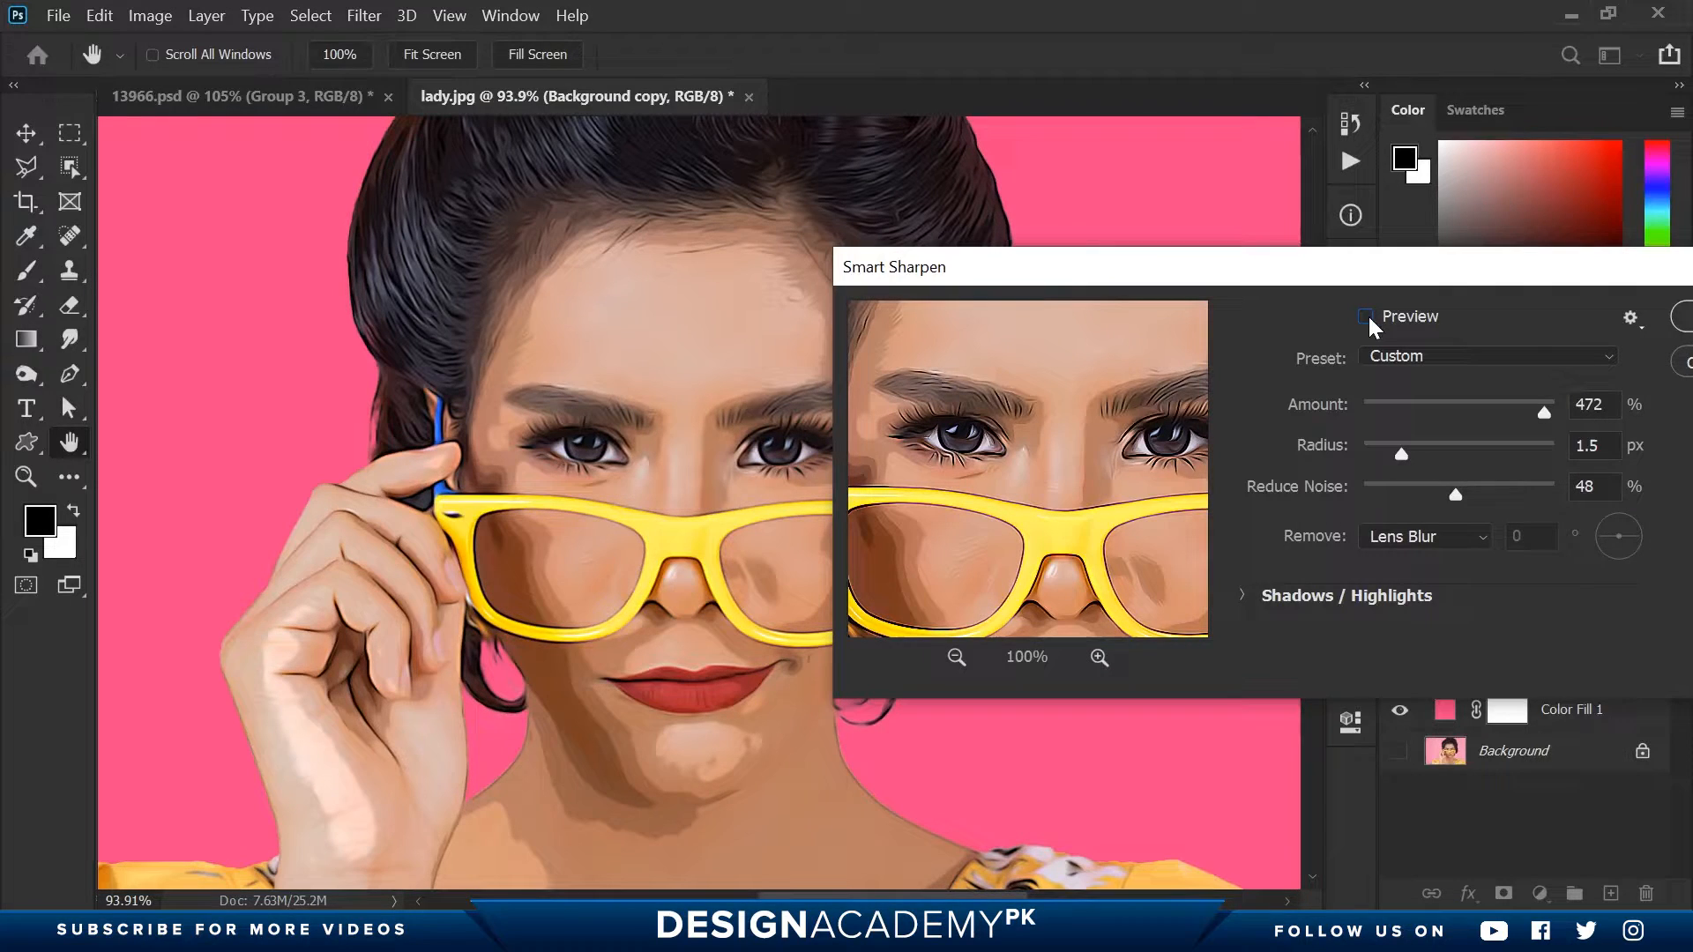
left_click(1367, 316)
left_click(1367, 316)
left_click(1367, 315)
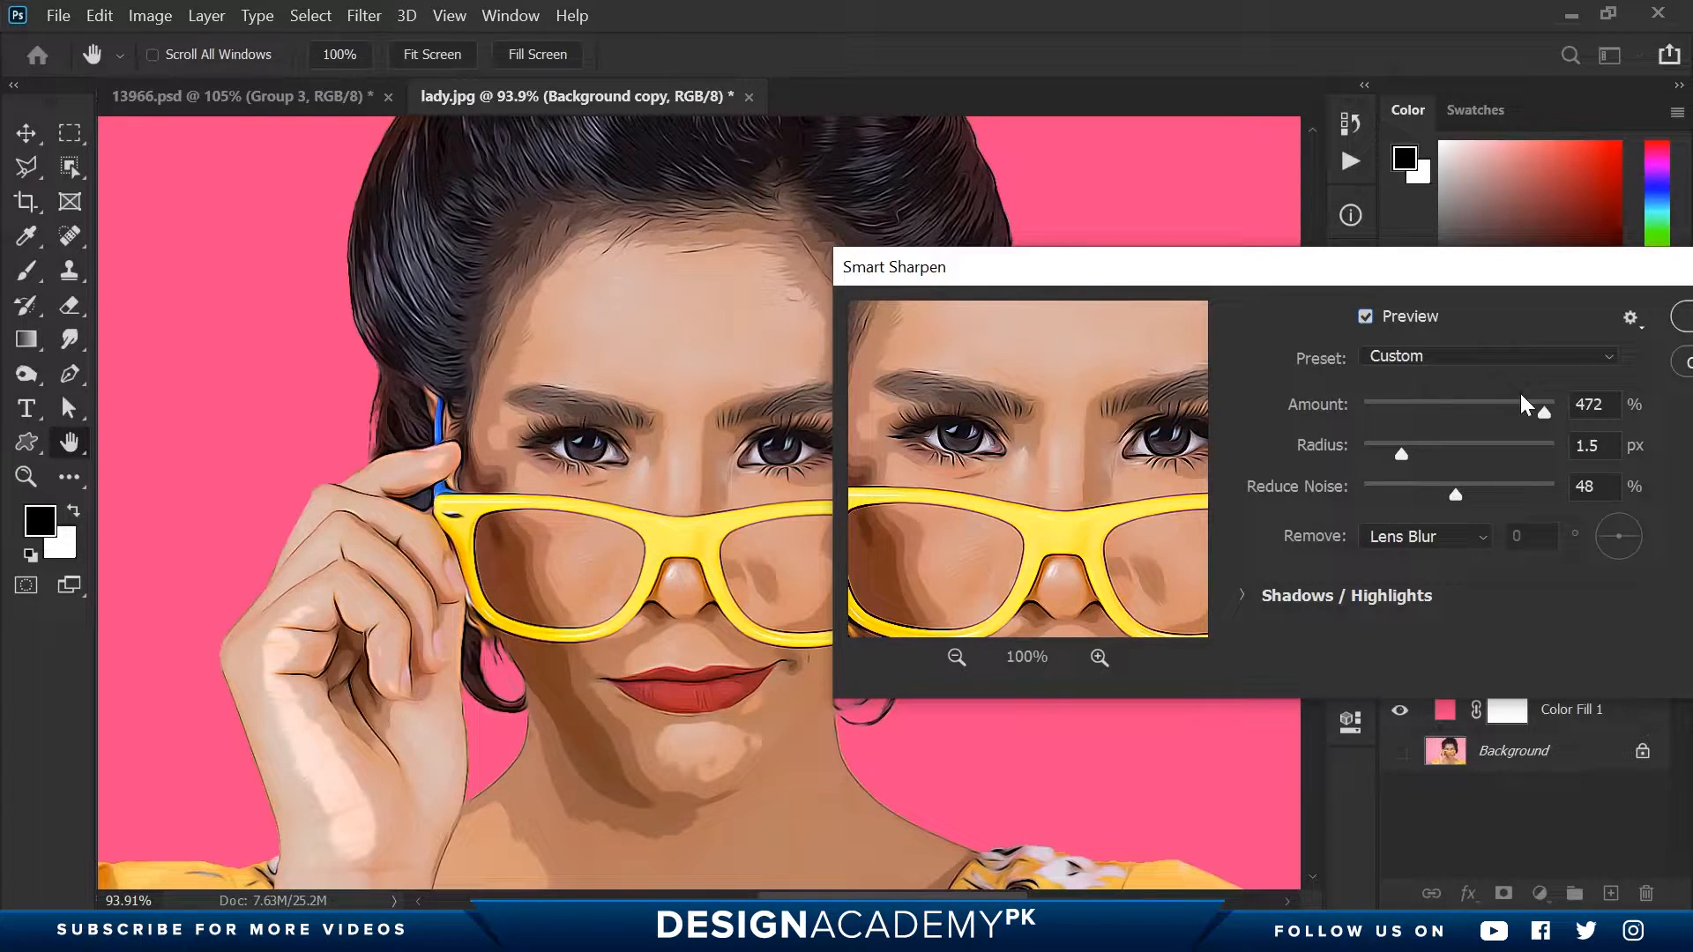
Set the Smart Sharpen Amount to 293% and Radius to 2.3 px, and apply the filter.
left_click_drag(1514, 404, 1477, 406)
left_click_drag(1401, 455, 1431, 453)
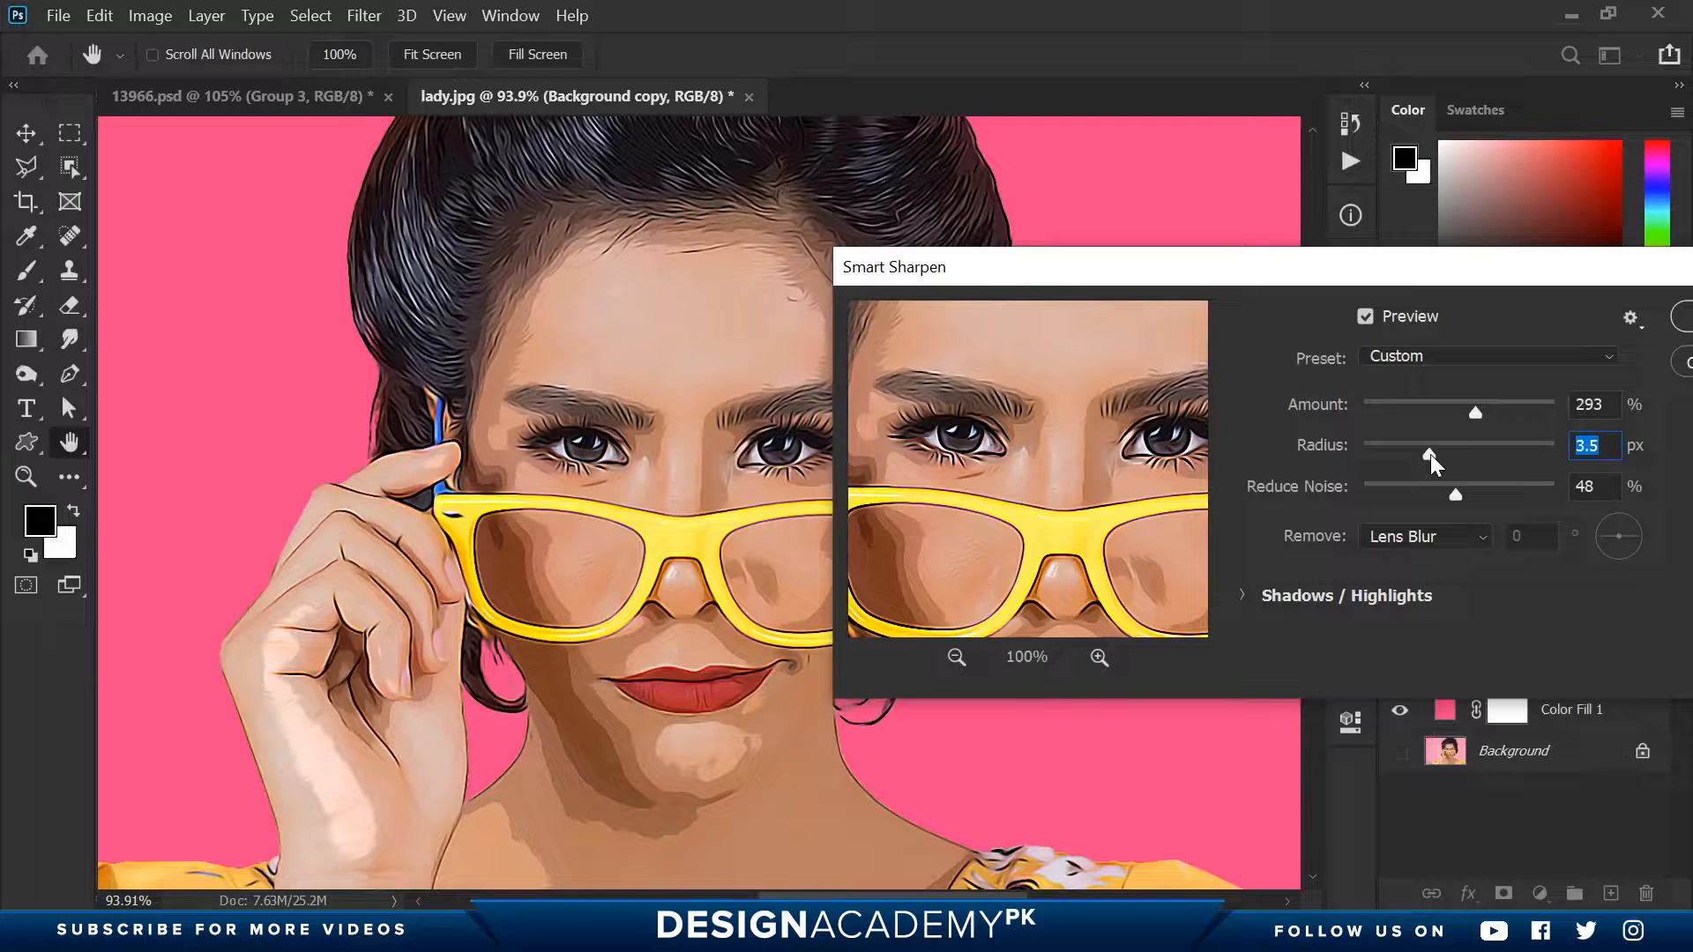
left_click_drag(1431, 453, 1415, 453)
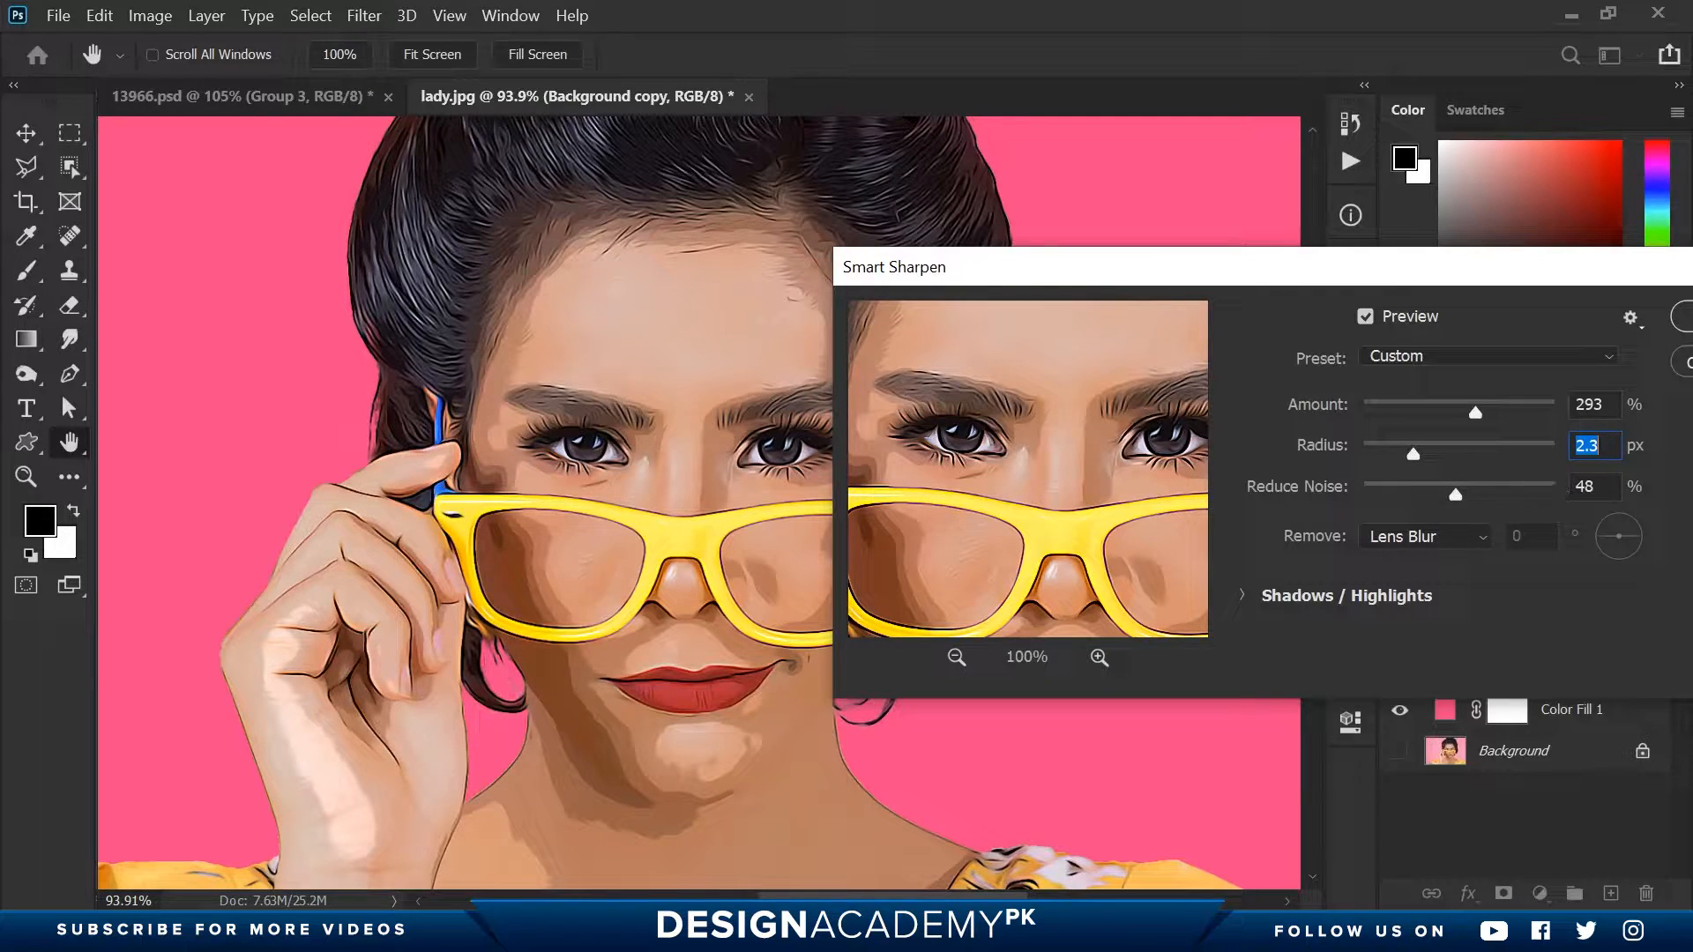
left_click_drag(1409, 277, 1287, 286)
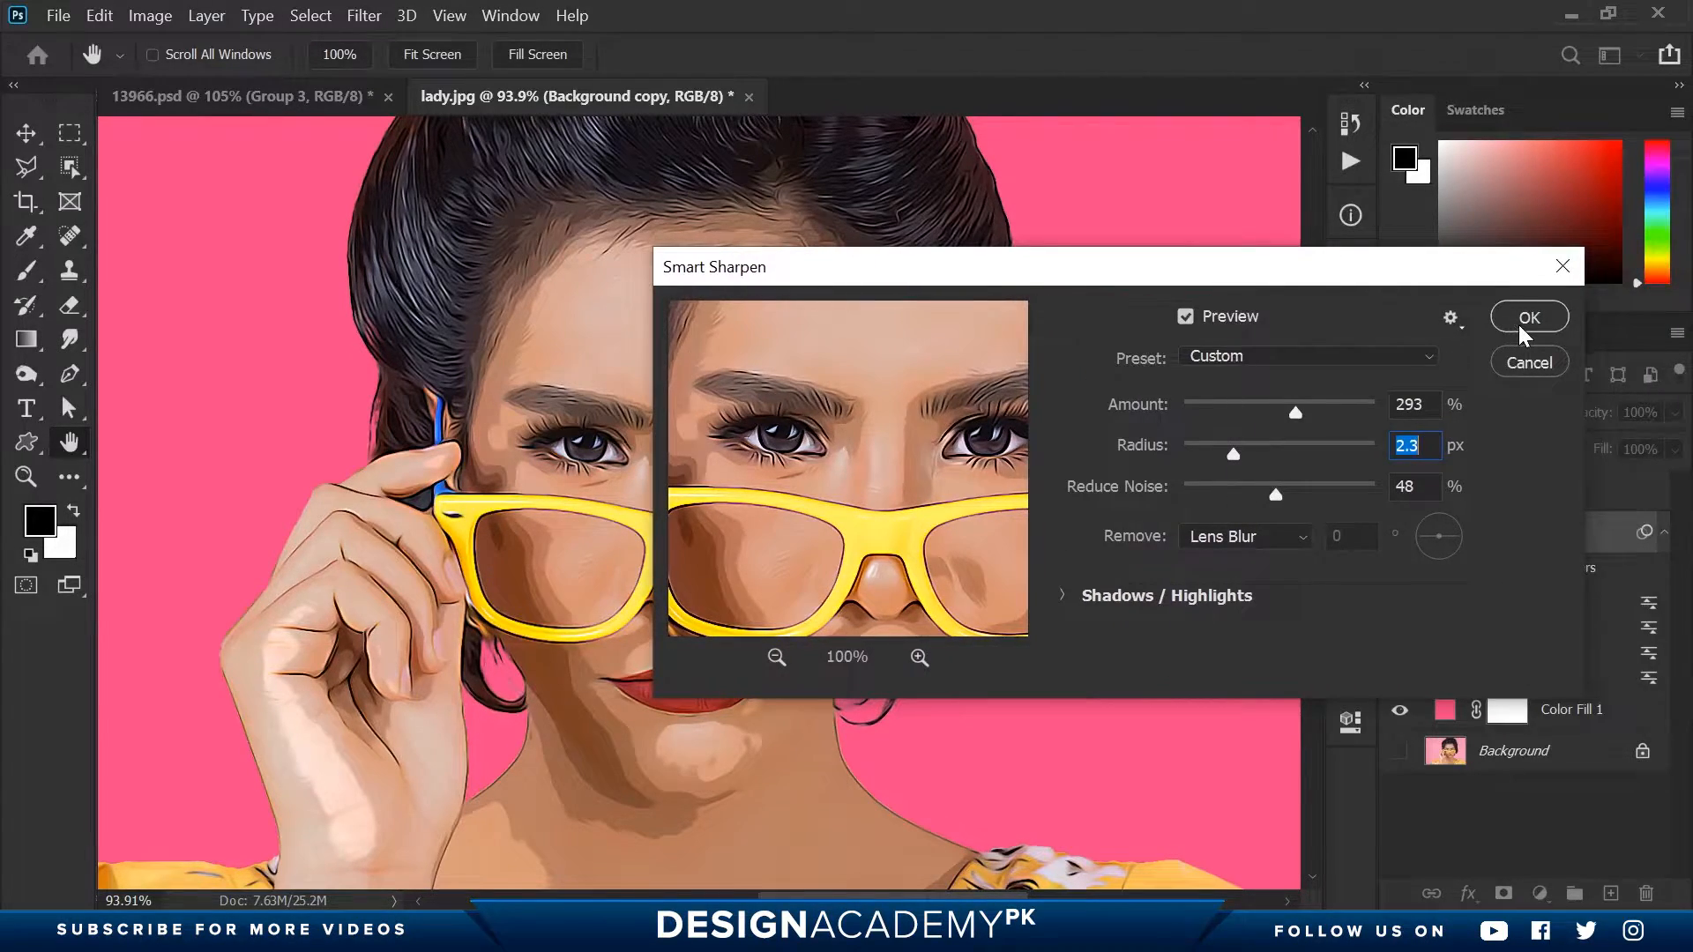
left_click(1529, 318)
key("z")
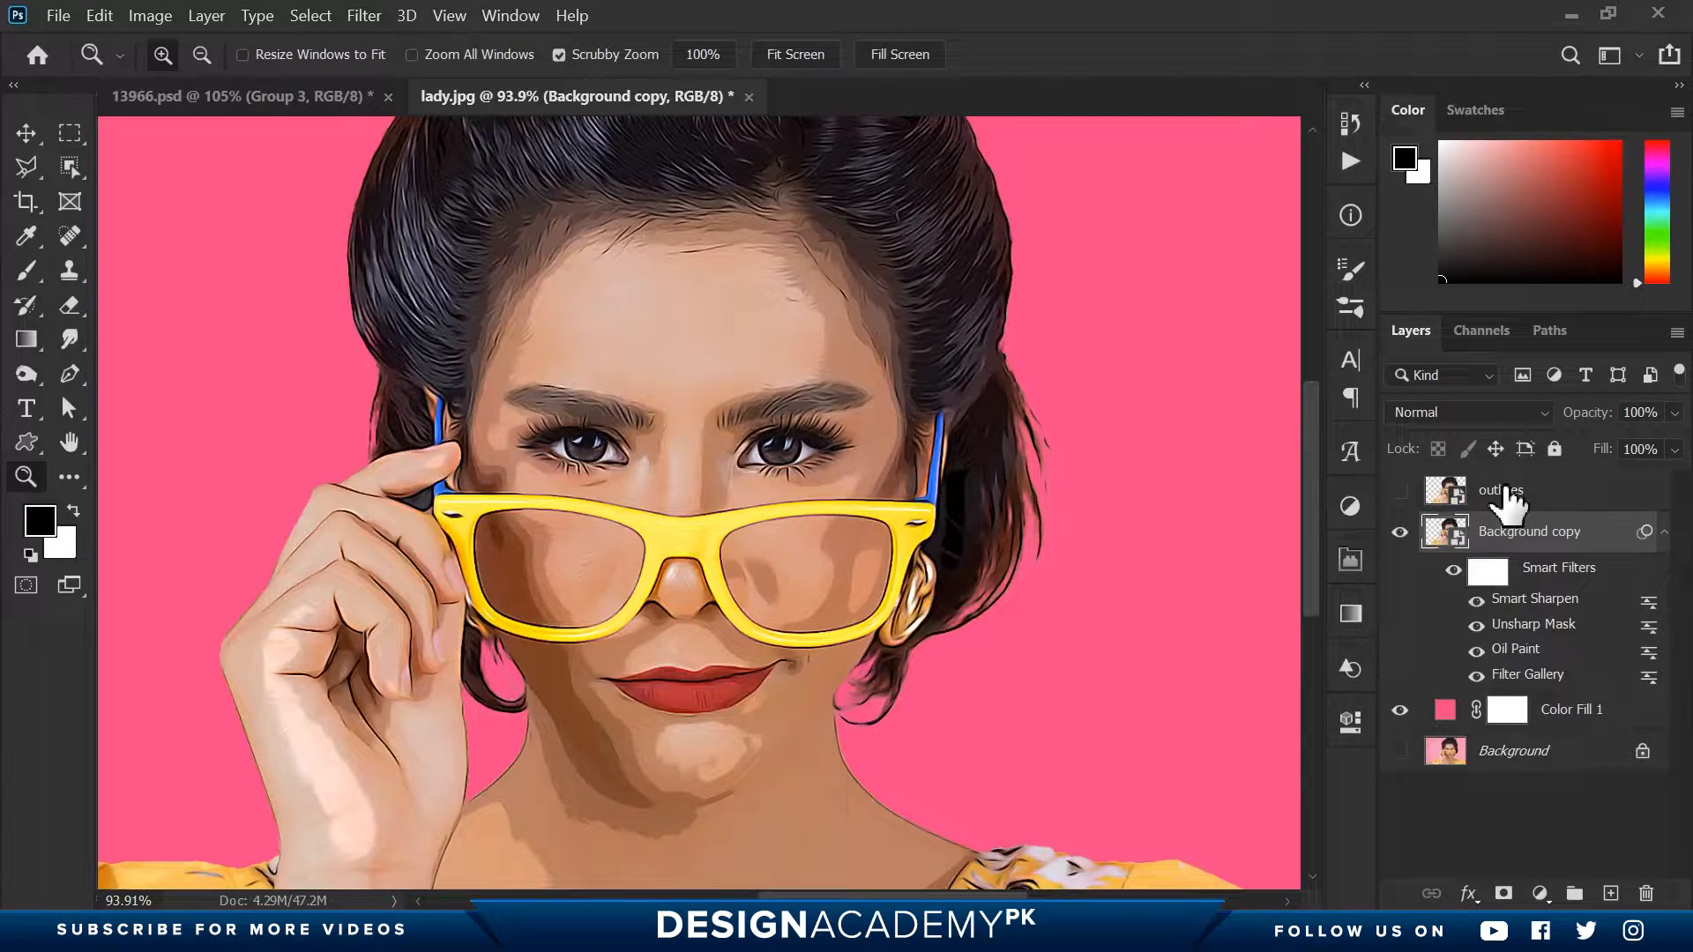
Show and select the outlines layer, open Poster Edges for it with Edge Thickness 0, and bring the whole face into the preview.
left_click(1400, 529)
left_click(1506, 496)
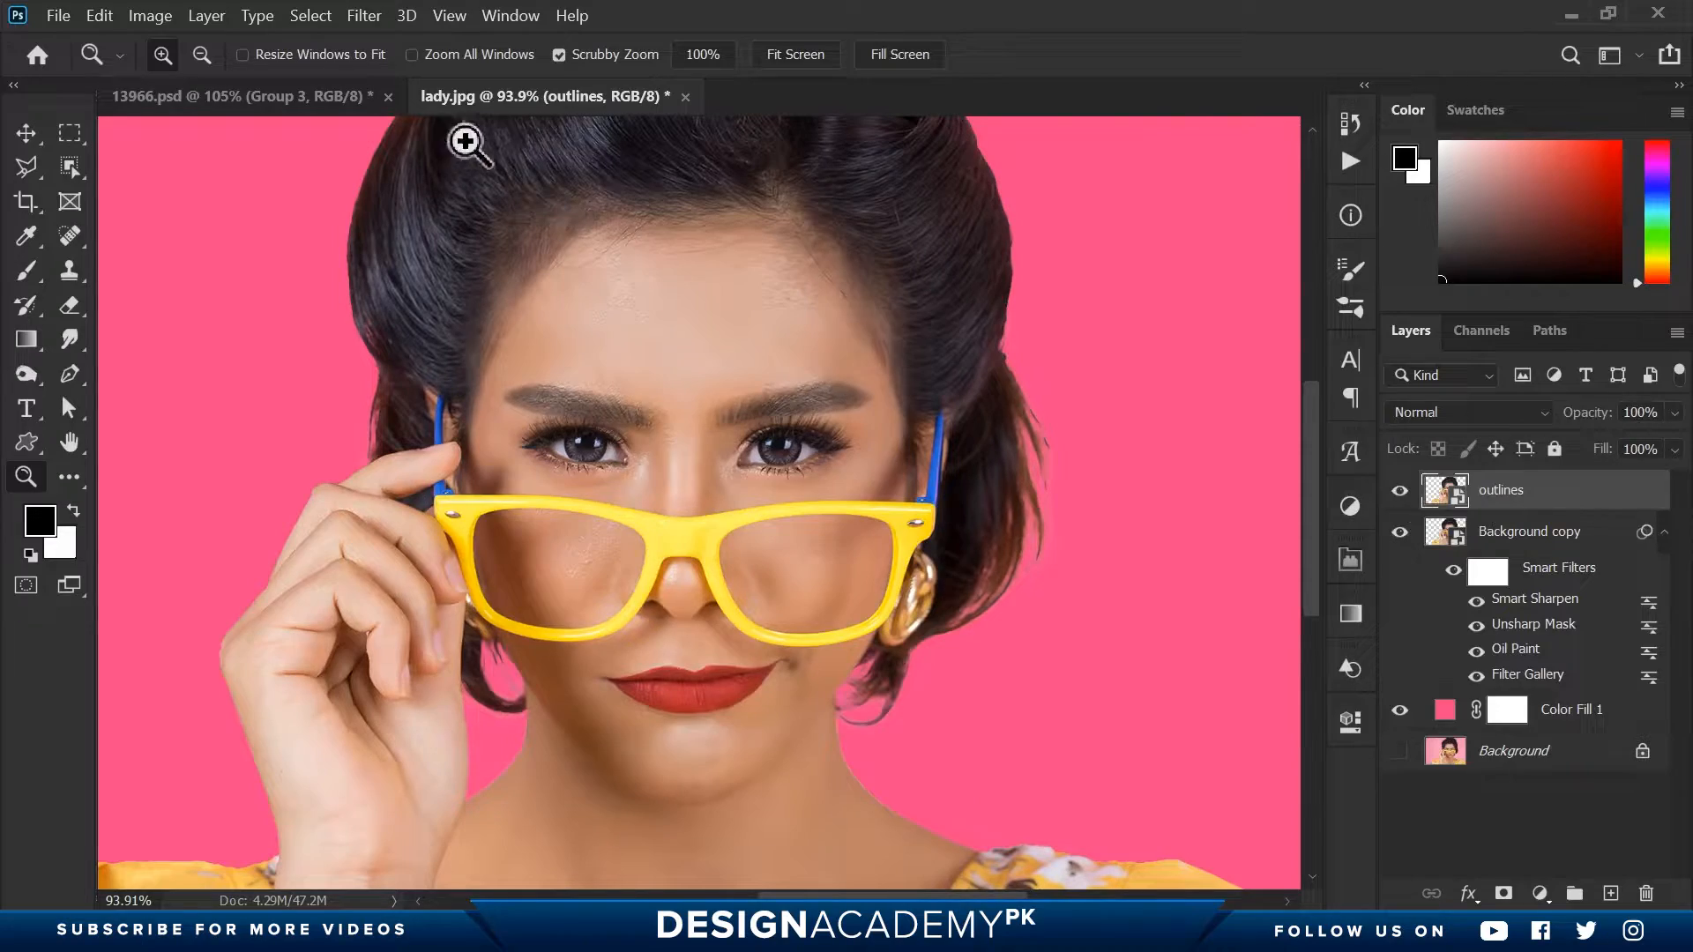
left_click(366, 15)
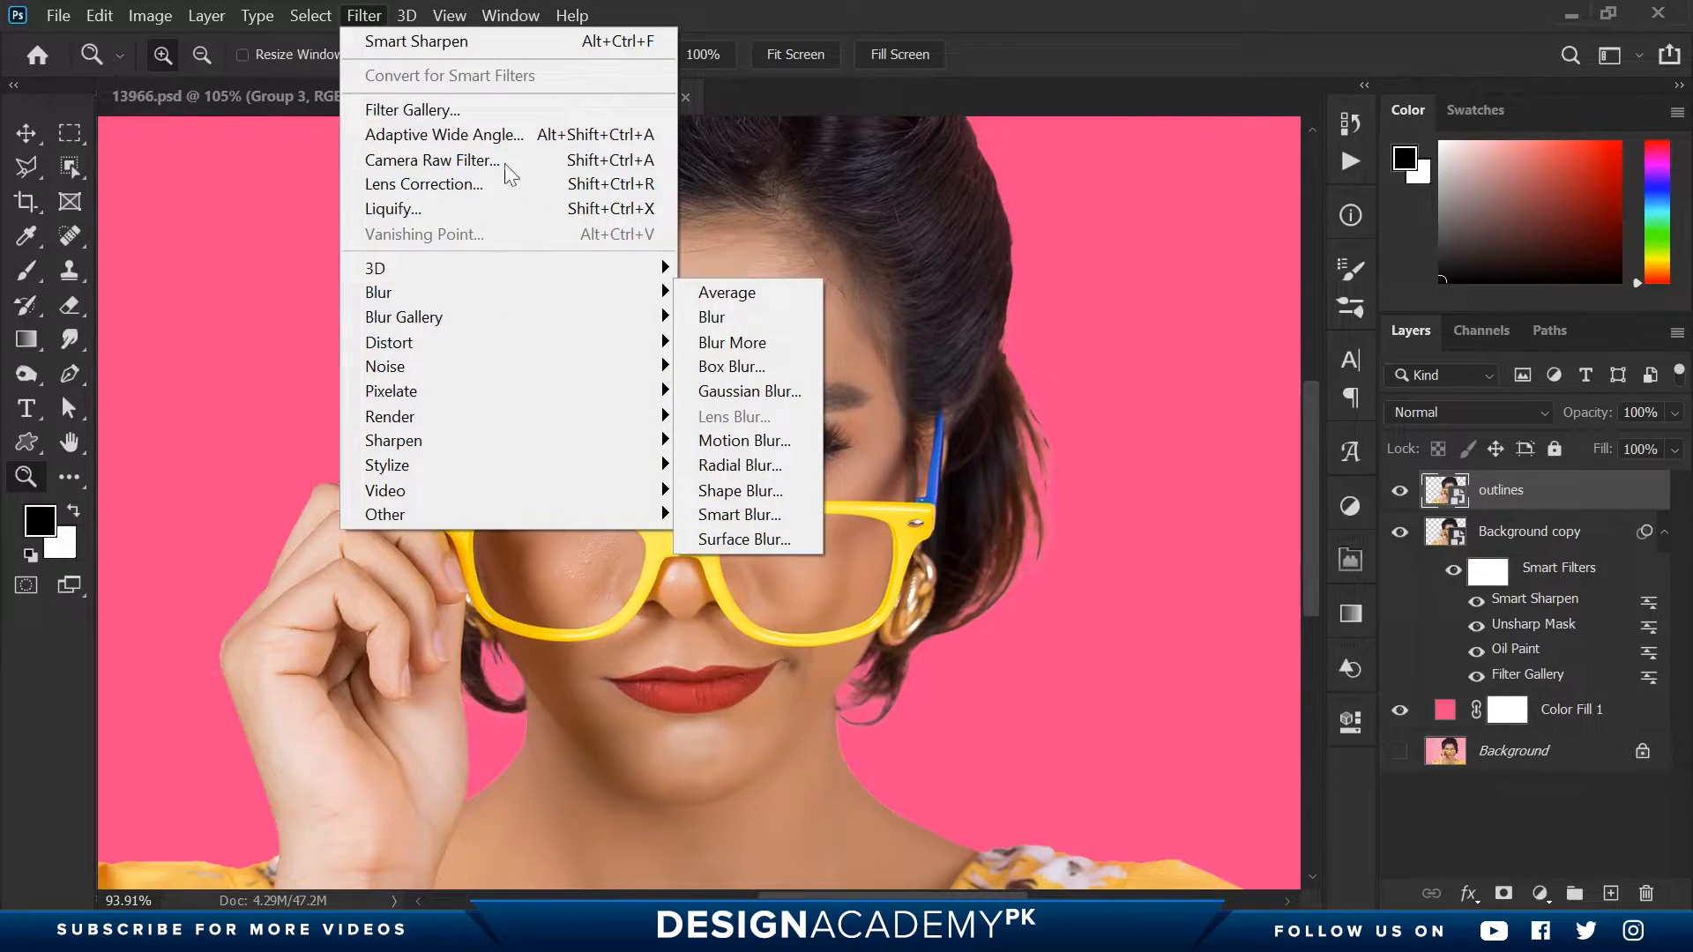
left_click(511, 111)
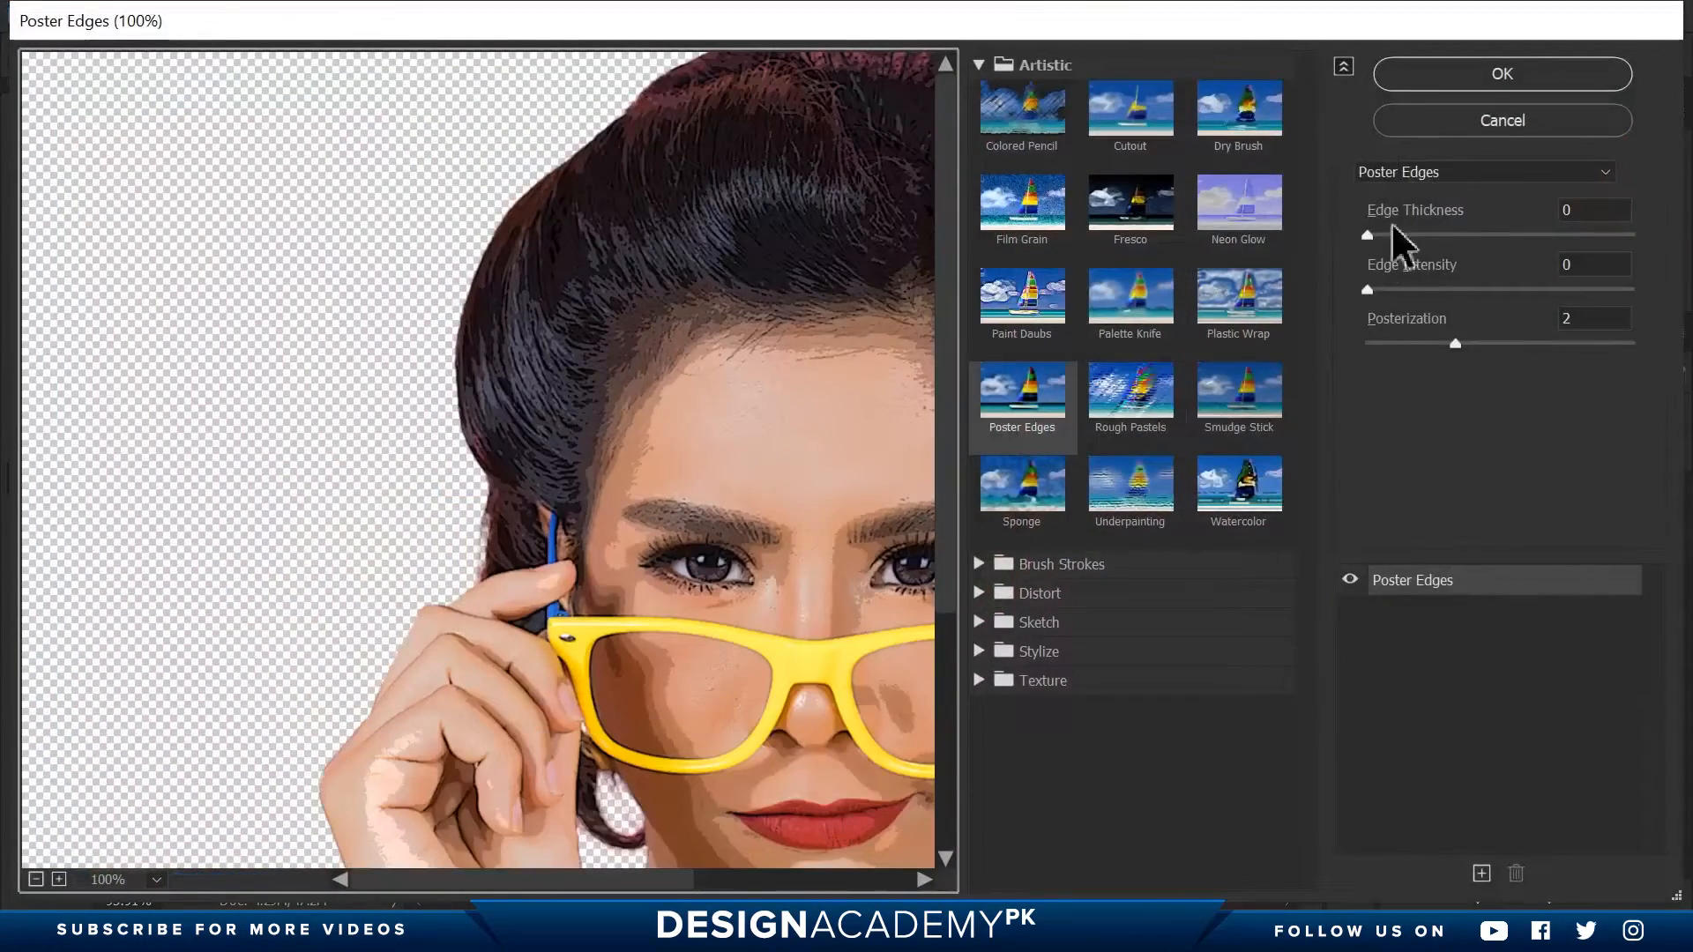
left_click(1579, 210)
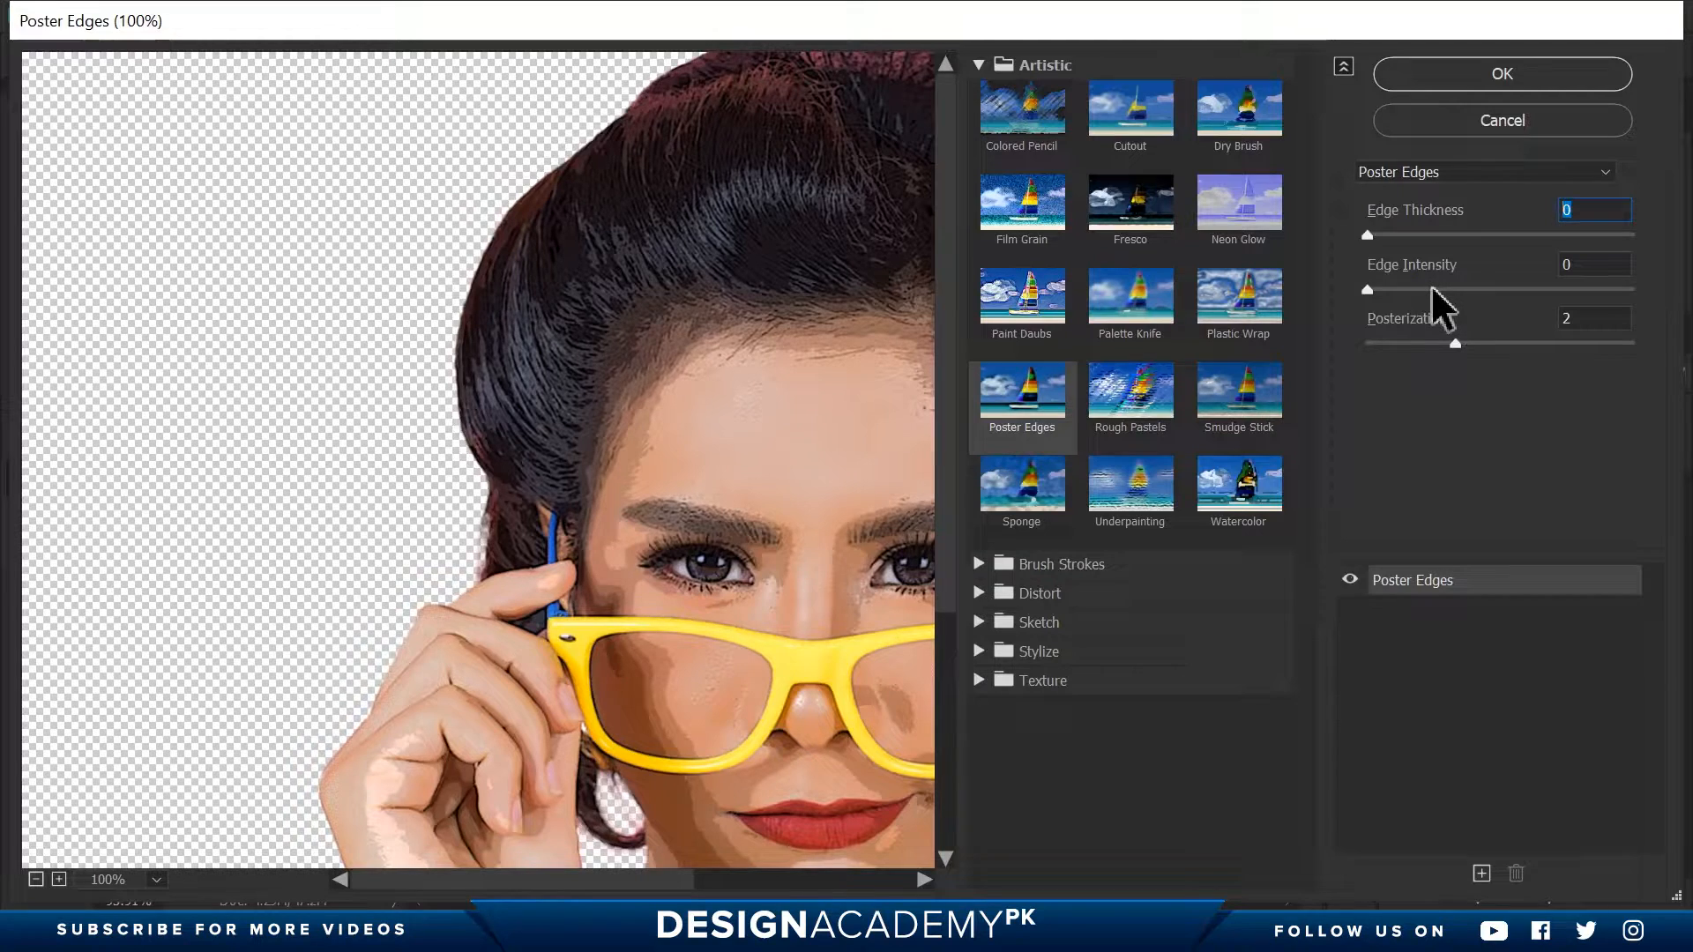
left_click_drag(749, 462, 484, 412)
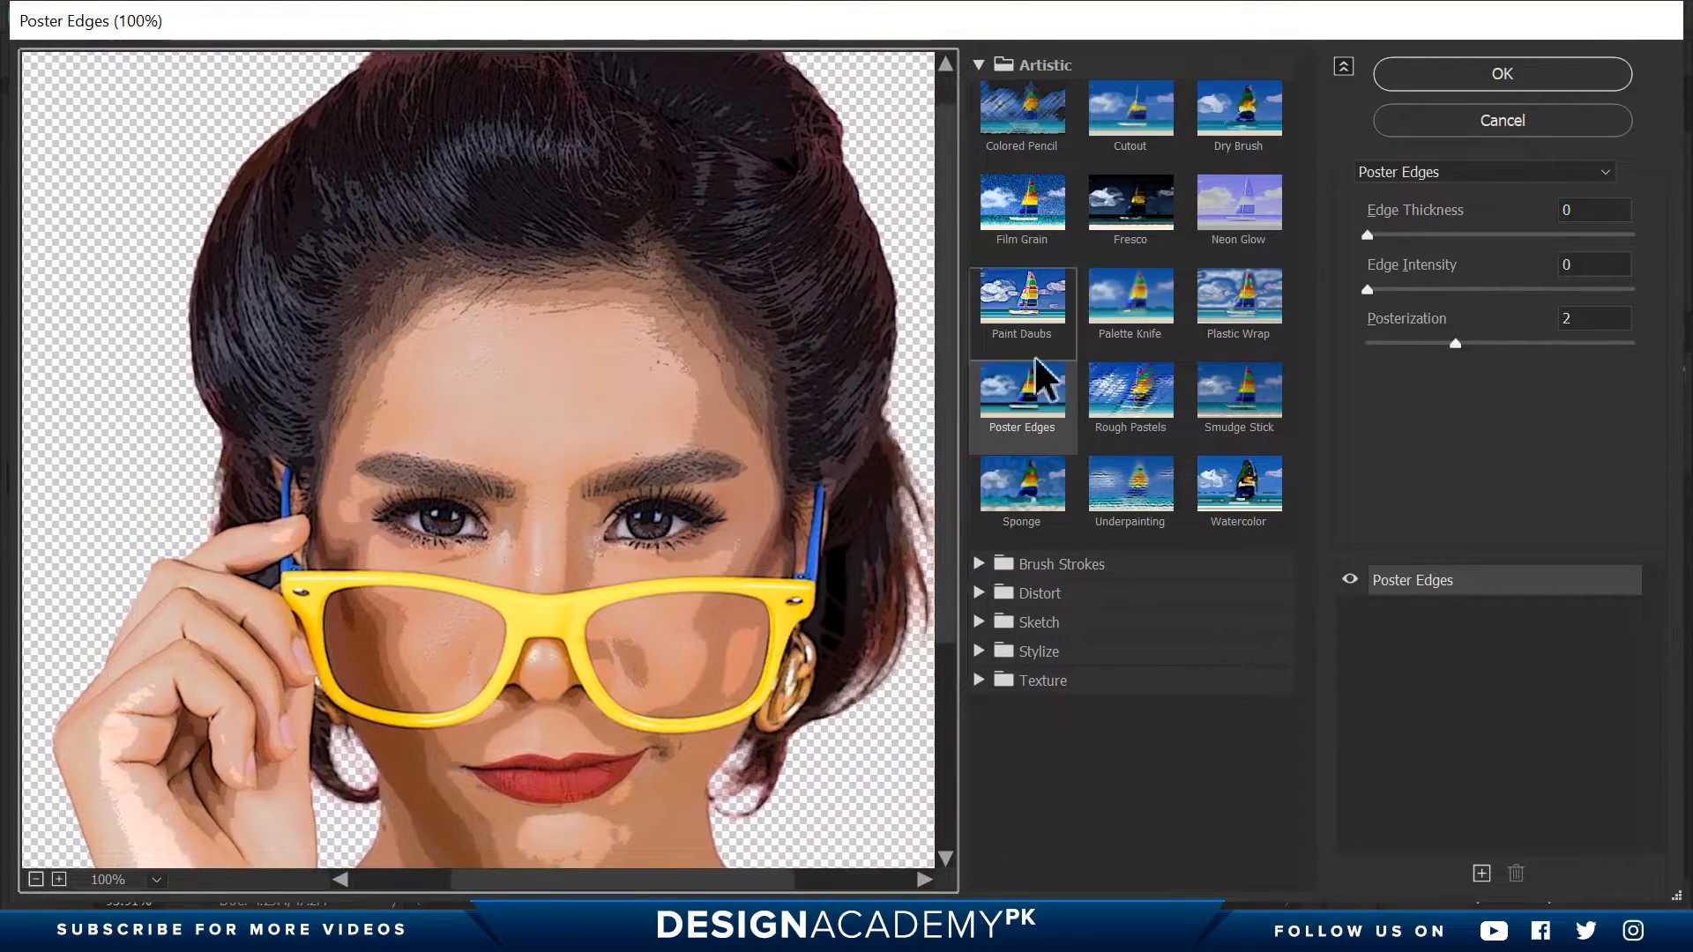
Set the Poster Edges Edge Intensity to 4 and Posterization to 2, and apply the filter to the outlines layer.
left_click(1439, 292)
left_click_drag(257, 752, 443, 519)
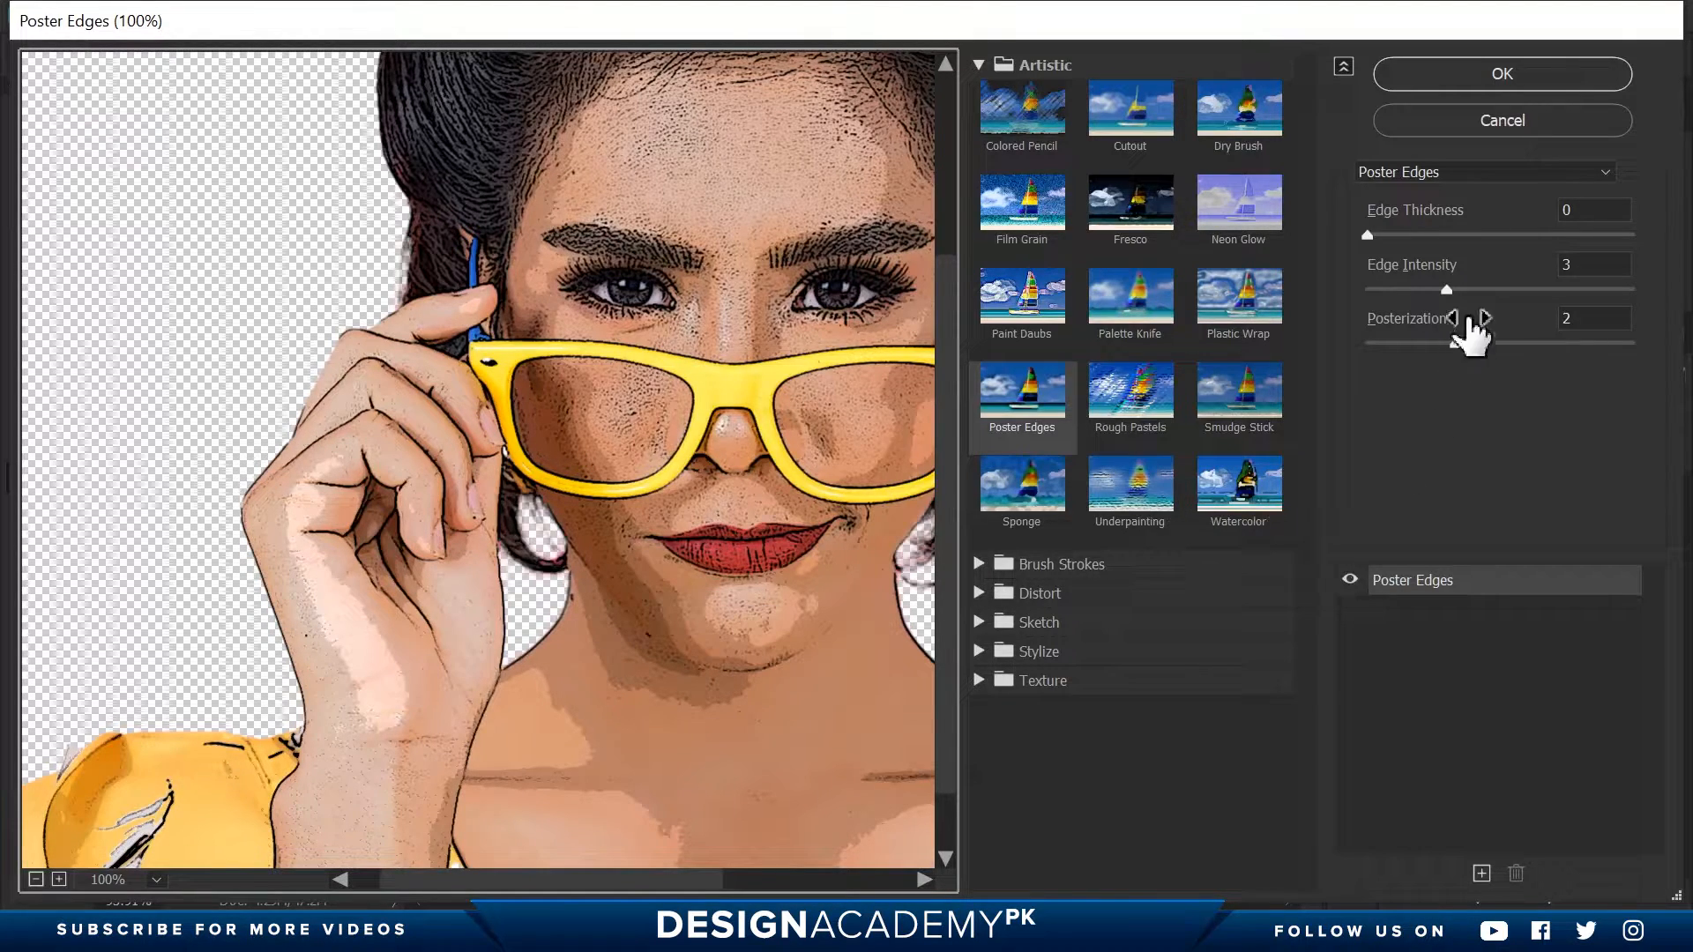
left_click_drag(1448, 290, 1489, 291)
left_click_drag(1492, 293, 1481, 308)
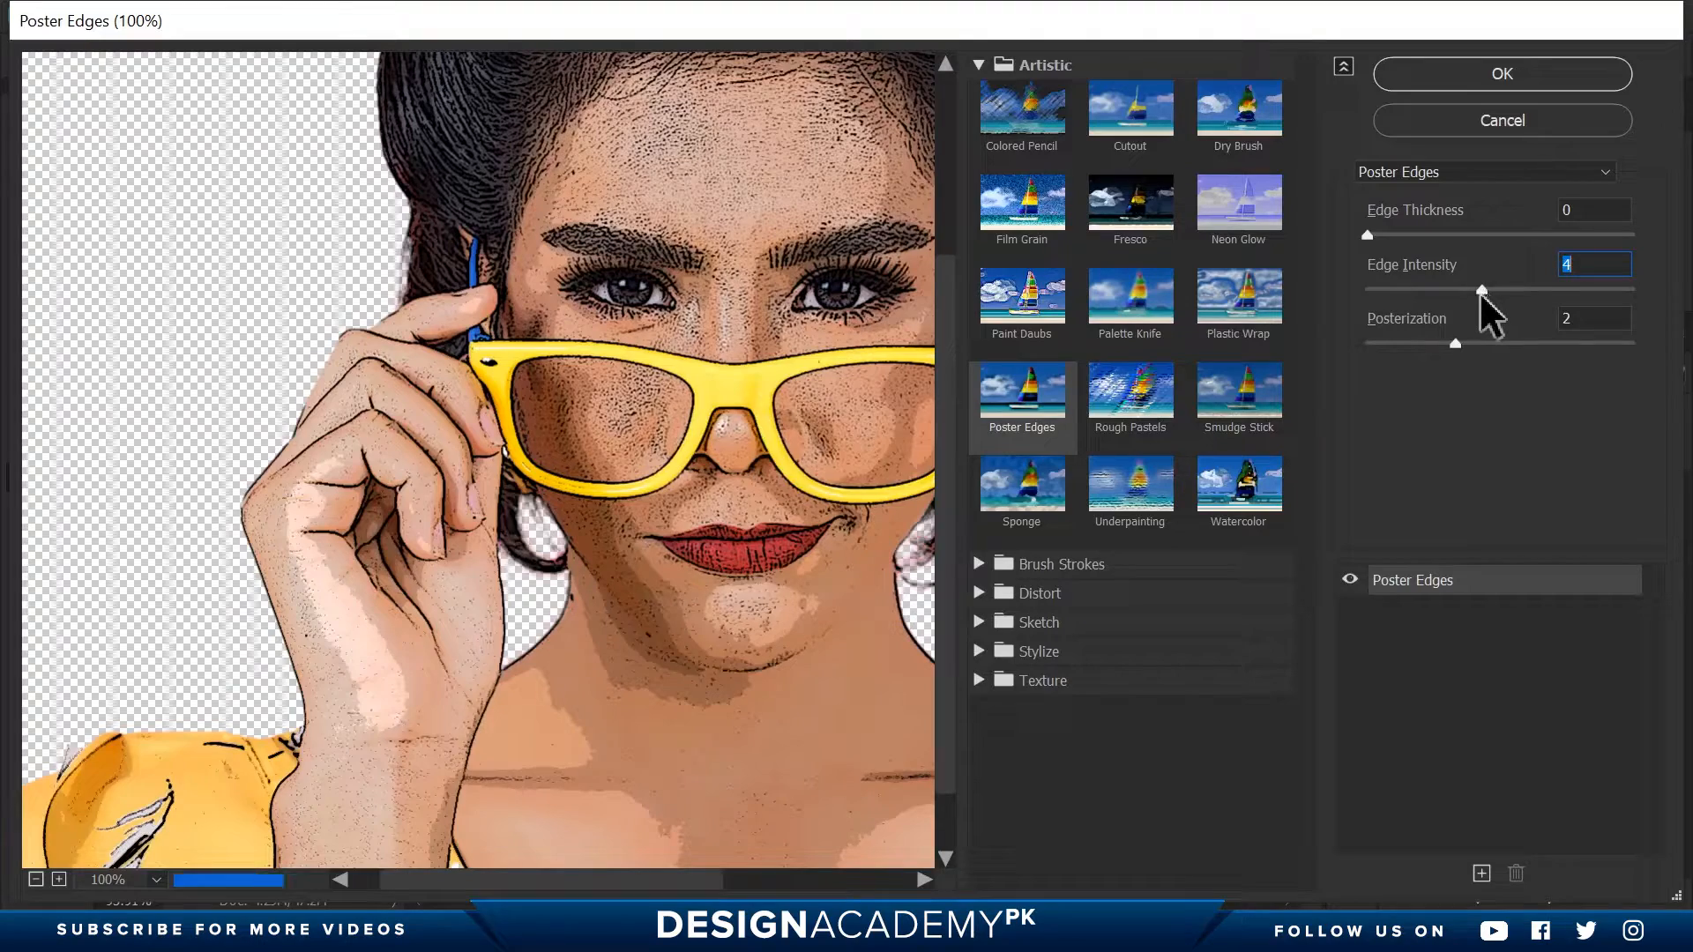
left_click(1584, 317)
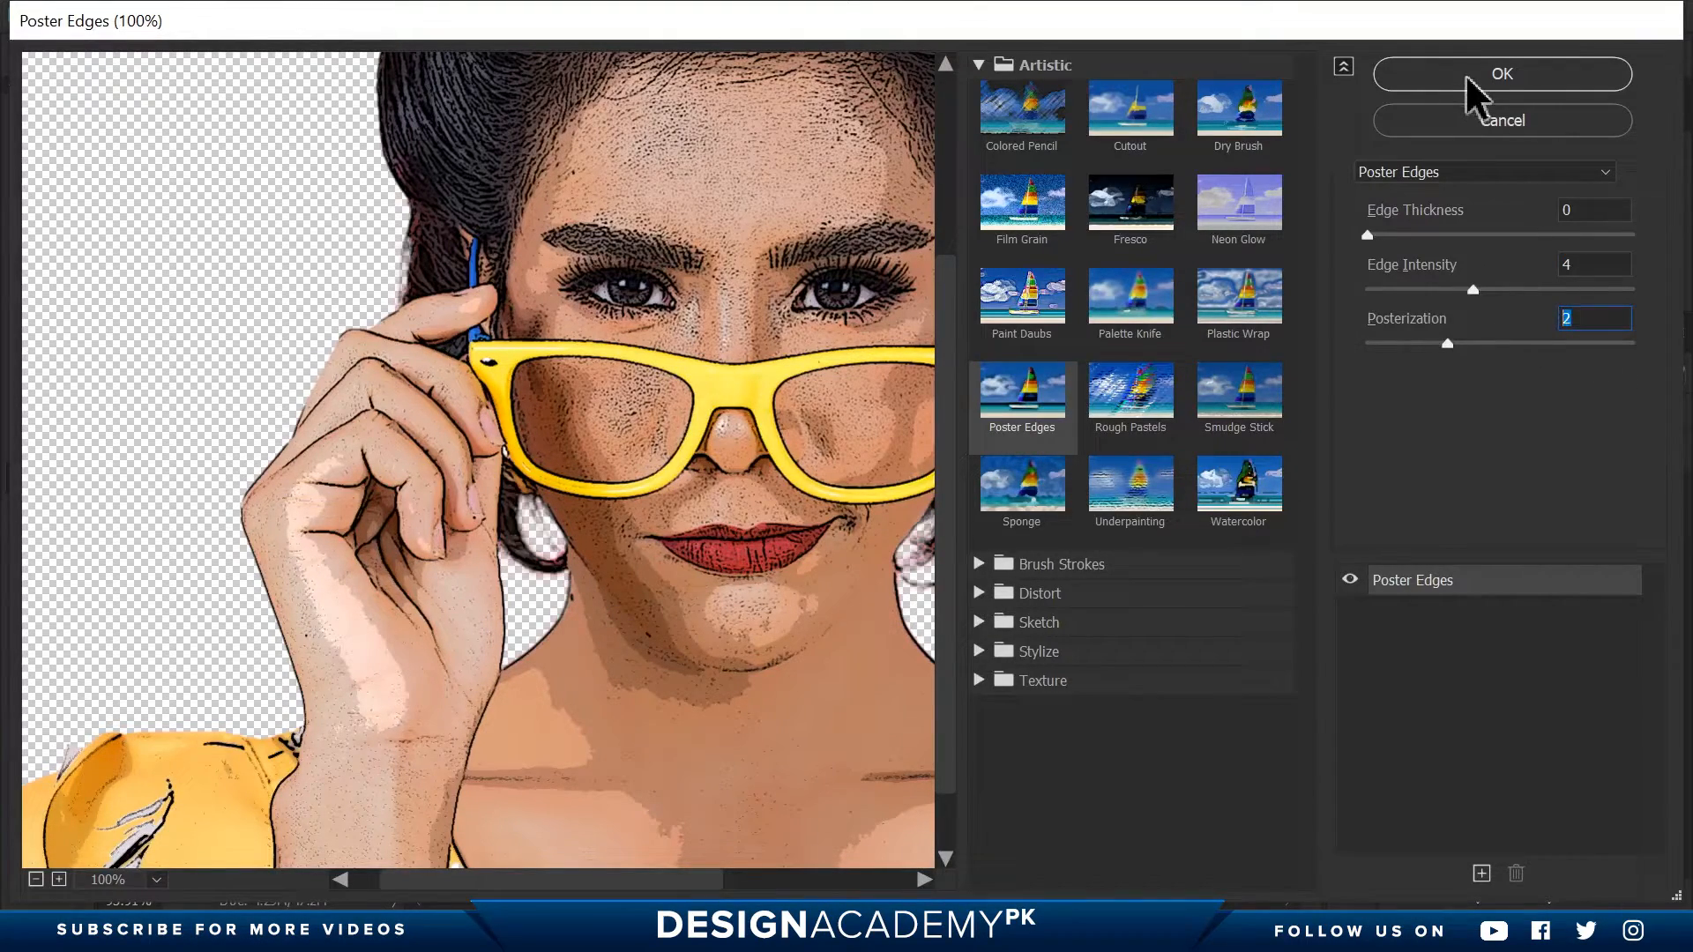
left_click(1502, 74)
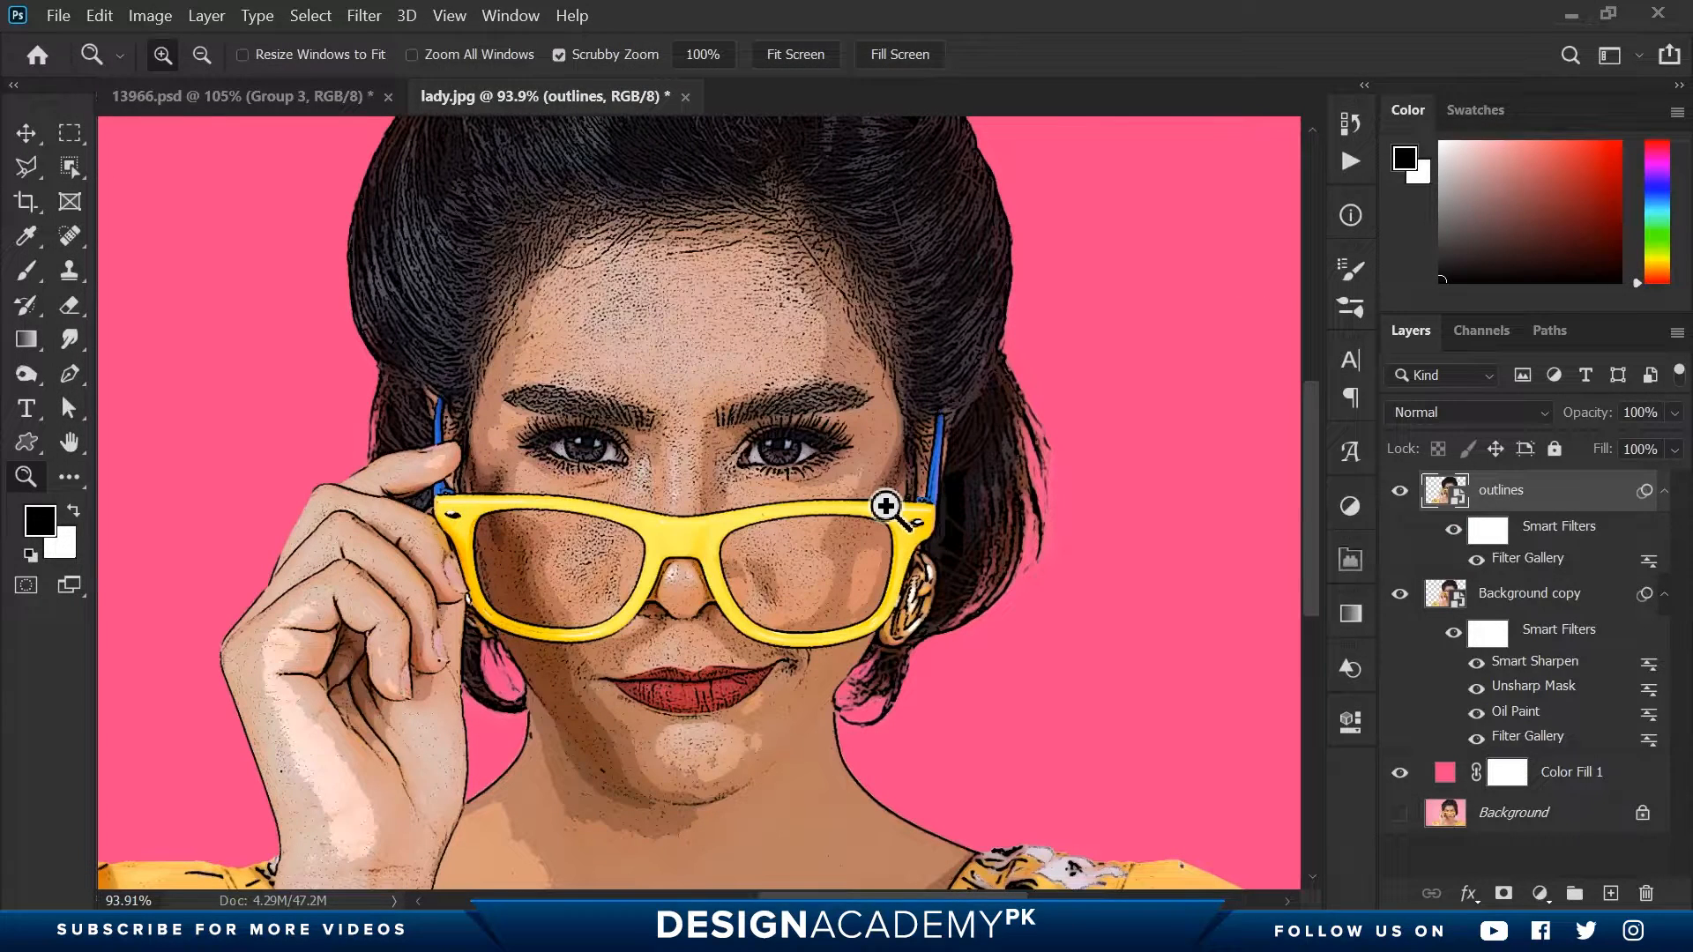
Apply the Oil Paint filter to the outlines layer with Stylization 4.1, Cleanliness 2.0 and Scale 0.1.
left_click(362, 16)
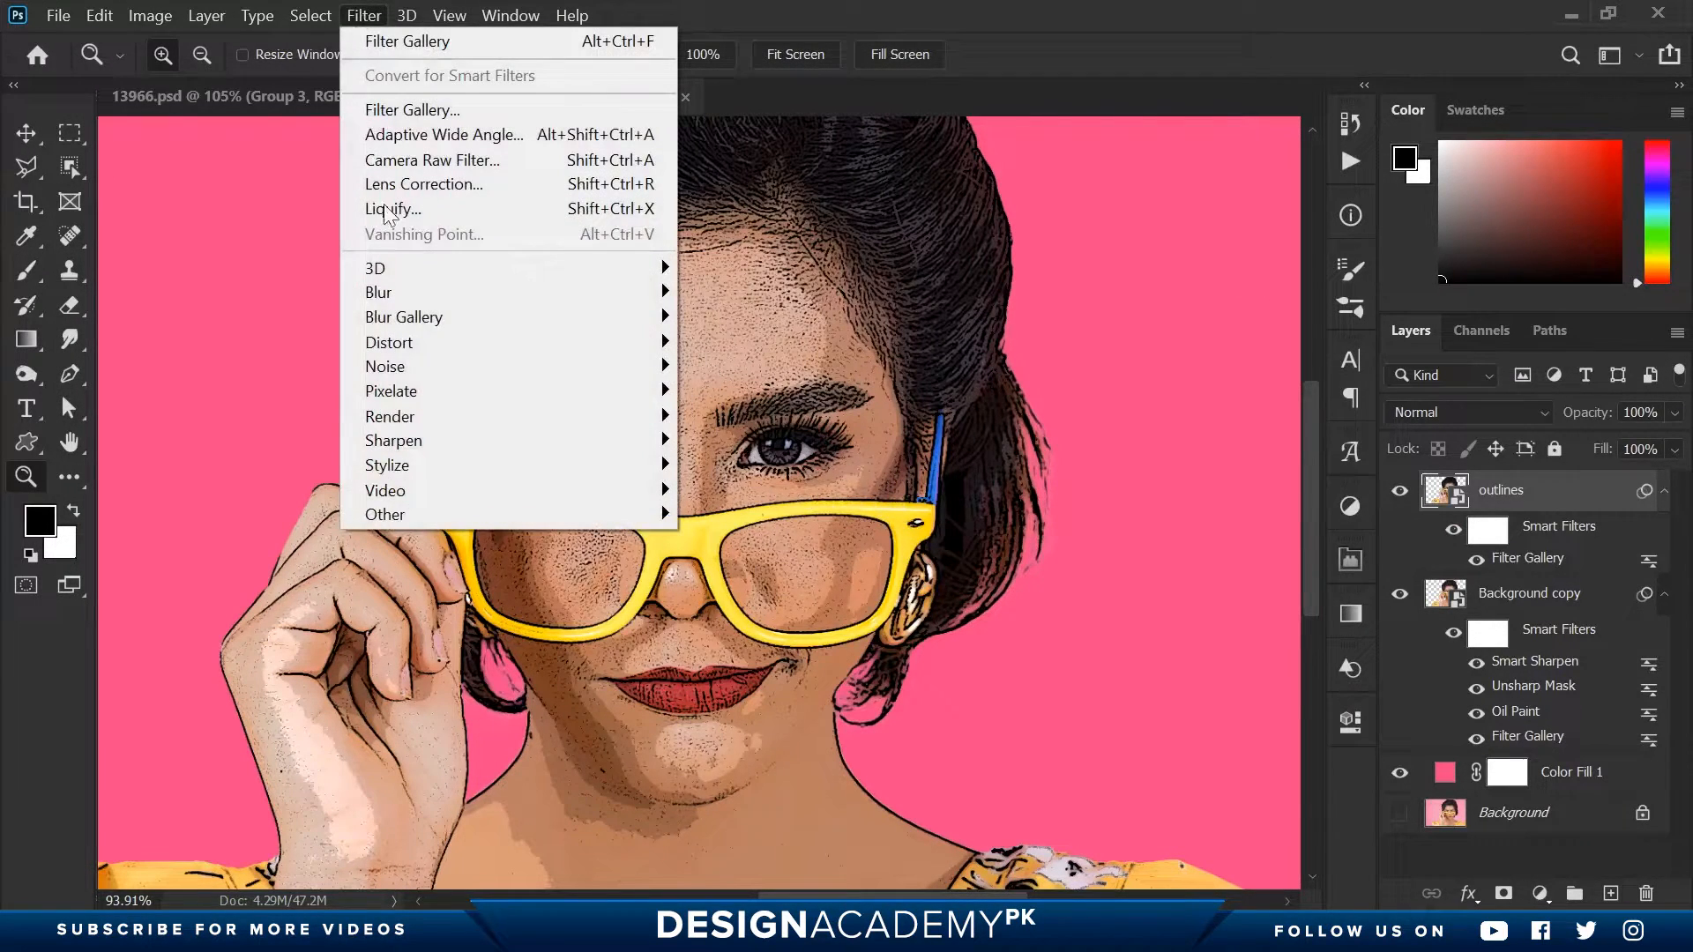
mouse_move(451, 466)
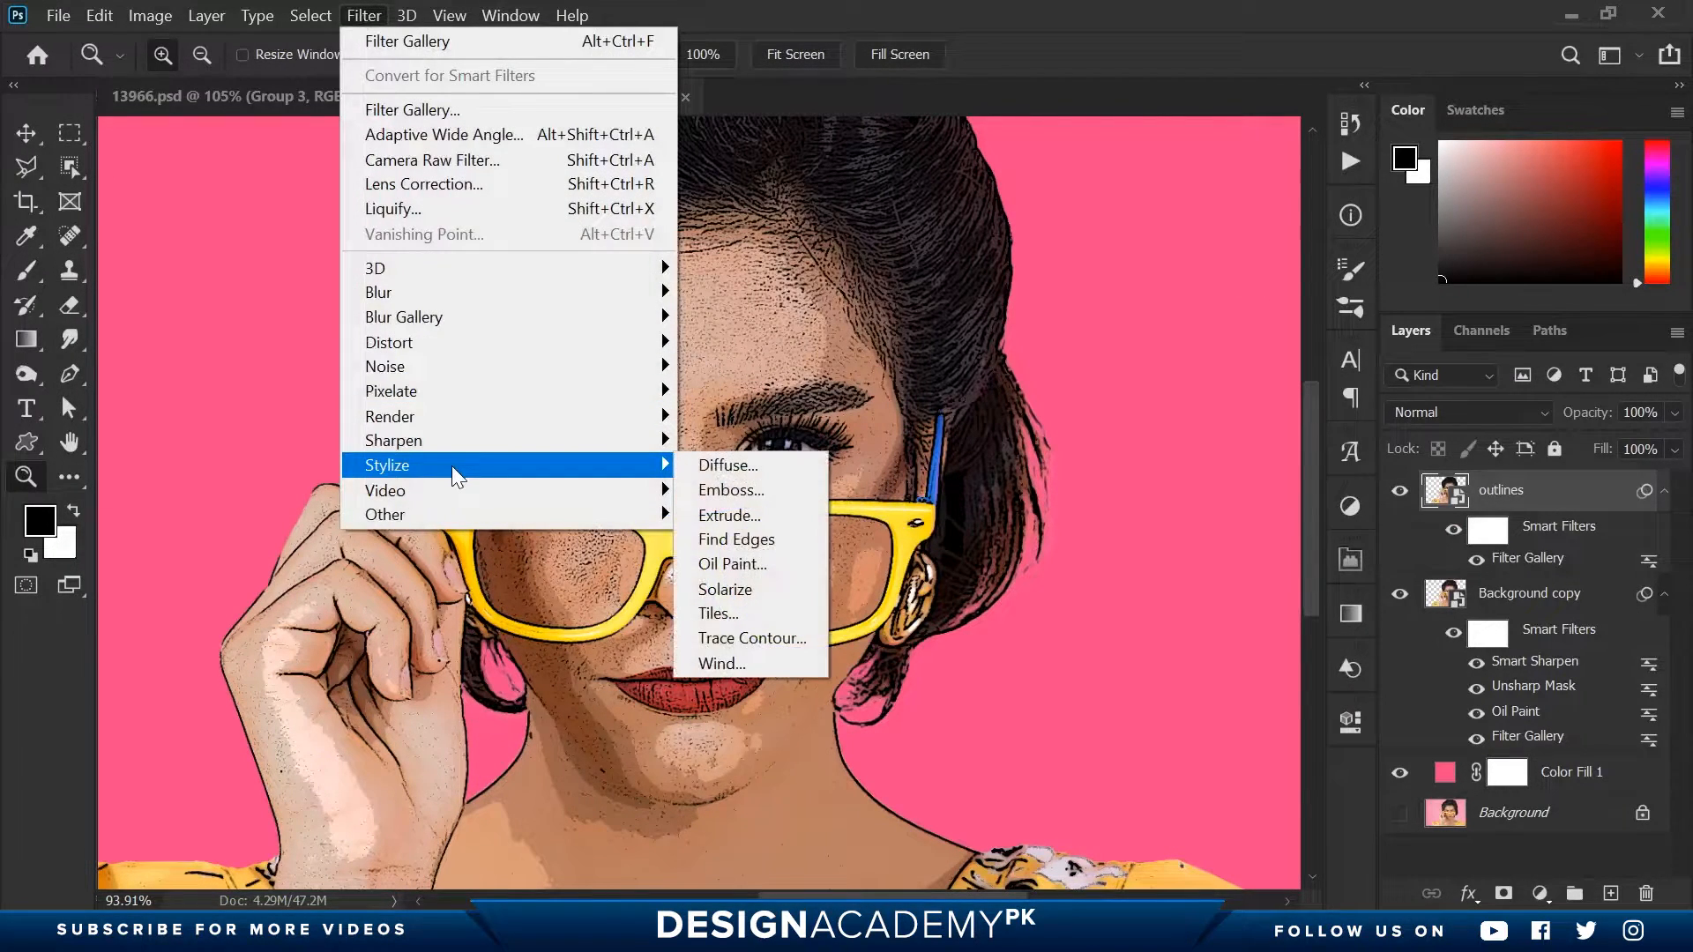
left_click(774, 564)
left_click_drag(695, 35, 1065, 28)
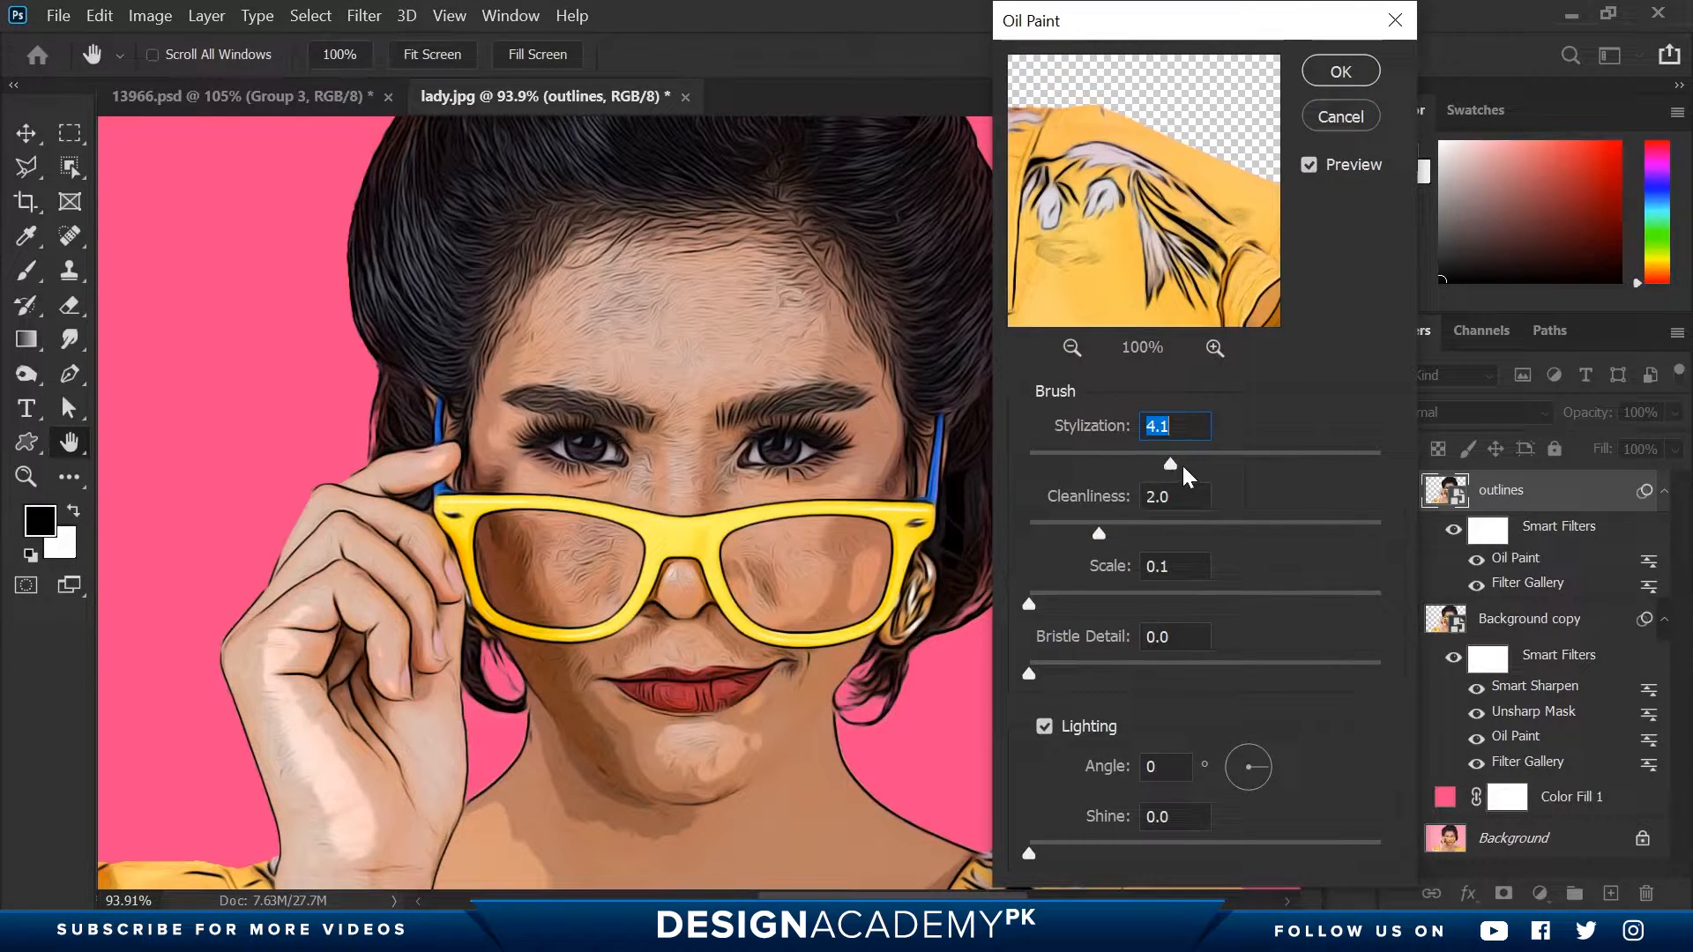
left_click(1346, 76)
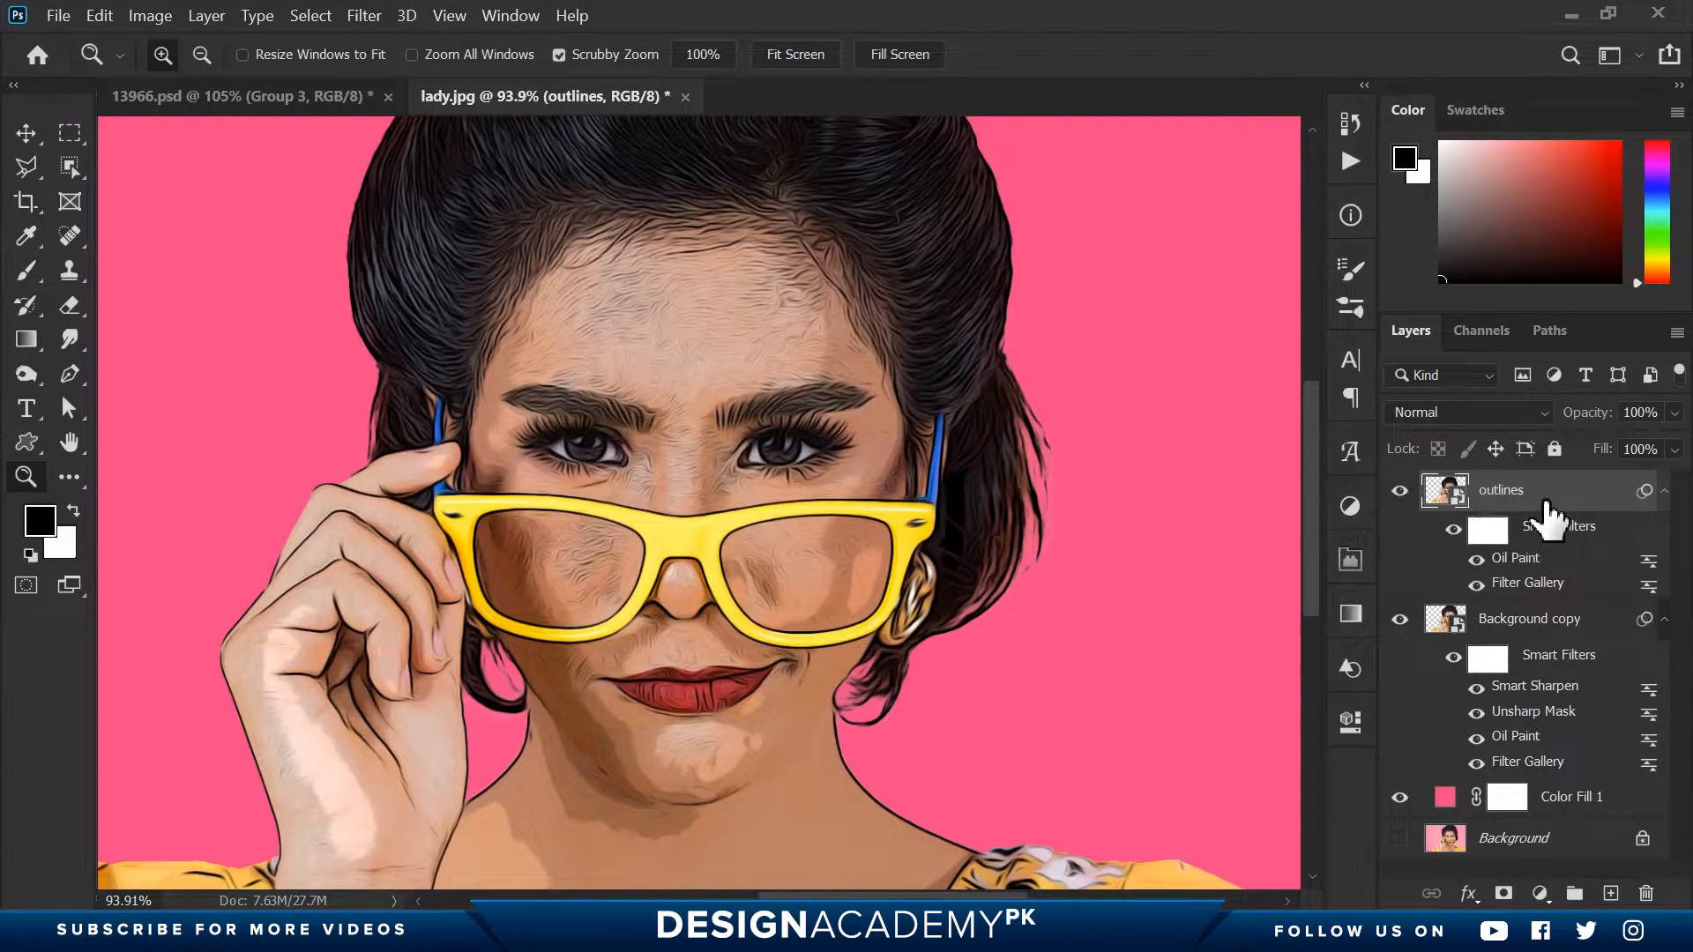
Blend the outlines layer in Overlay mode at 53% opacity and group it with the Background copy layer.
left_click(1436, 416)
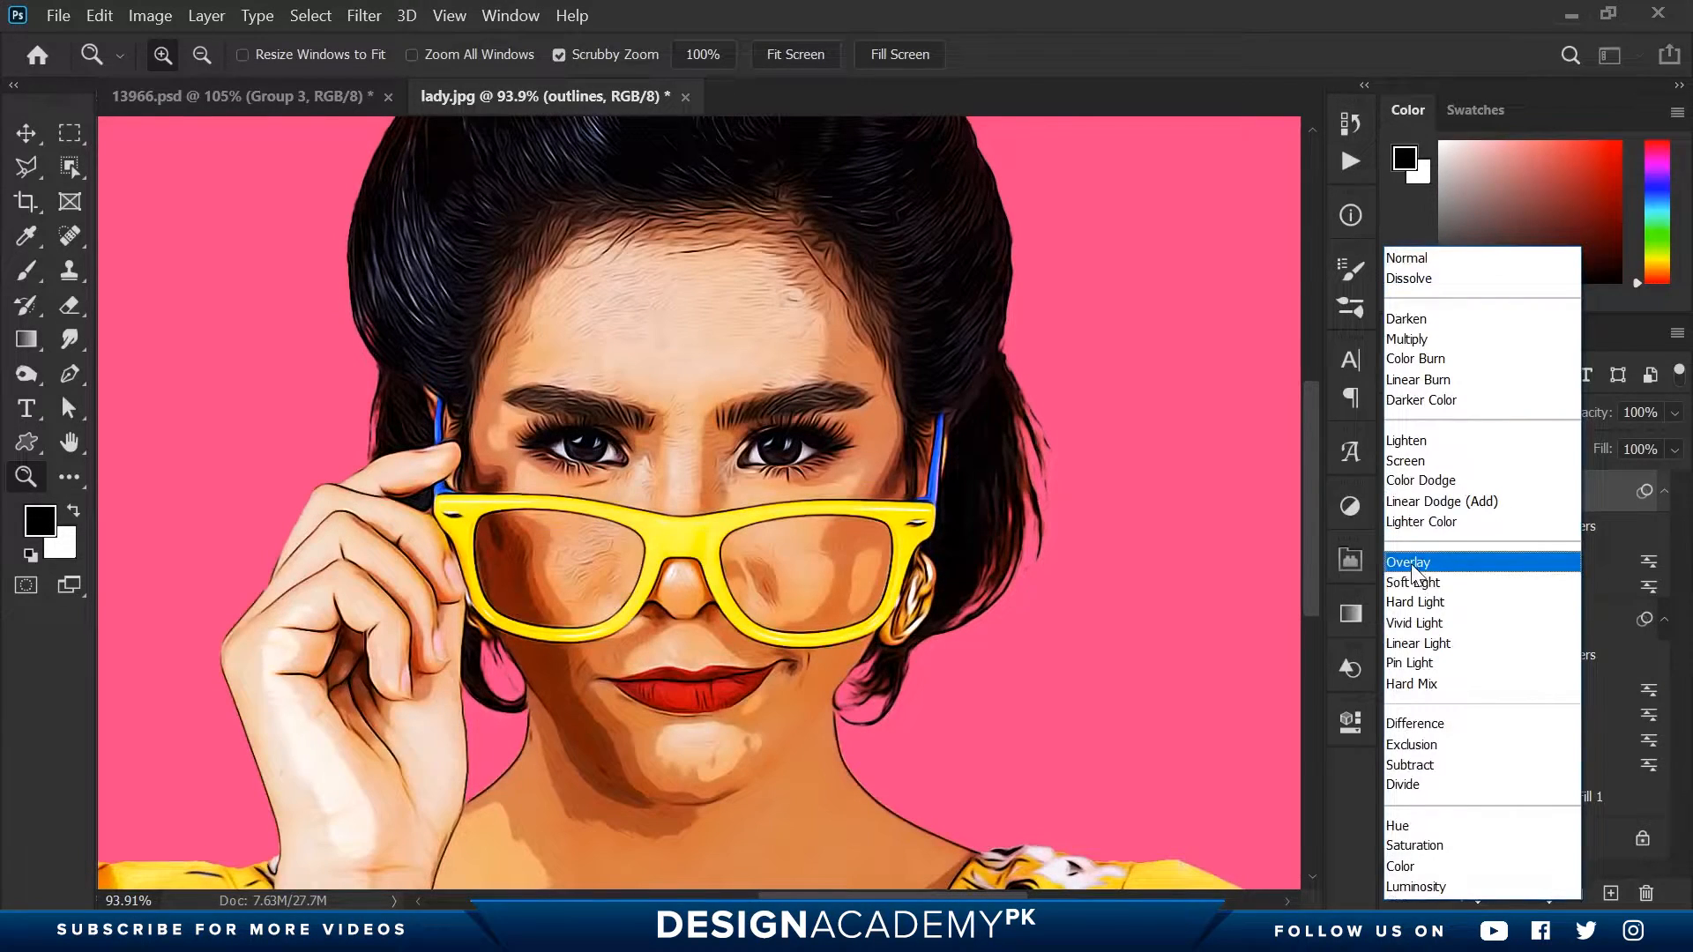
left_click(1412, 564)
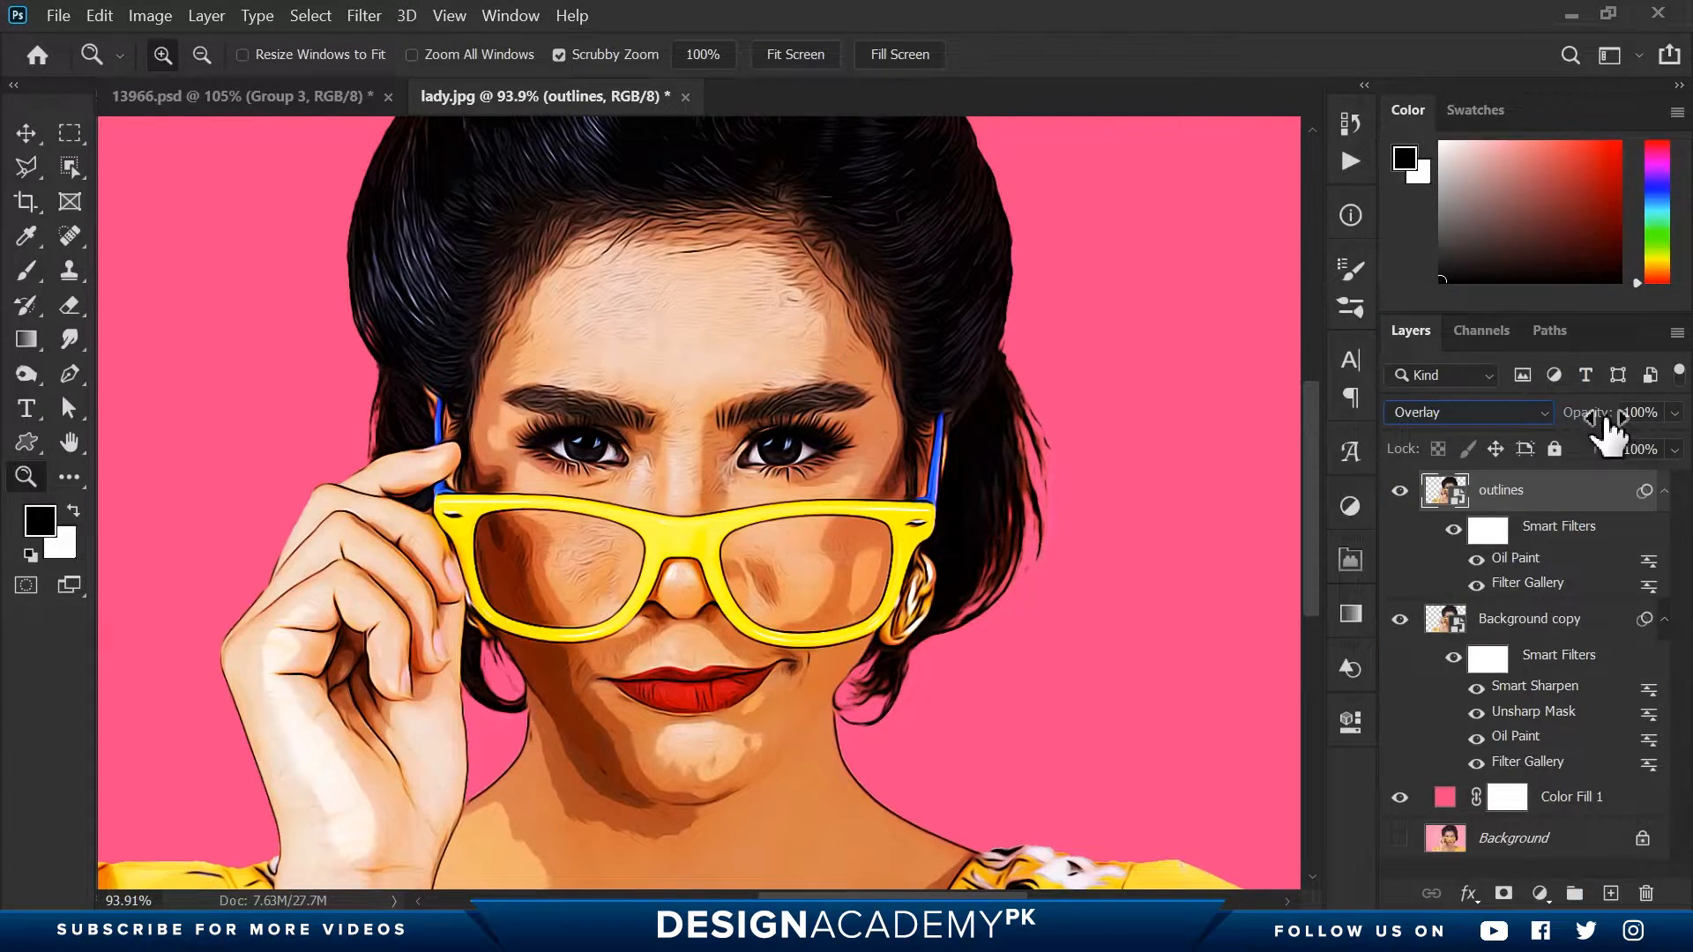
left_click_drag(1598, 412, 1533, 413)
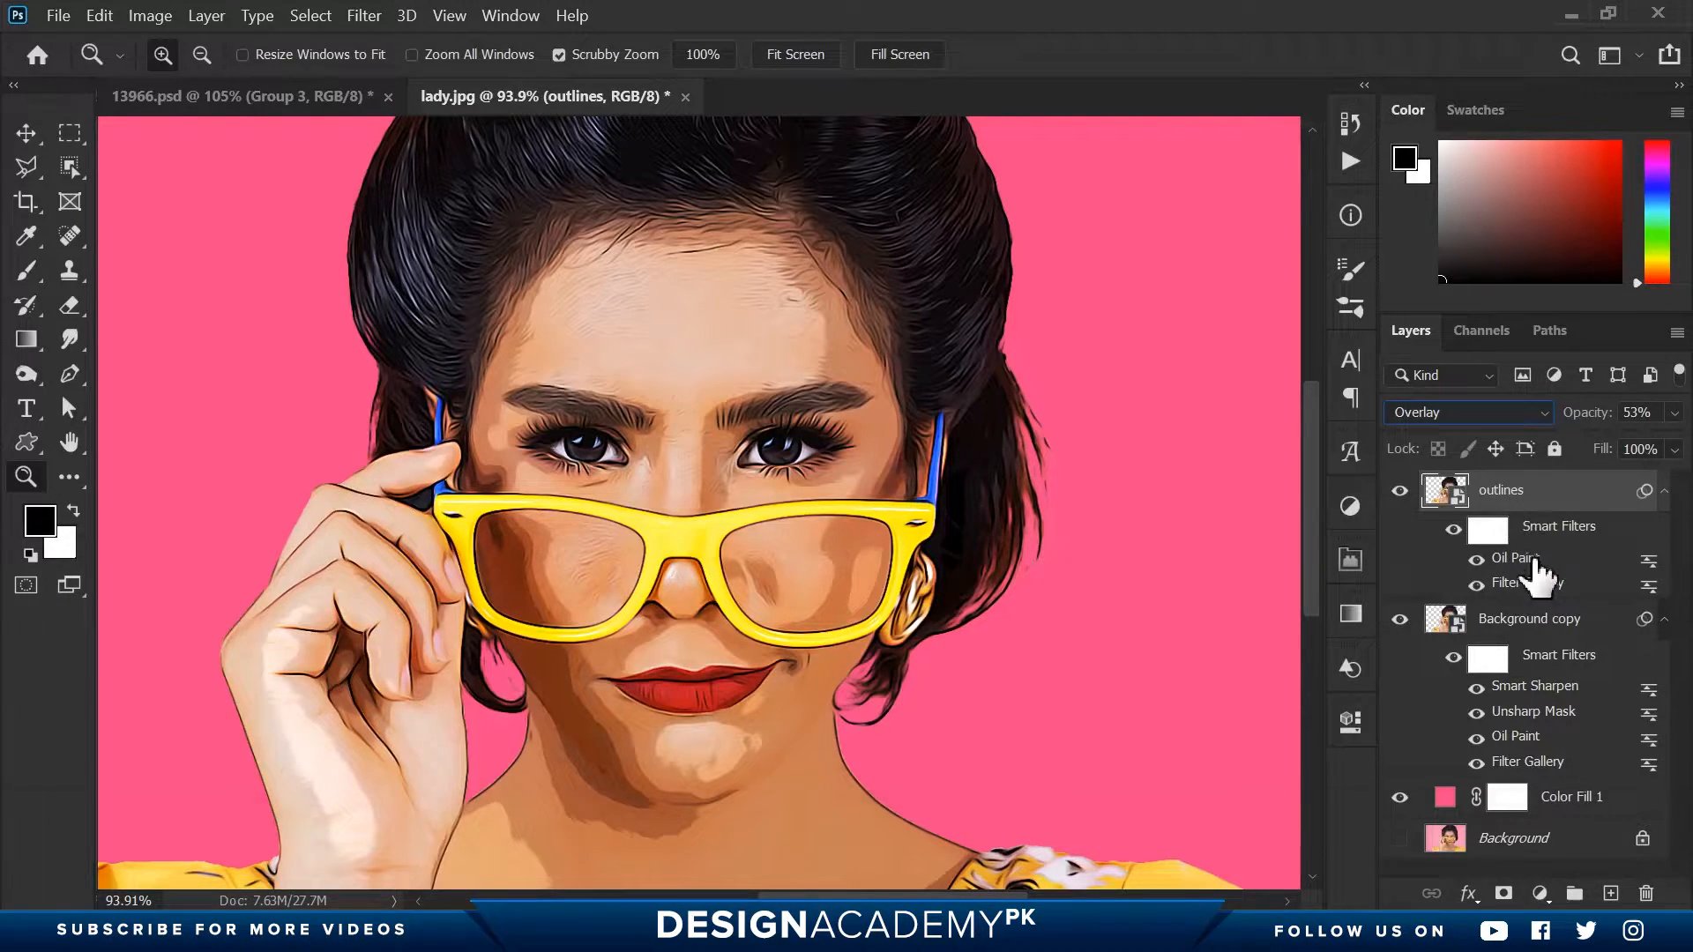
left_click(1532, 628, "ctrl")
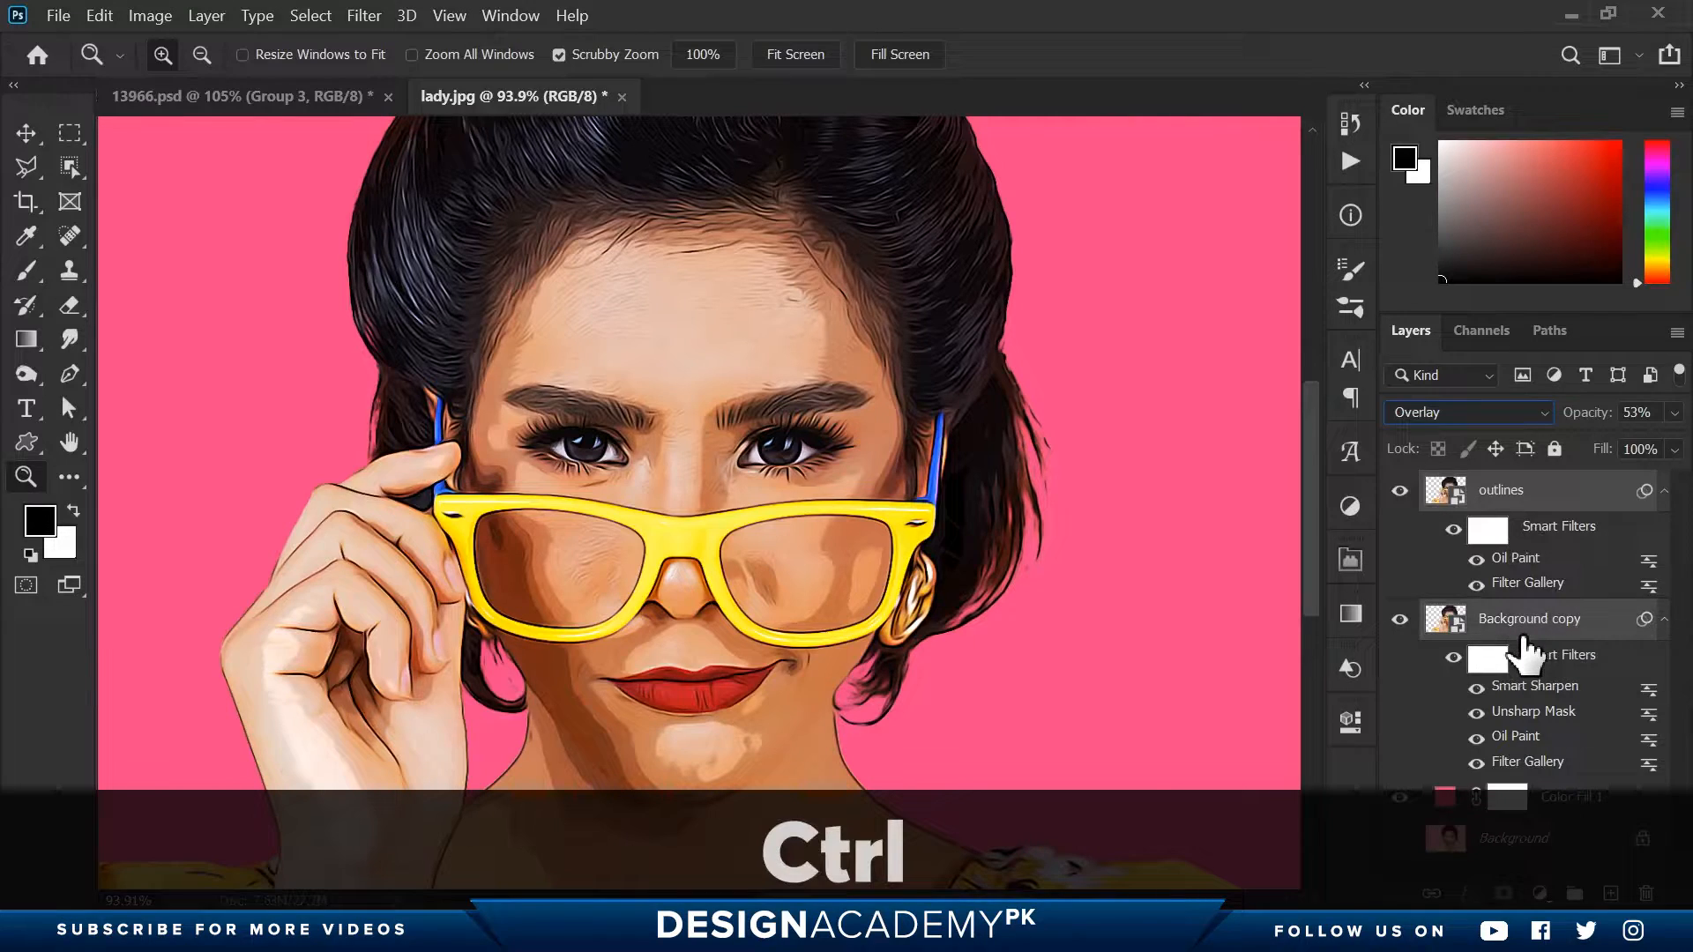
key("ctrl+g")
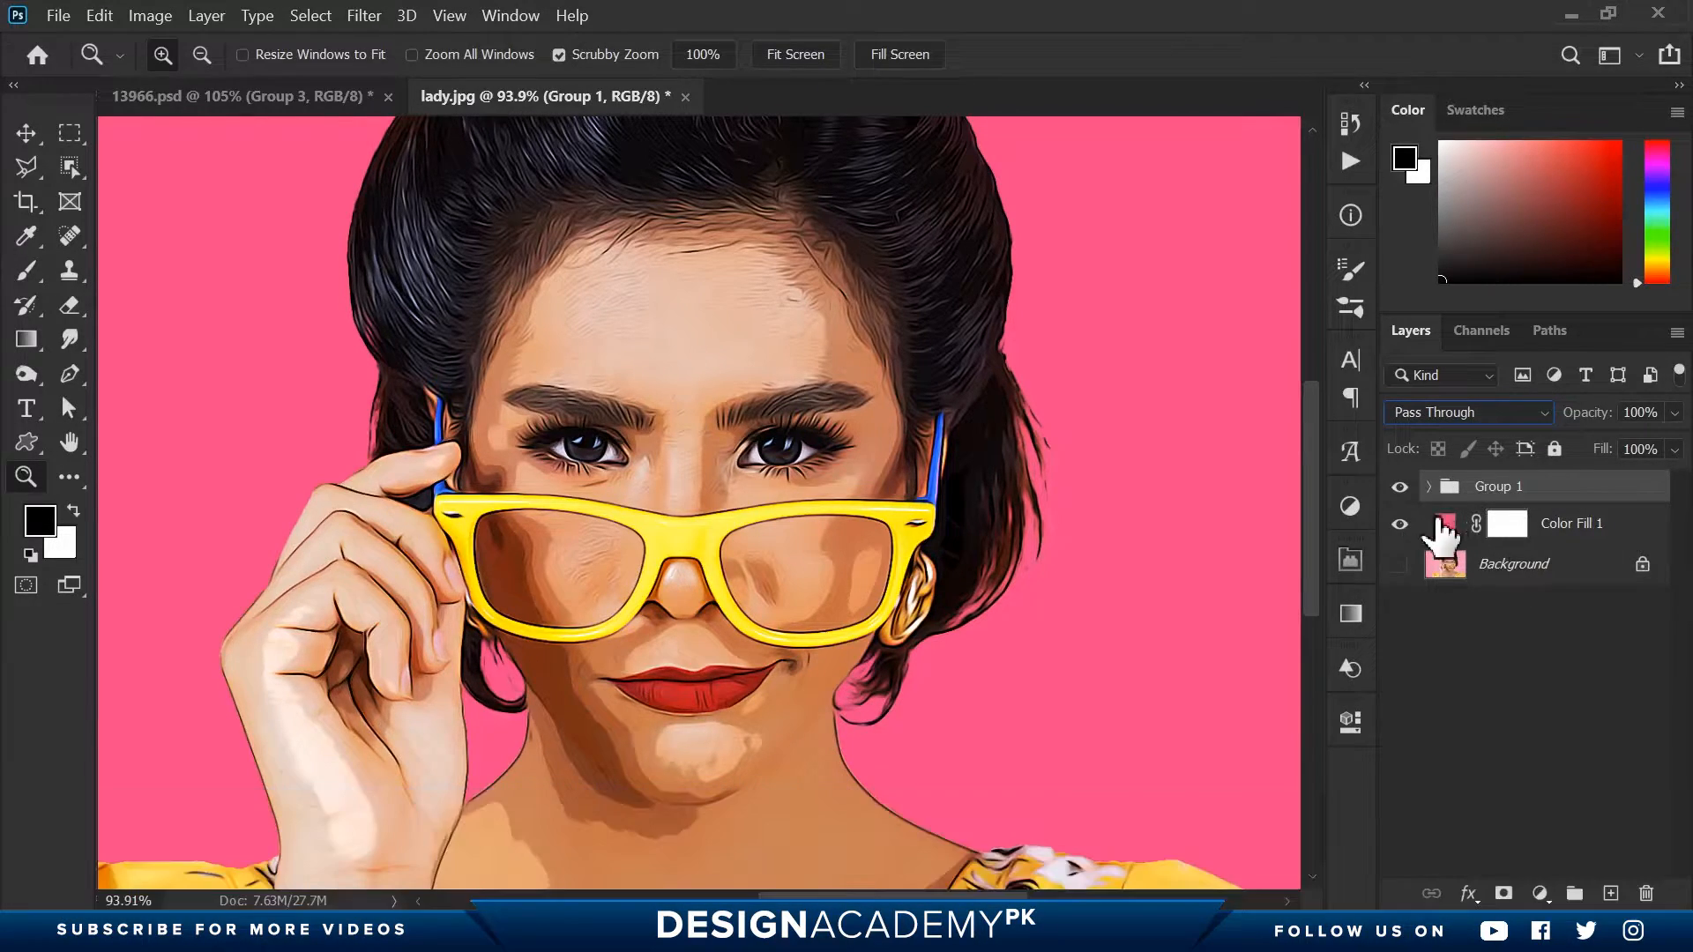
Hide the pink fill, show the original Background, compare the photo with Group 1 off and on, and restore the pink fill.
left_click(1399, 525)
left_click(1399, 486)
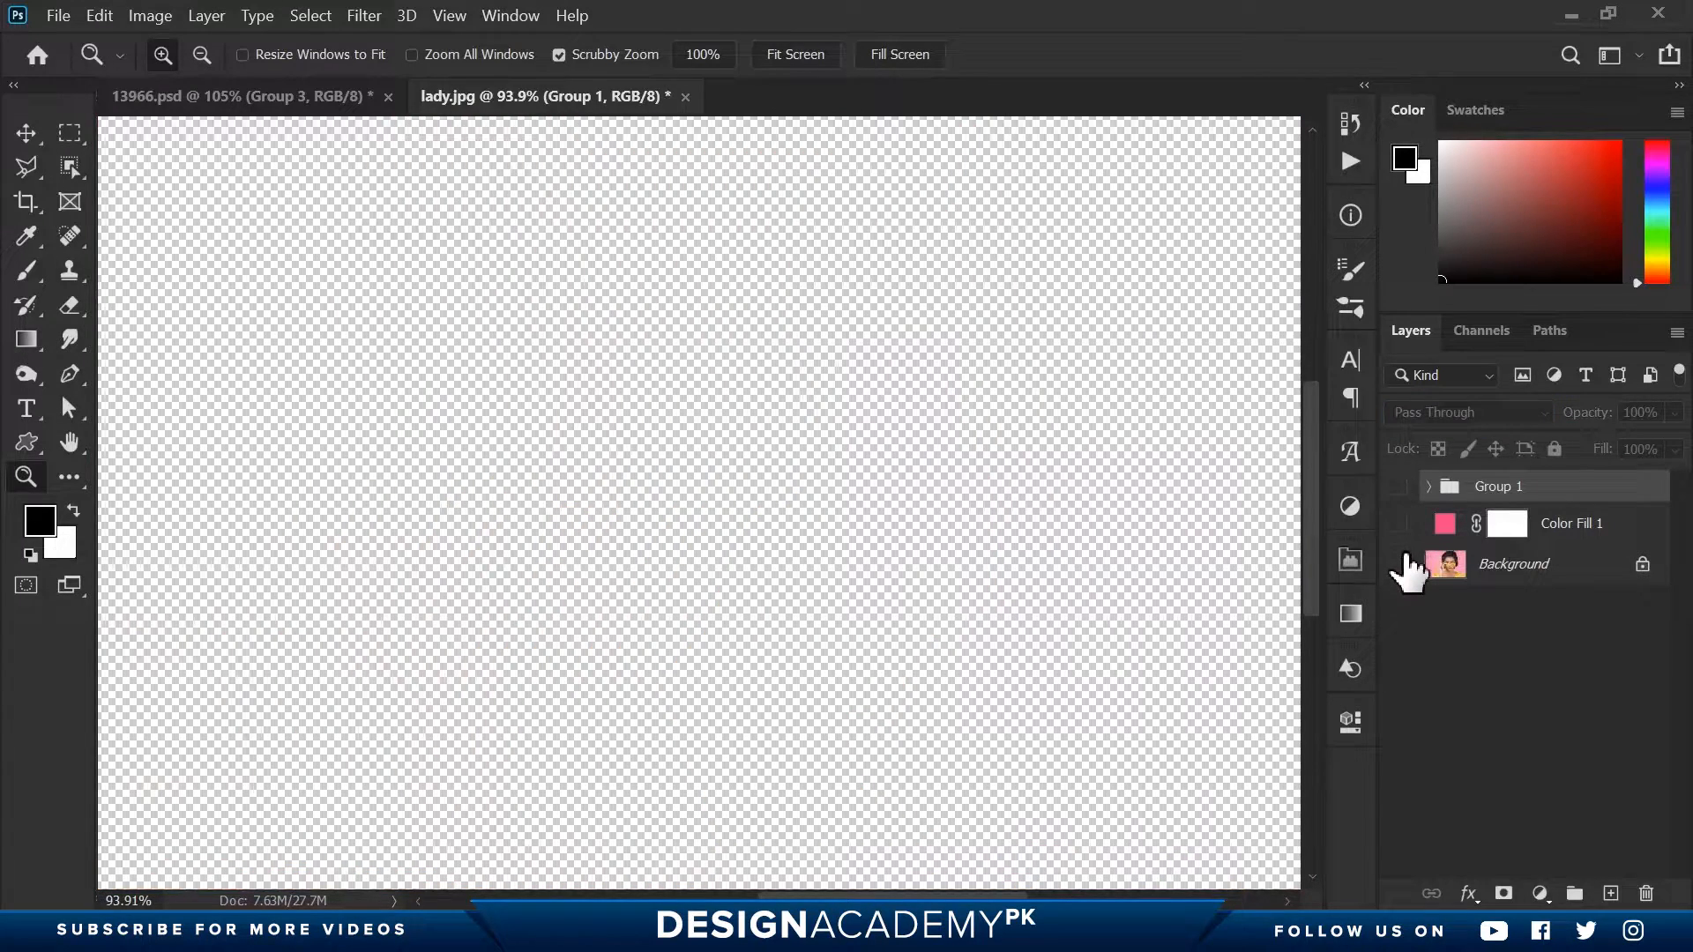
left_click(1400, 565)
left_click(1399, 487)
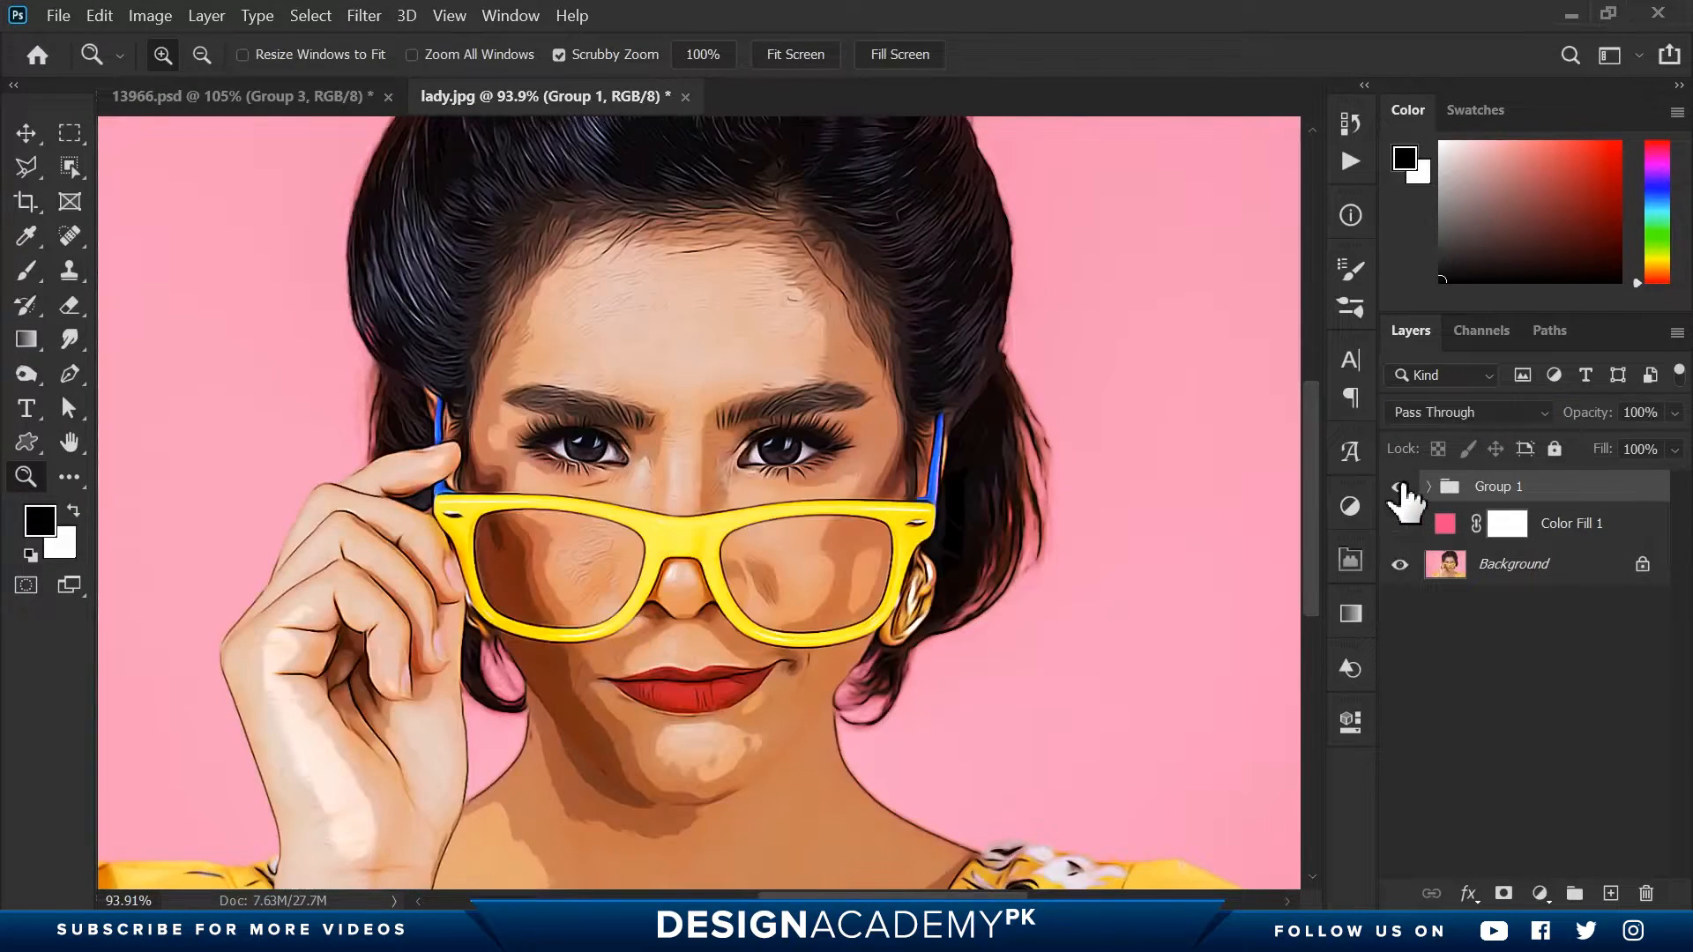
left_click(1400, 488)
left_click(1401, 488)
left_click(1401, 488)
left_click(1400, 488)
left_click(1587, 529)
left_click(1399, 524)
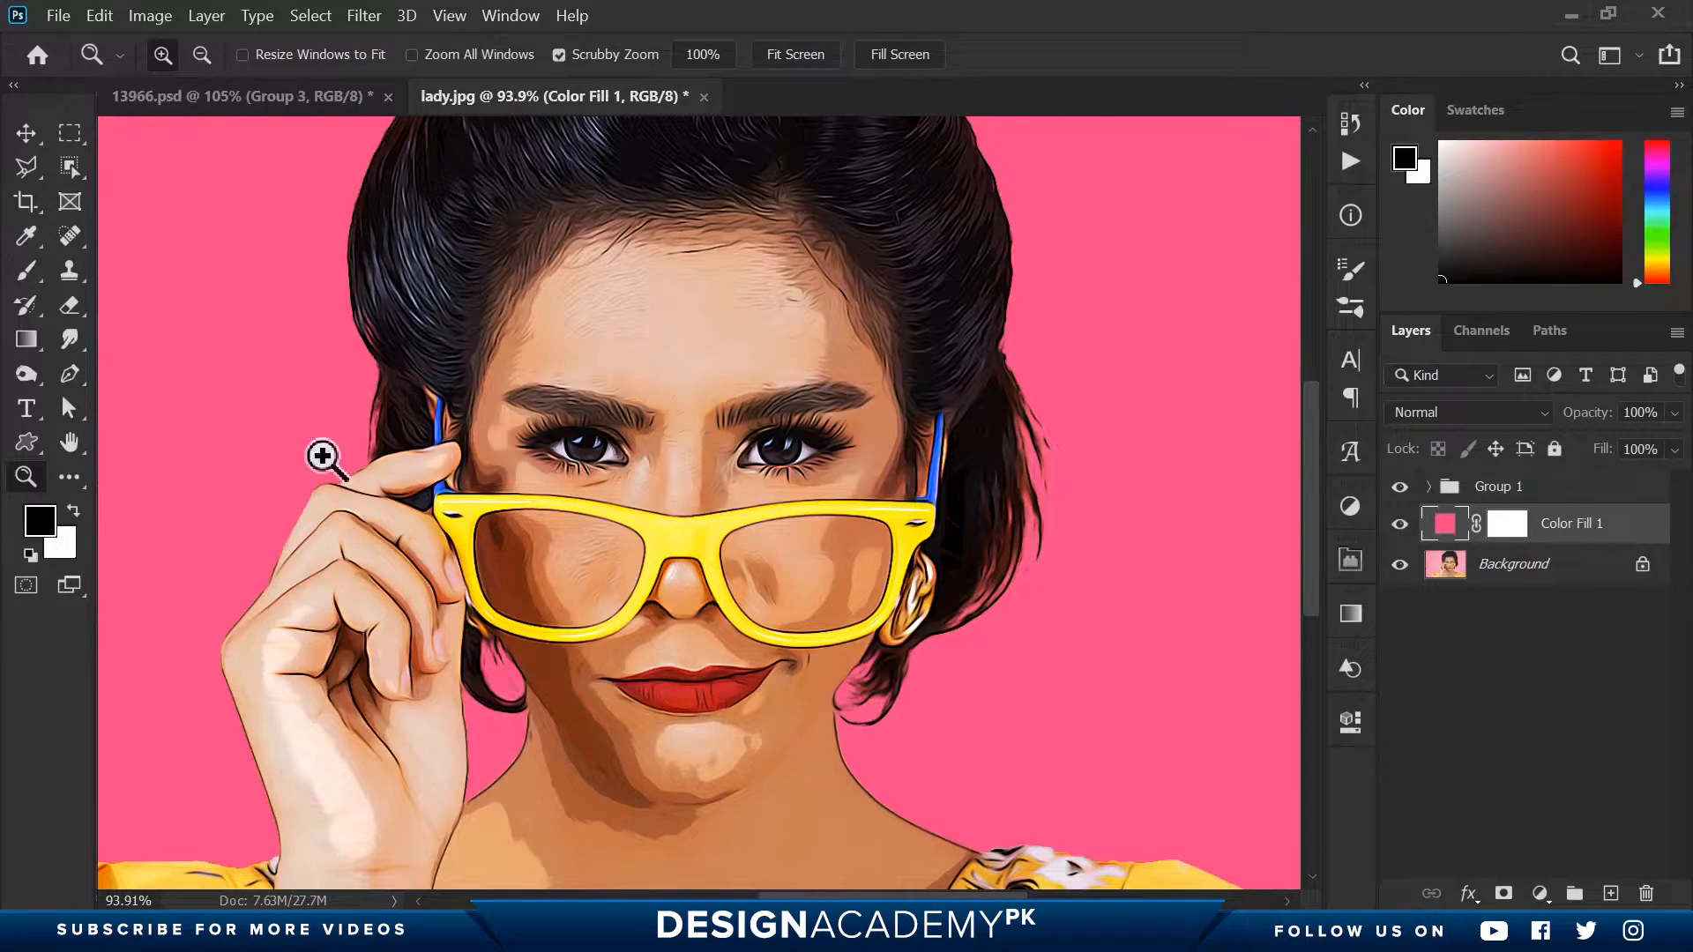
Activate the Custom Shape tool and choose the Registration Target 2 sunburst from the shape library.
left_click_drag(732, 507, 680, 495)
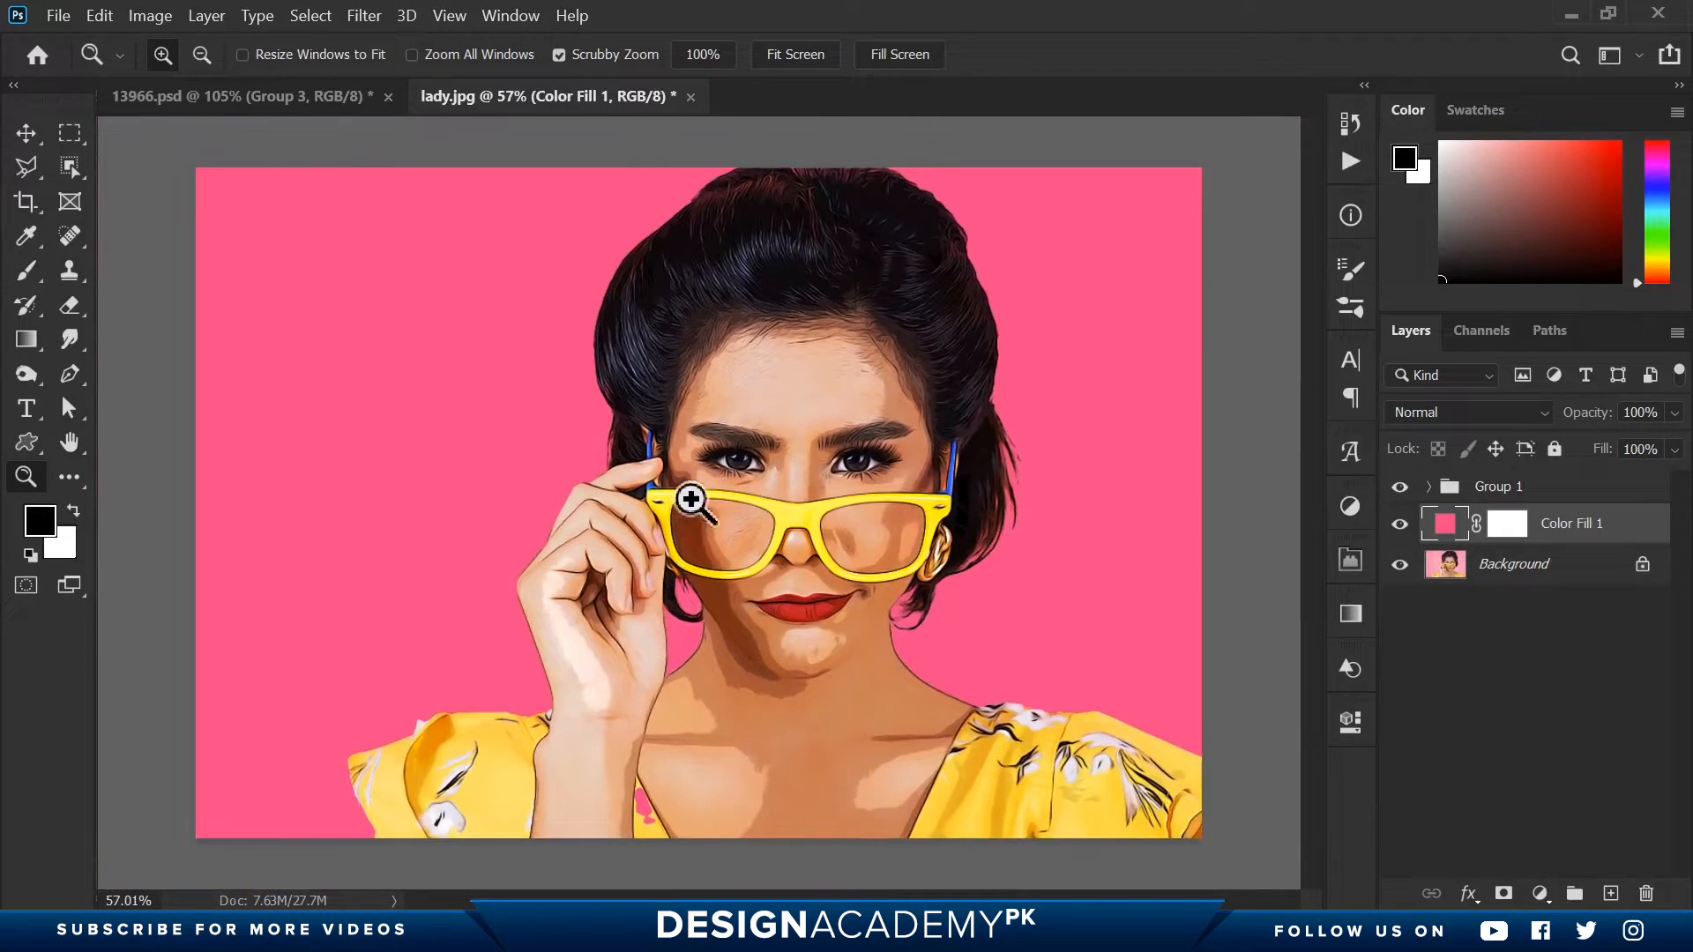
right_click(26, 445)
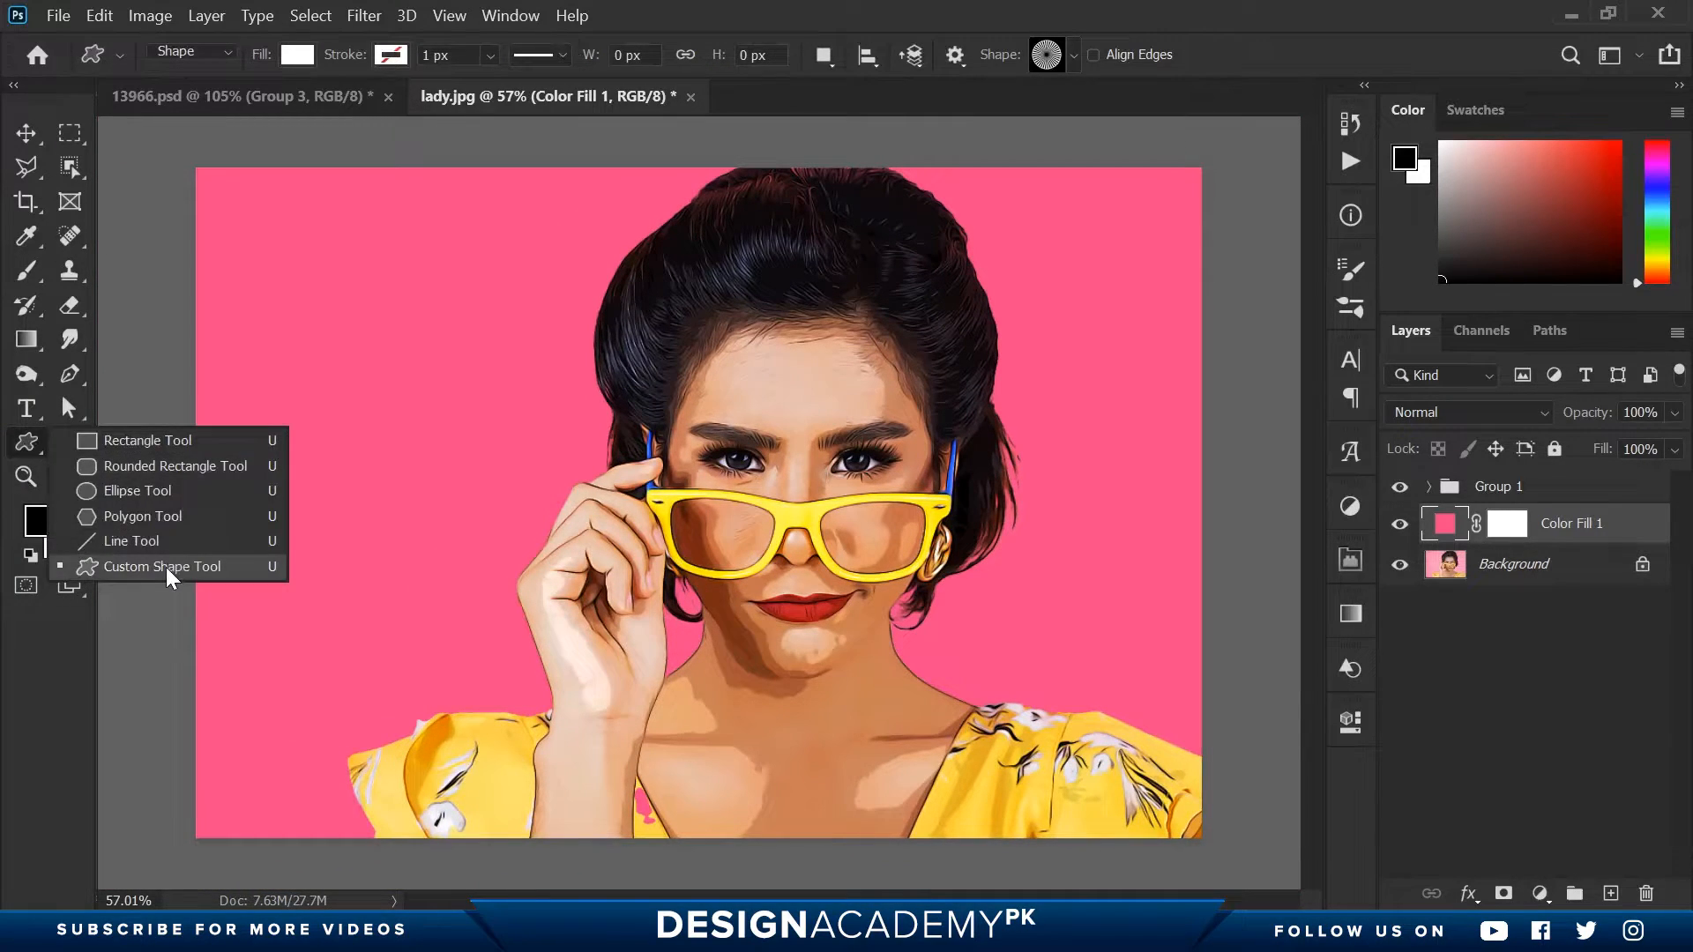
left_click(164, 569)
left_click(1046, 54)
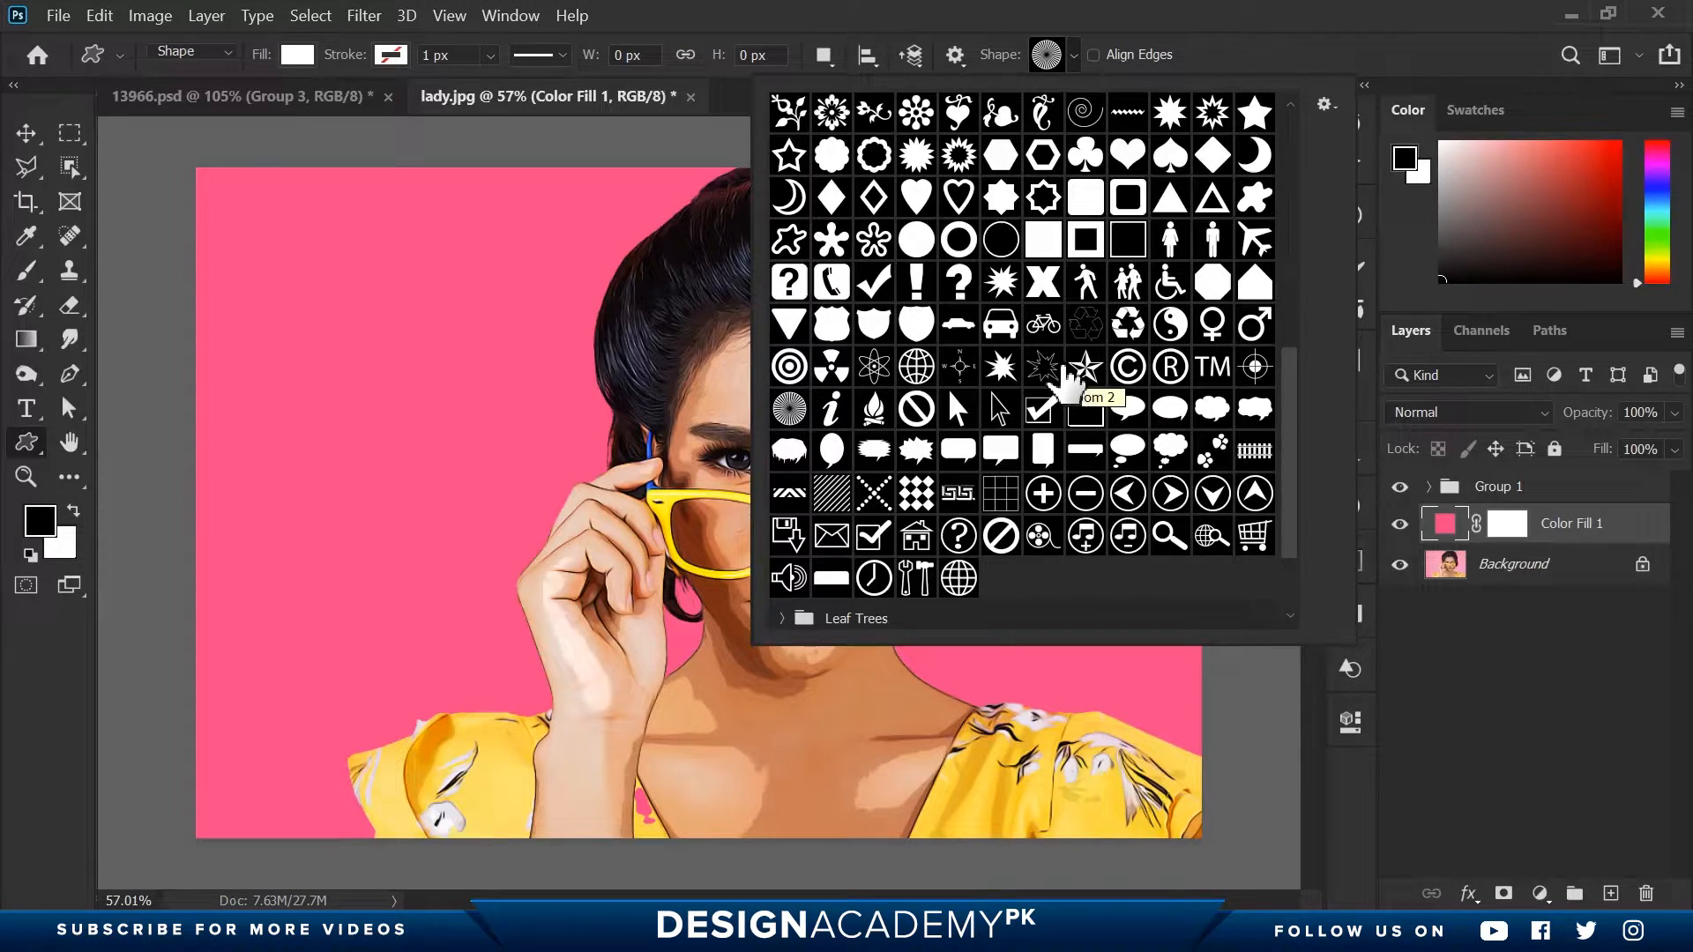
scroll(1070, 379, "up", 2)
mouse_move(1292, 361)
left_mouse_down()
mouse_move(1284, 199)
mouse_move(1295, 355)
left_mouse_up()
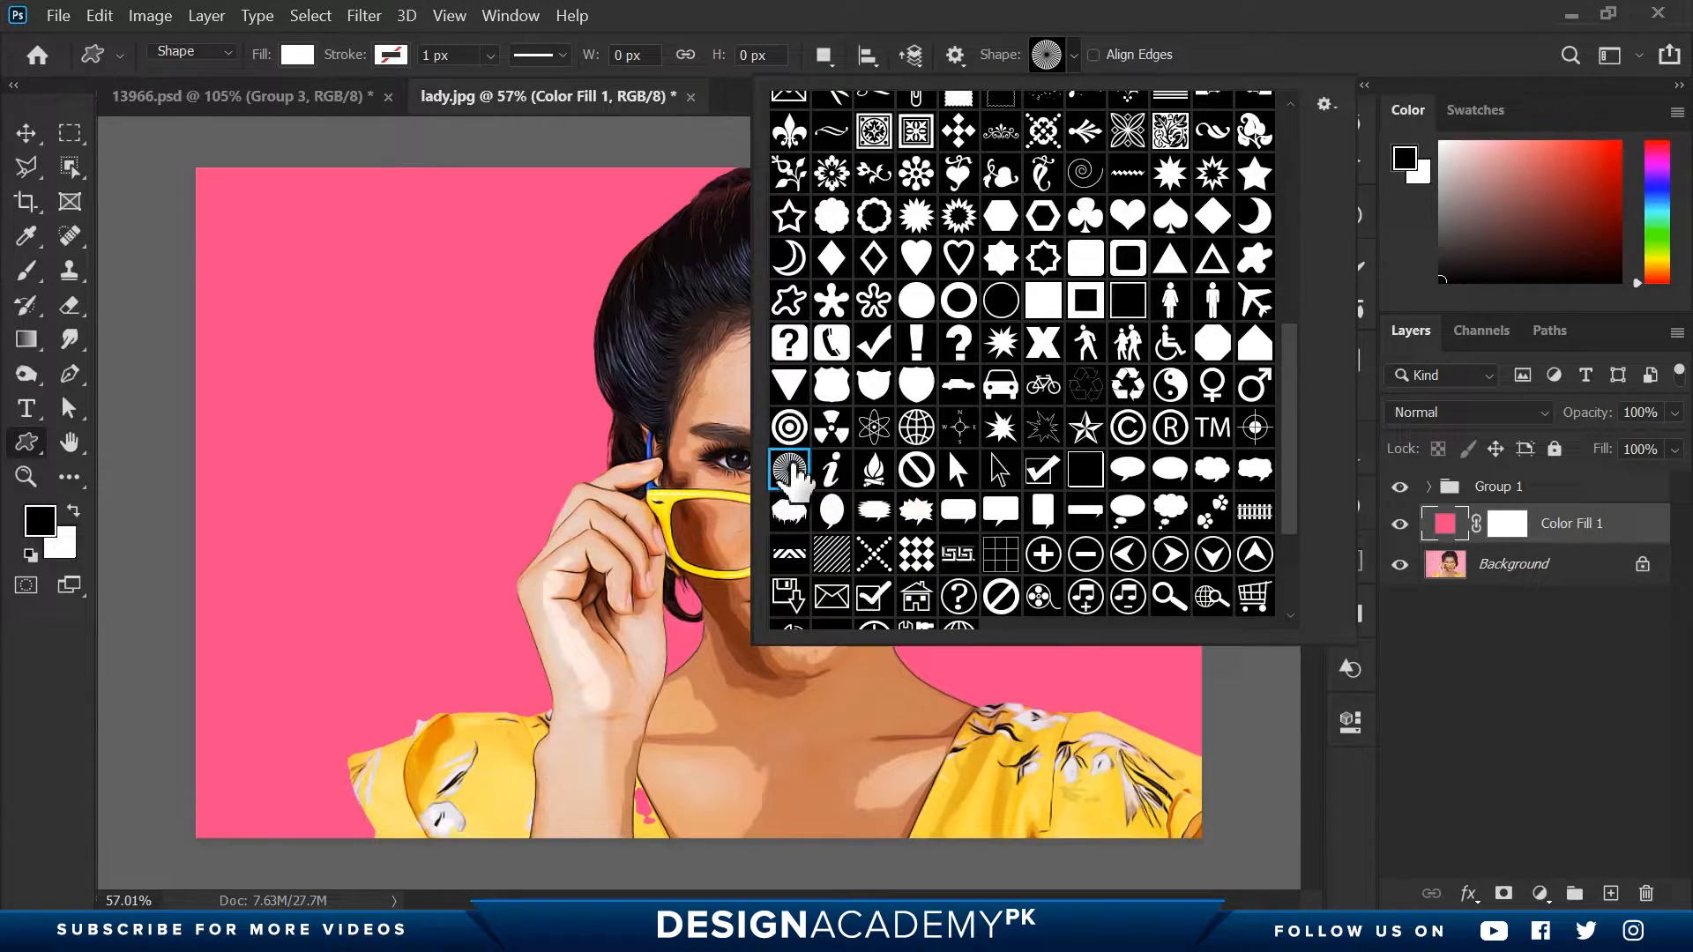
left_click(1326, 105)
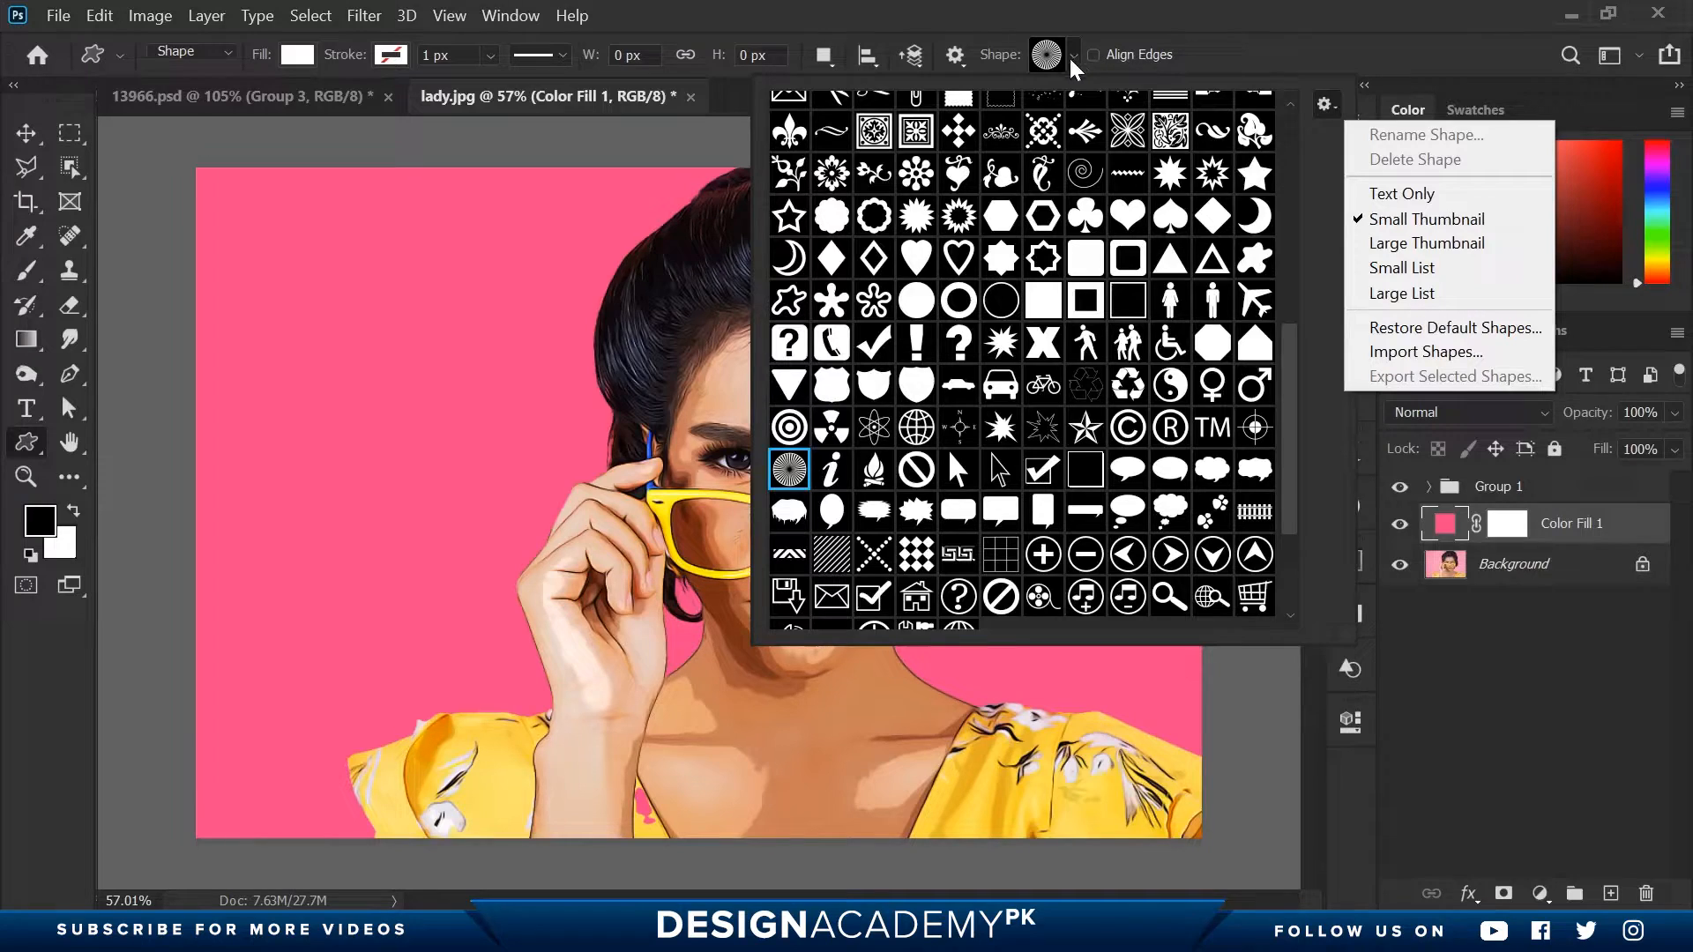
left_click(1155, 4)
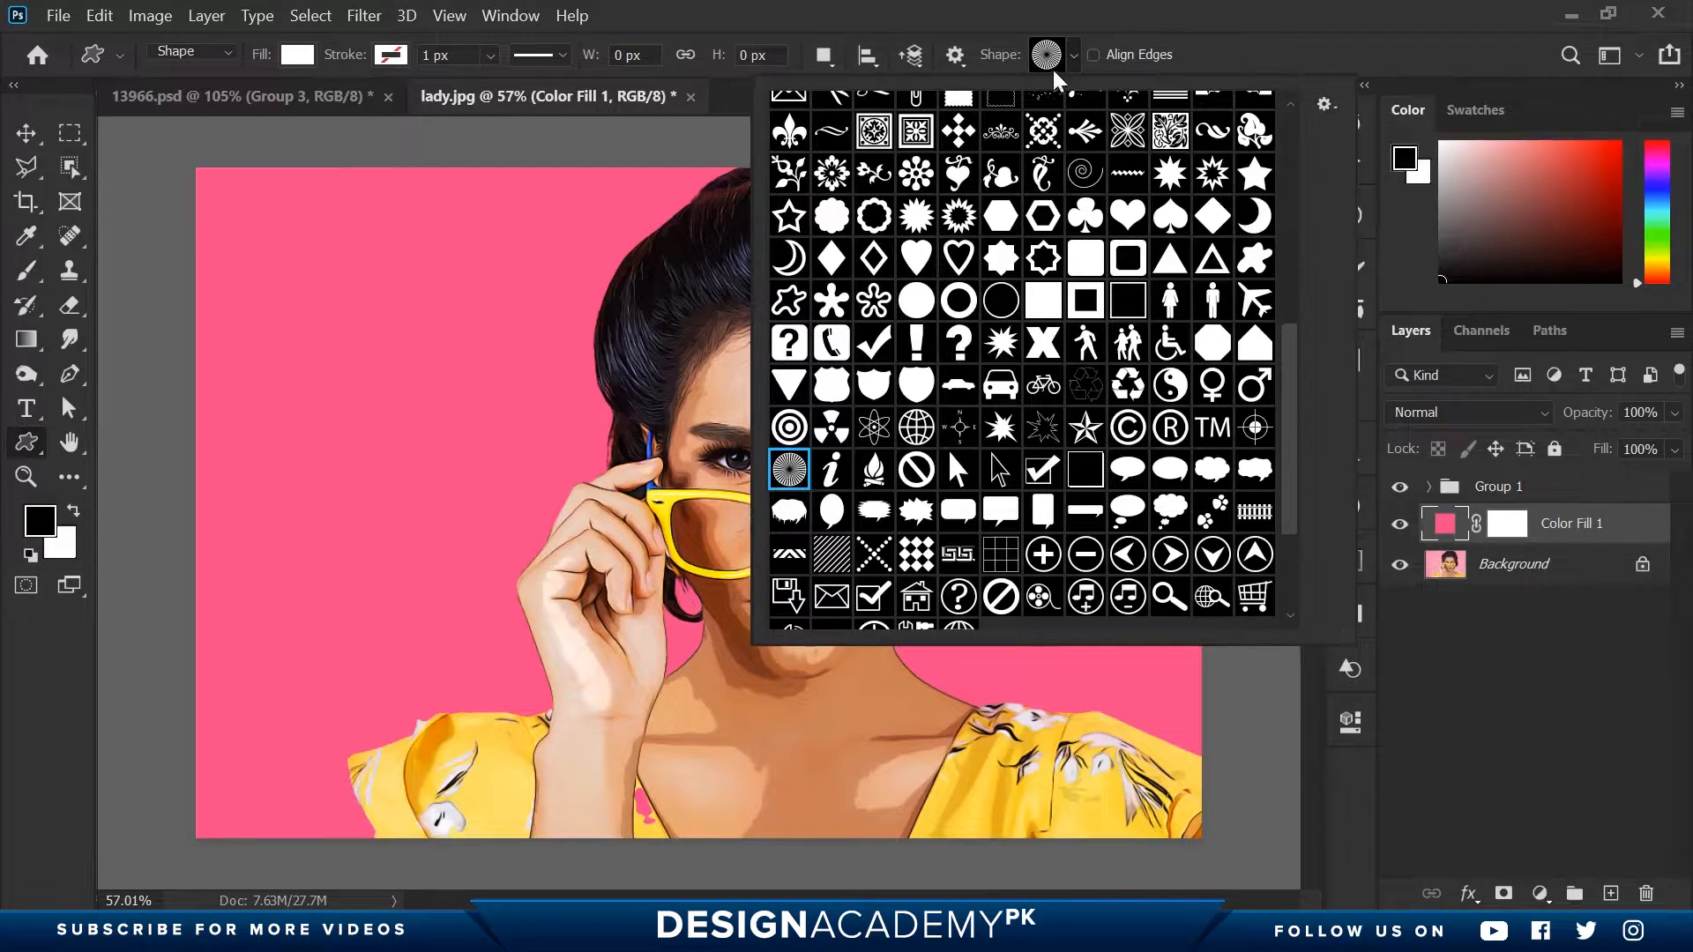
left_click(1076, 68)
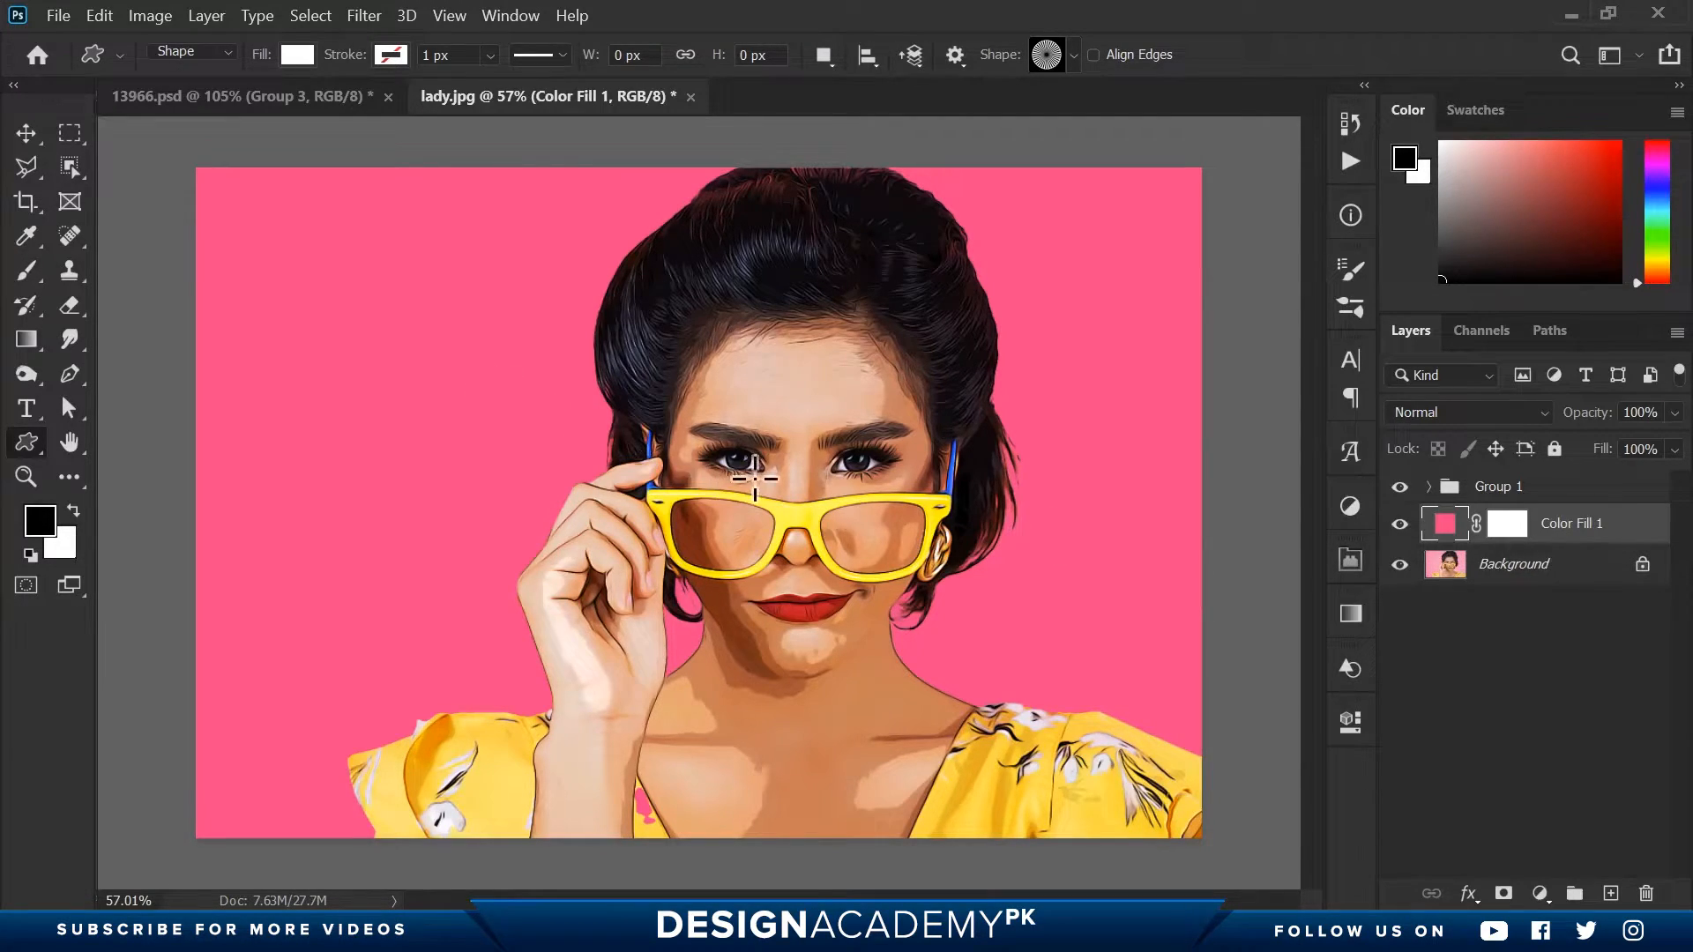
Draw a large white circular sunburst centred on the woman's face, above Color Fill 1 and behind the portrait group.
left_click_drag(744, 477, 1464, 950)
key("shift")
key("alt")
key("ctrl+space")
left_click(558, 381, "ctrl+alt")
key("v")
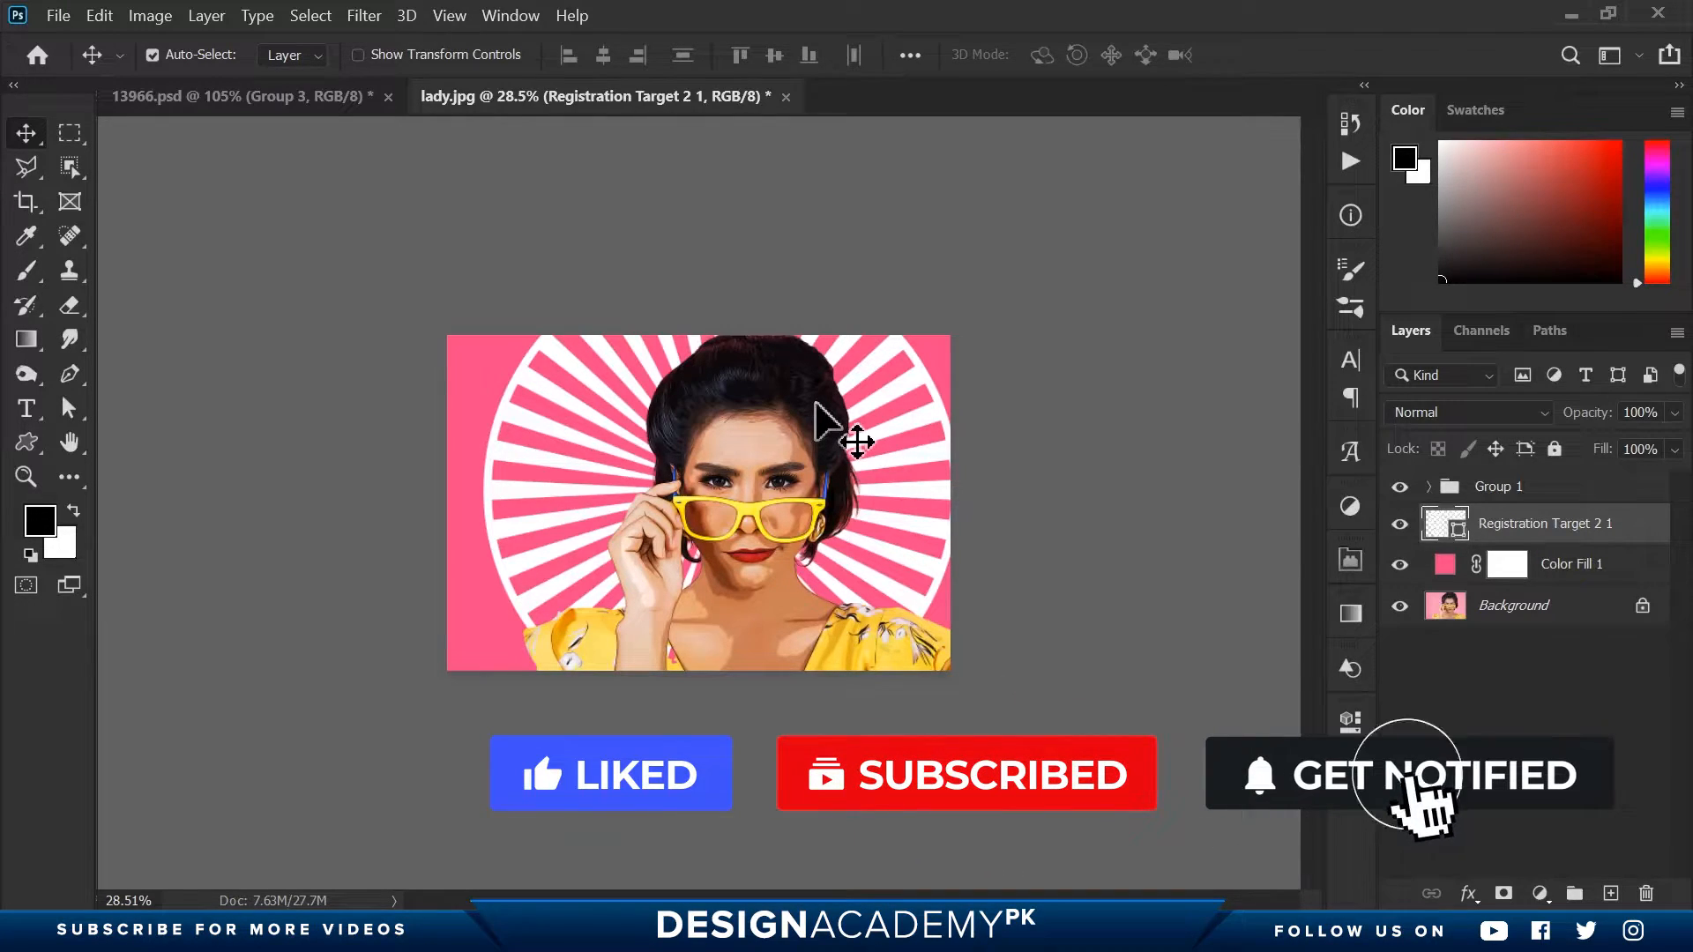
Scale the sunburst about its centre to about 153% so it covers the canvas, and shift it slightly behind the head.
key("ctrl+t")
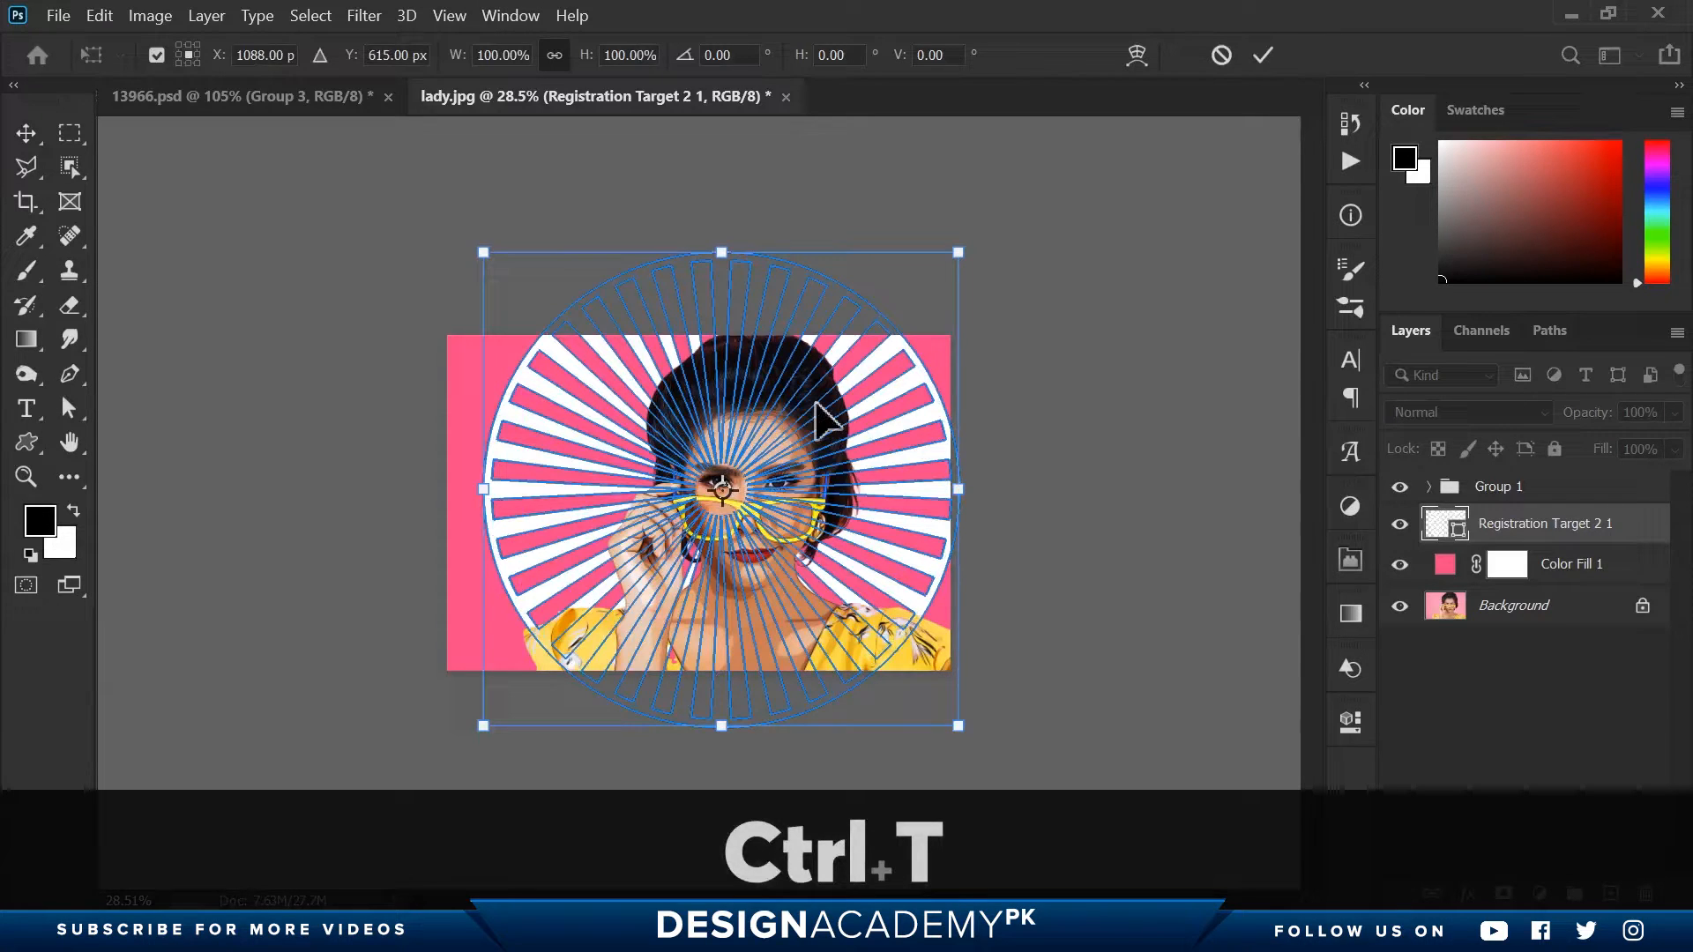
left_click_drag(961, 251, 1119, 154)
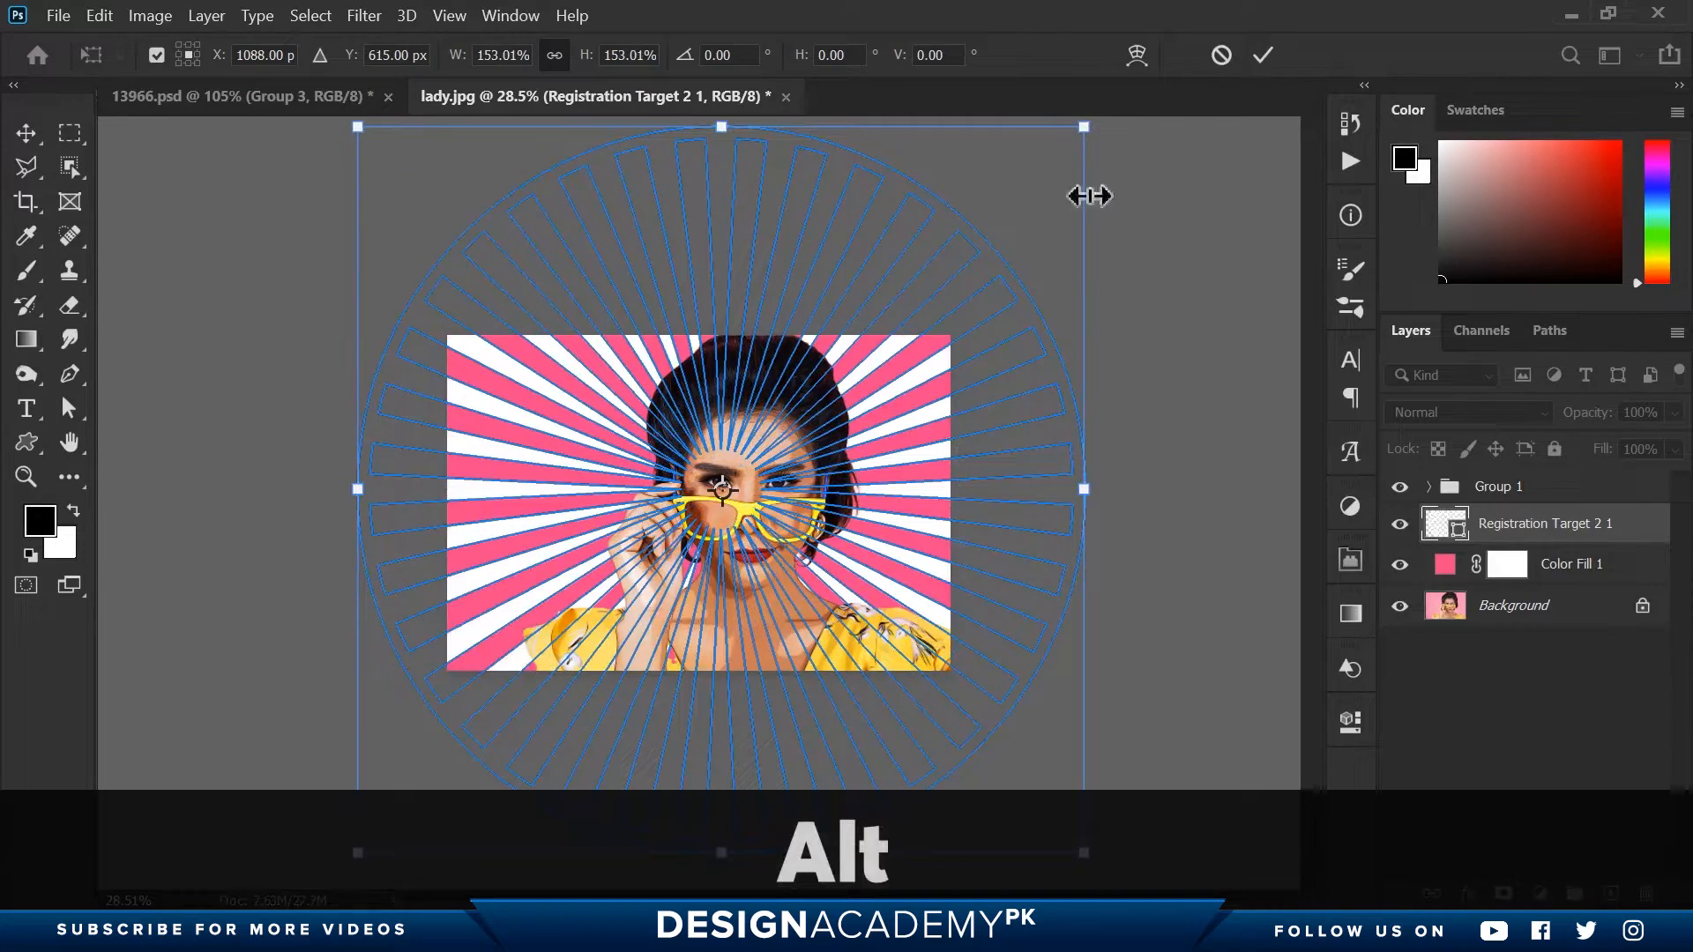
key("Return")
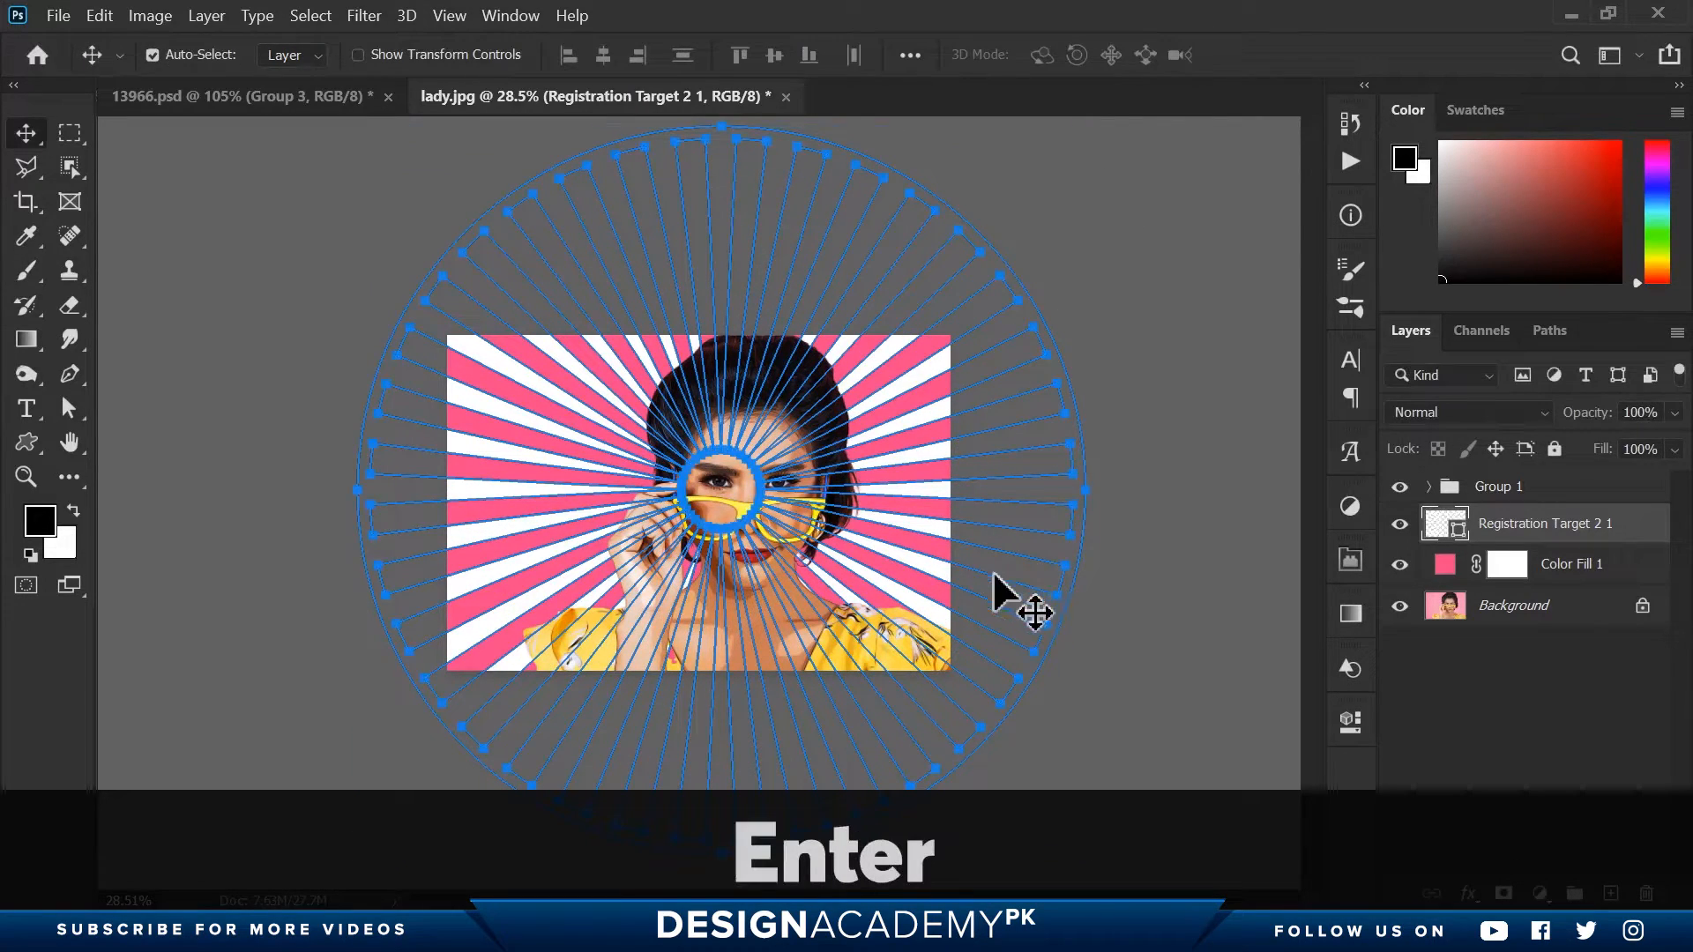
left_click_drag(919, 488, 944, 457)
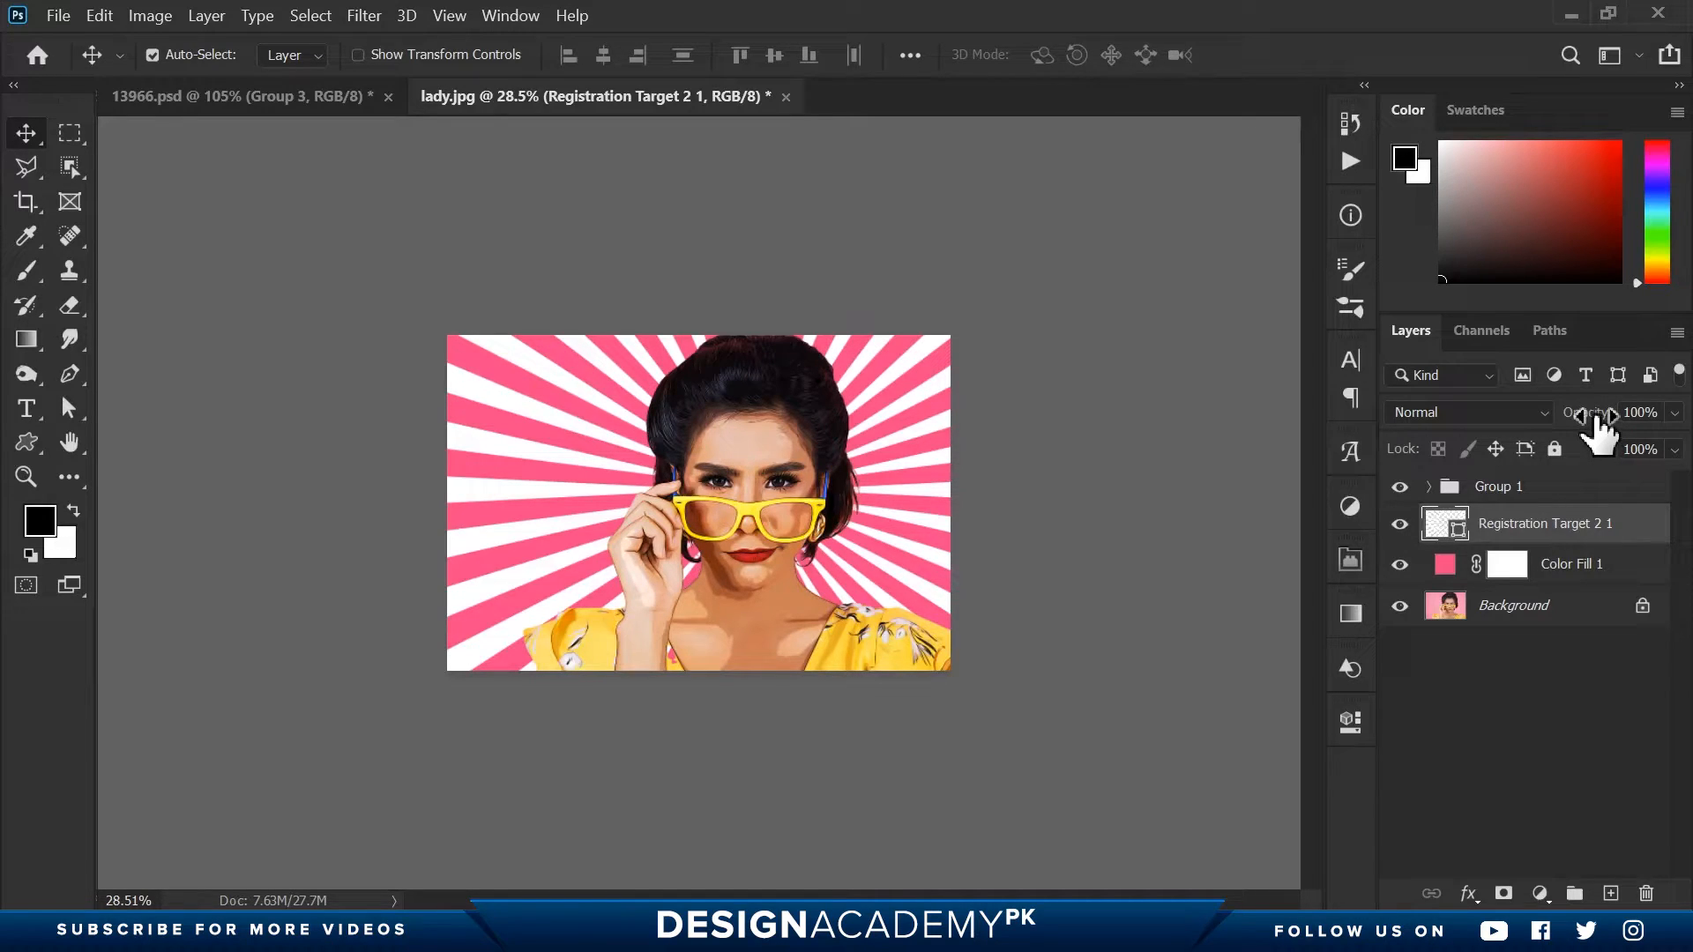
Lower the opacity of the Registration Target 2 1 sunburst layer.
left_click_drag(1599, 427, 1517, 439)
left_click(25, 476)
left_click_drag(824, 601, 887, 602)
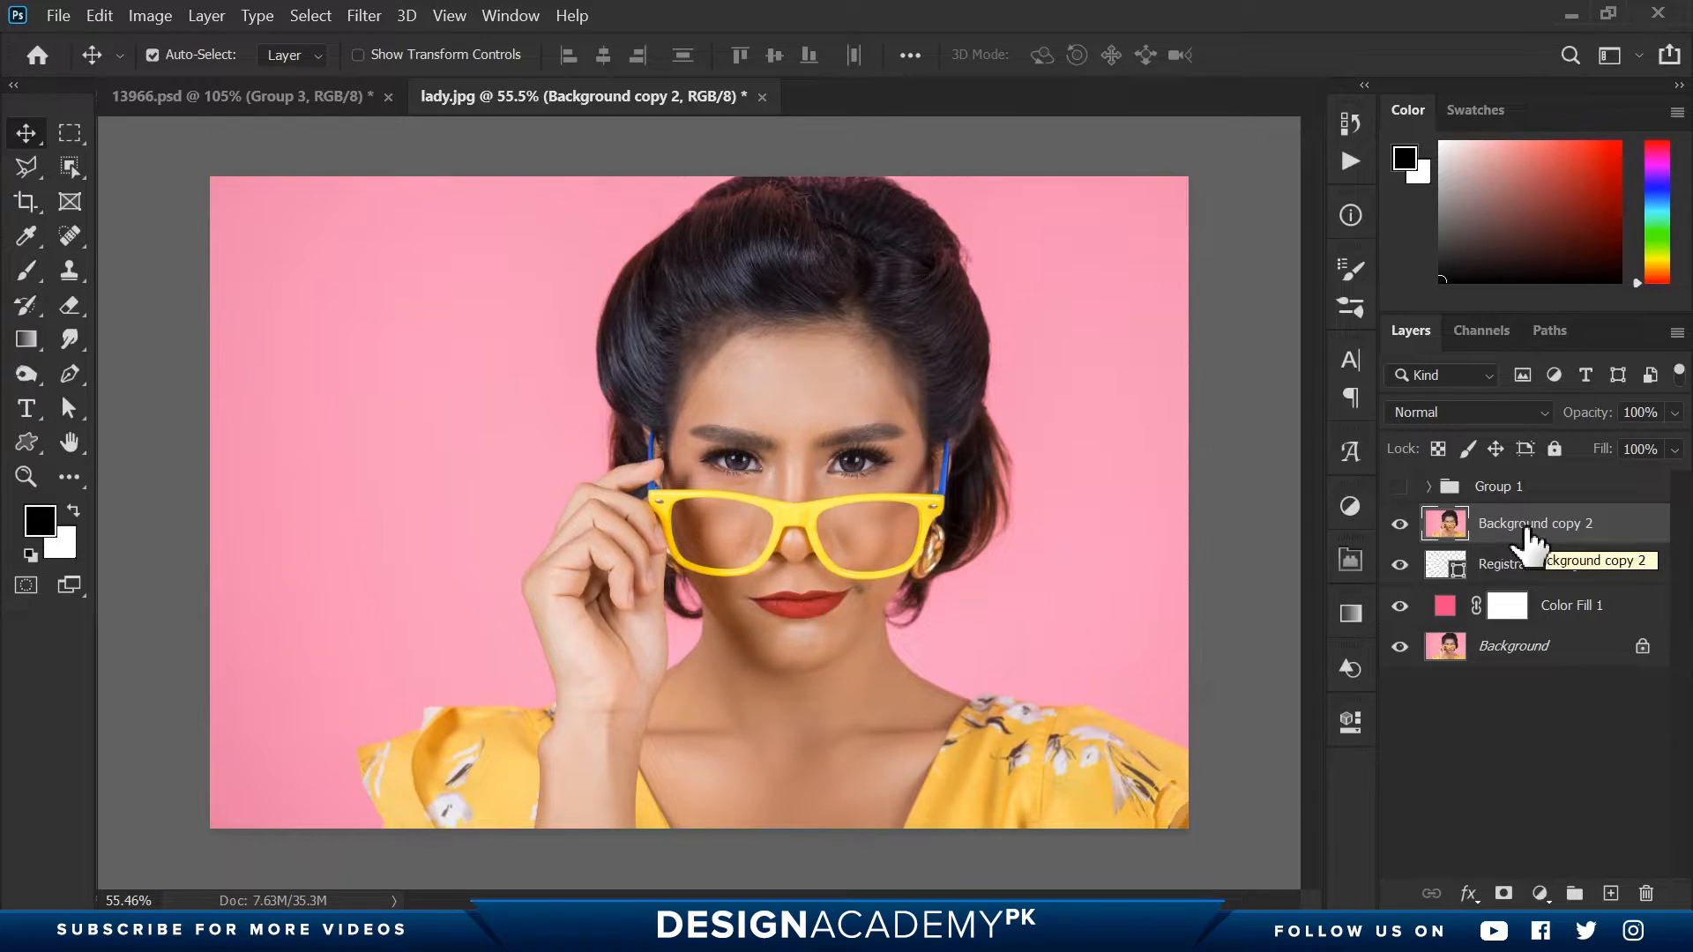
Apply a Color Halftone filter to Background copy 2 with a 20-pixel maximum radius and all four channel angles at 50.
left_click(363, 17)
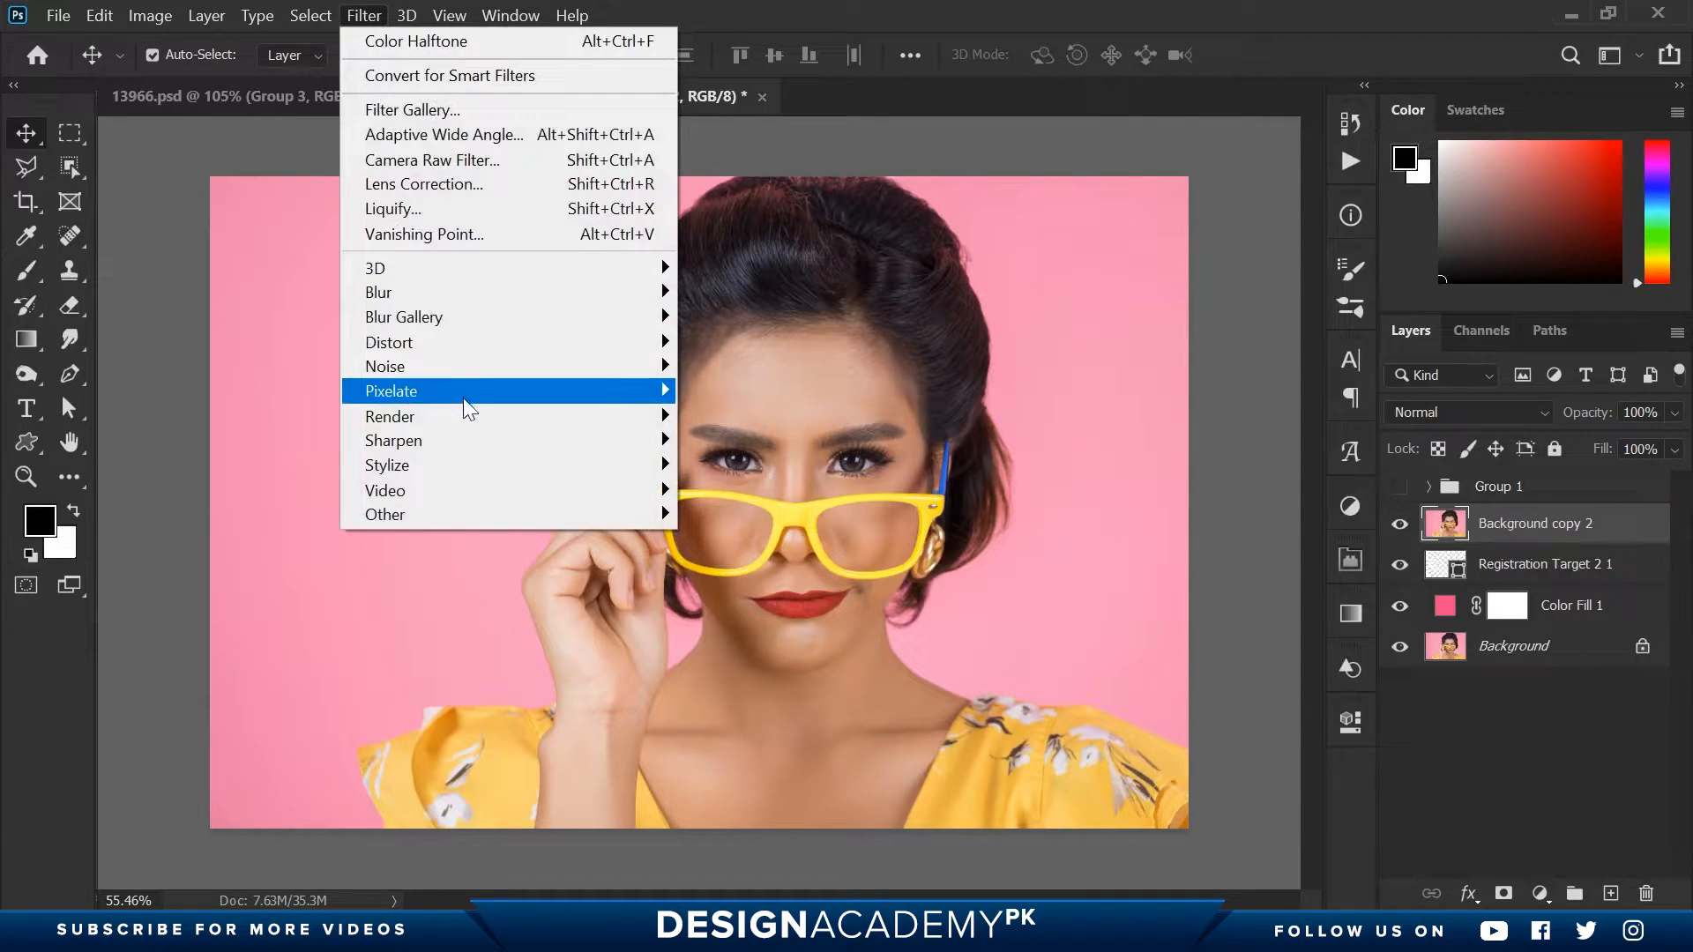
mouse_move(463, 399)
left_click(720, 391)
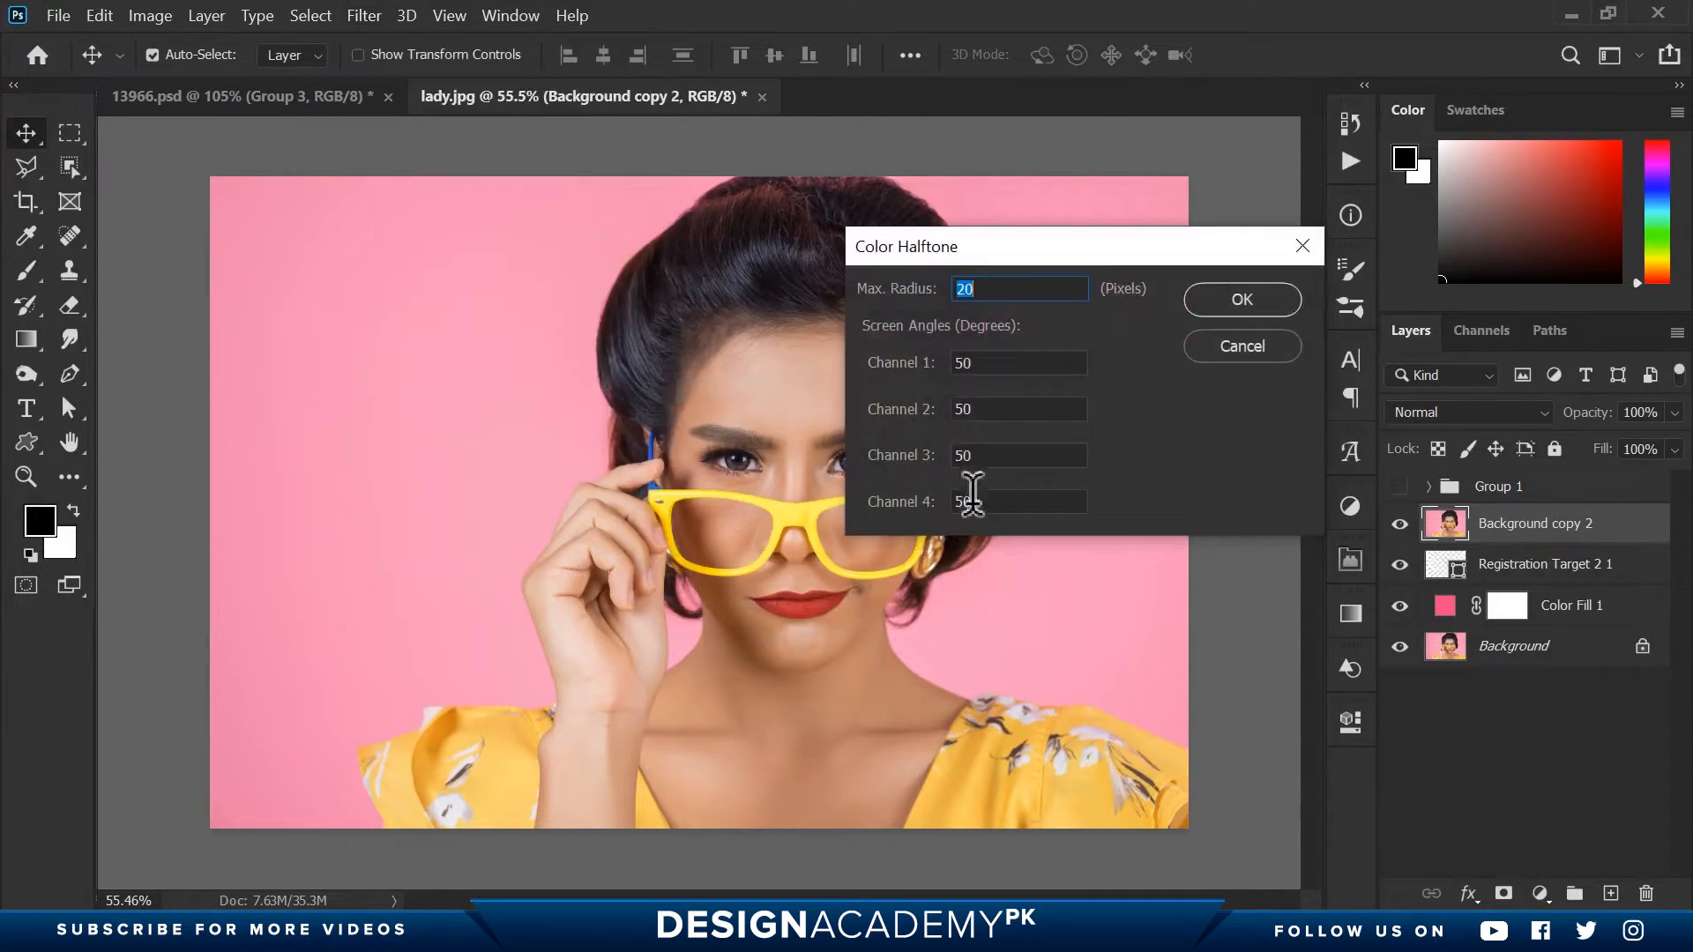
left_click_drag(978, 256, 820, 252)
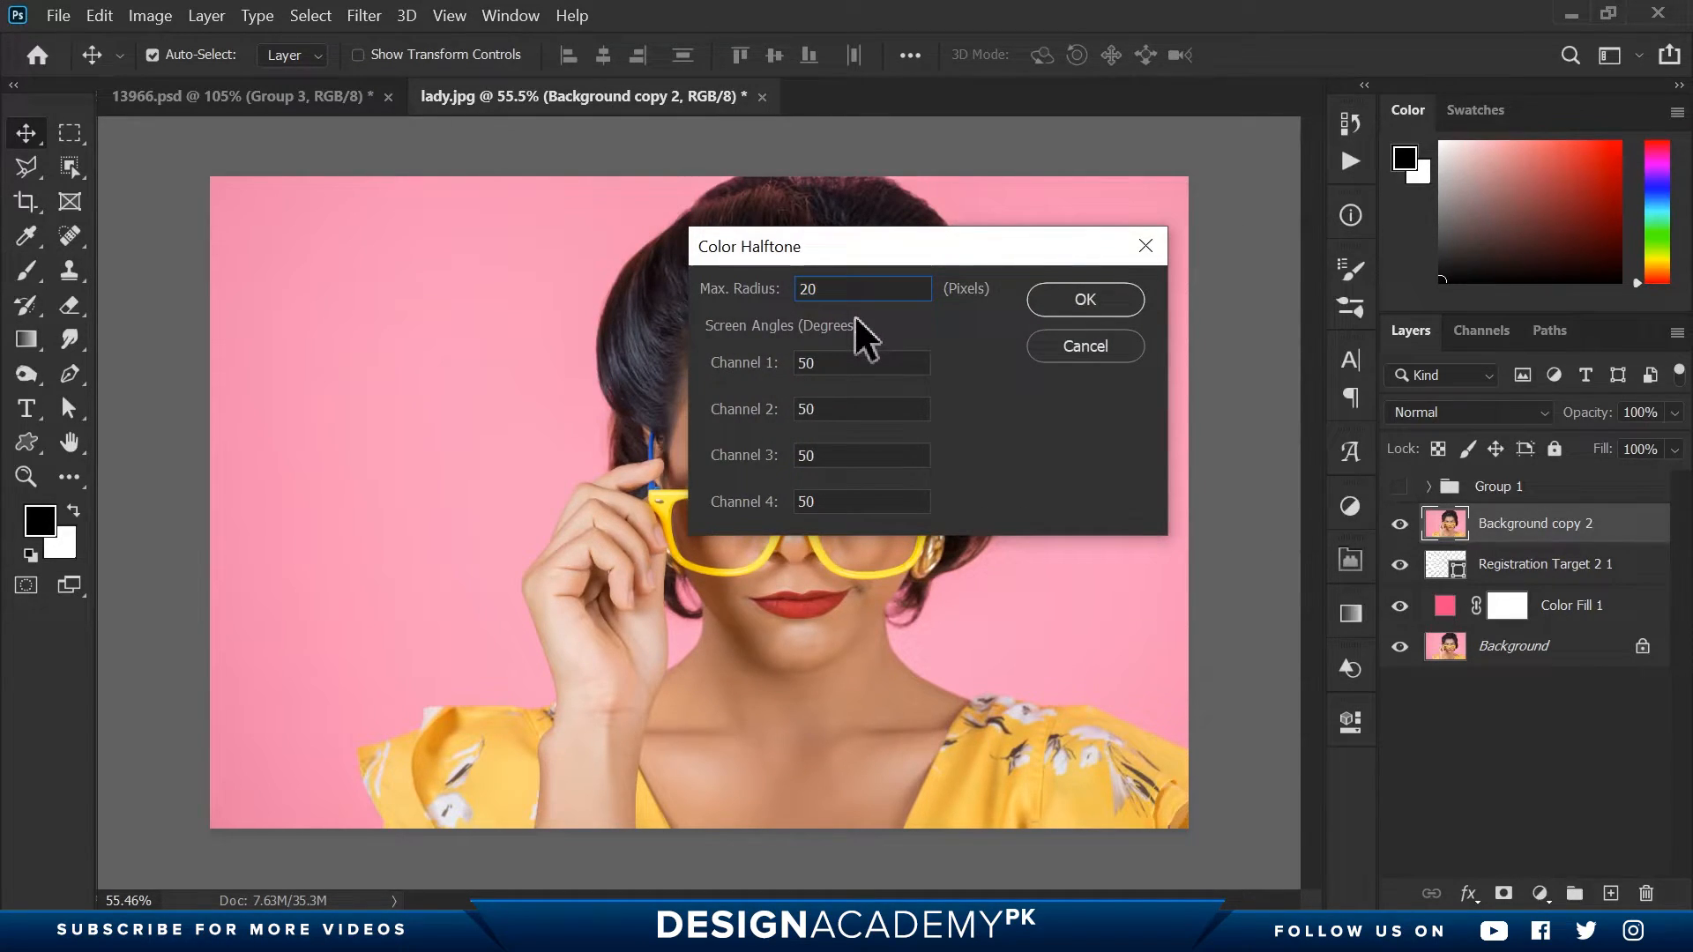
left_click(1081, 305)
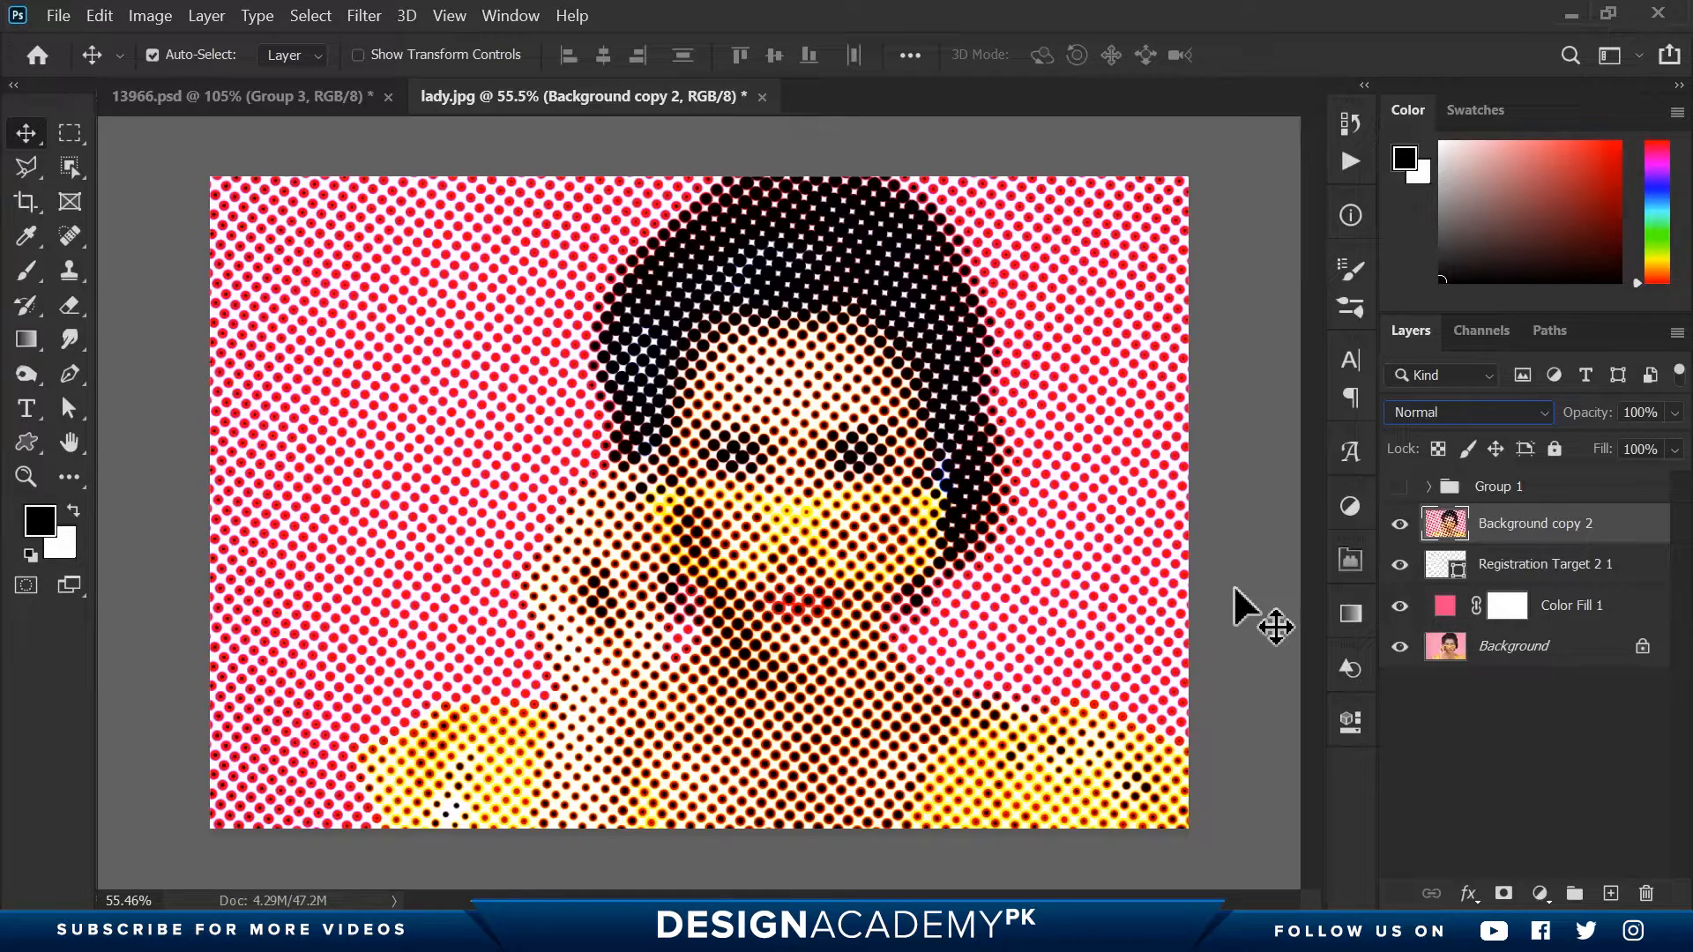
Convert the halftone layer Background copy 2 to black and white with the Reds at -42%.
left_click(160, 18)
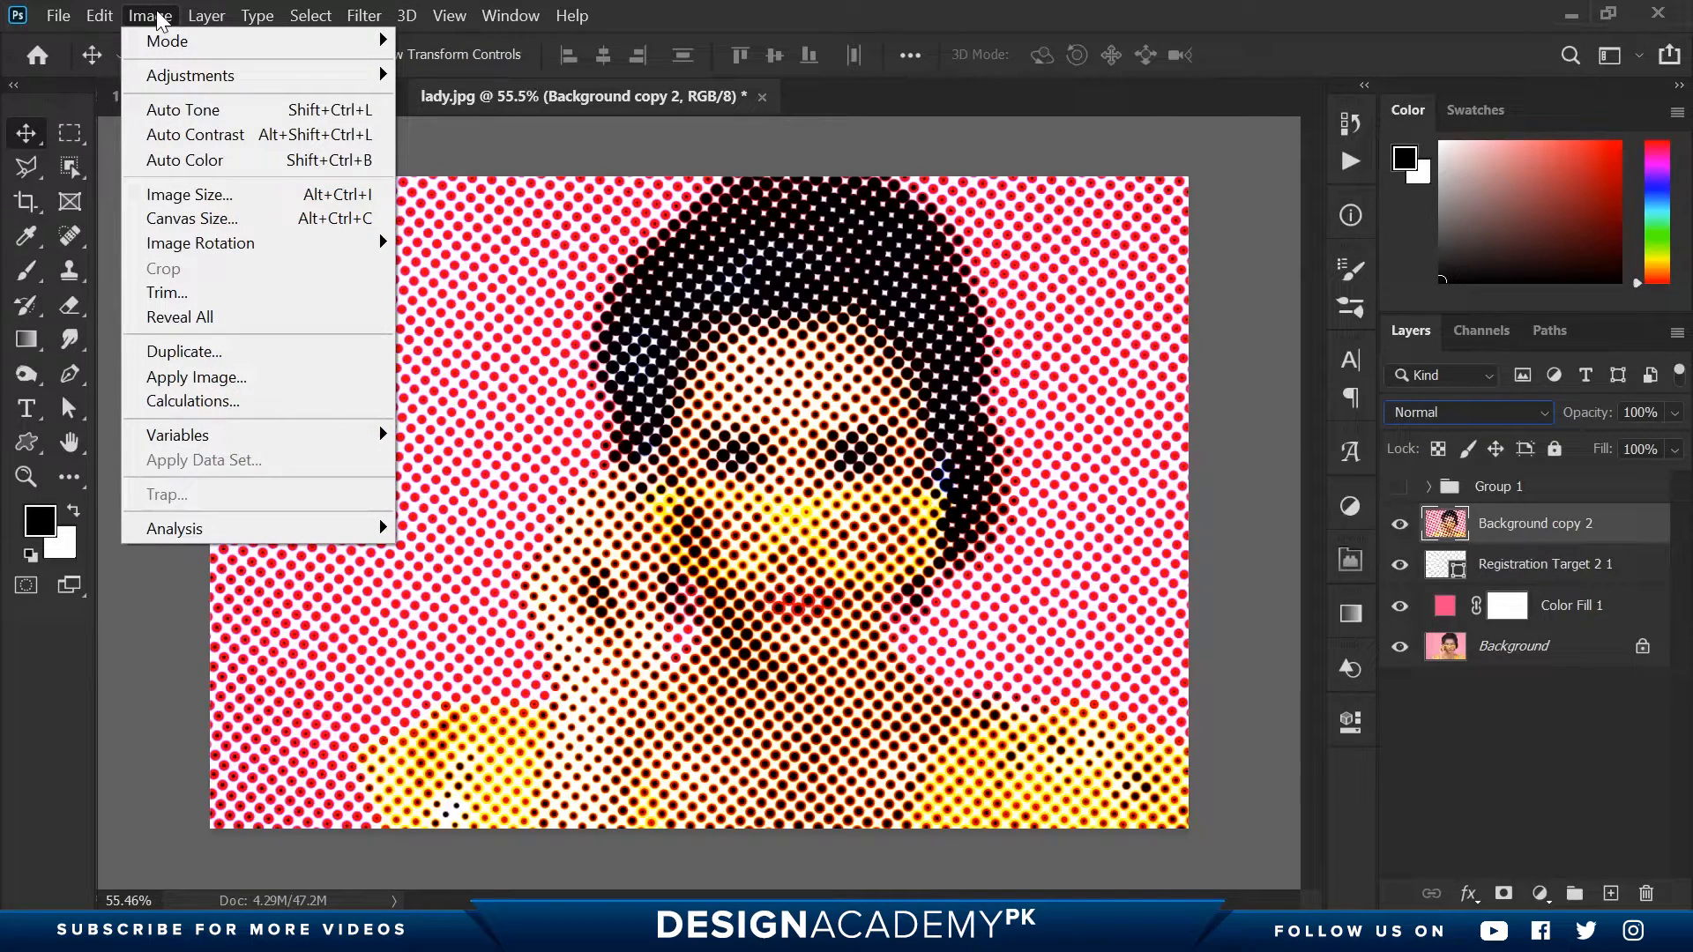
mouse_move(155, 76)
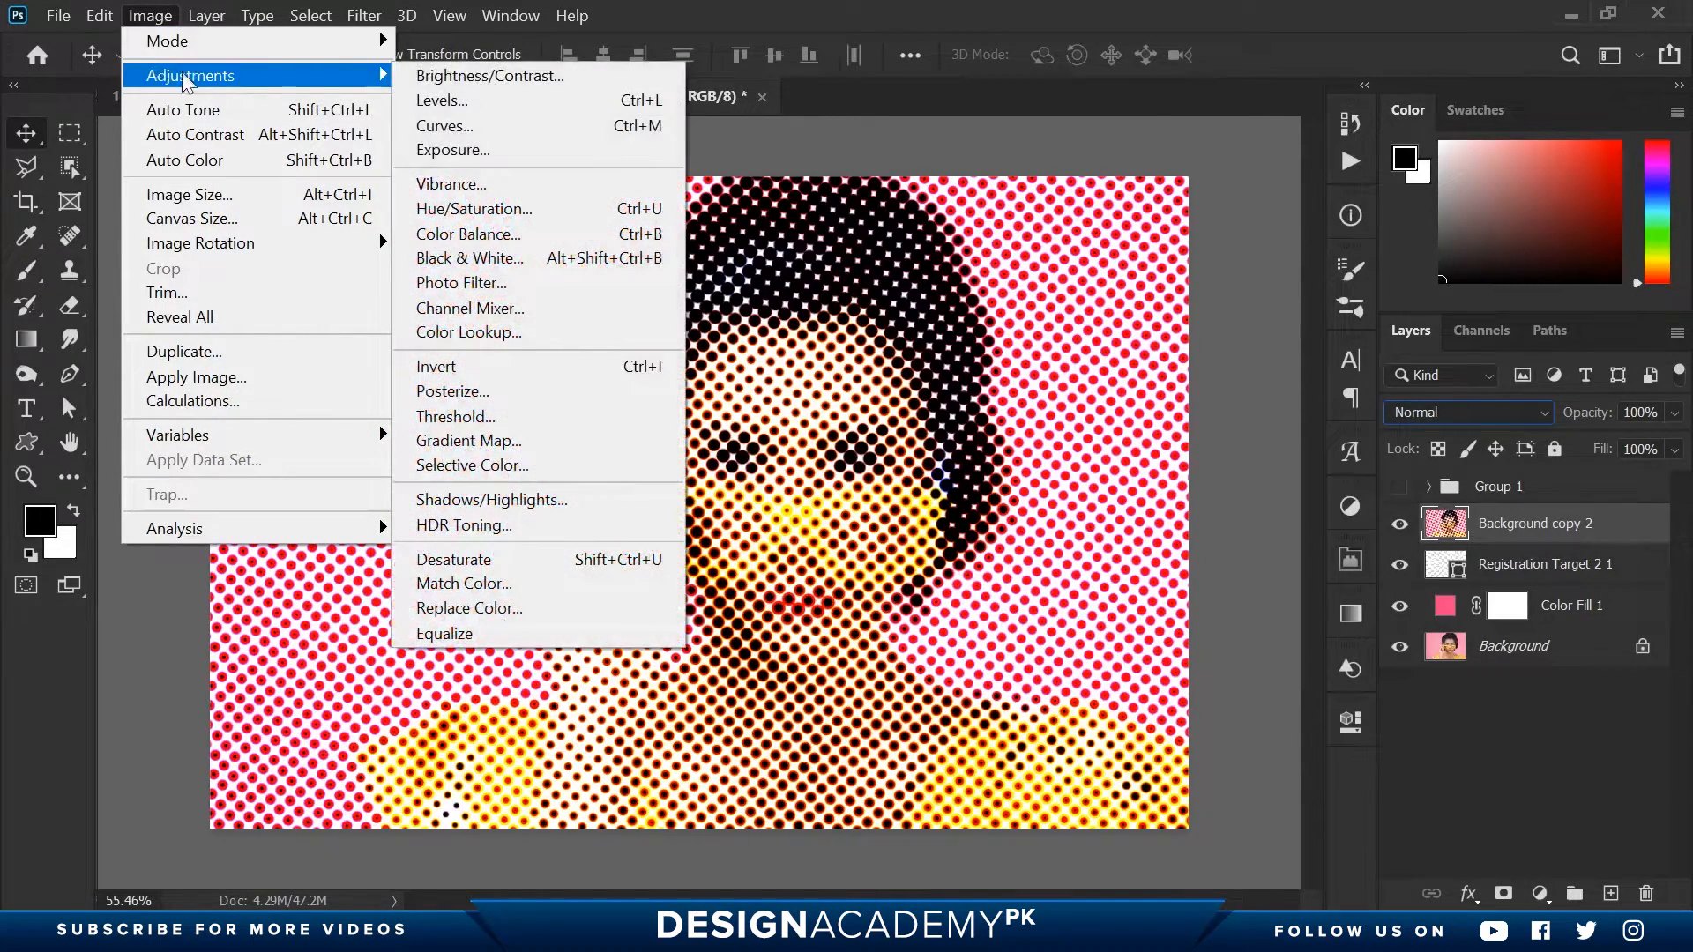
left_click(574, 264)
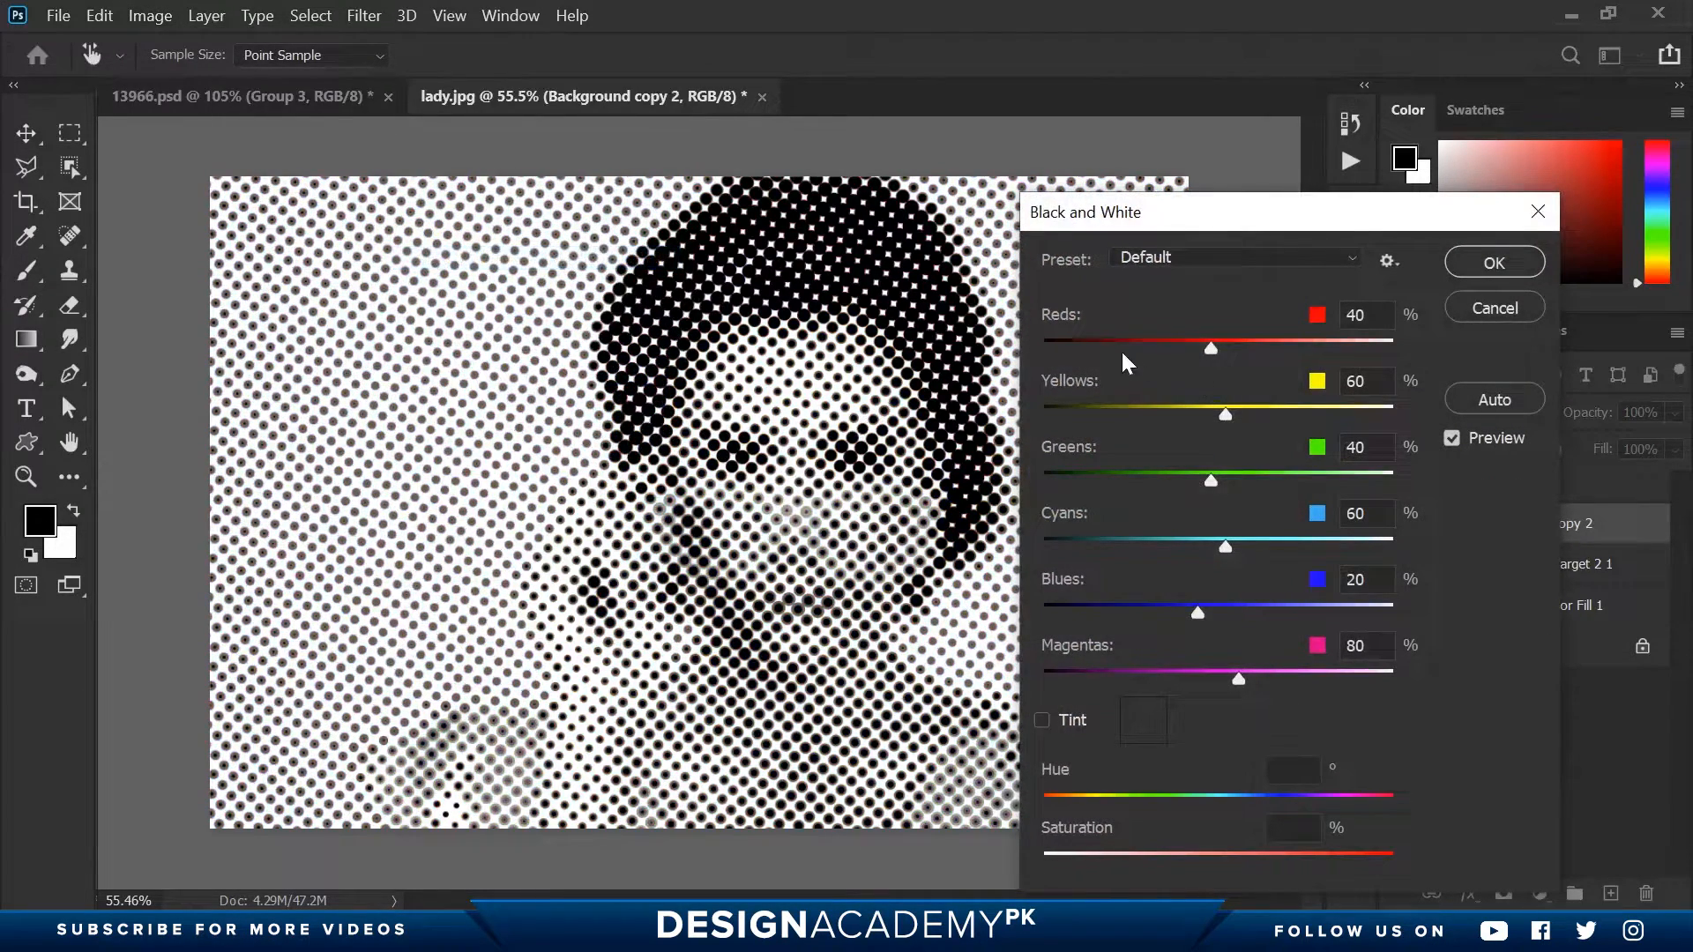
left_click_drag(1210, 343, 1140, 345)
left_click_drag(1139, 345, 1155, 344)
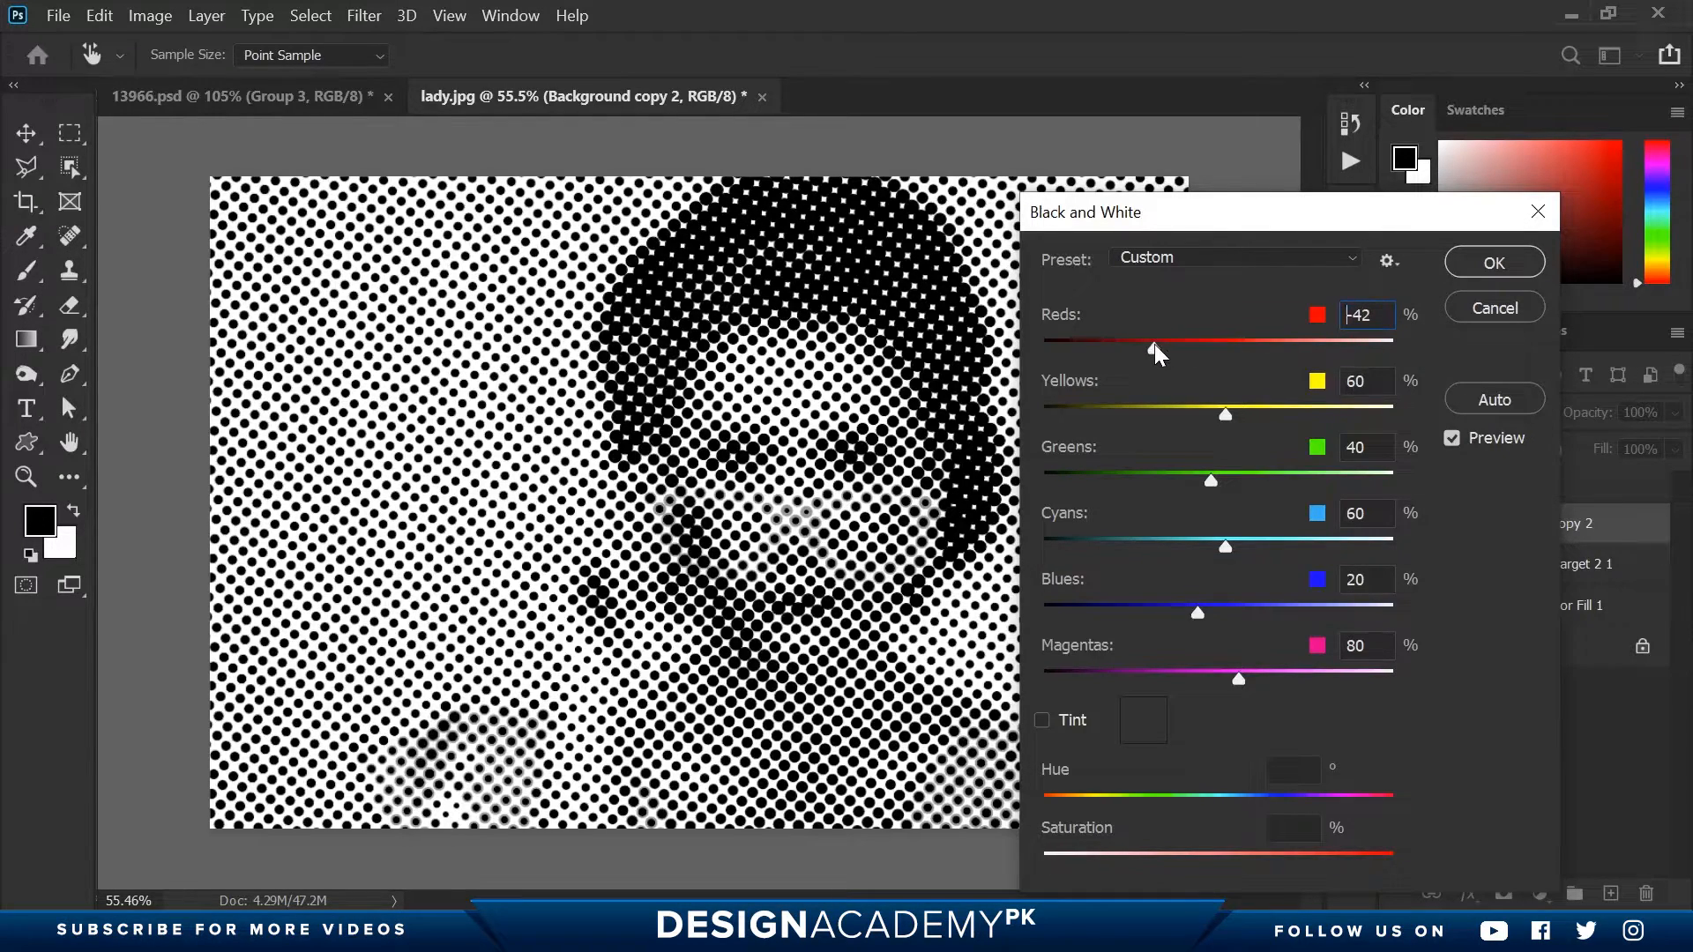
left_click(1510, 261)
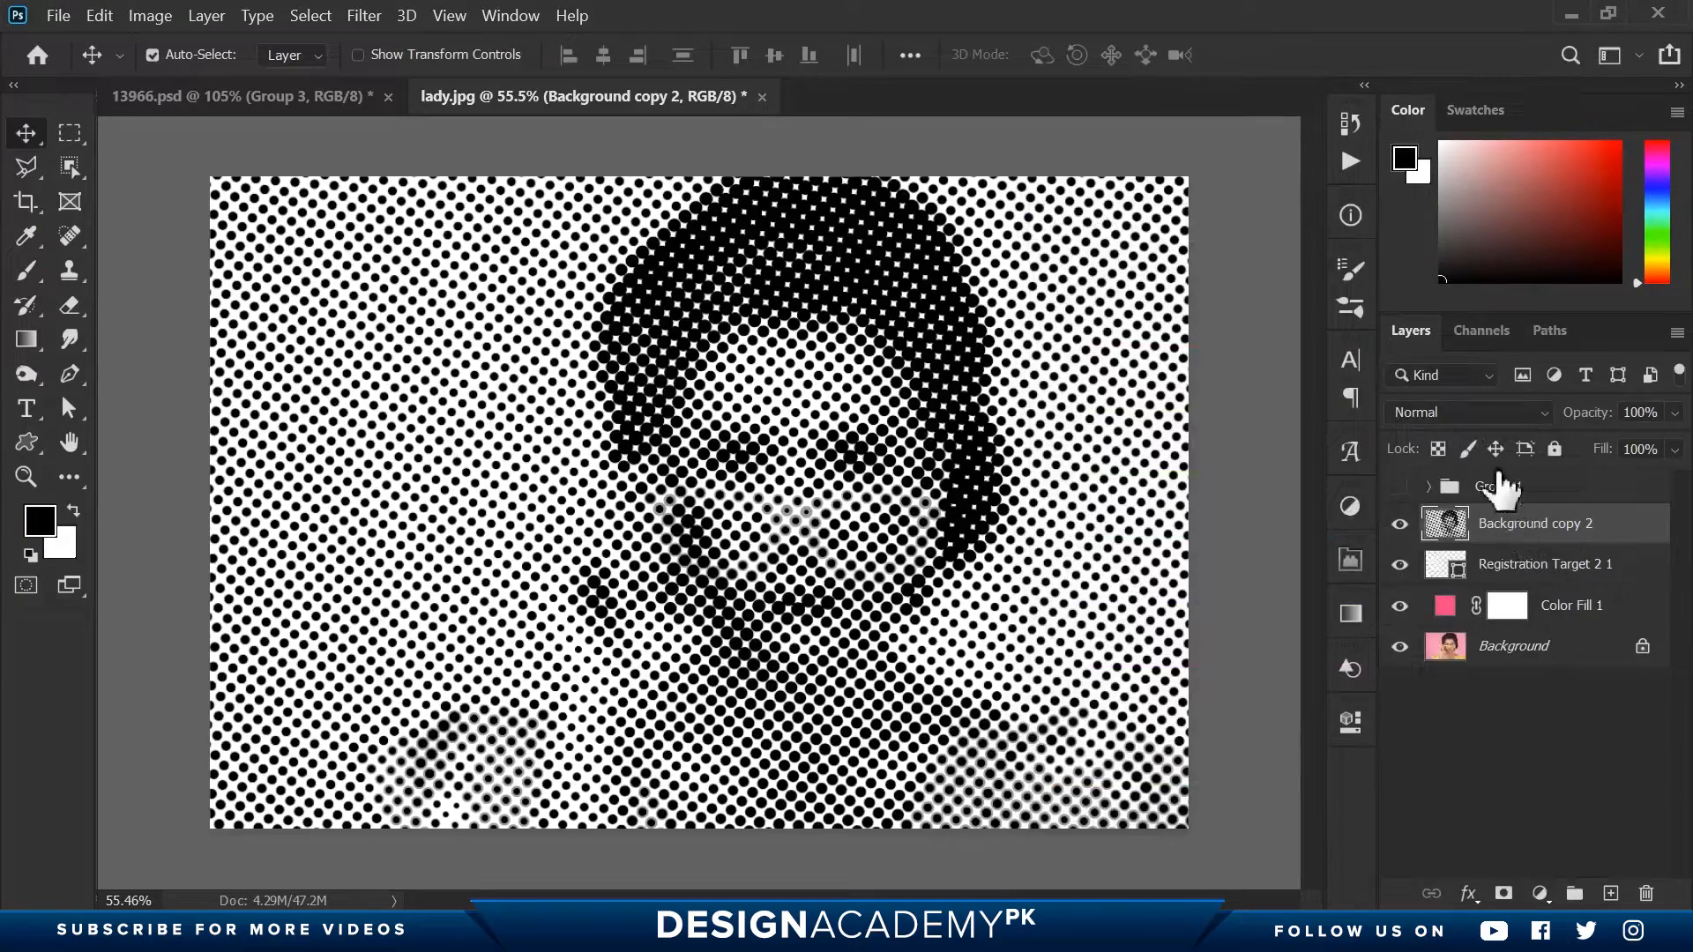
Set the Background copy 2 halftone layer to Overlay blending at 37% opacity.
left_click(1451, 411)
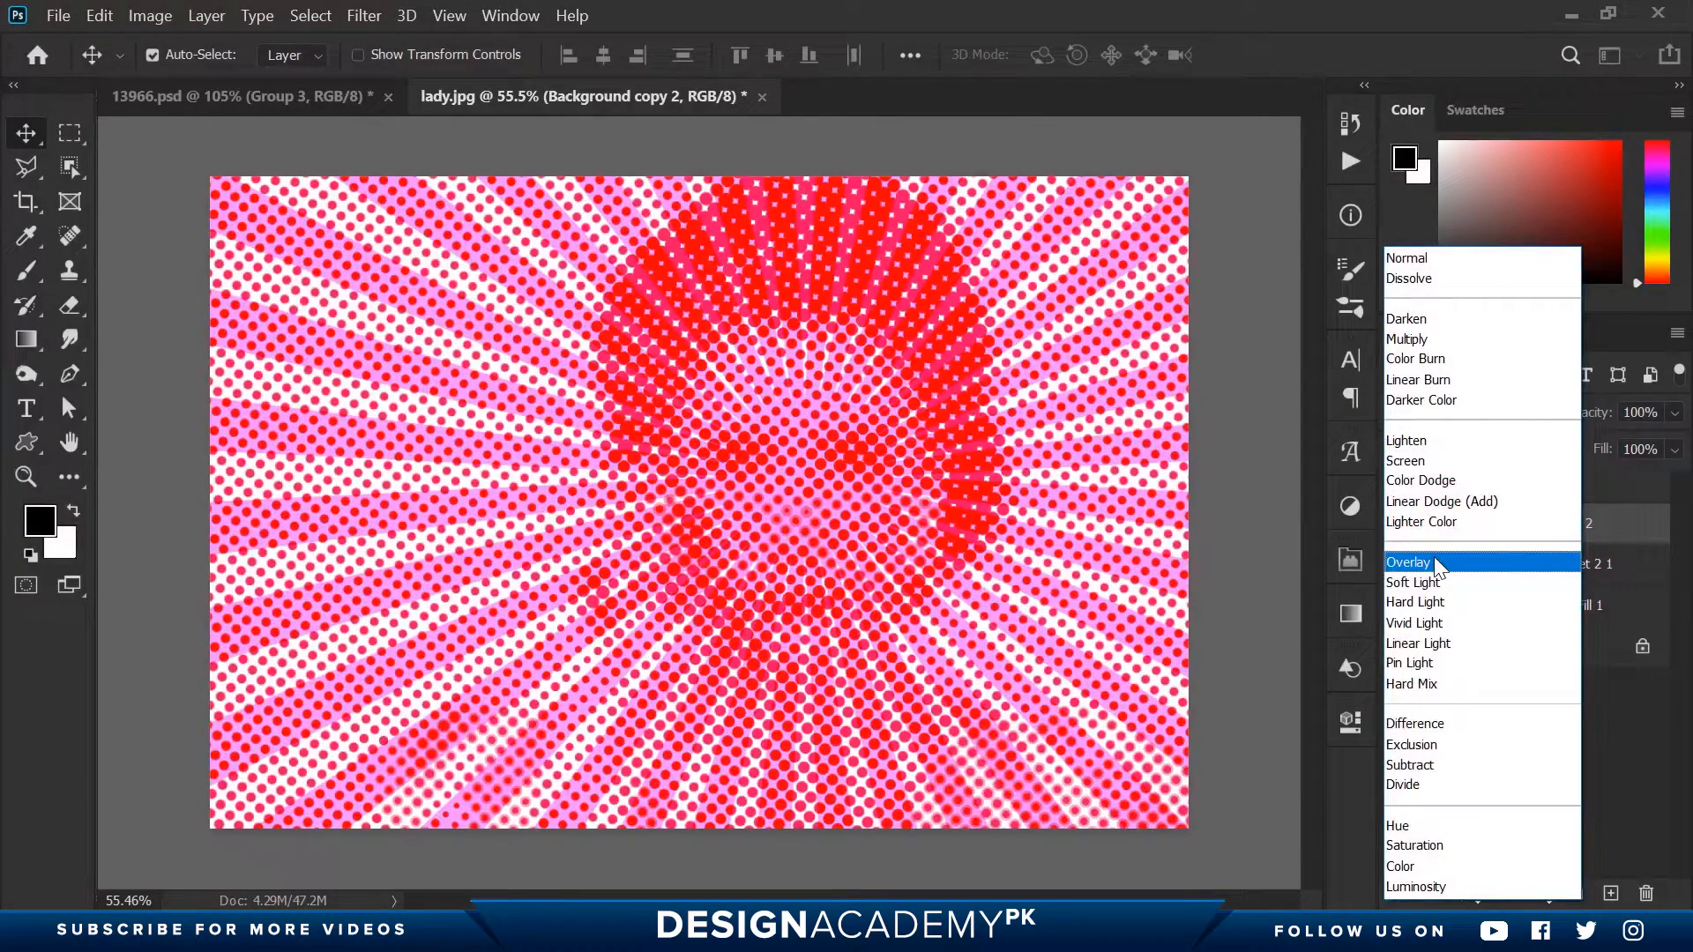
left_click(1434, 557)
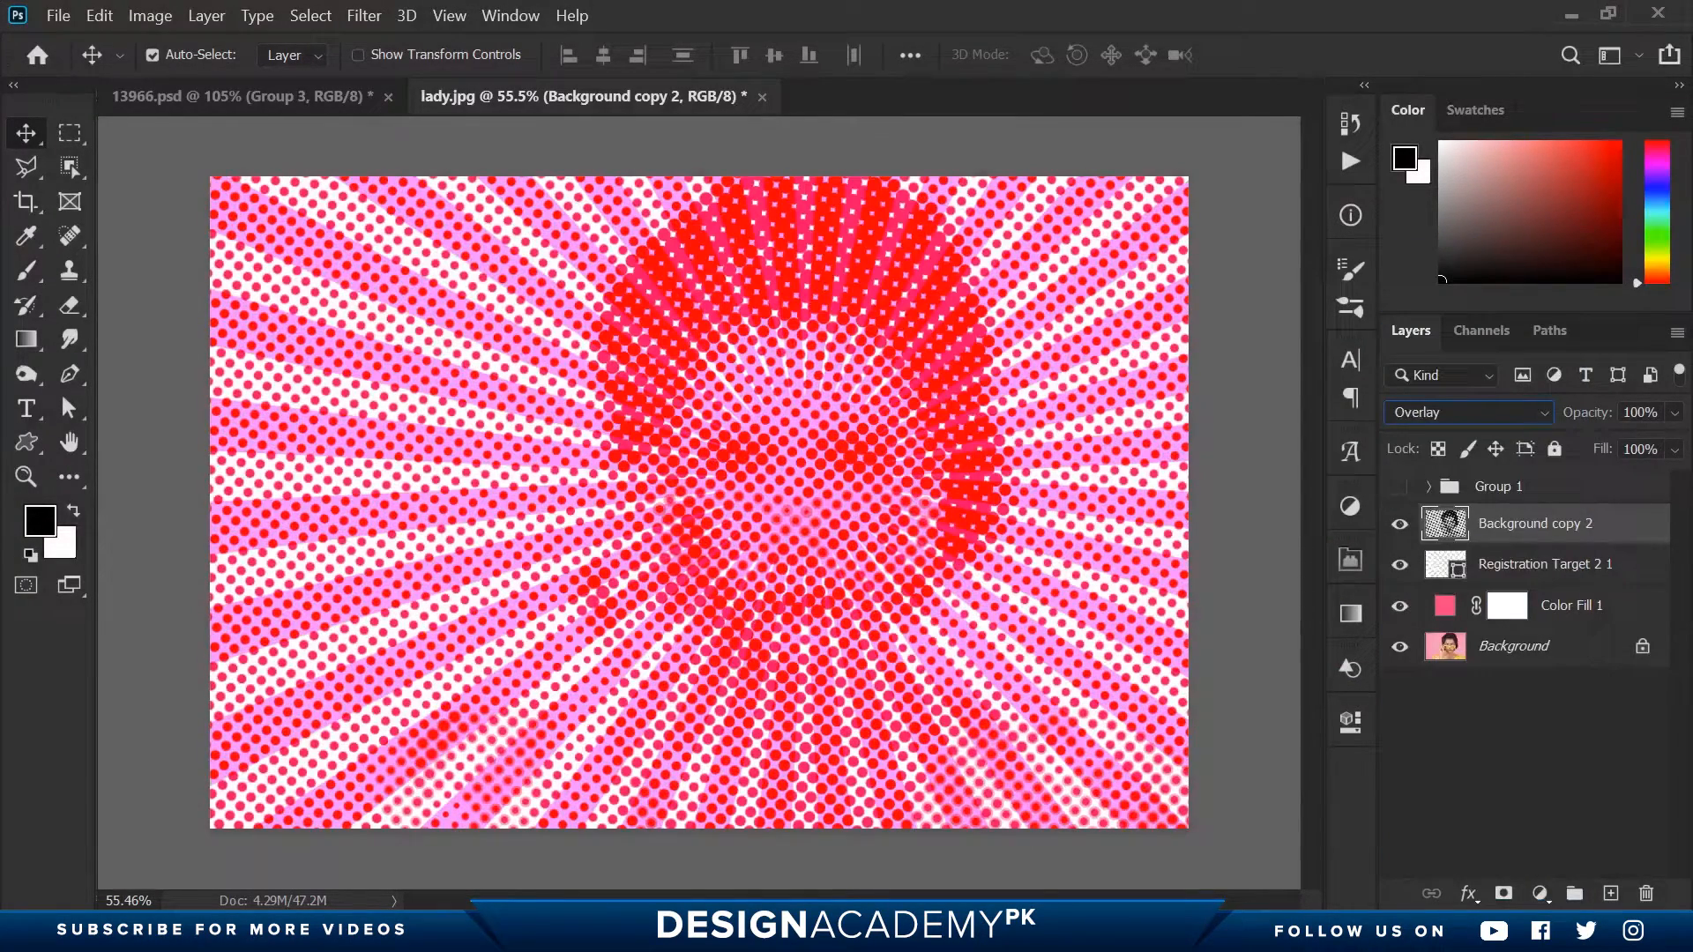
left_click_drag(1597, 415, 1512, 420)
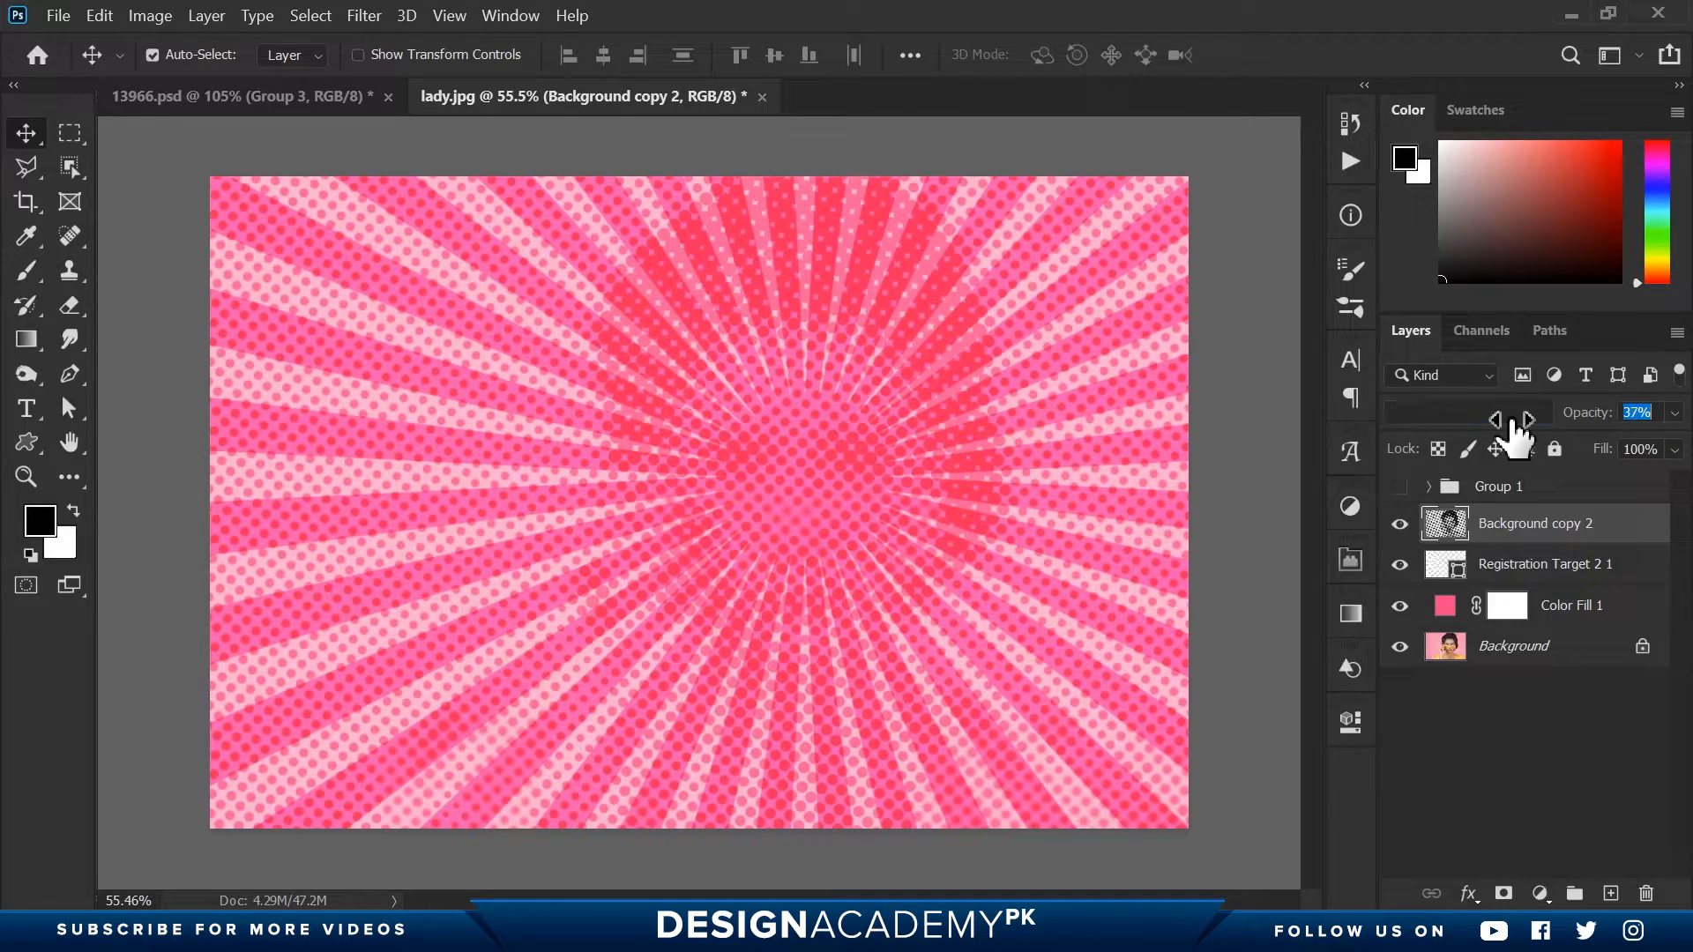
Mask Background copy 2 with a white-to-black radial gradient from the sunburst's centre out to the canvas's right edge, and inspect the mask.
left_click(1504, 893)
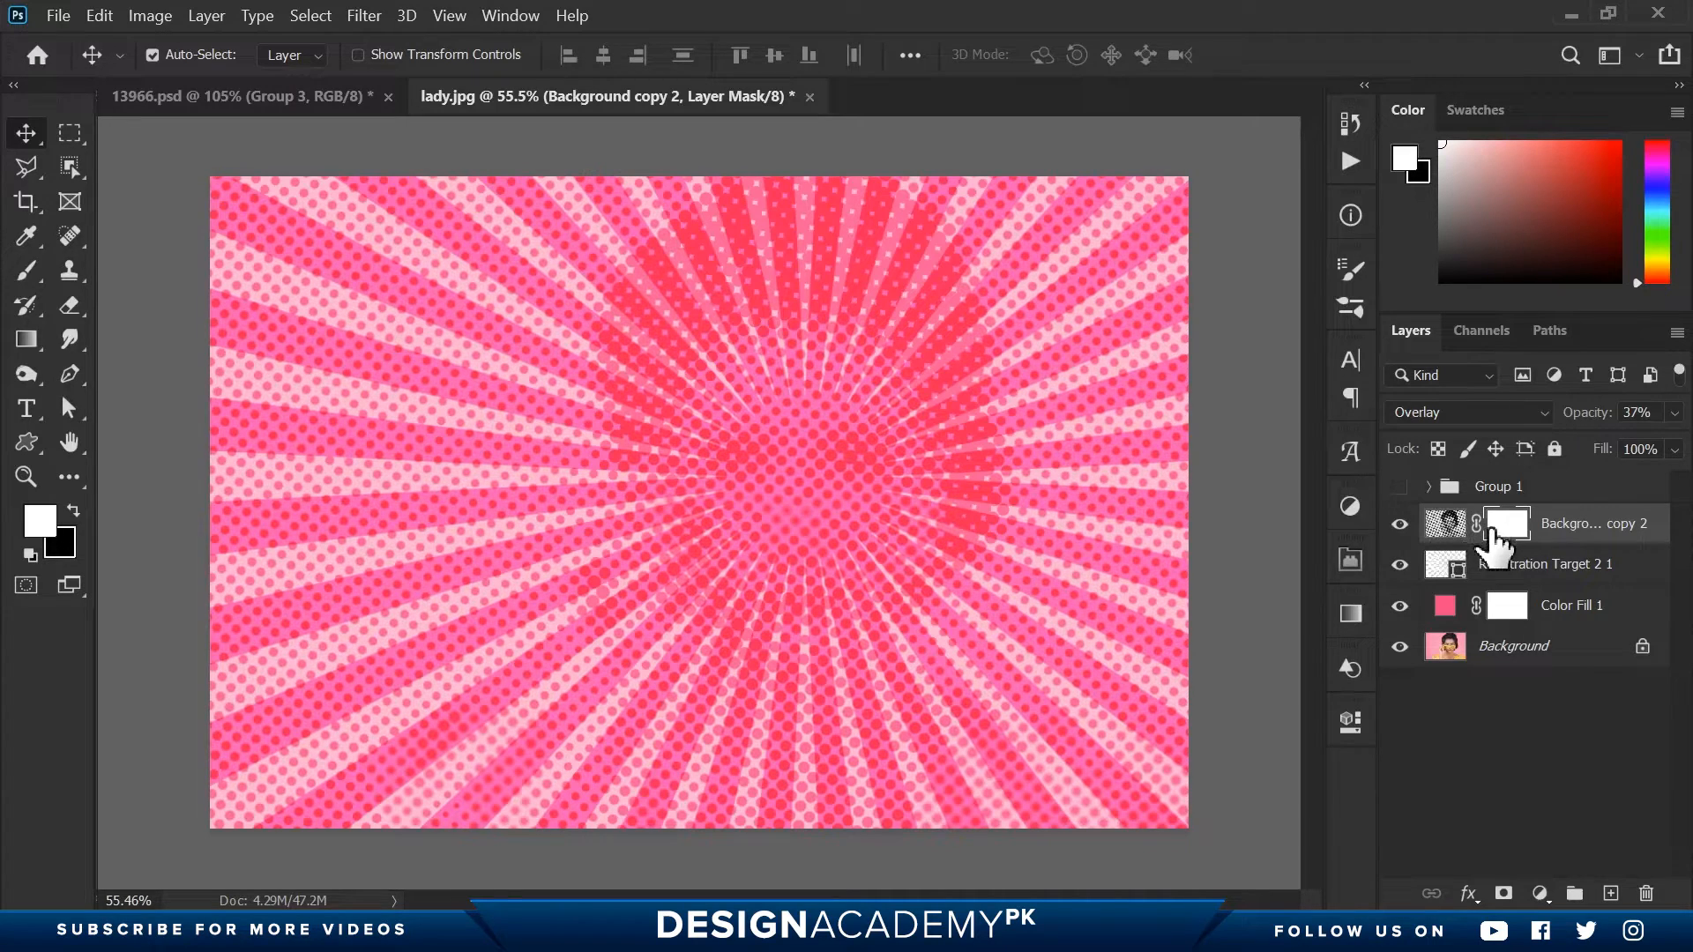
left_click(28, 344)
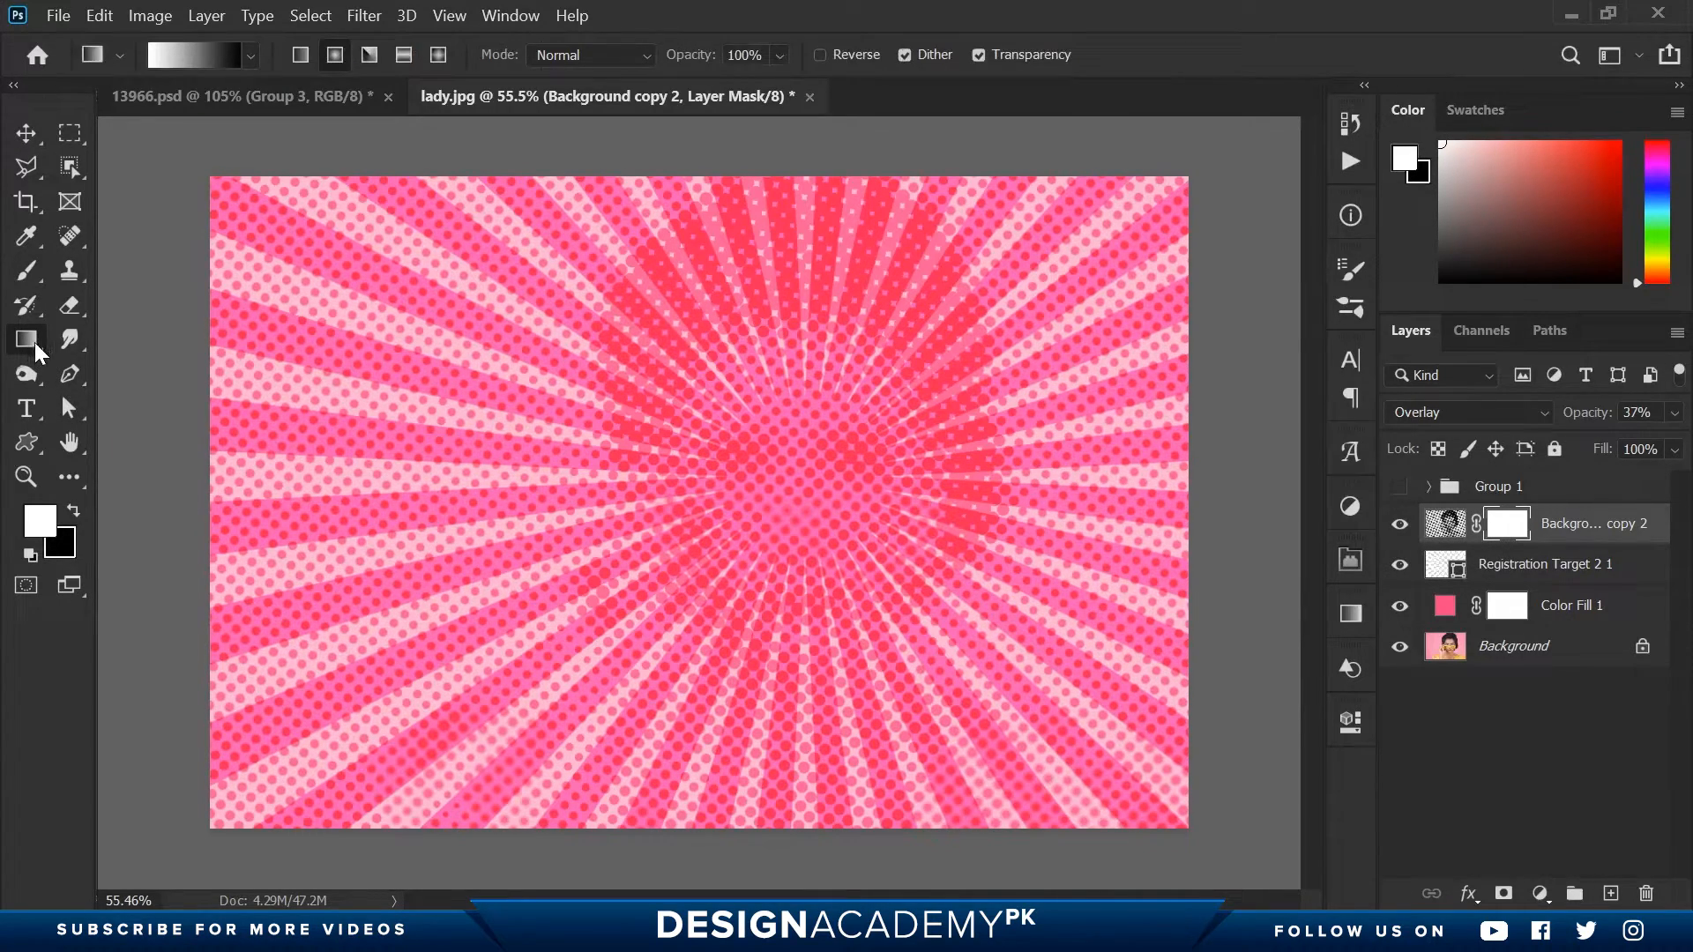
left_click(335, 54)
left_click(251, 56)
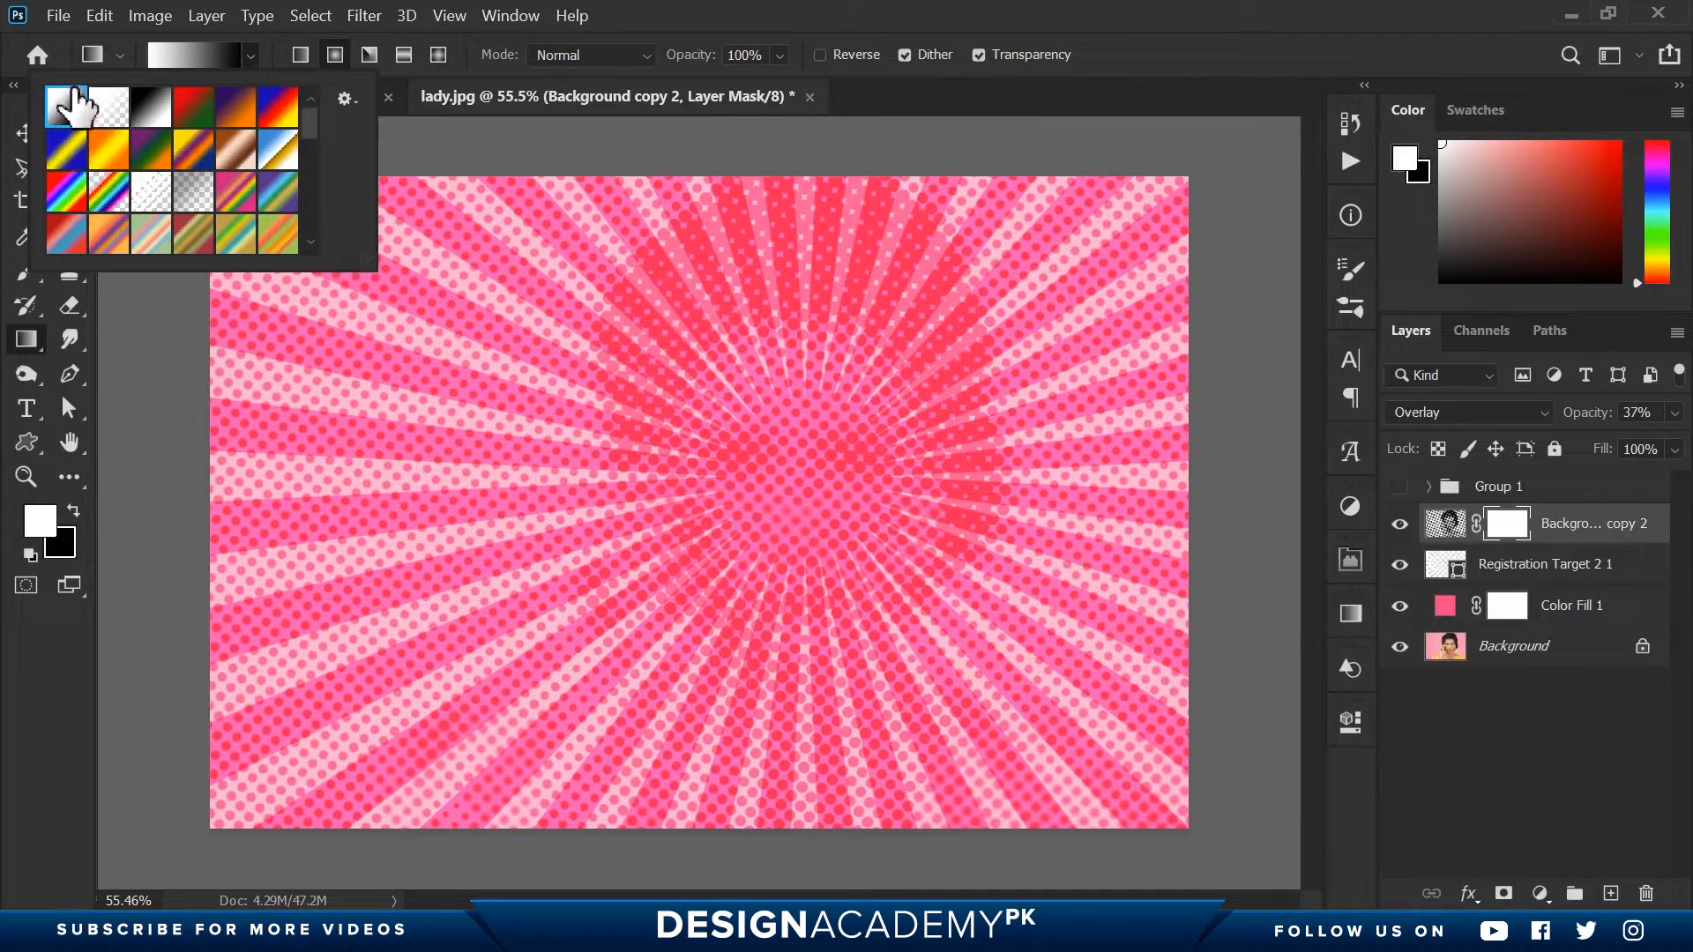
left_click(333, 56)
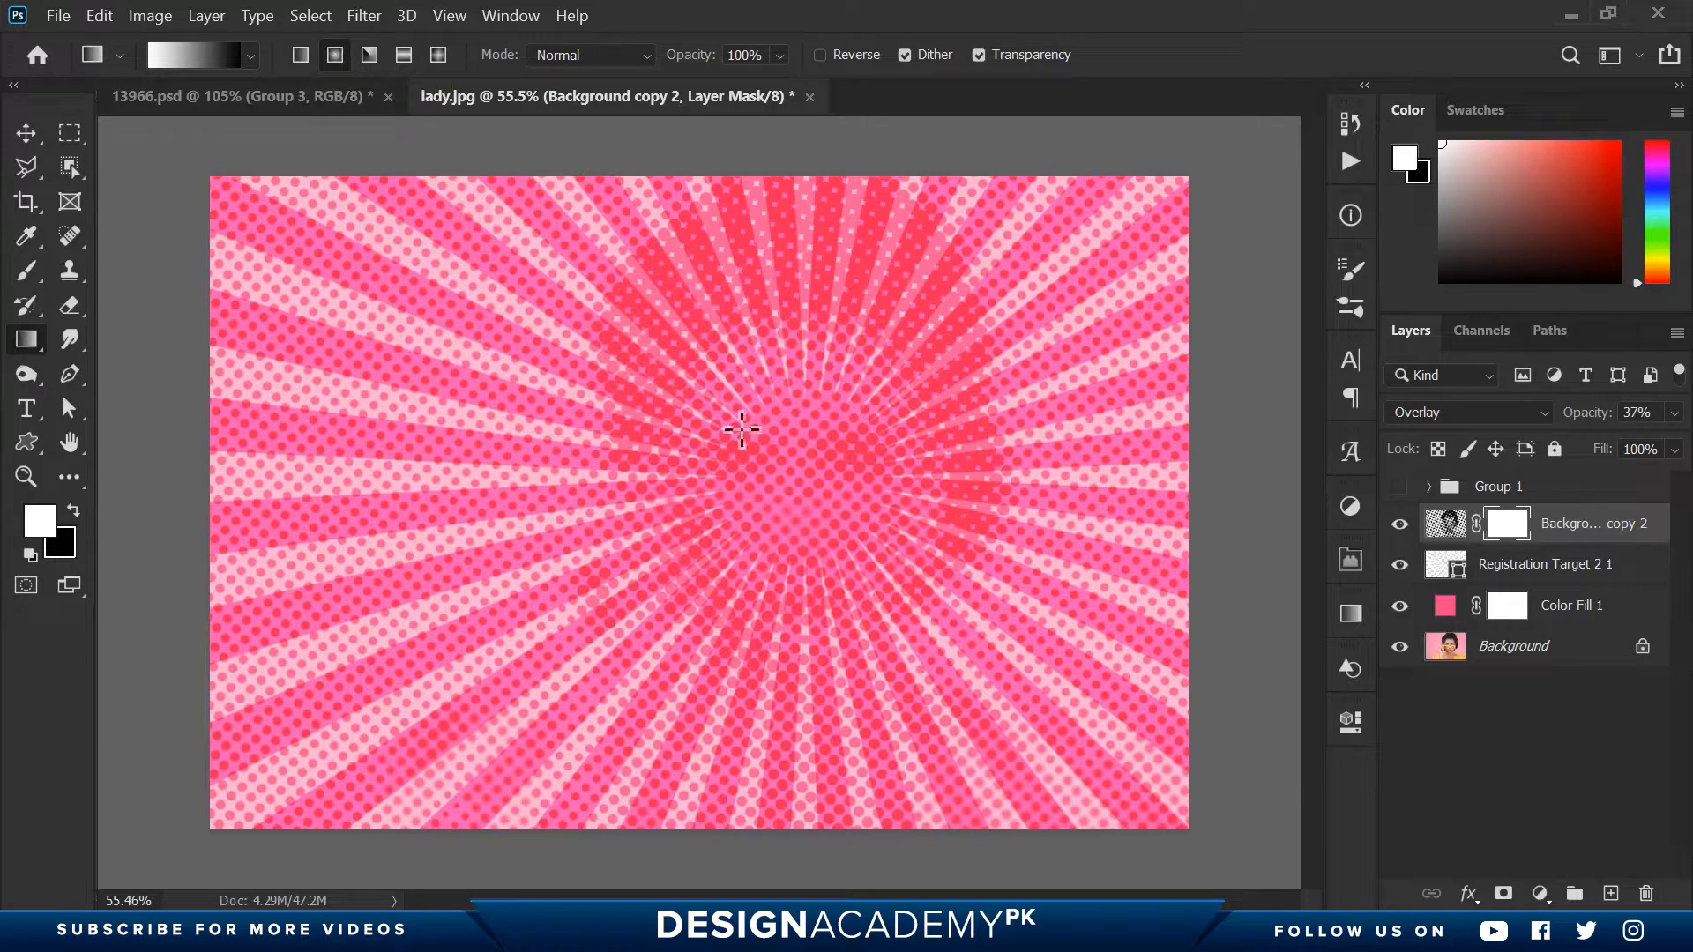
left_click_drag(797, 459, 1191, 440)
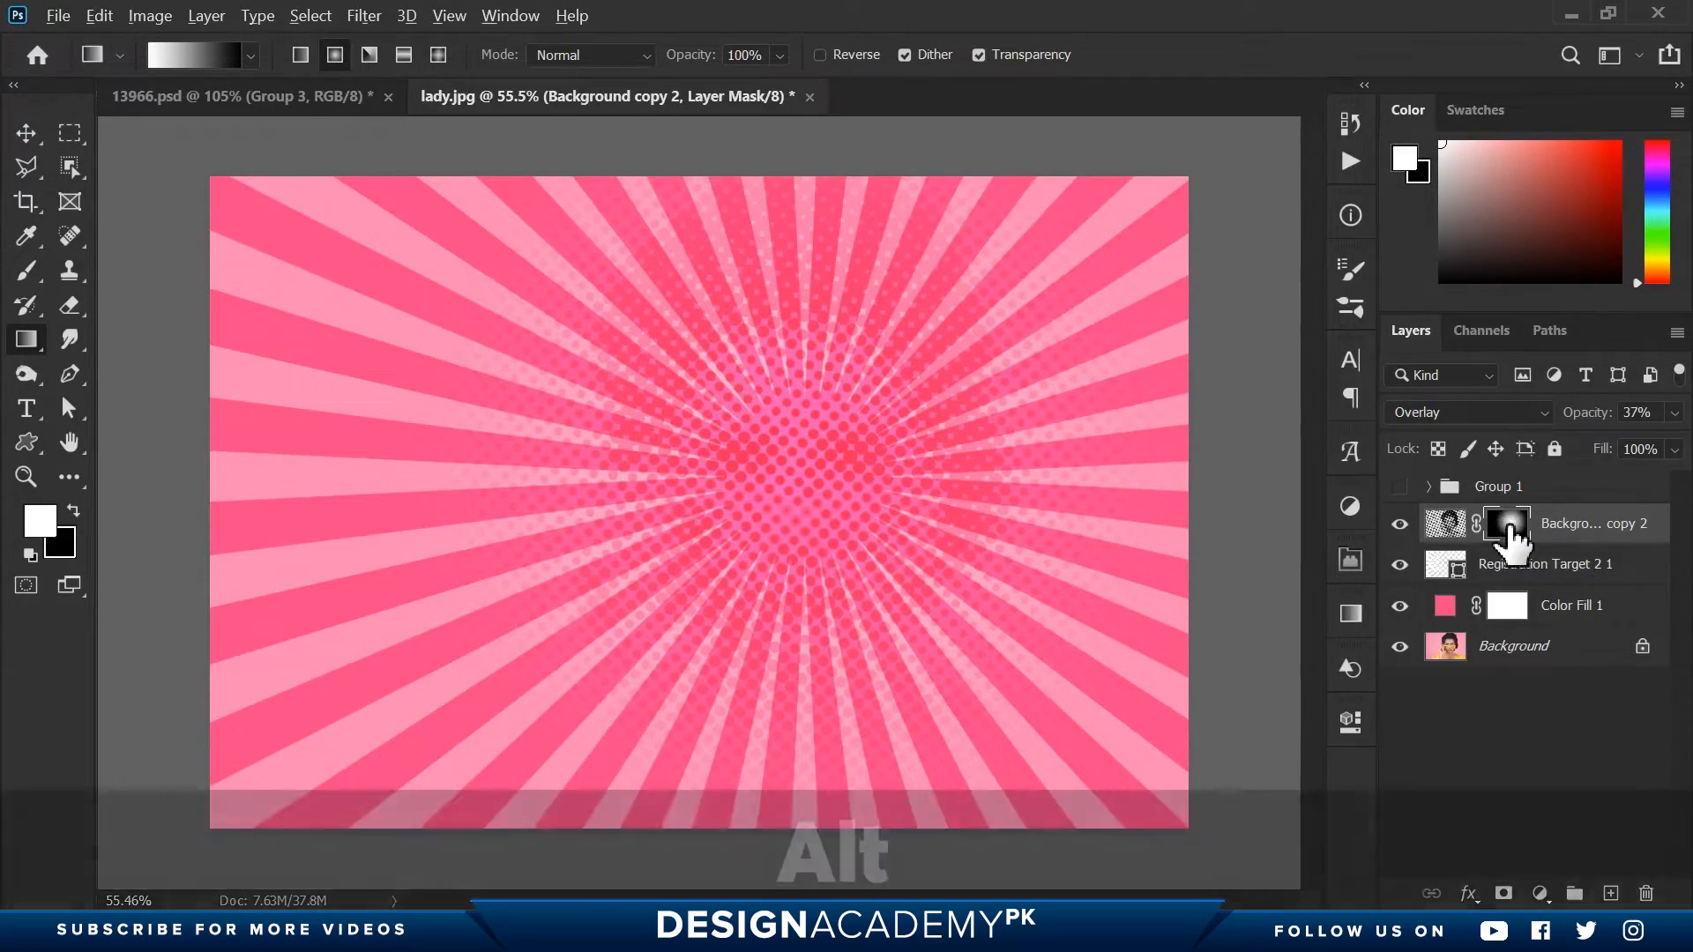
left_click(1509, 526, "alt")
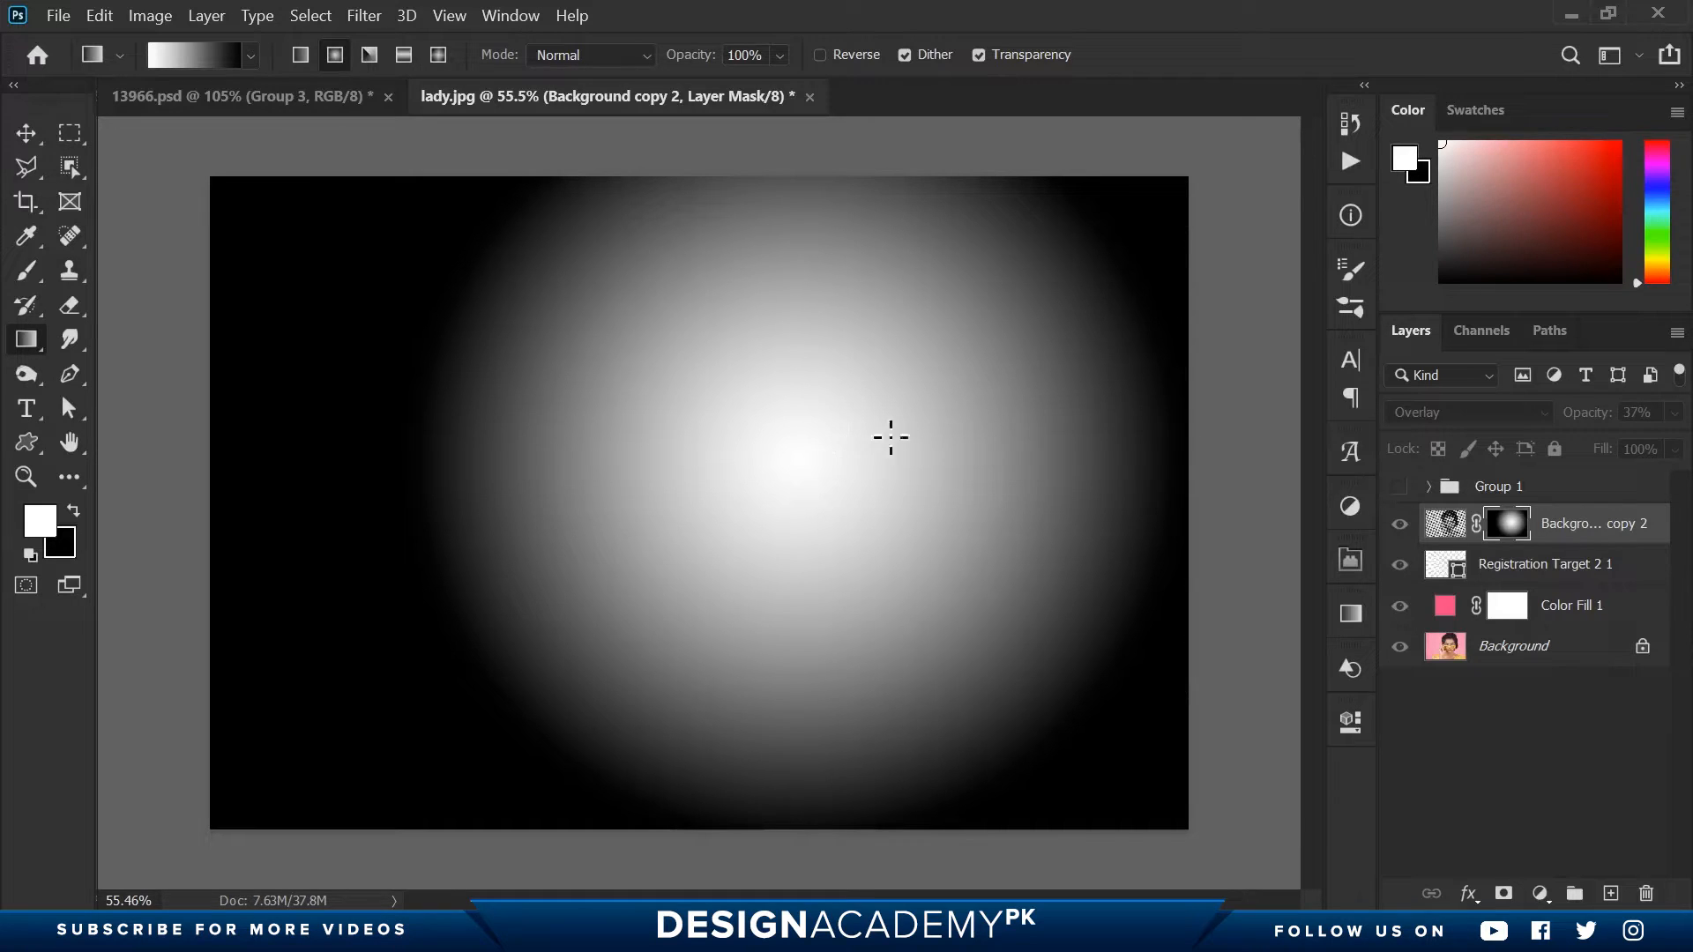
left_click(1510, 528, "alt")
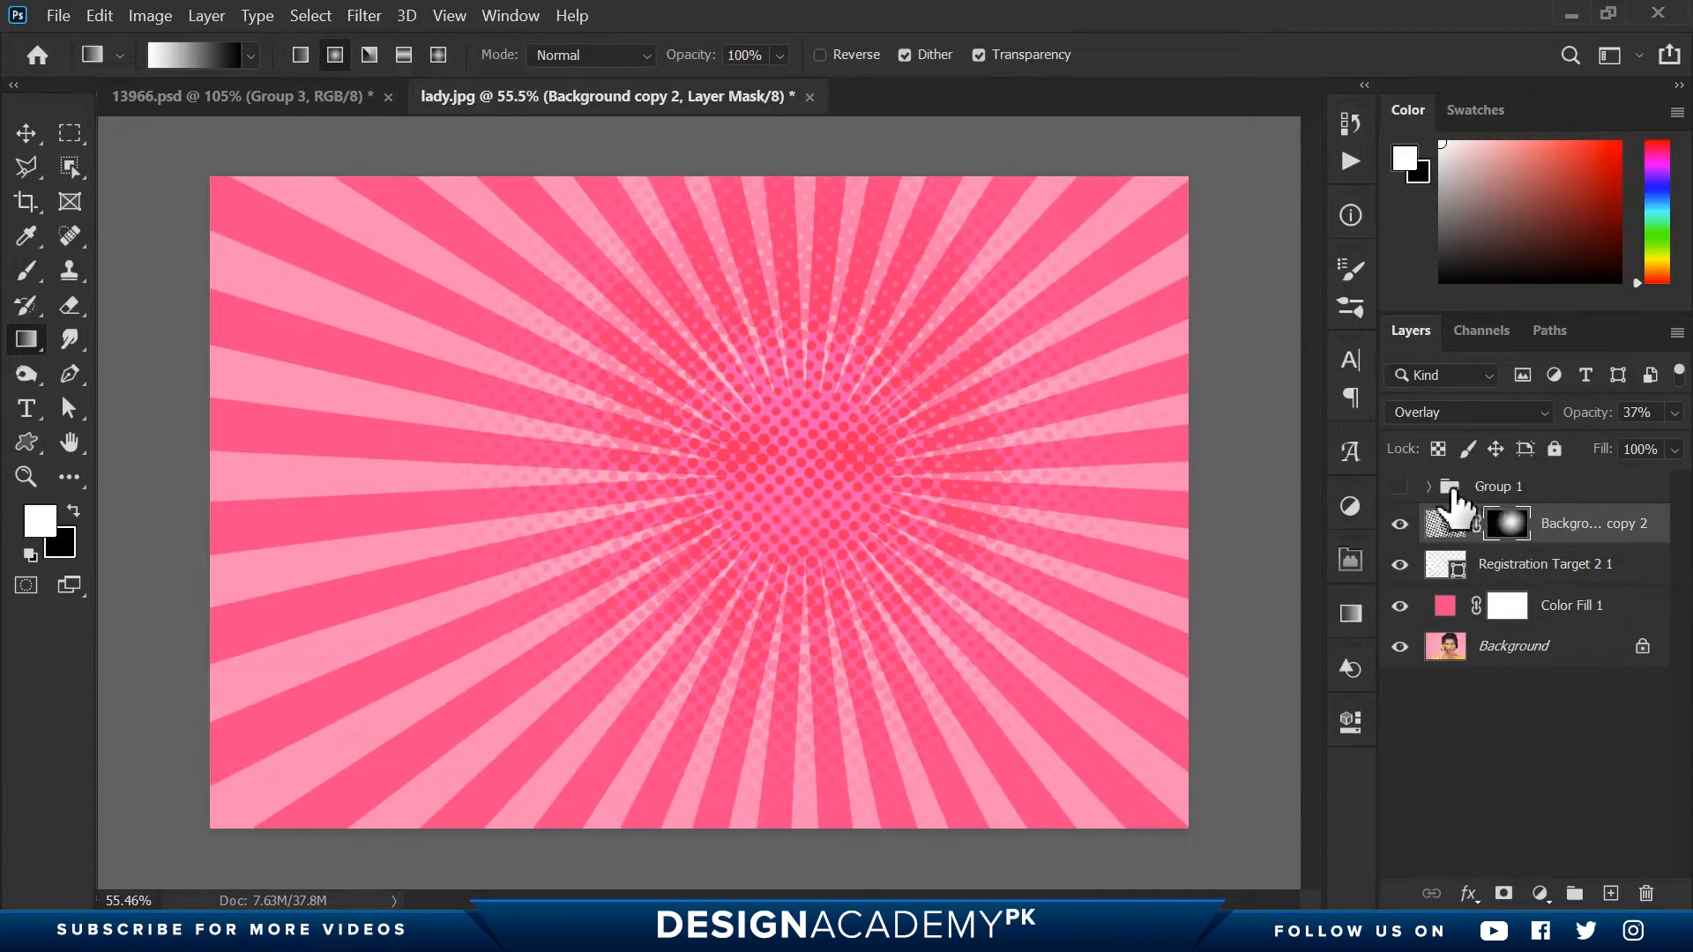
With Group 1 visible again, raise the halftone layer's opacity and set the Registration Target 2 1 sunburst's opacity to 27%.
left_click(1401, 487)
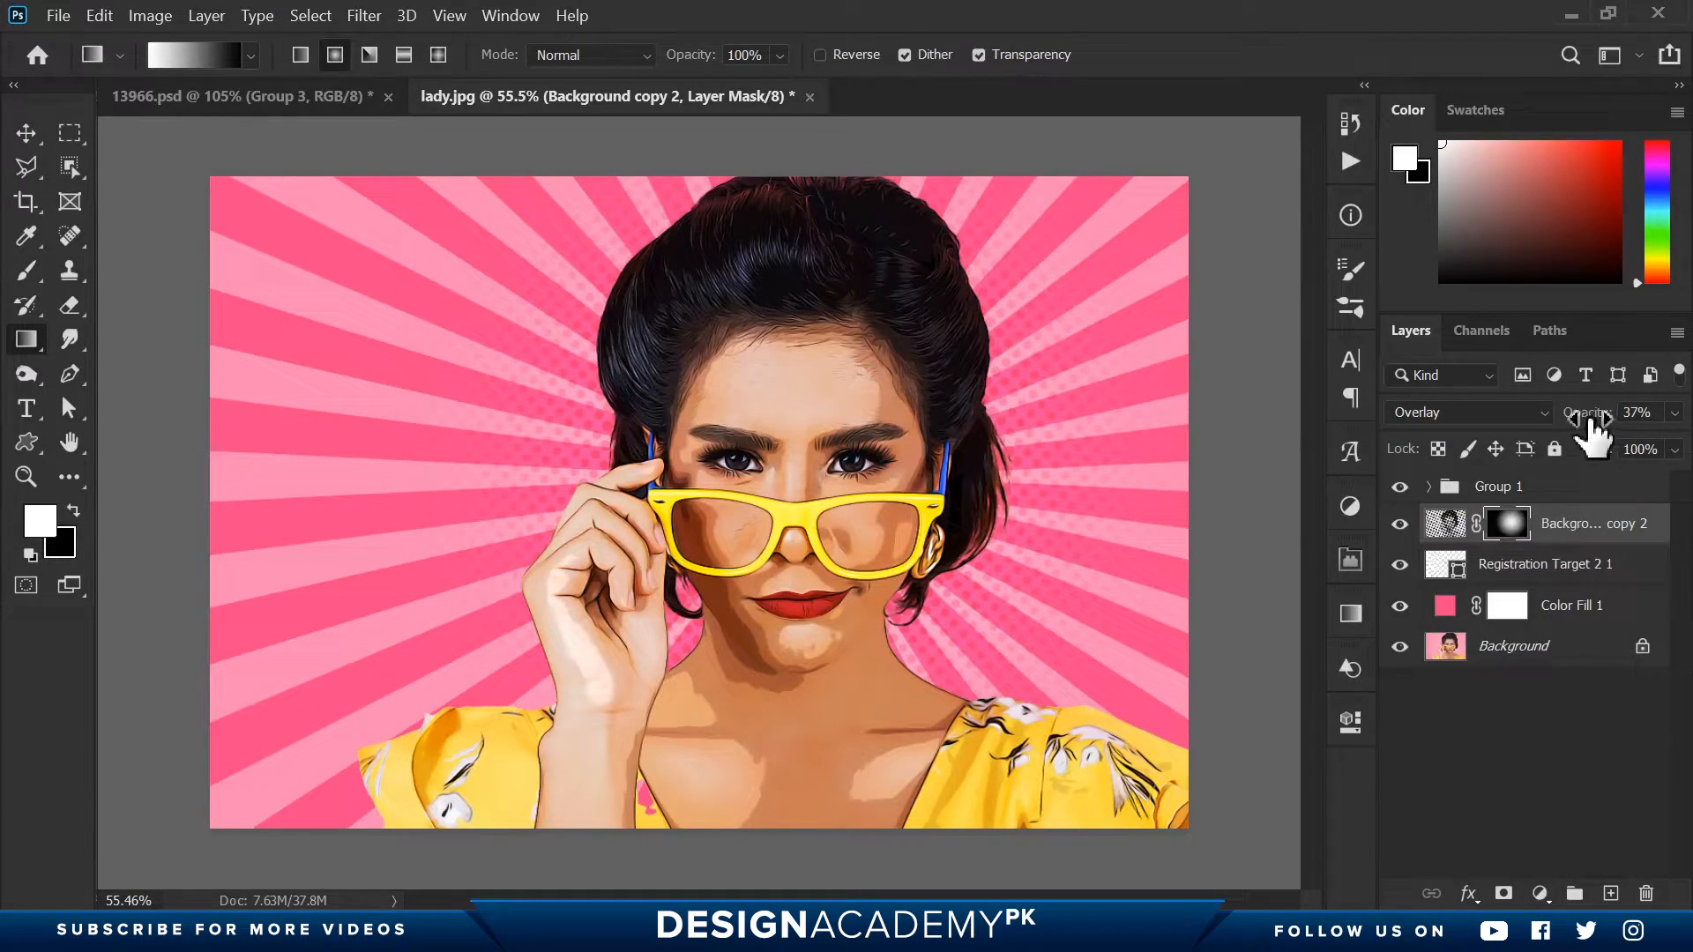
left_click_drag(1584, 414, 1628, 415)
left_click(1570, 572)
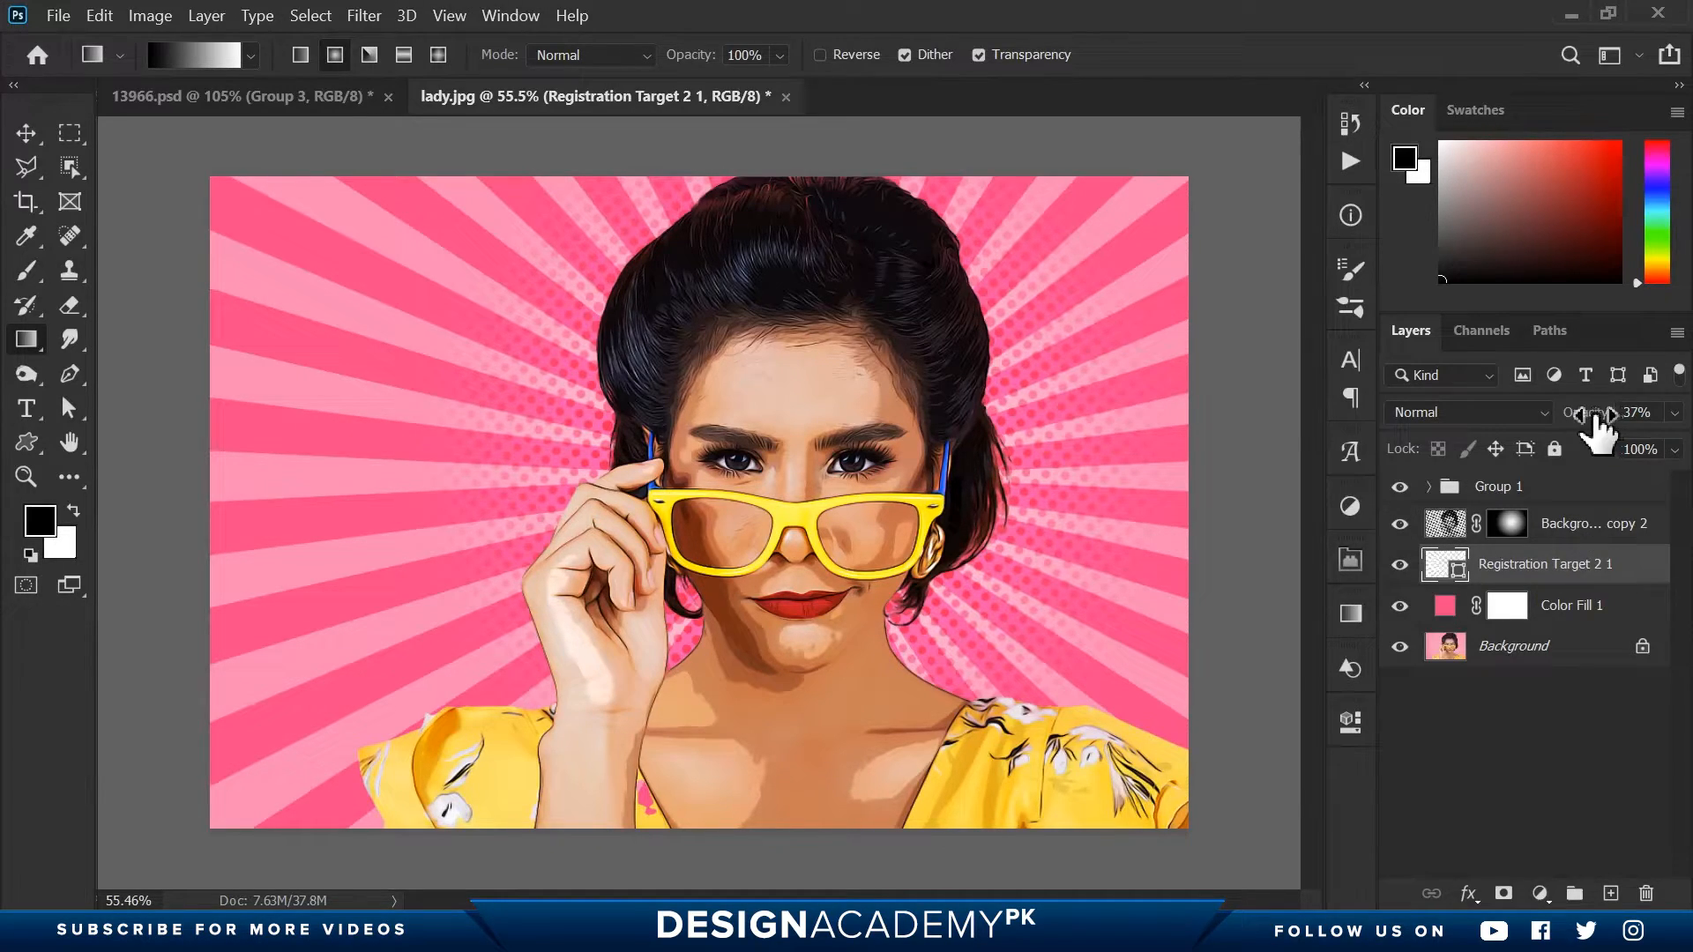
left_click_drag(1595, 415, 1581, 415)
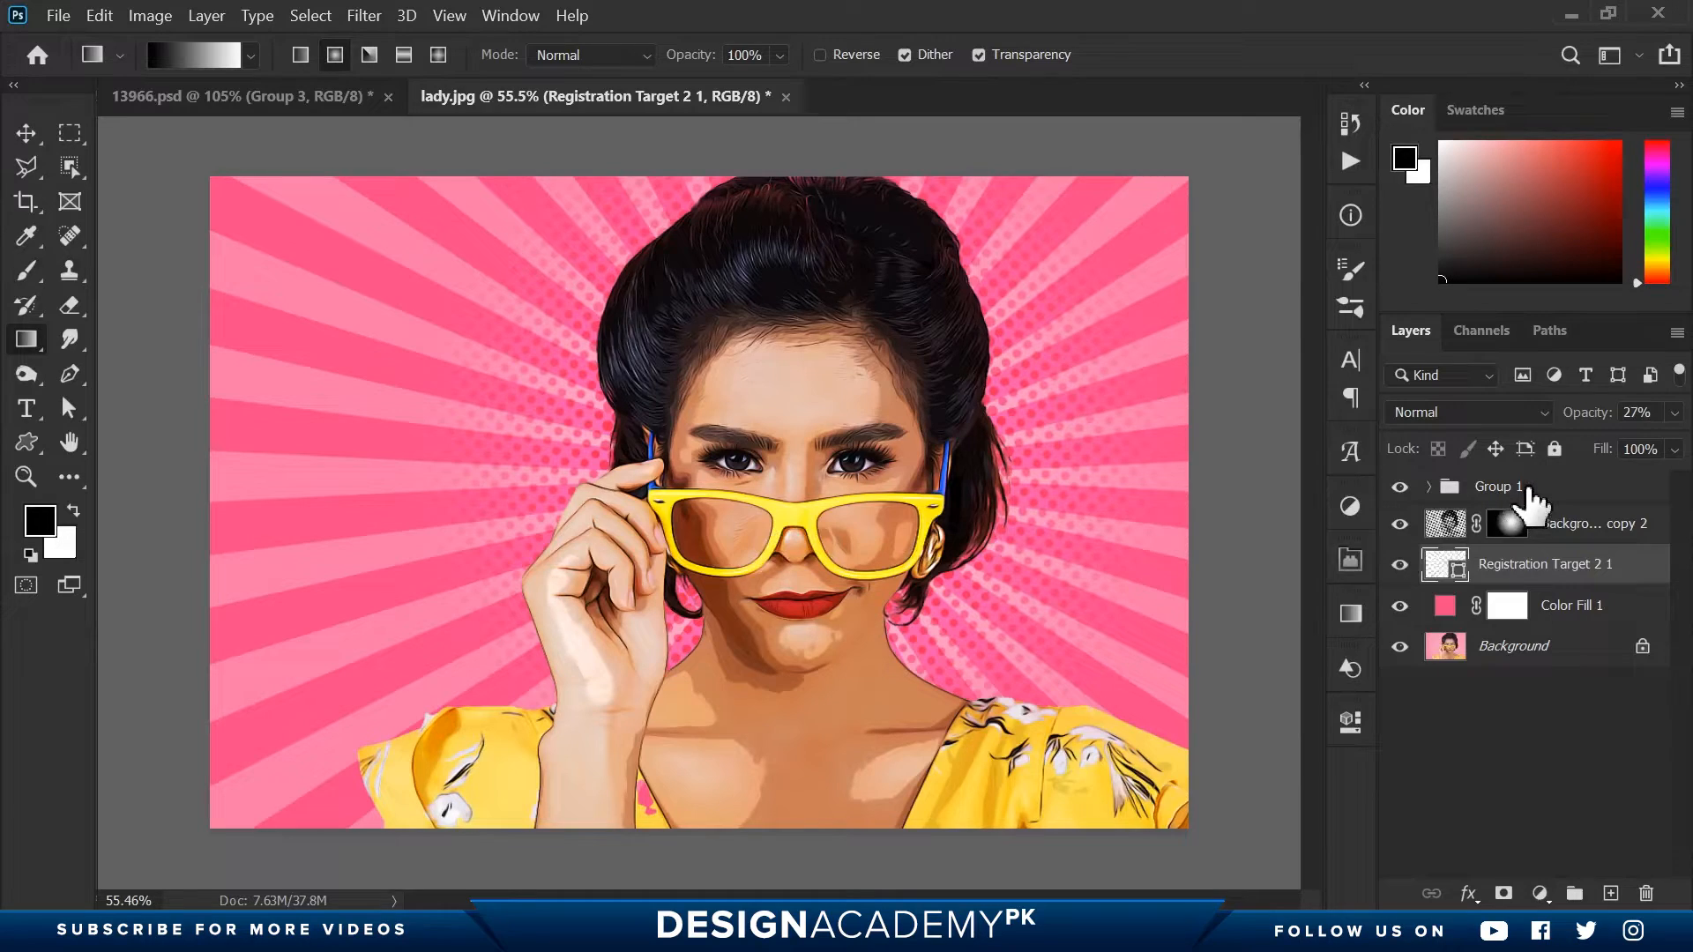
Duplicate the portrait group Group 1 and hide the original group.
left_click(1541, 491)
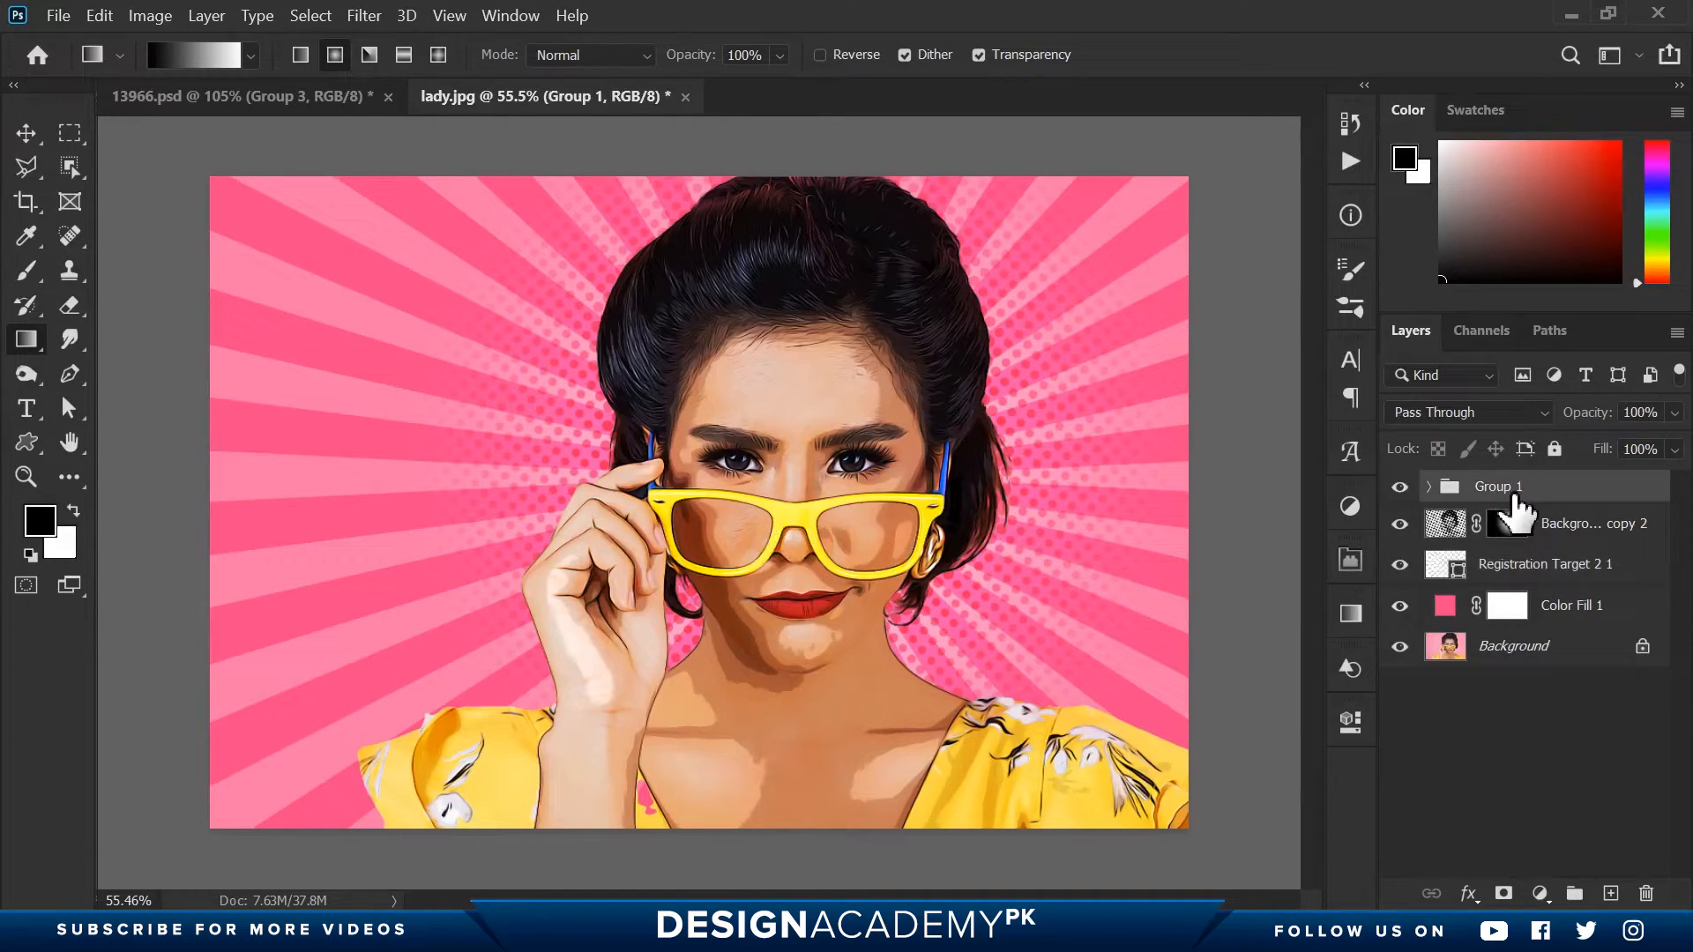
key("ctrl+j")
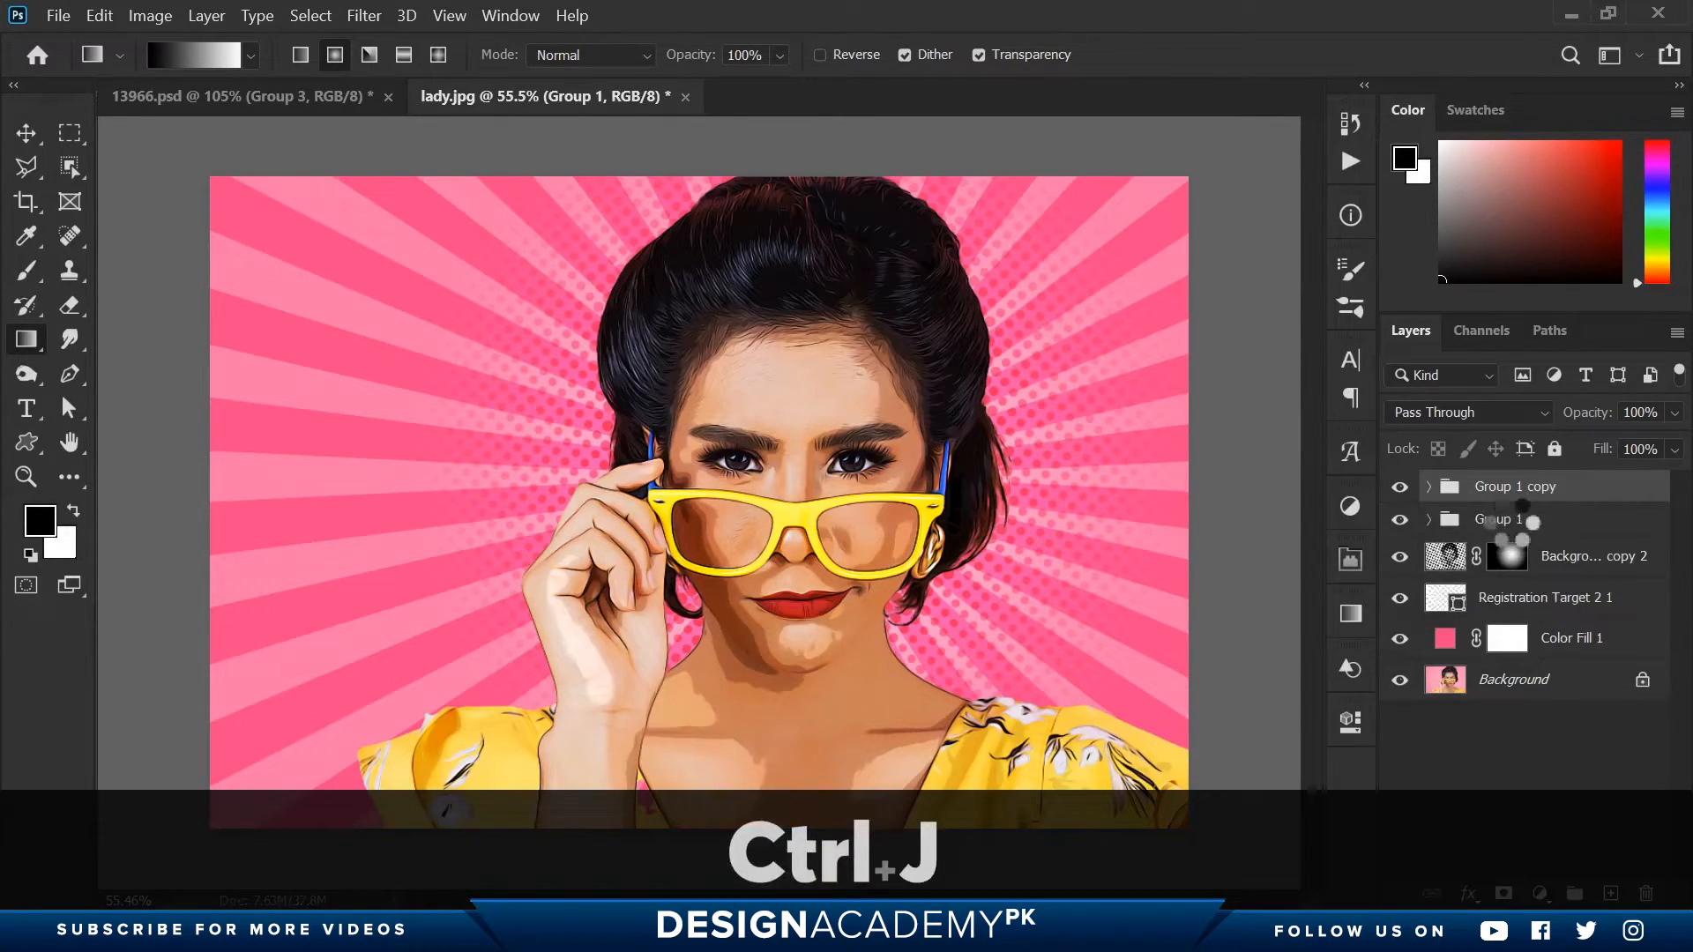
left_click(1400, 520)
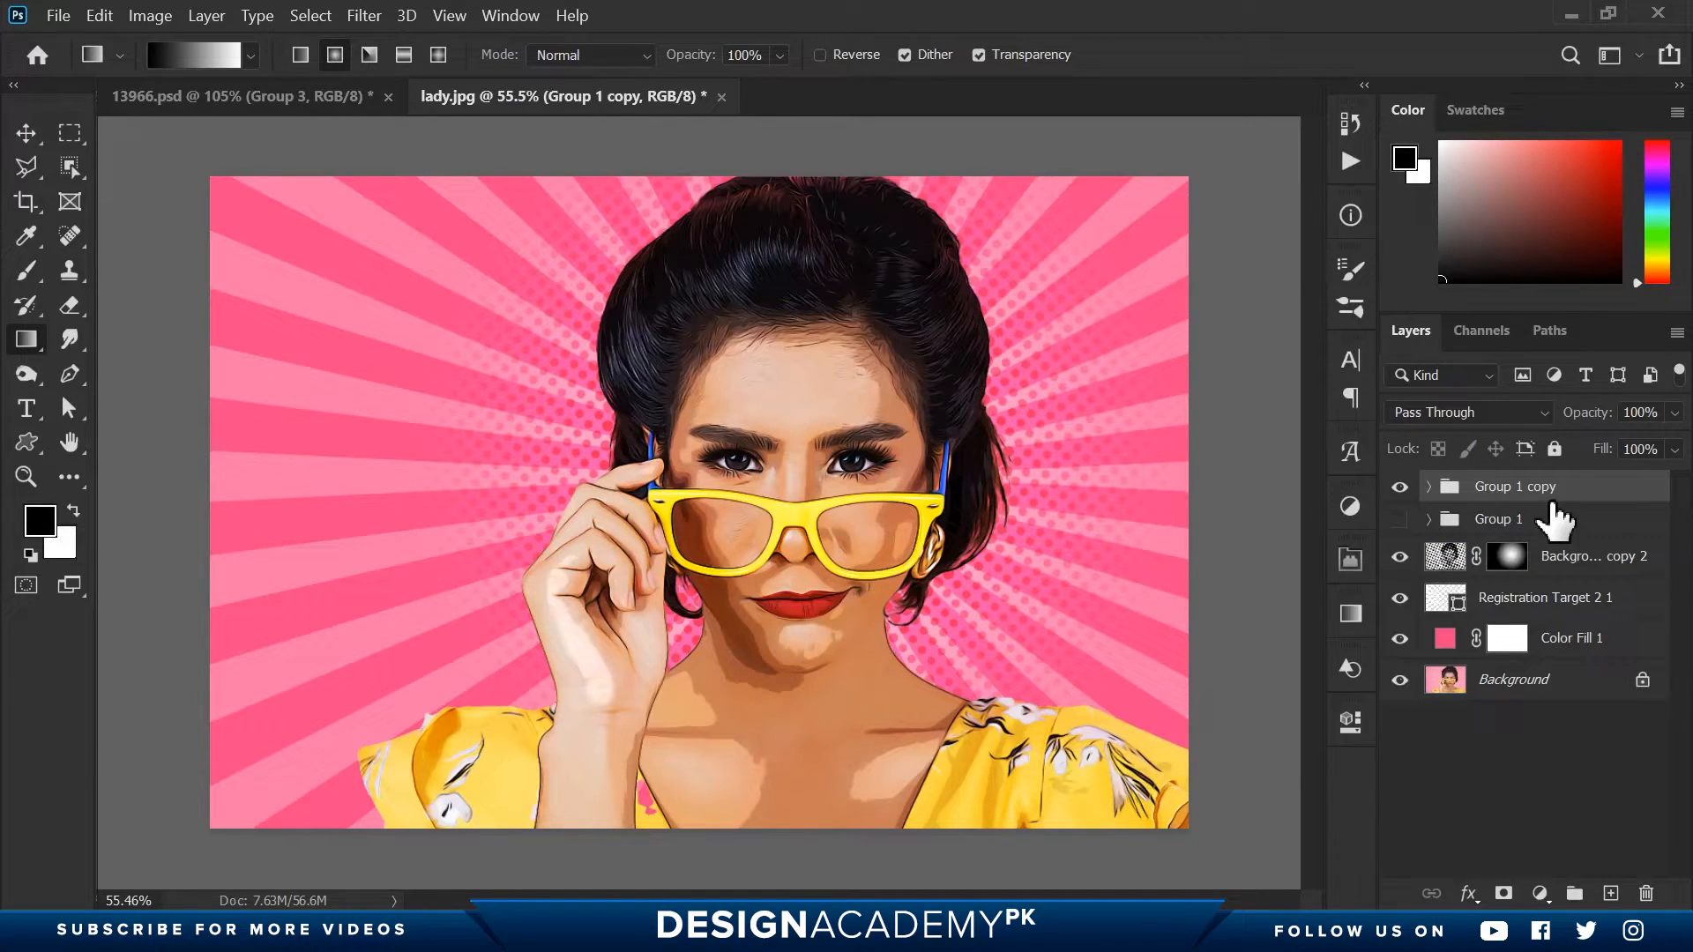
Set the blend mode of the outlines layer inside Group 1 copy to Hard Mix.
left_click(1429, 486)
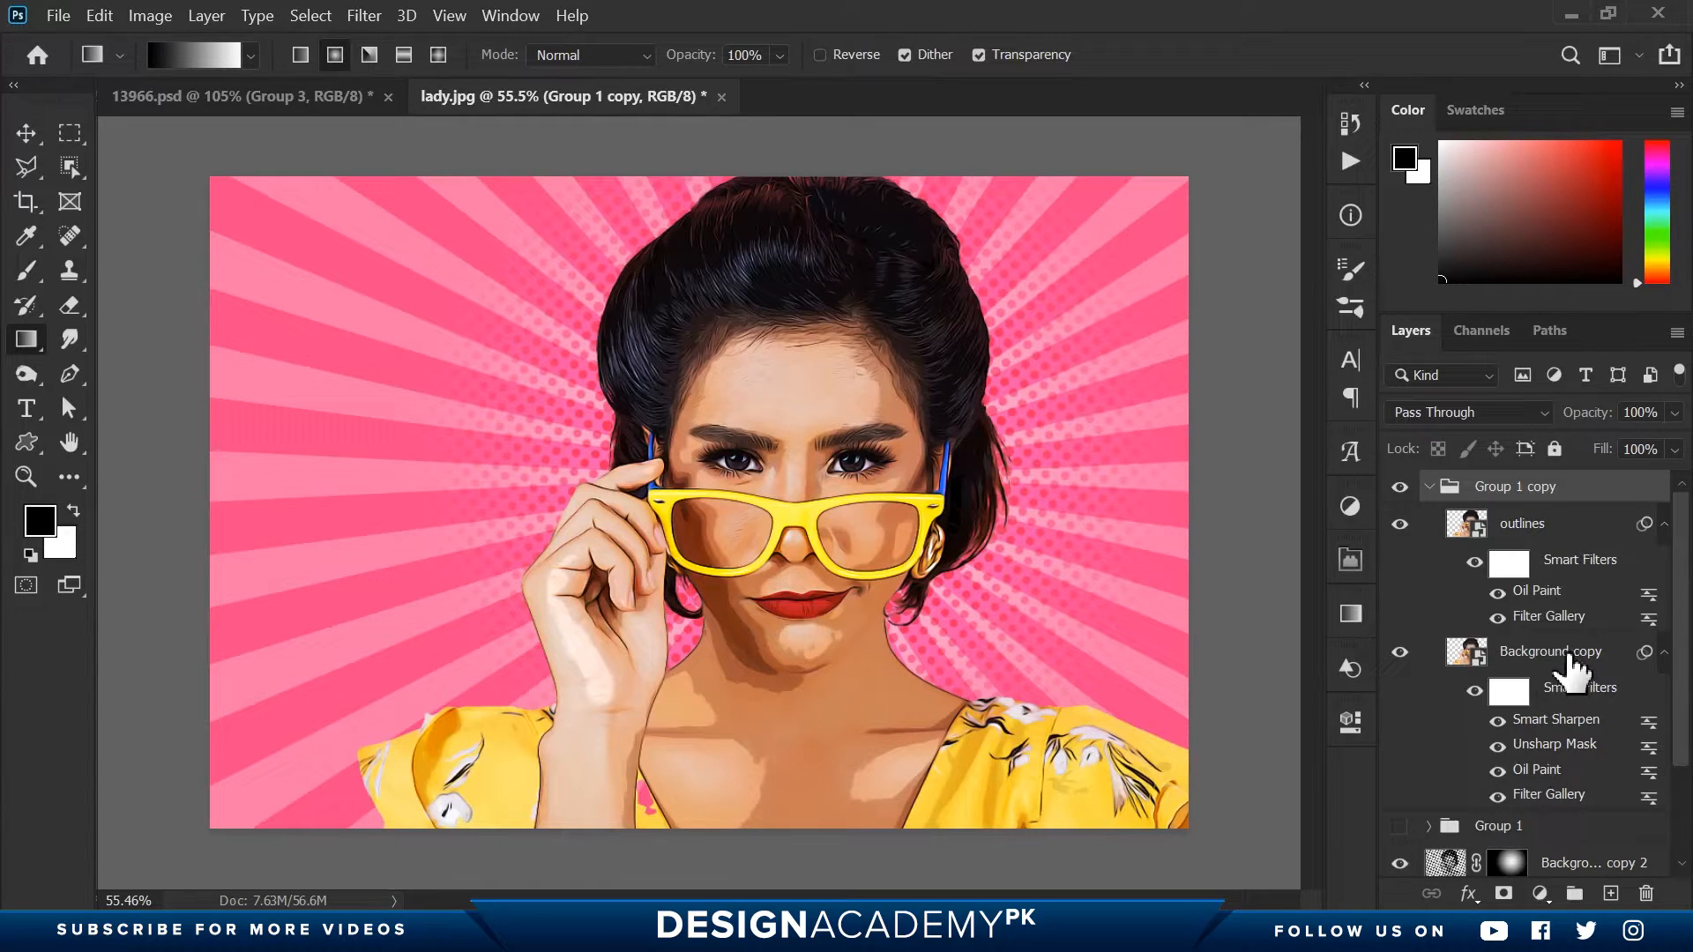
left_click(1528, 525)
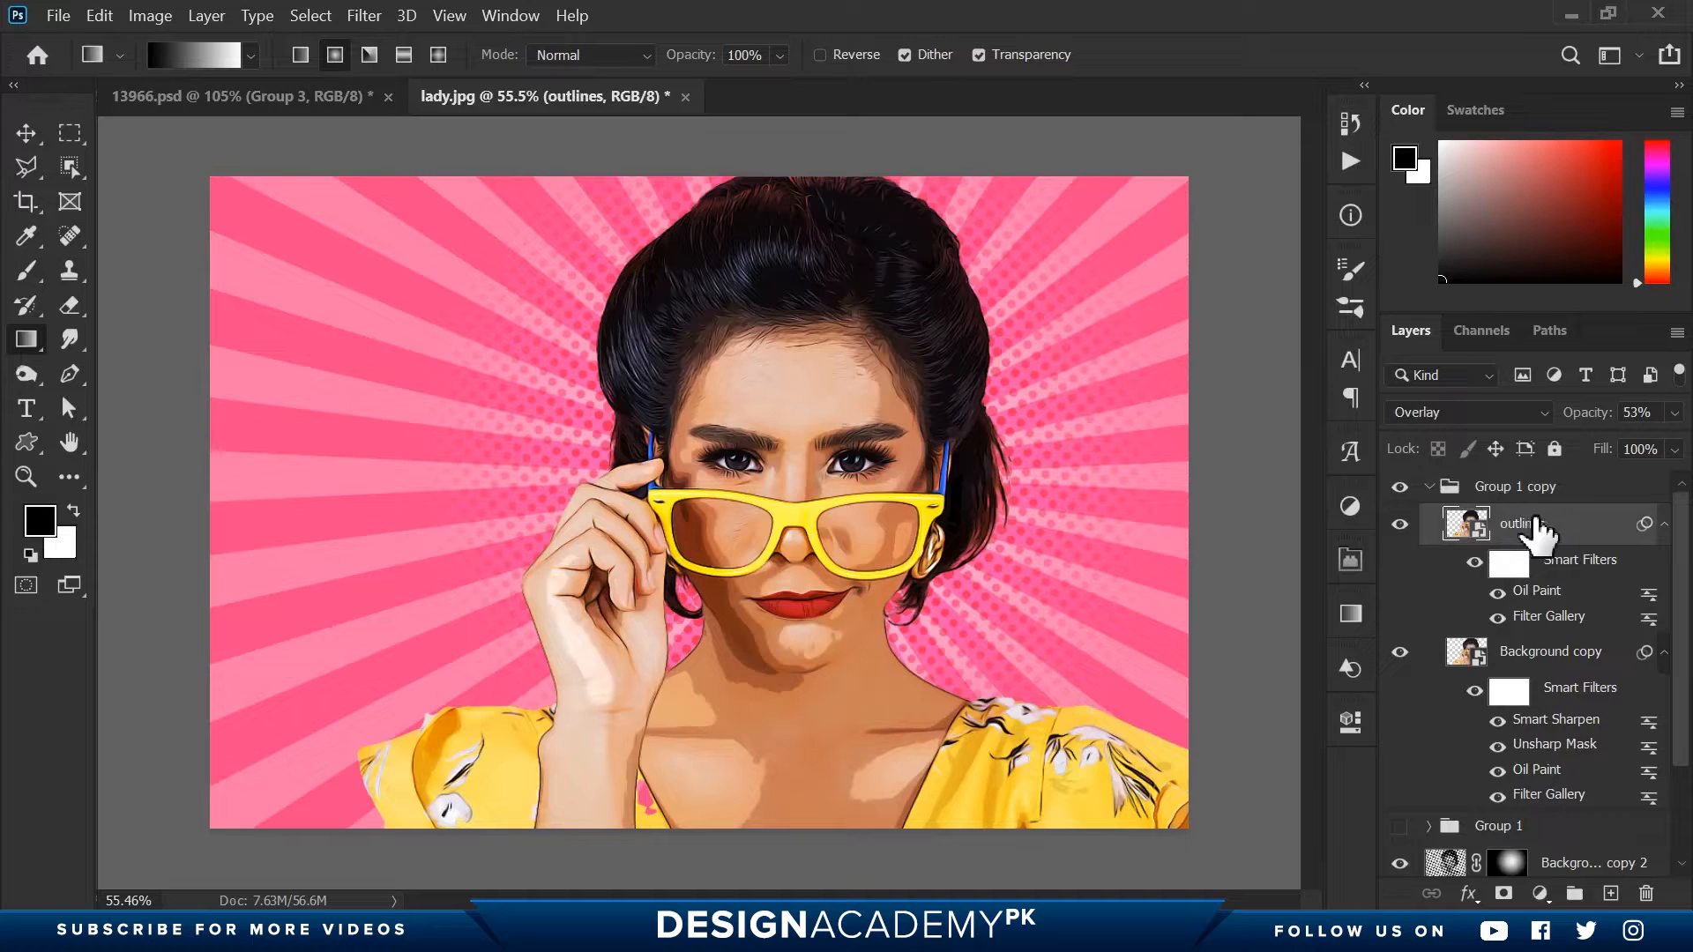
left_click(1473, 415)
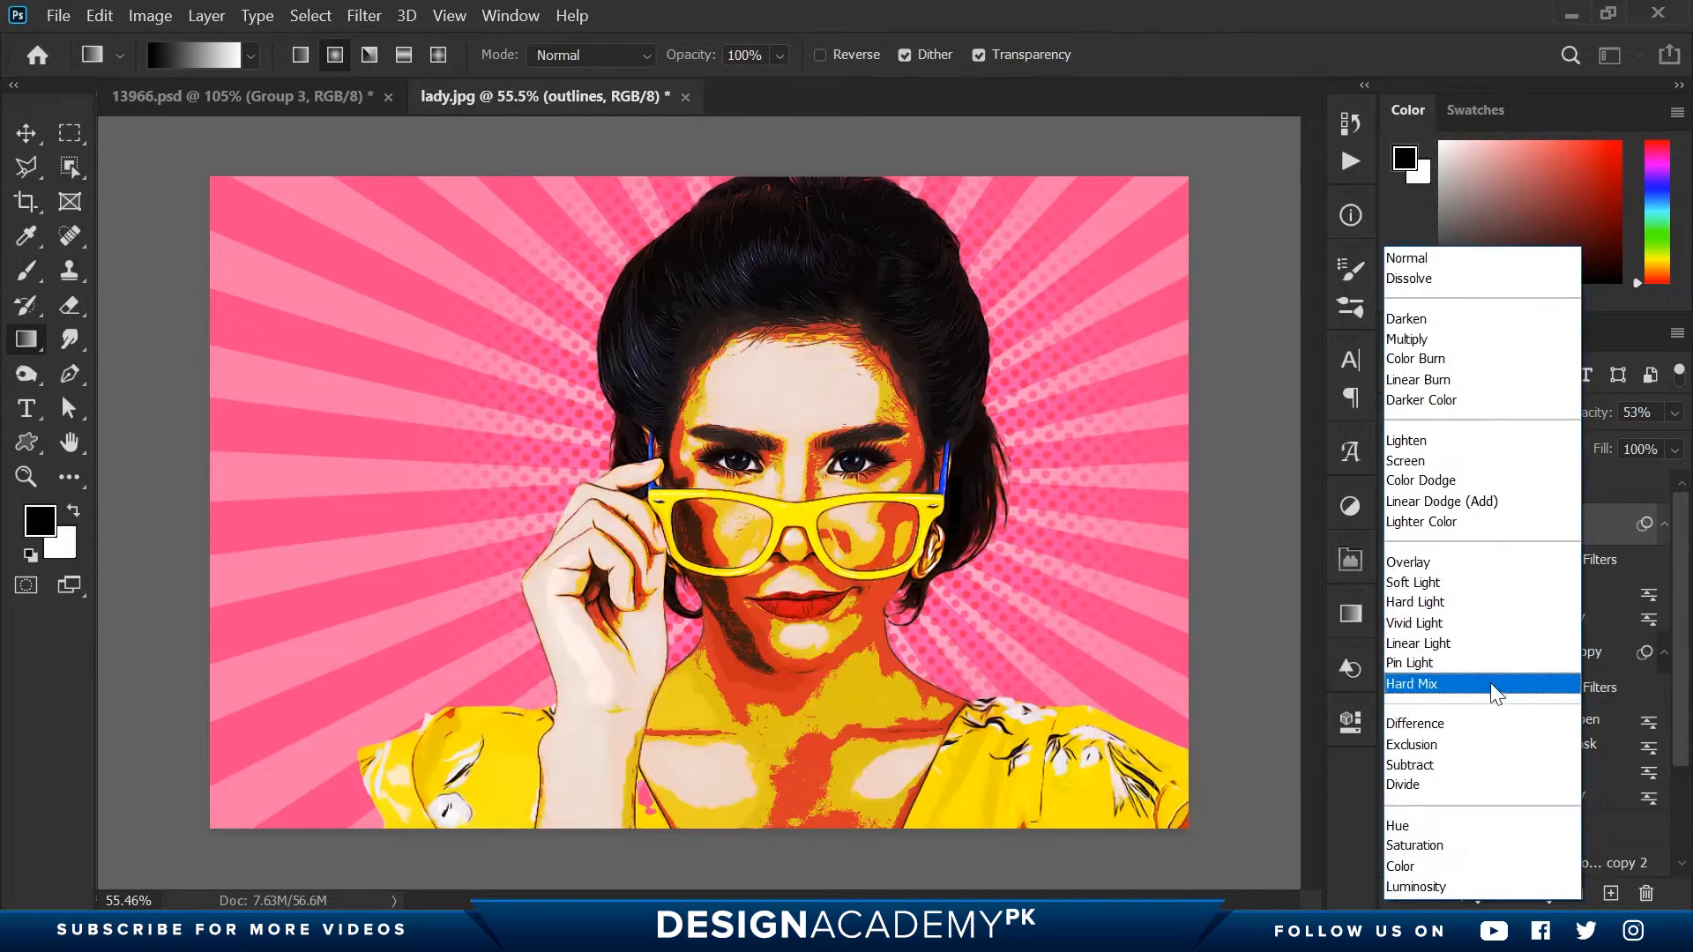
left_click(1474, 686)
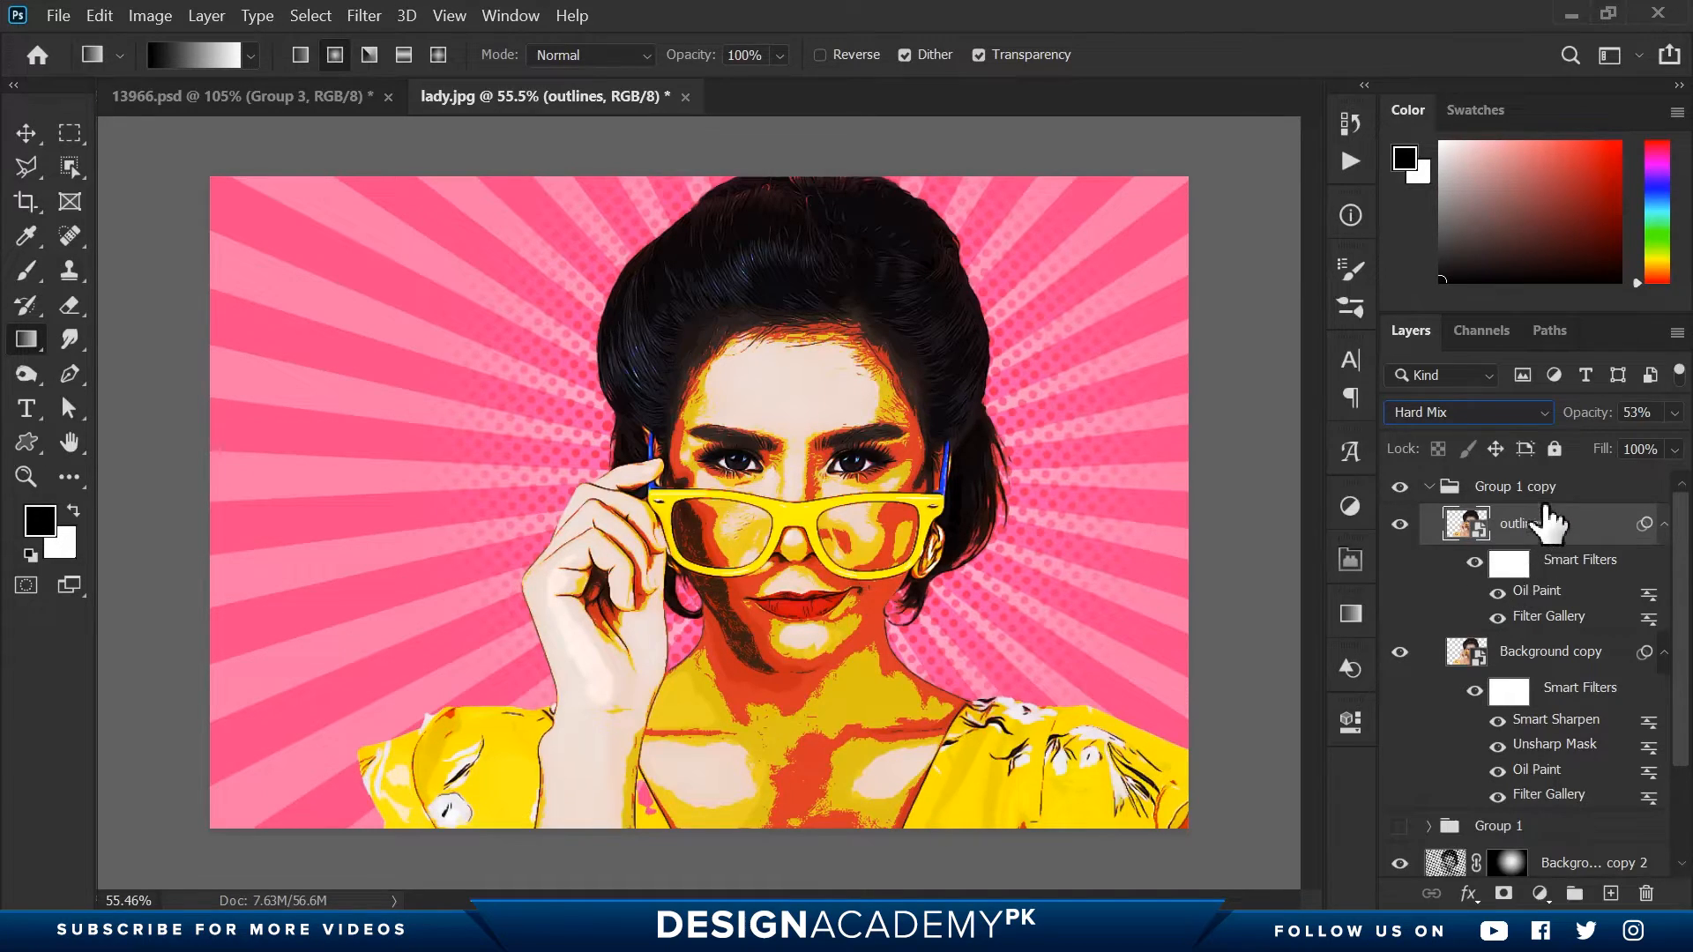
Clip a Black & White adjustment to Group 1 copy with Reds 29, Yellows 104, Greens 33, Cyans 96, Blues 123 and Magentas 46.
left_click(1538, 895)
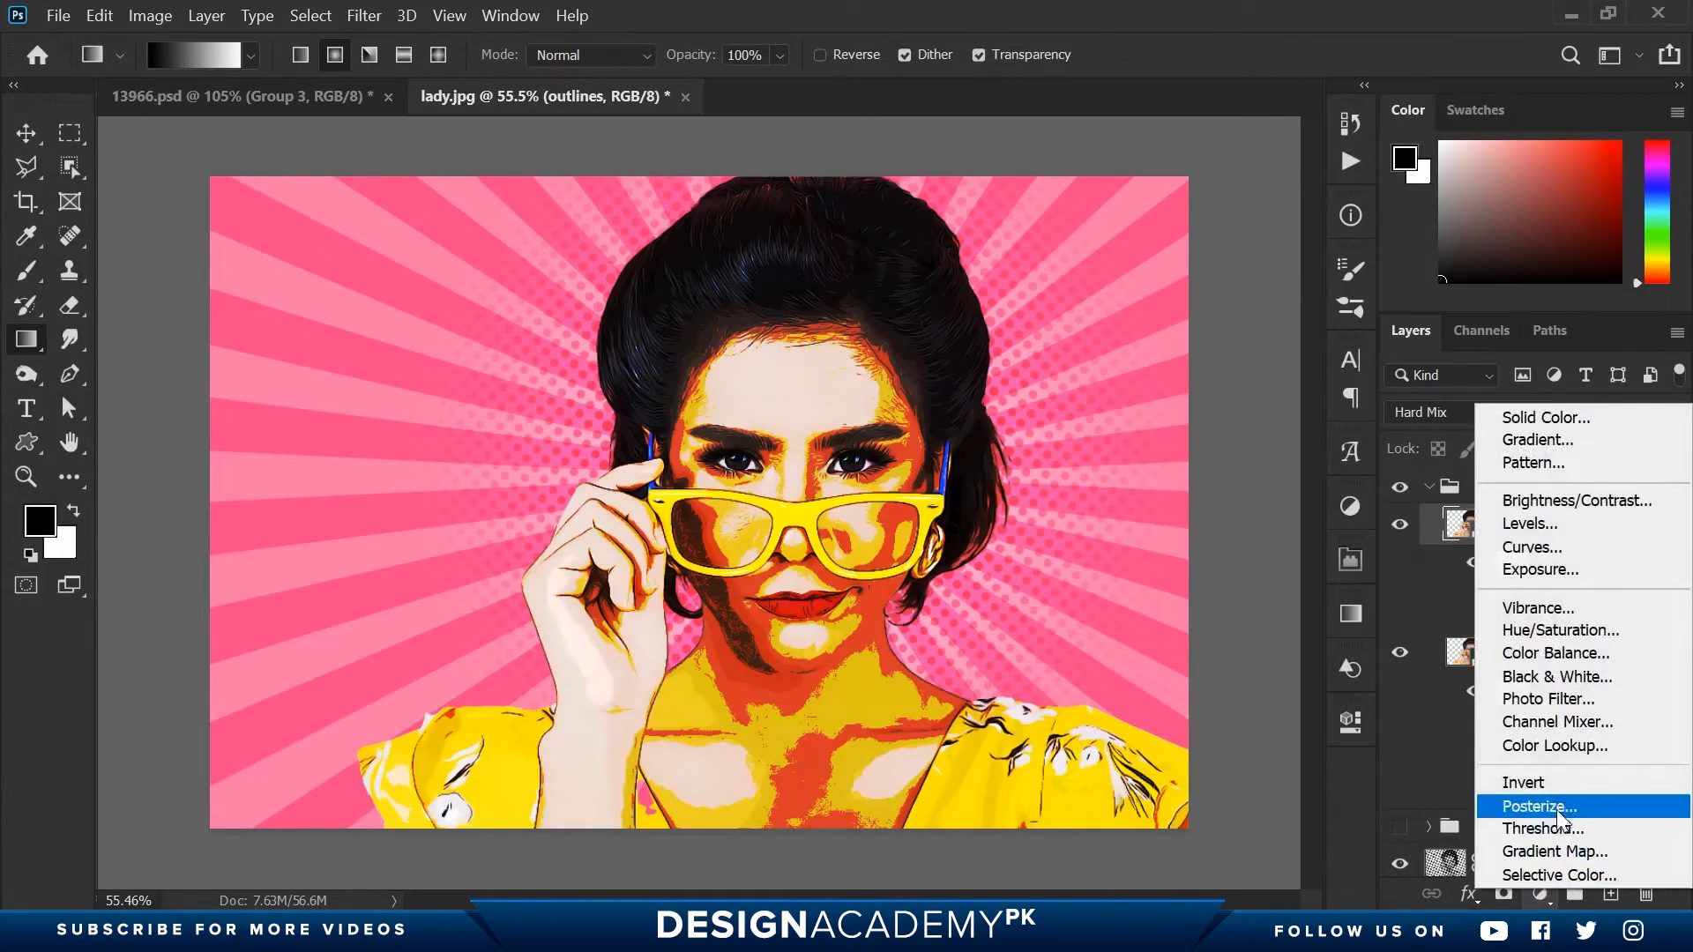
left_click(1574, 688)
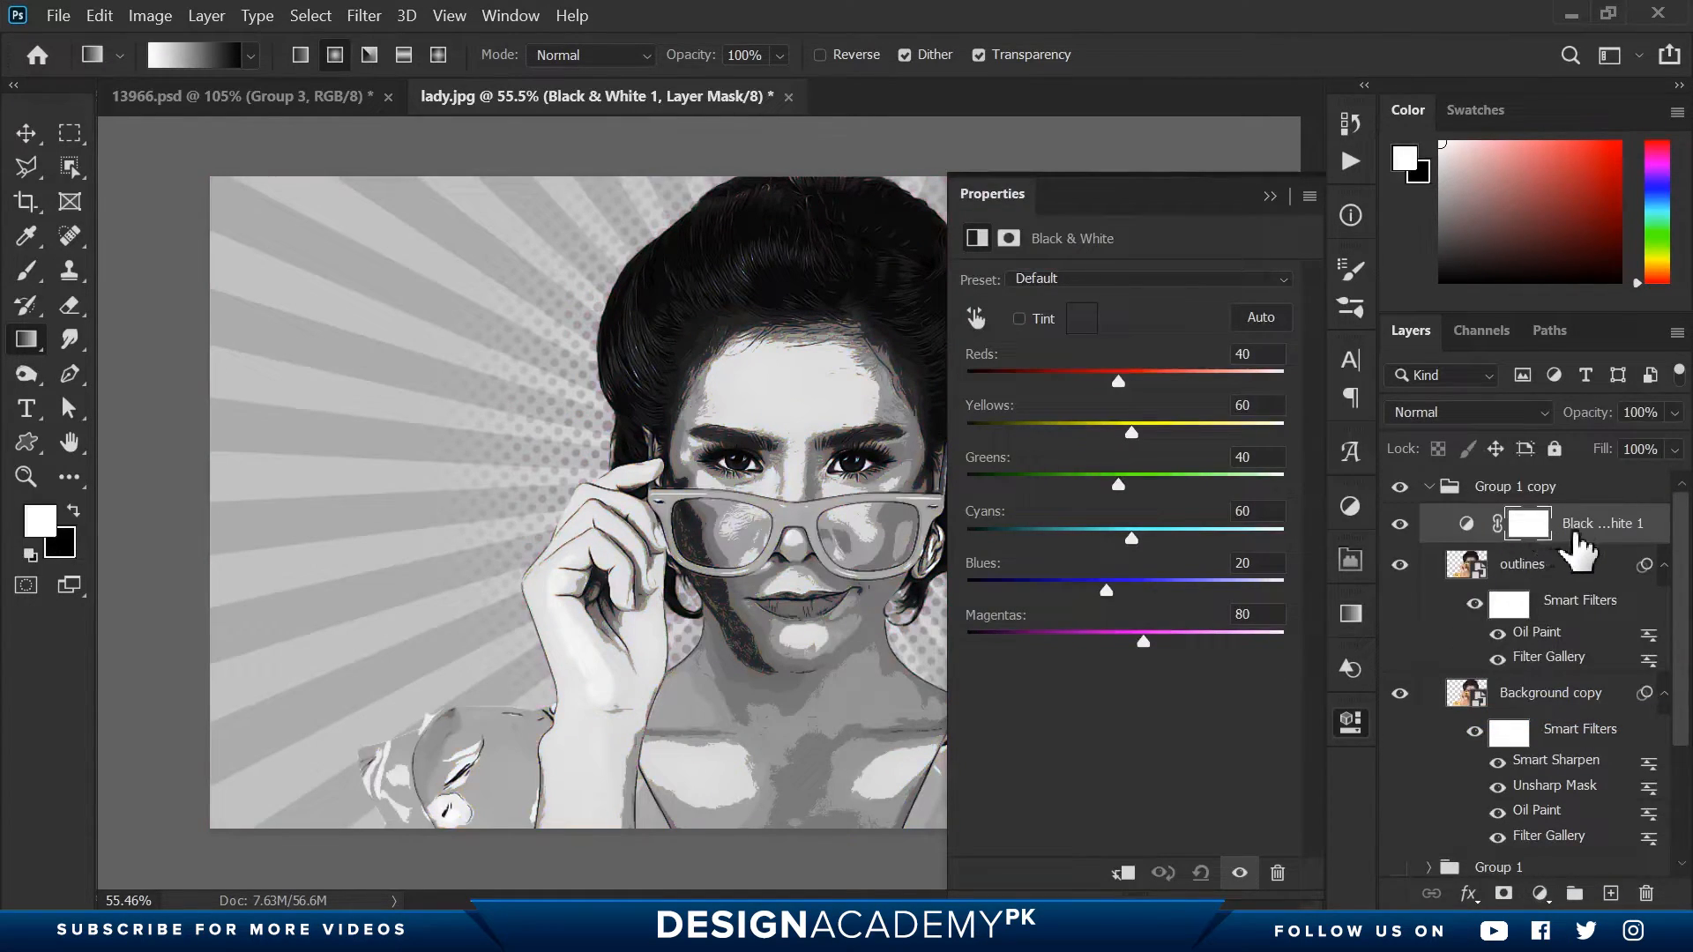
left_click_drag(1570, 543, 1541, 487)
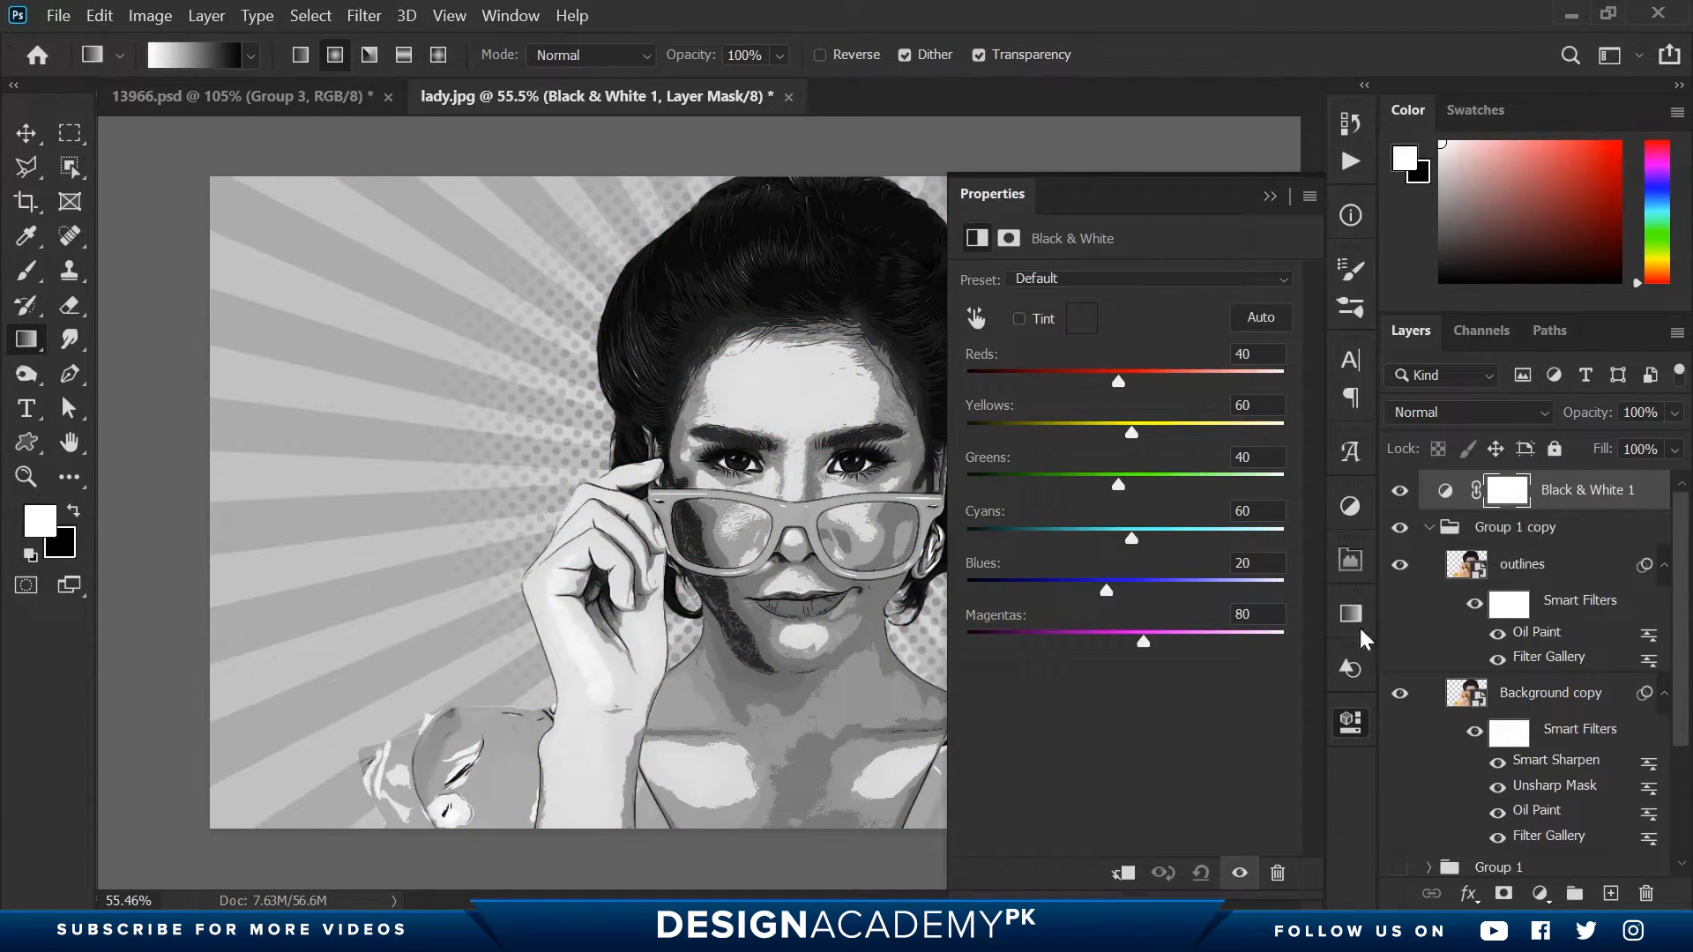
left_click(1125, 873)
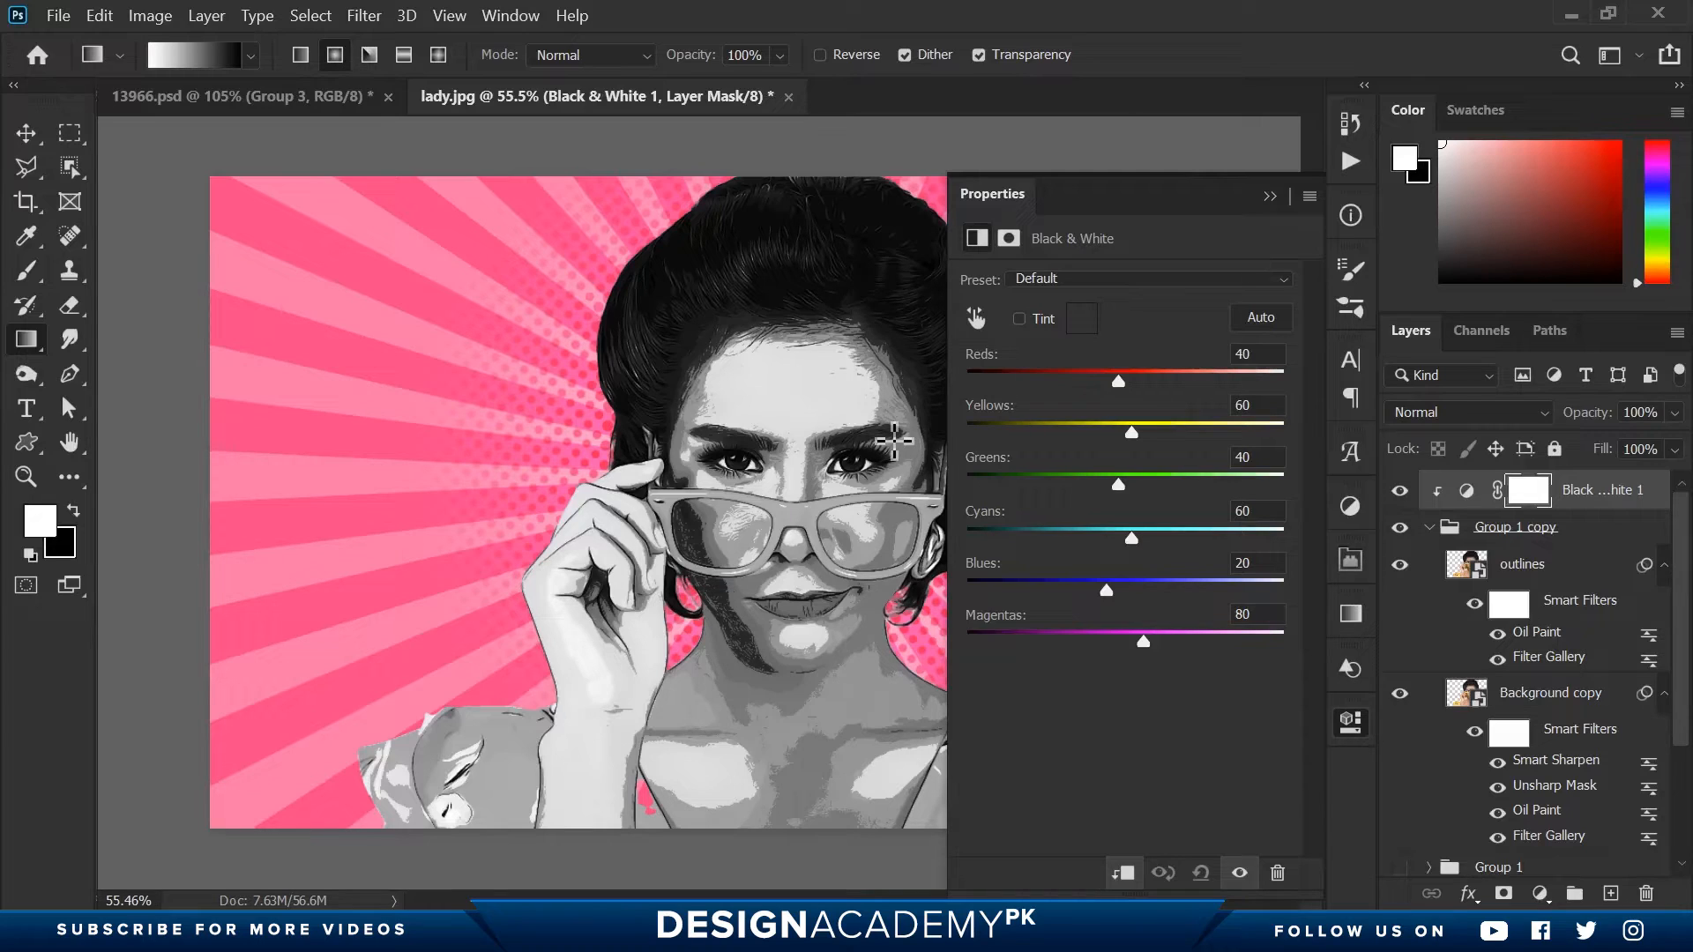
mouse_move(1117, 385)
left_mouse_down()
mouse_move(1047, 384)
mouse_move(1124, 387)
left_mouse_up()
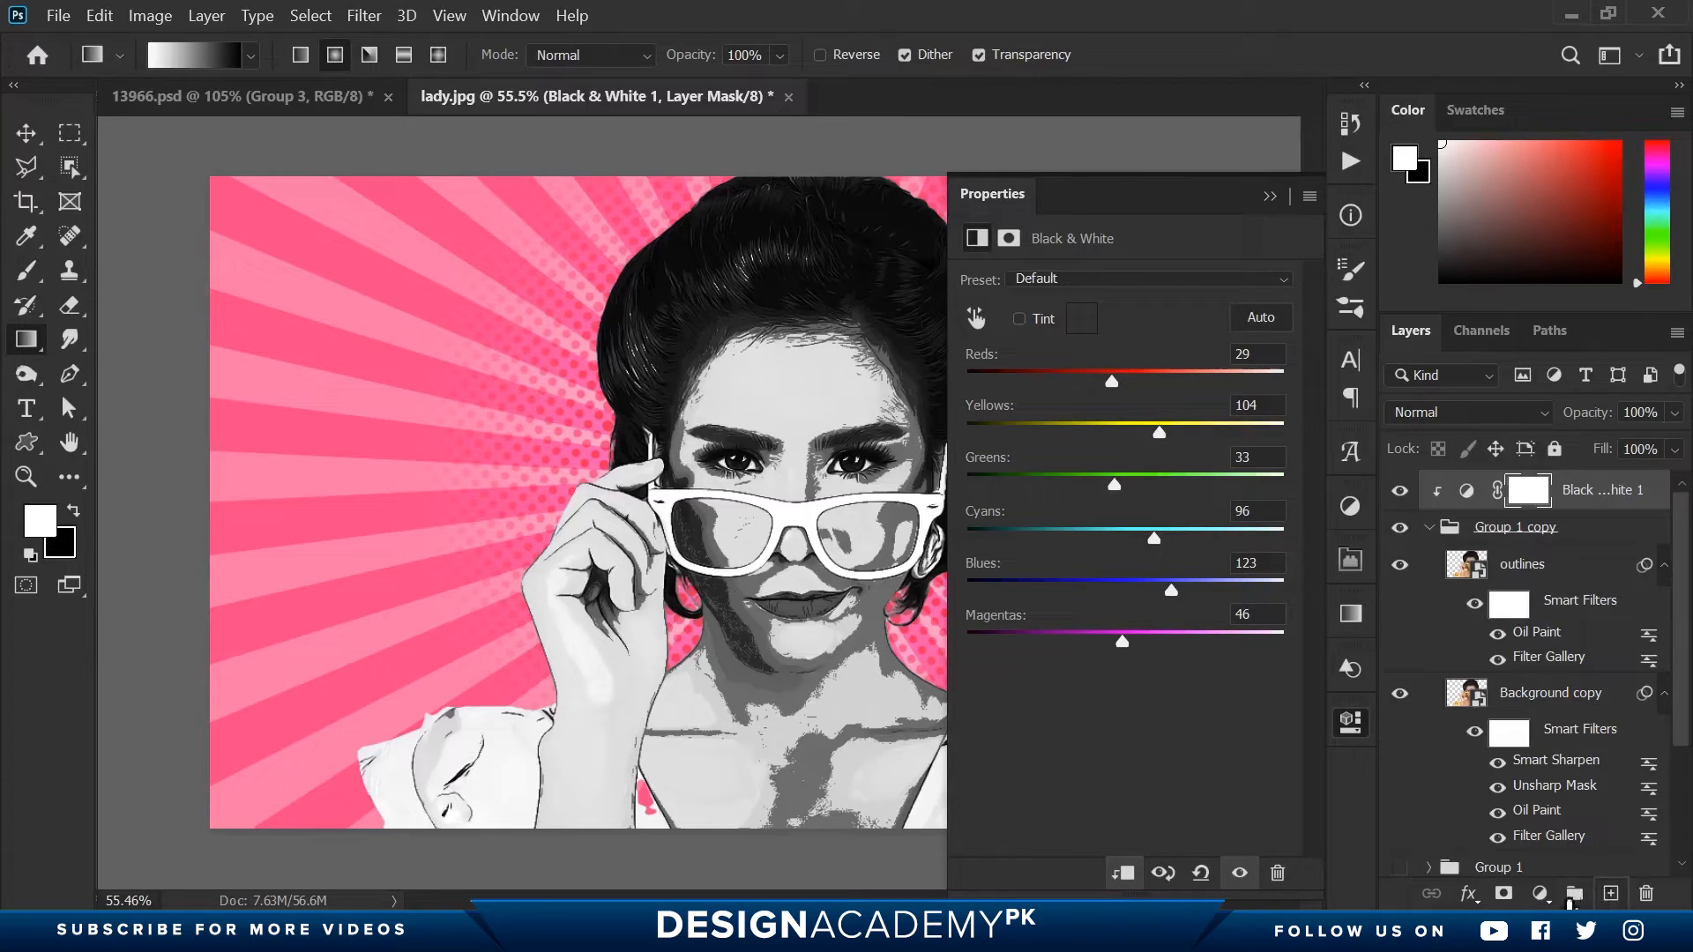
Add a Gradient Map adjustment above the Black & White adjustment and clip it to Group 1 copy.
left_click(1540, 894)
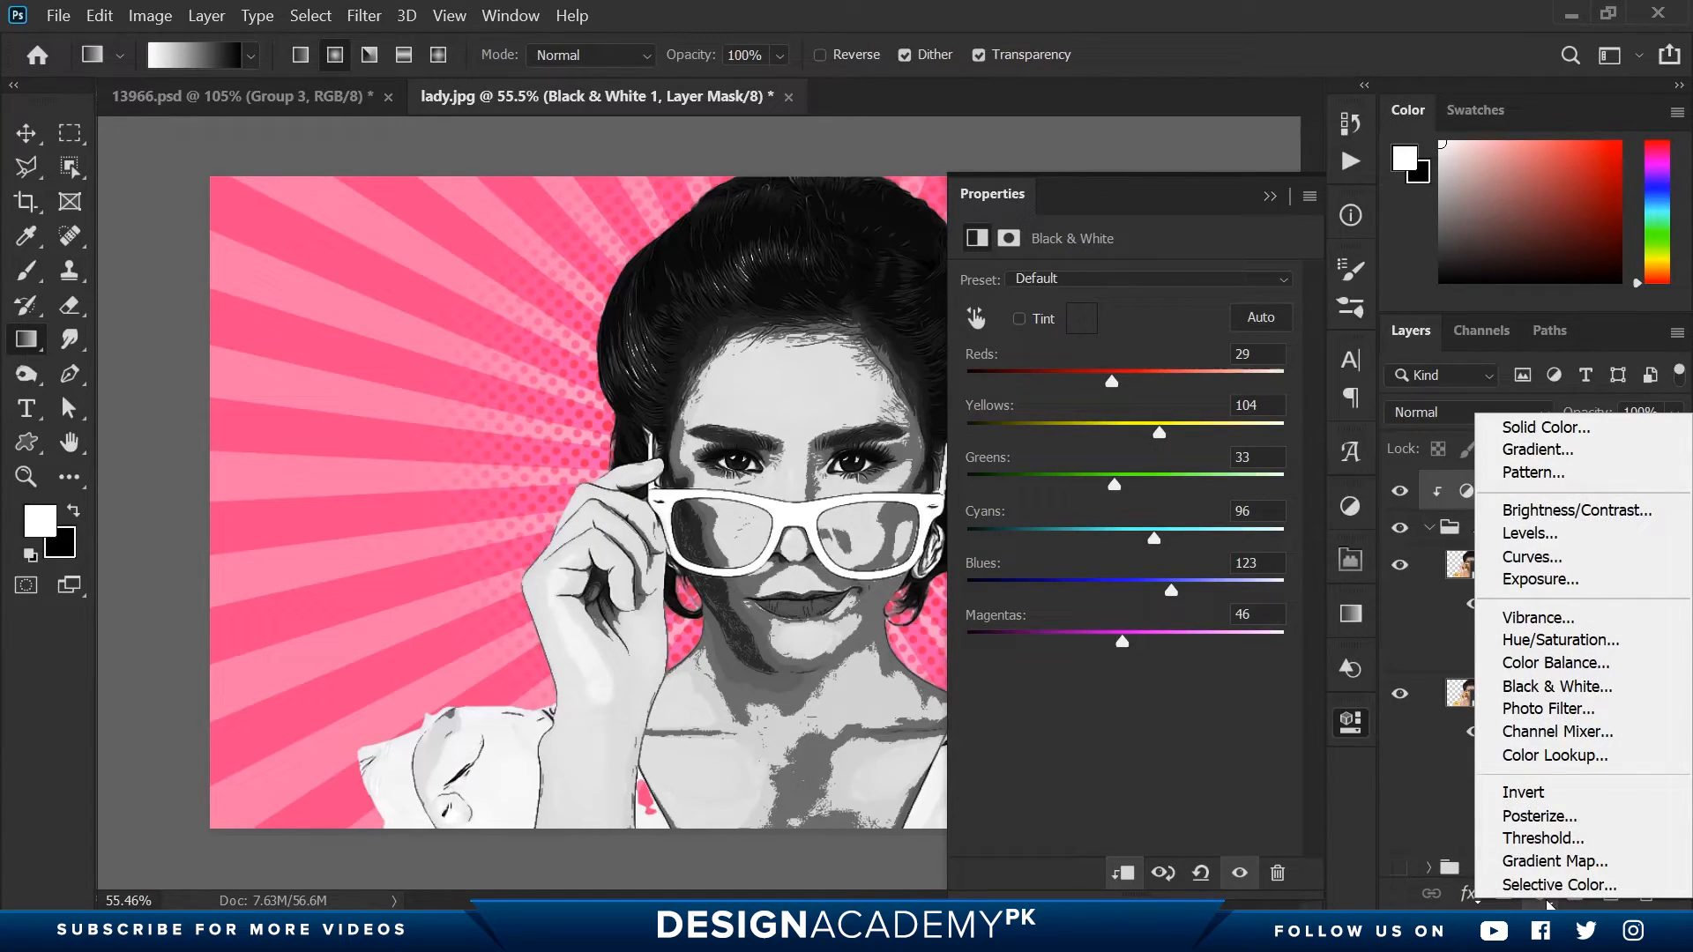
left_click(1590, 863)
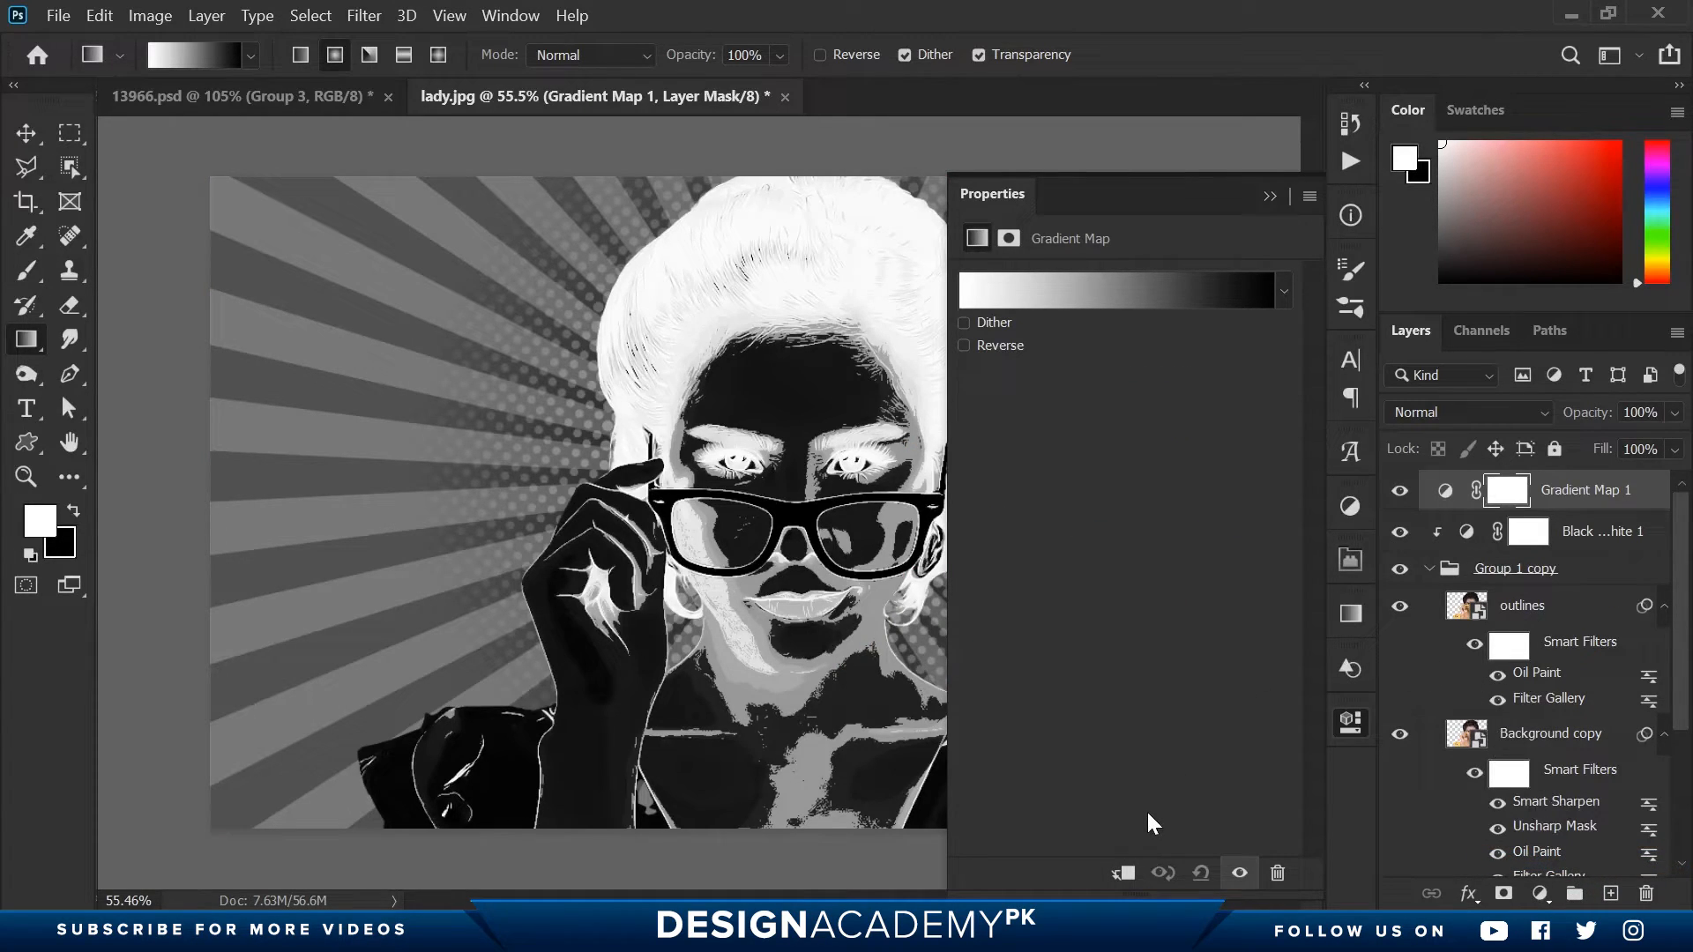
left_click(1125, 875)
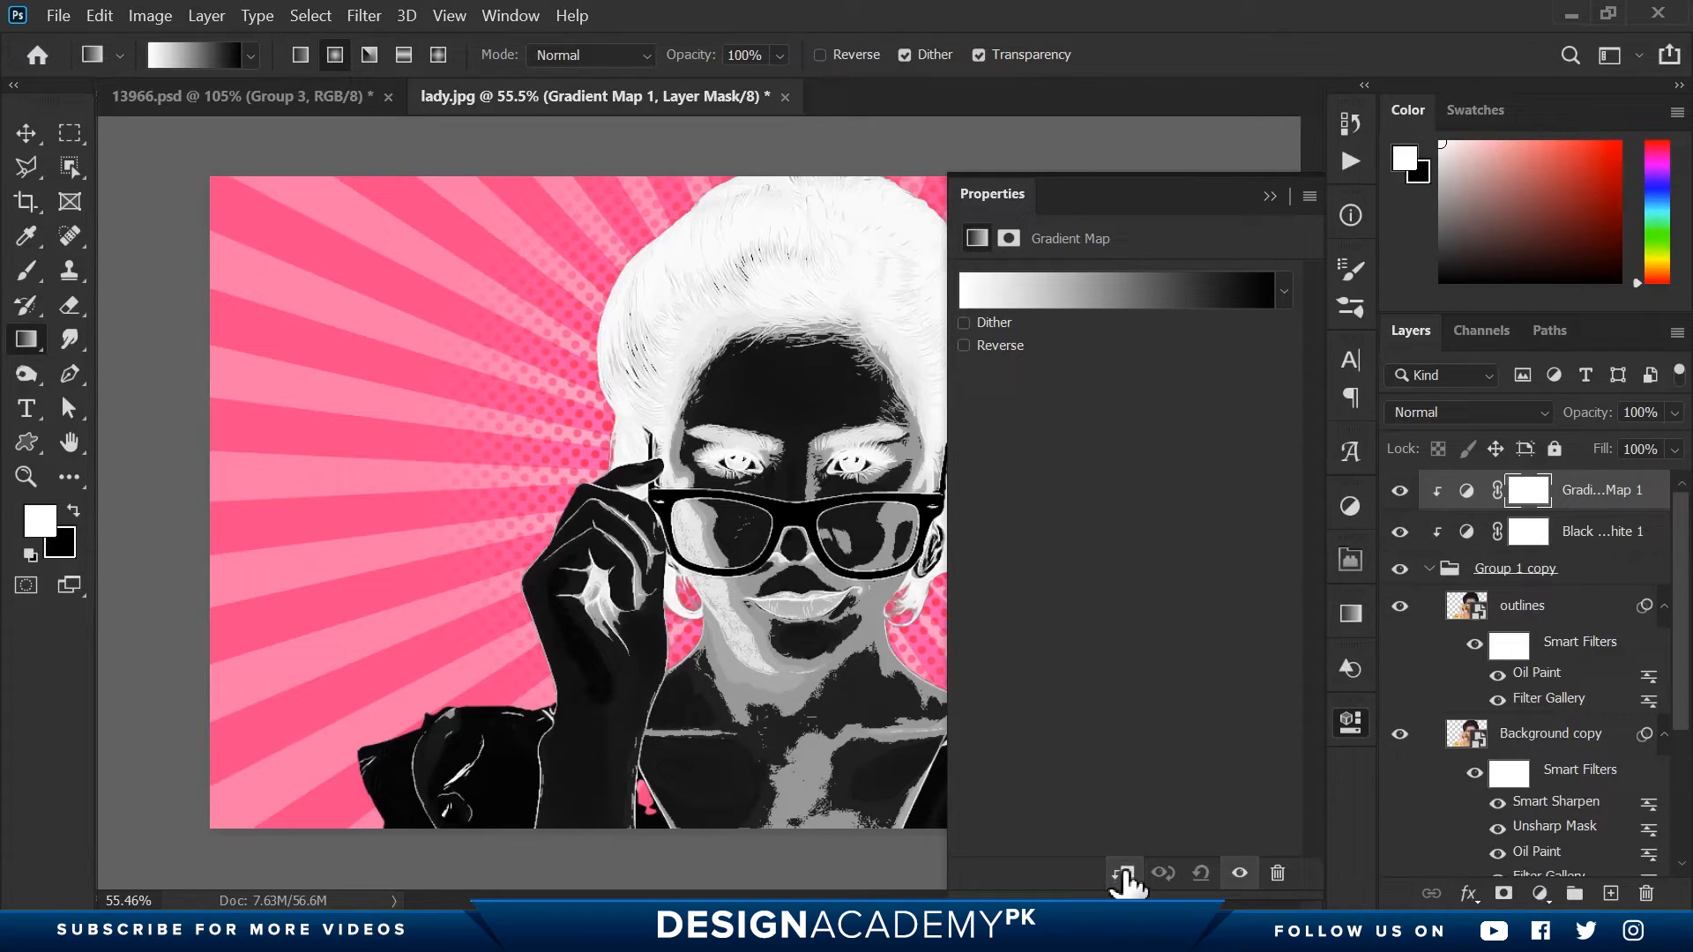
Edit the gradient map's gradient and set its starting color stop at location 0% to dark blue 001f39.
left_click(1285, 292)
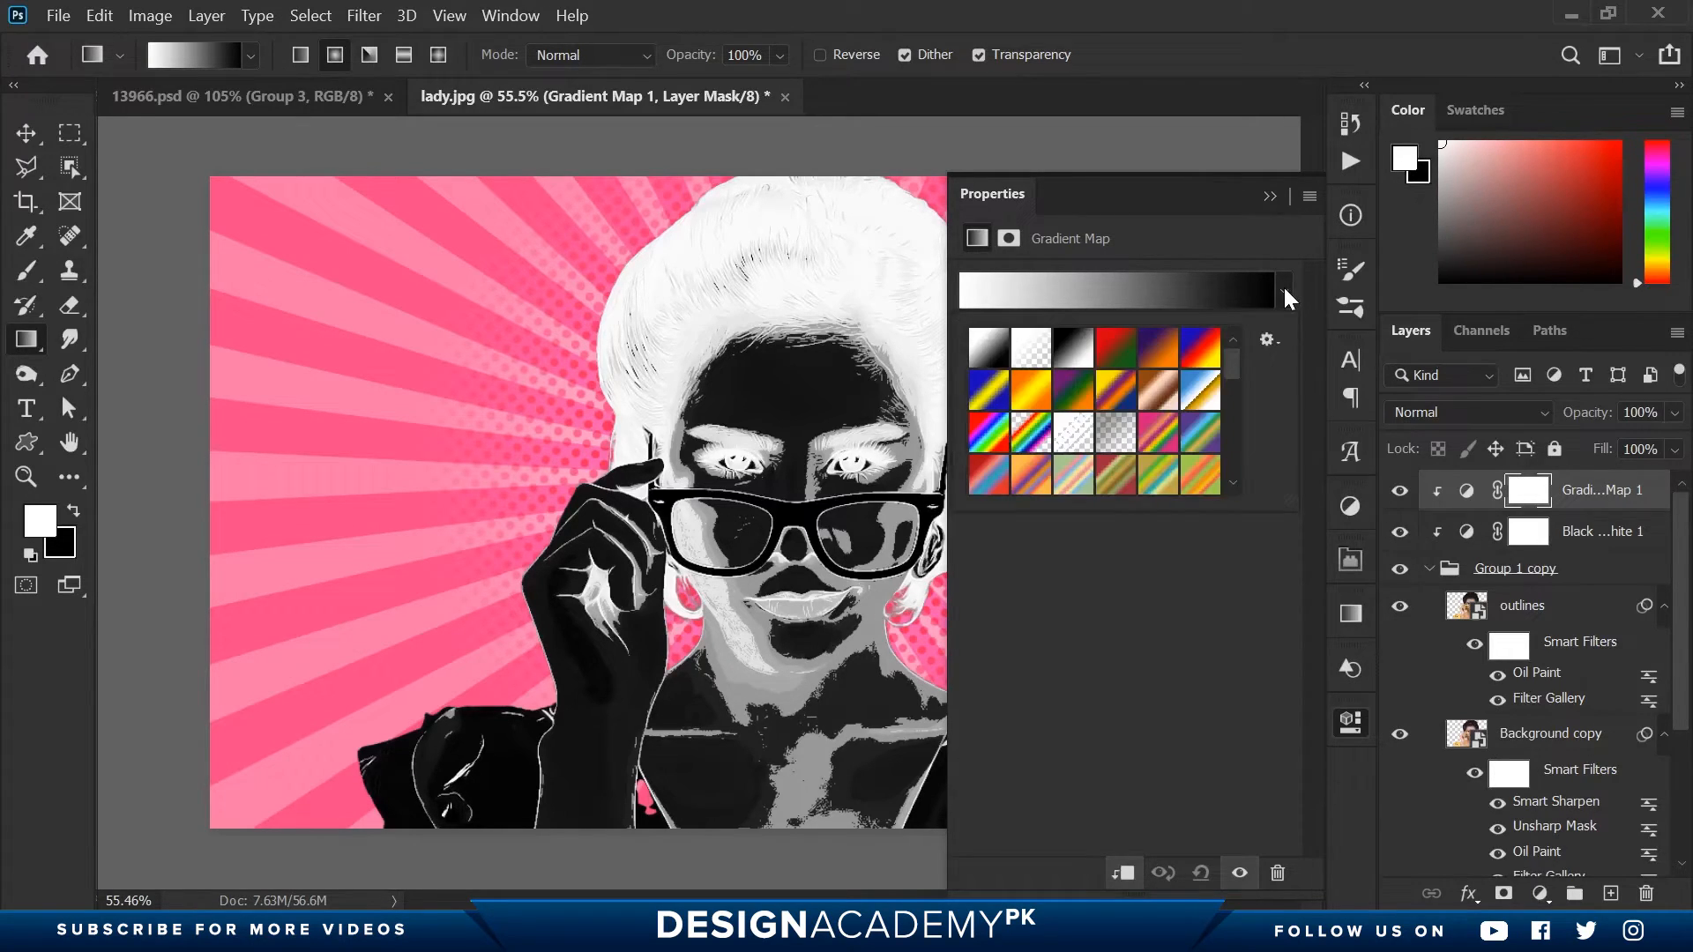
left_click(1022, 288)
left_click(1098, 291)
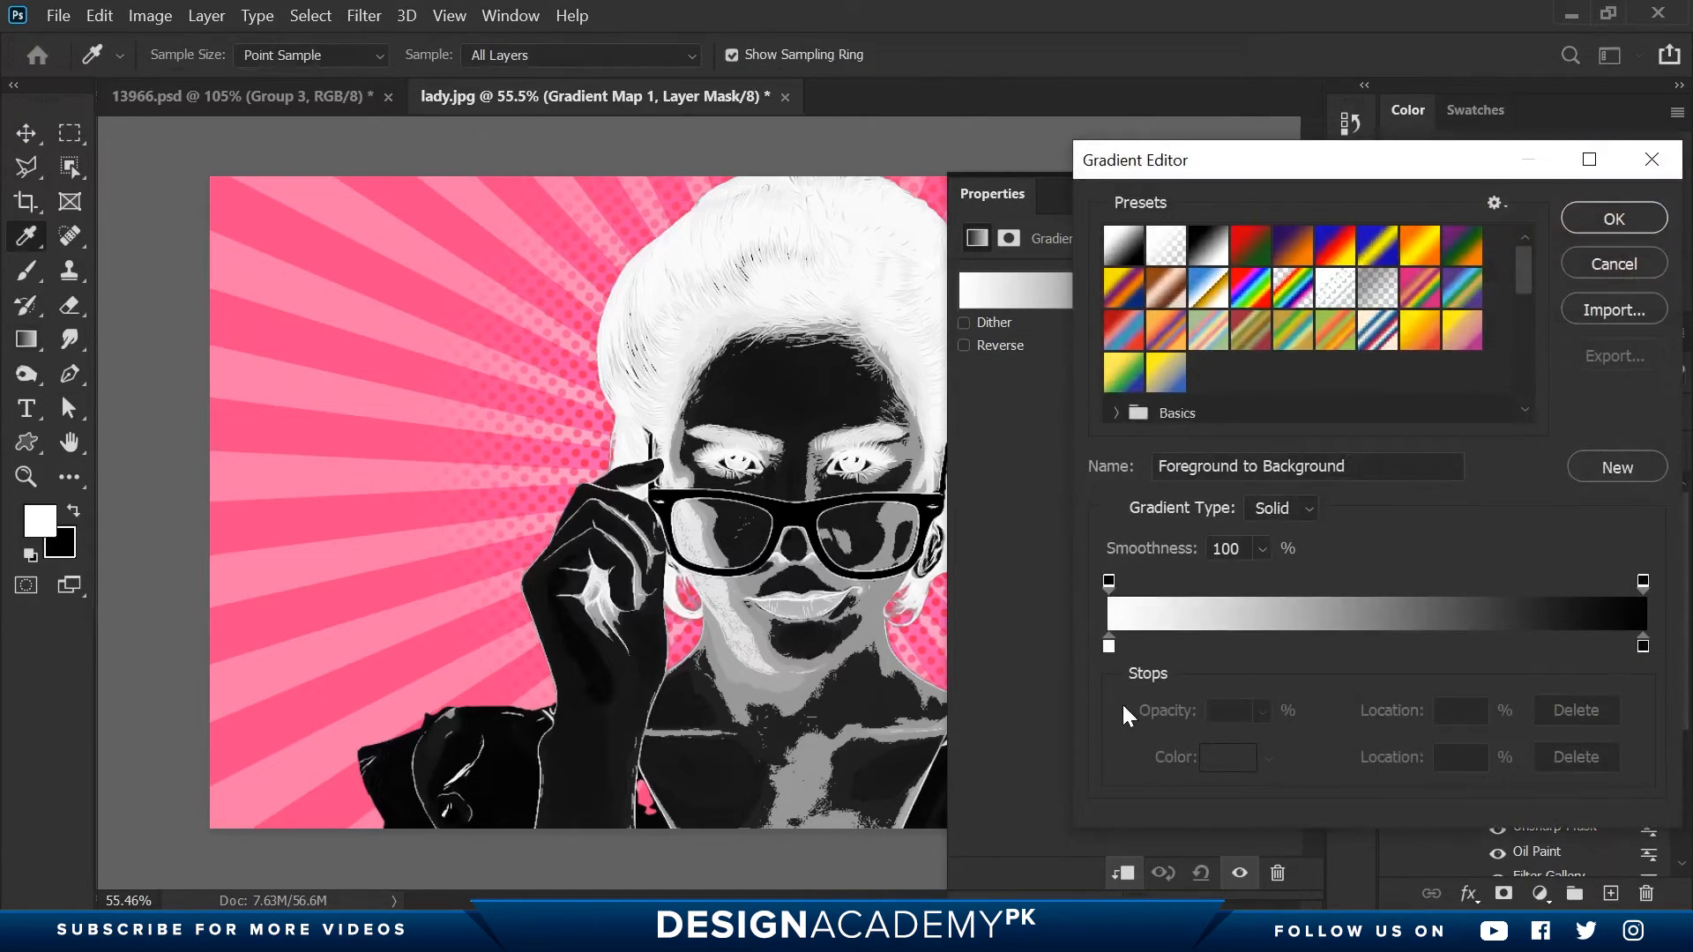
left_click(1110, 645)
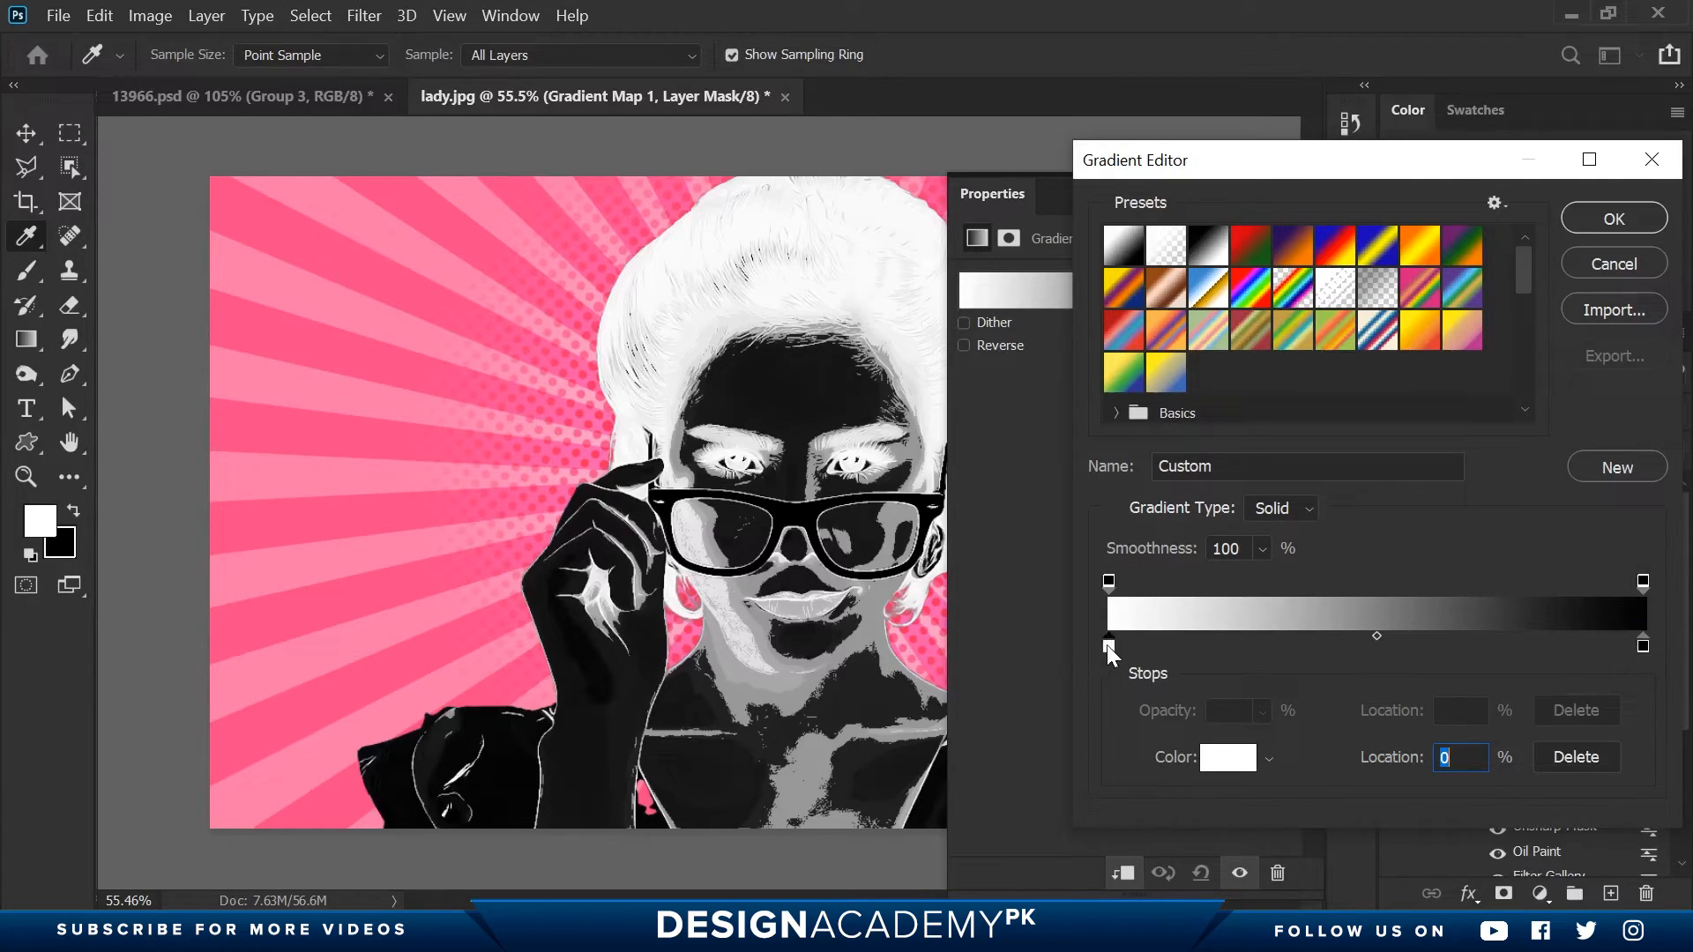
left_click(1223, 758)
left_click(1226, 548)
left_click_drag(1181, 577, 1268, 712)
left_click(1231, 594)
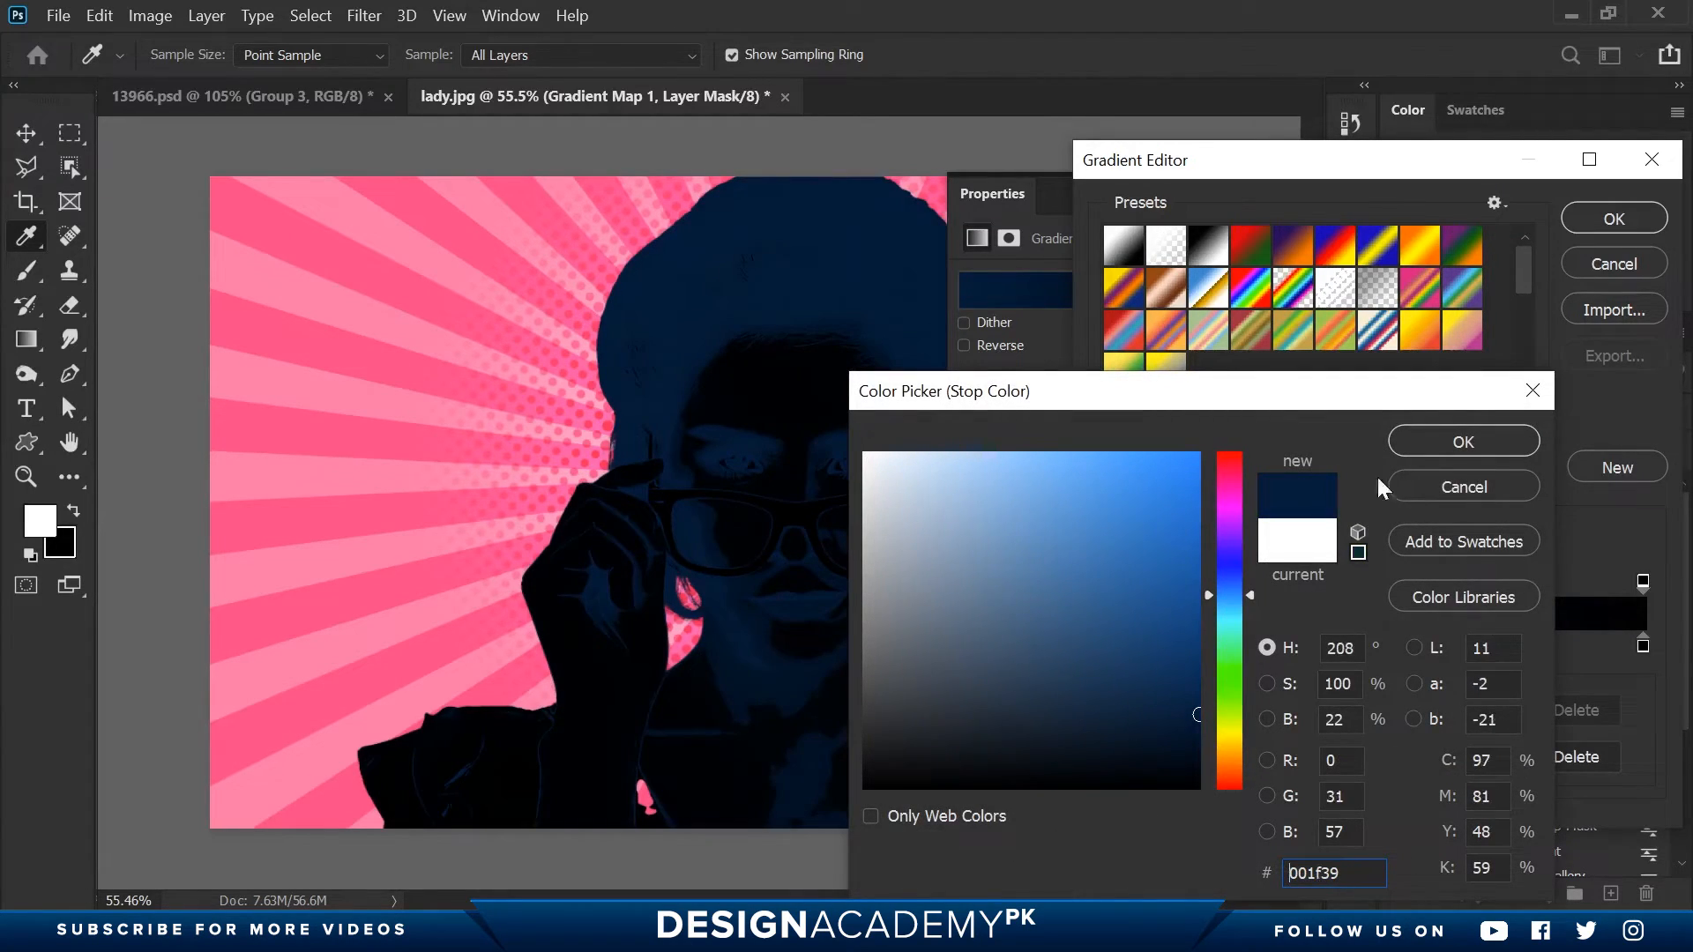
left_click(1464, 441)
Set the gradient's end color stop at location 100% to light gray e0e0e0.
left_click(1643, 646)
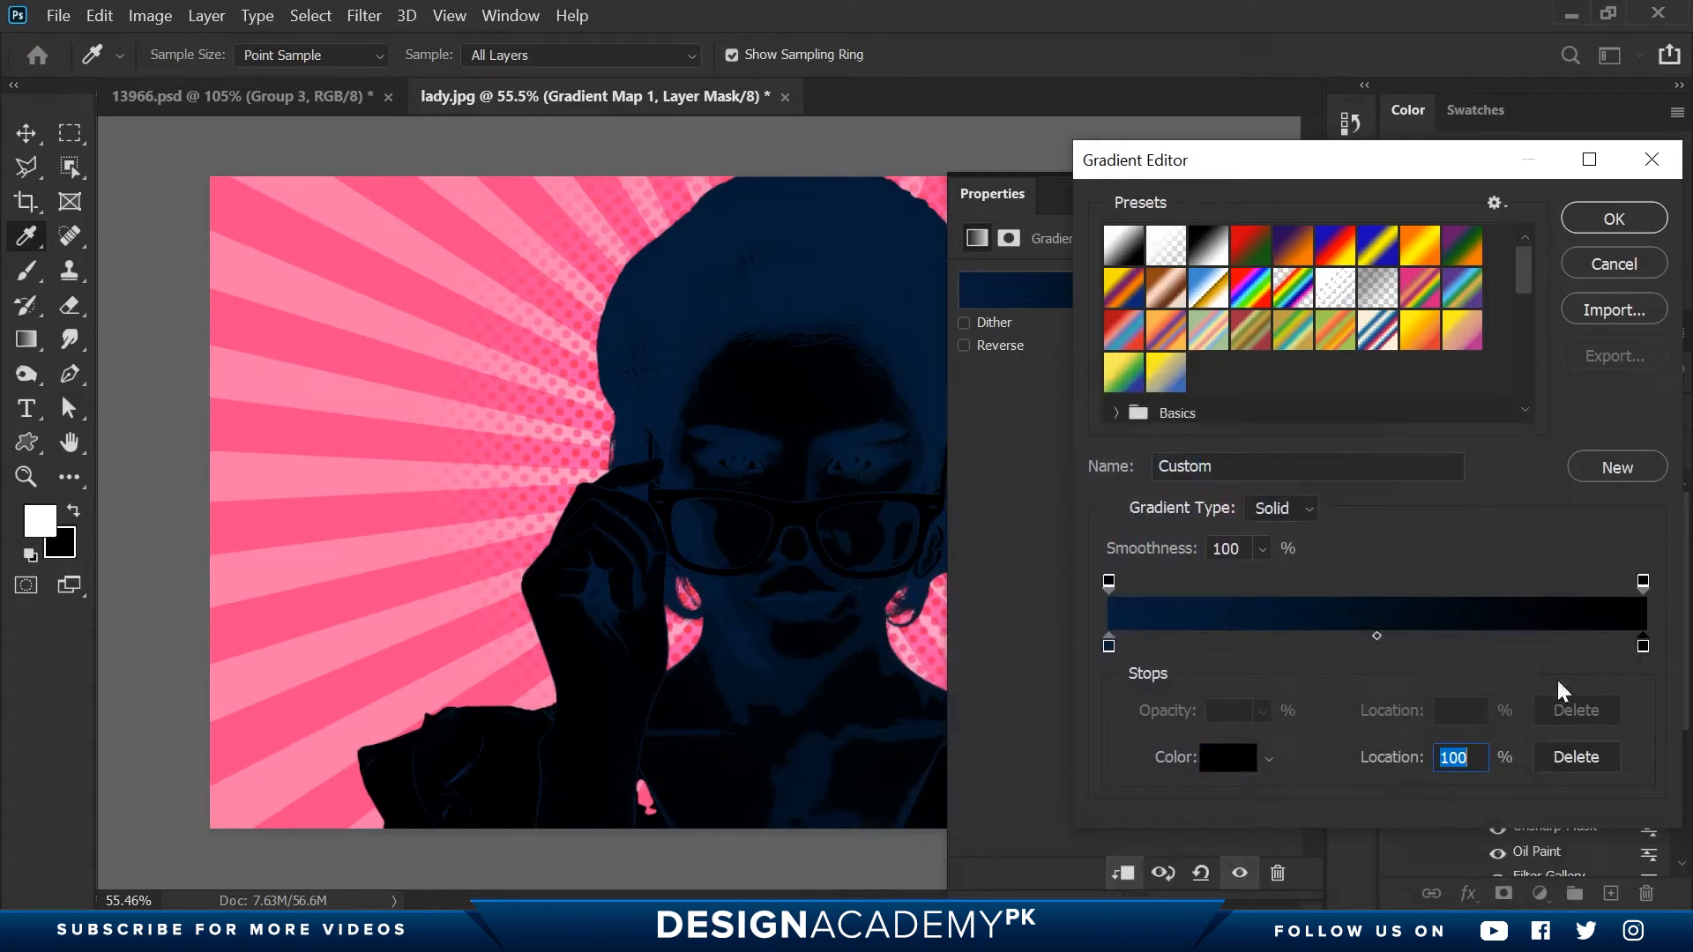
left_click(1226, 758)
mouse_move(1102, 492)
left_mouse_down()
mouse_move(975, 447)
mouse_move(982, 510)
left_mouse_up()
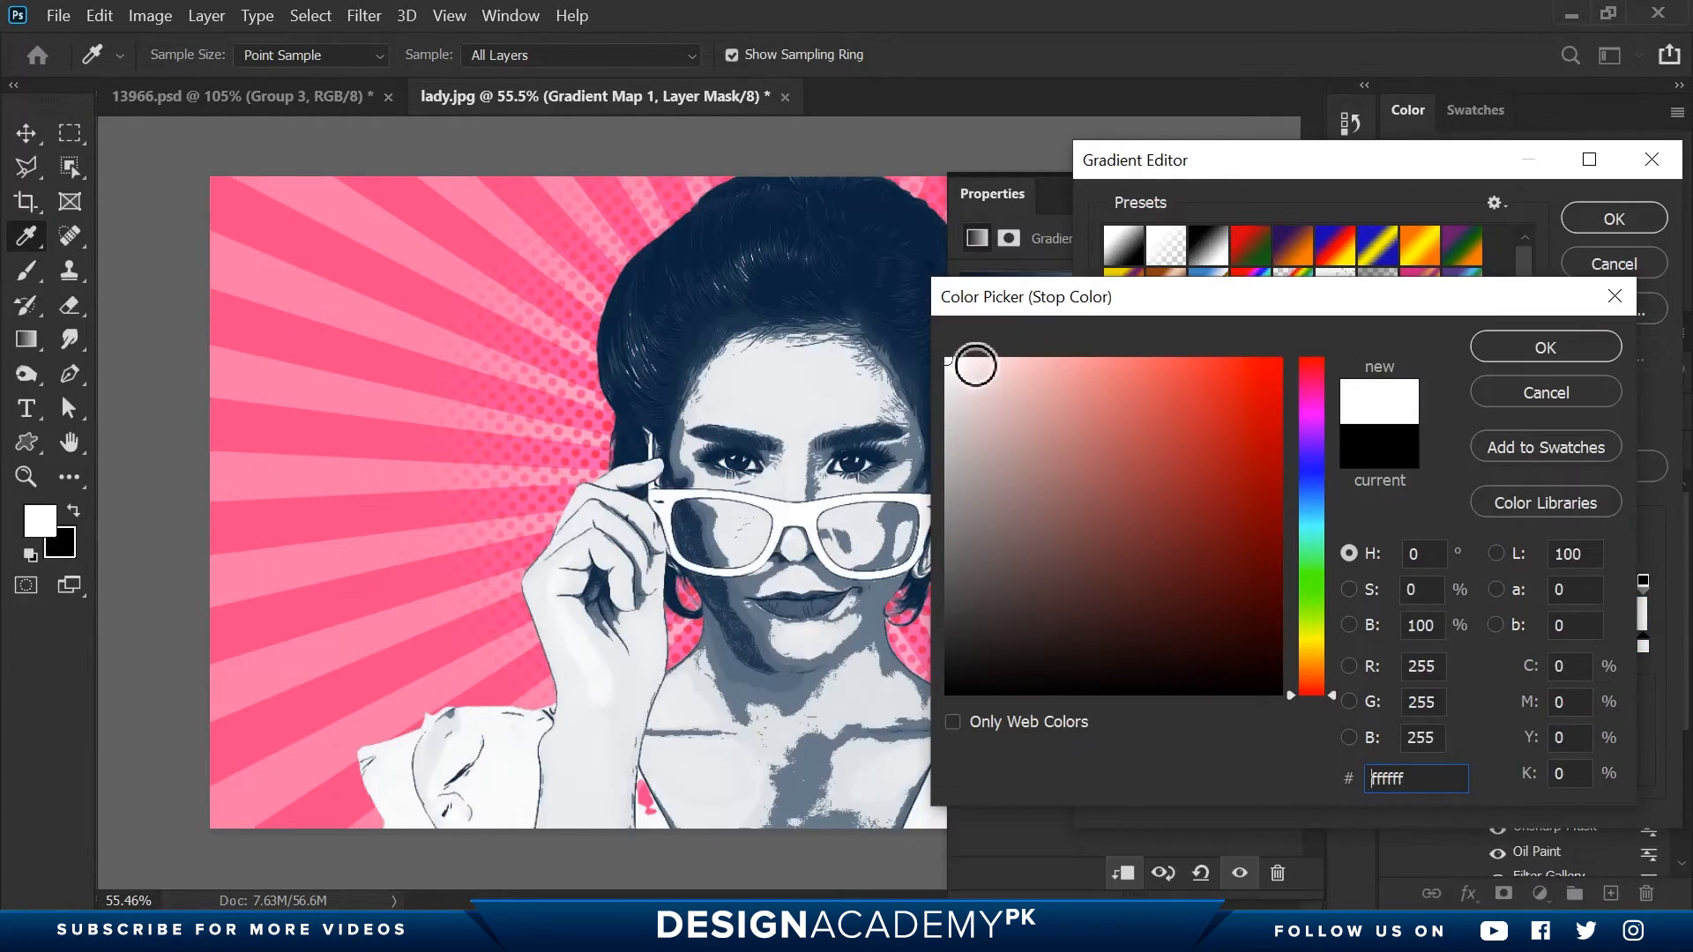
left_click_drag(954, 367, 880, 398)
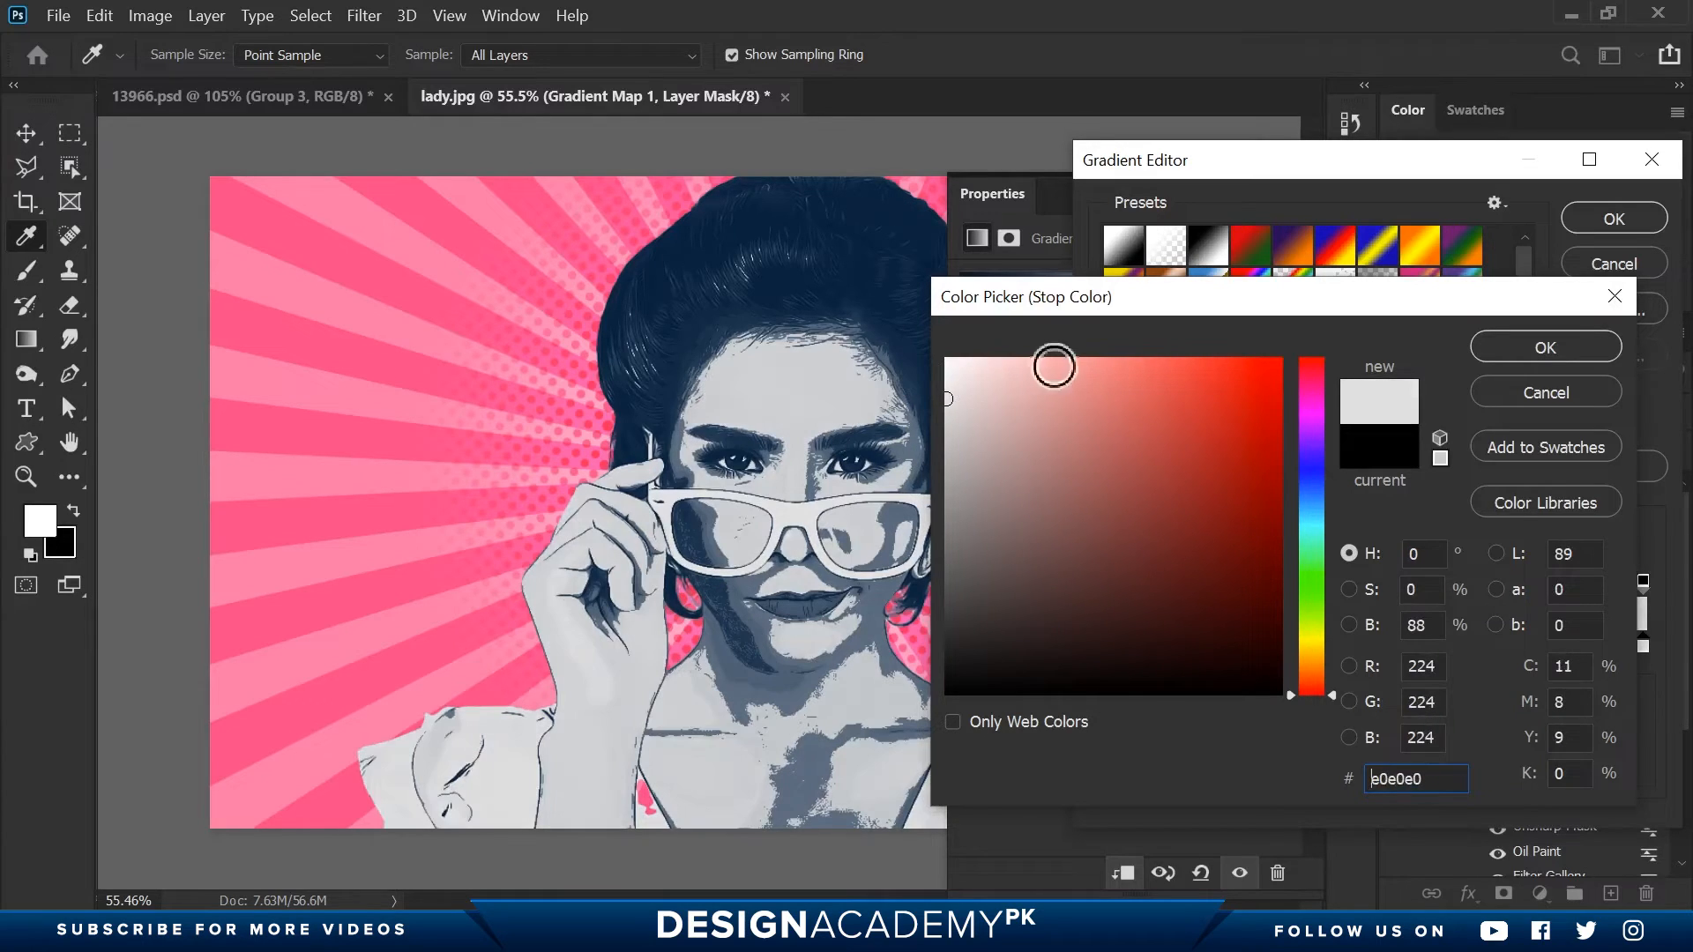
left_click(1509, 357)
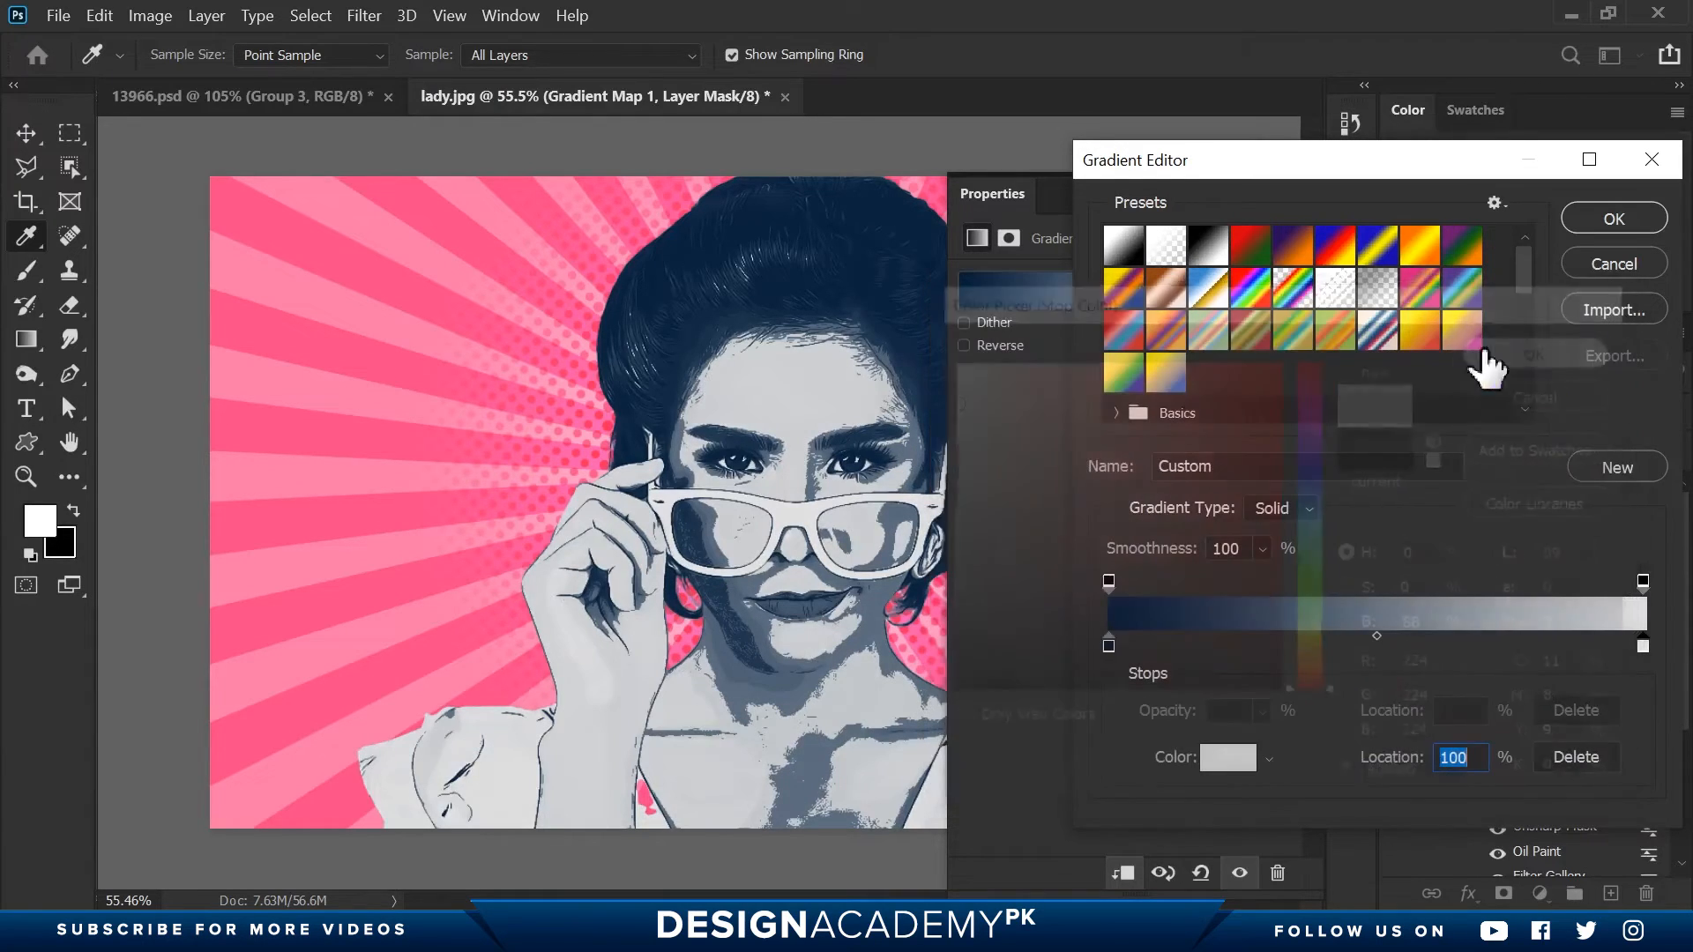
Darken the gradient's starting color stop to 001526, apply the gradient, and select the Black & White 1 adjustment layer.
left_click(1109, 647)
left_click(1228, 758)
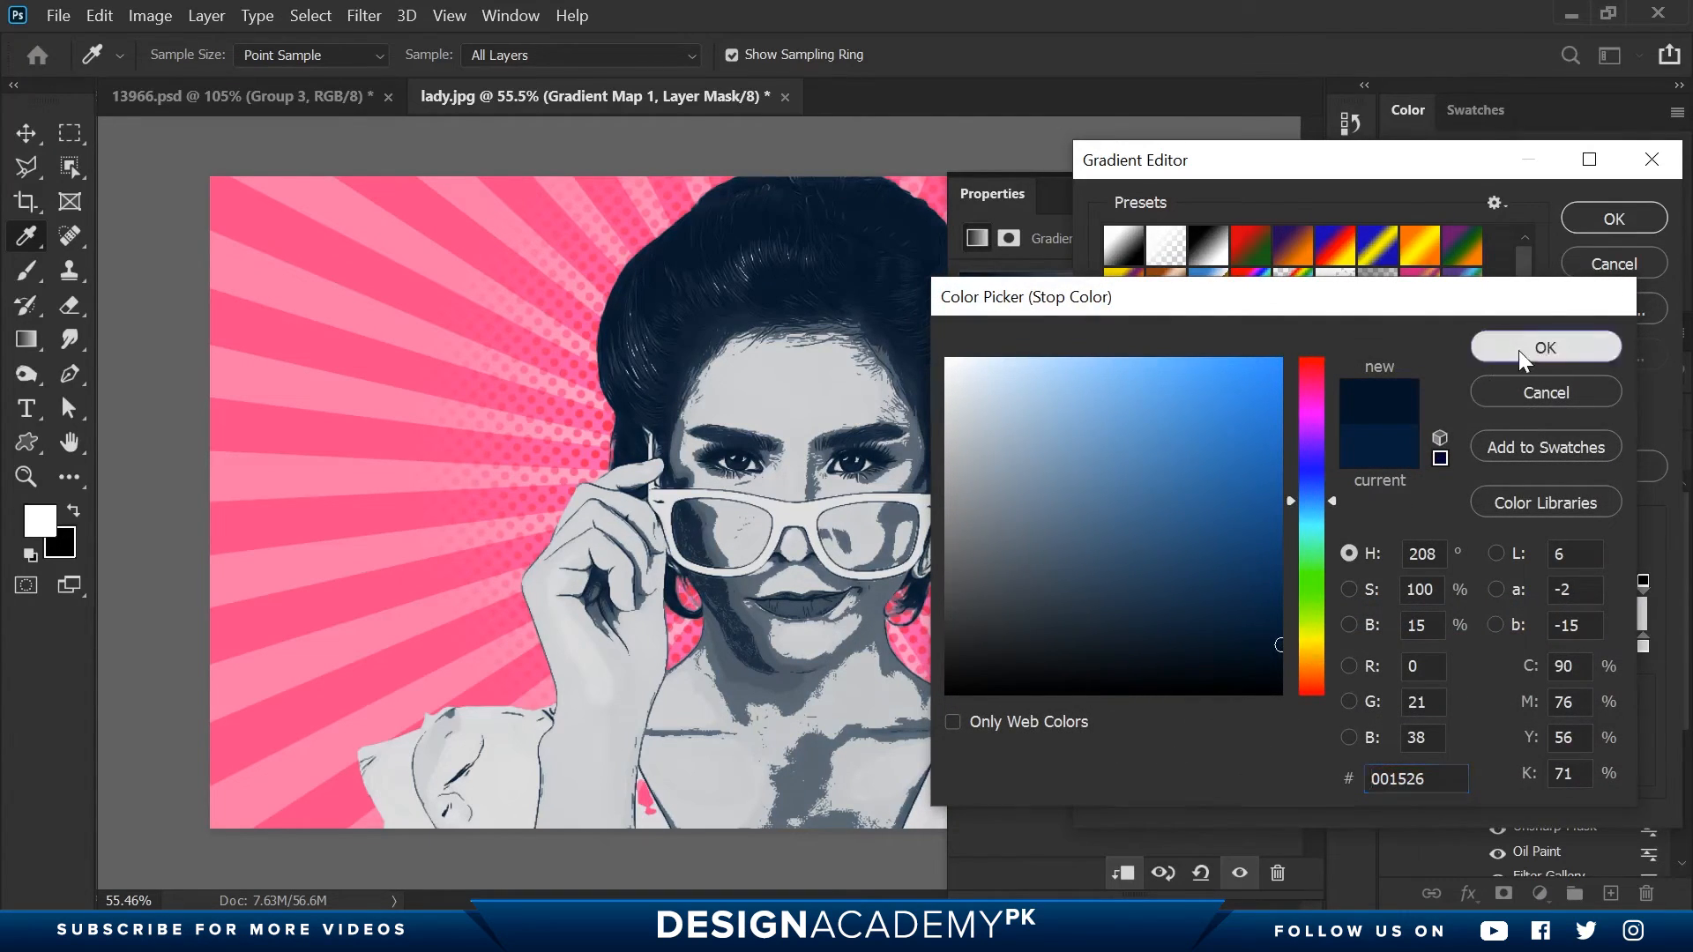
left_click(1545, 348)
left_click(1617, 227)
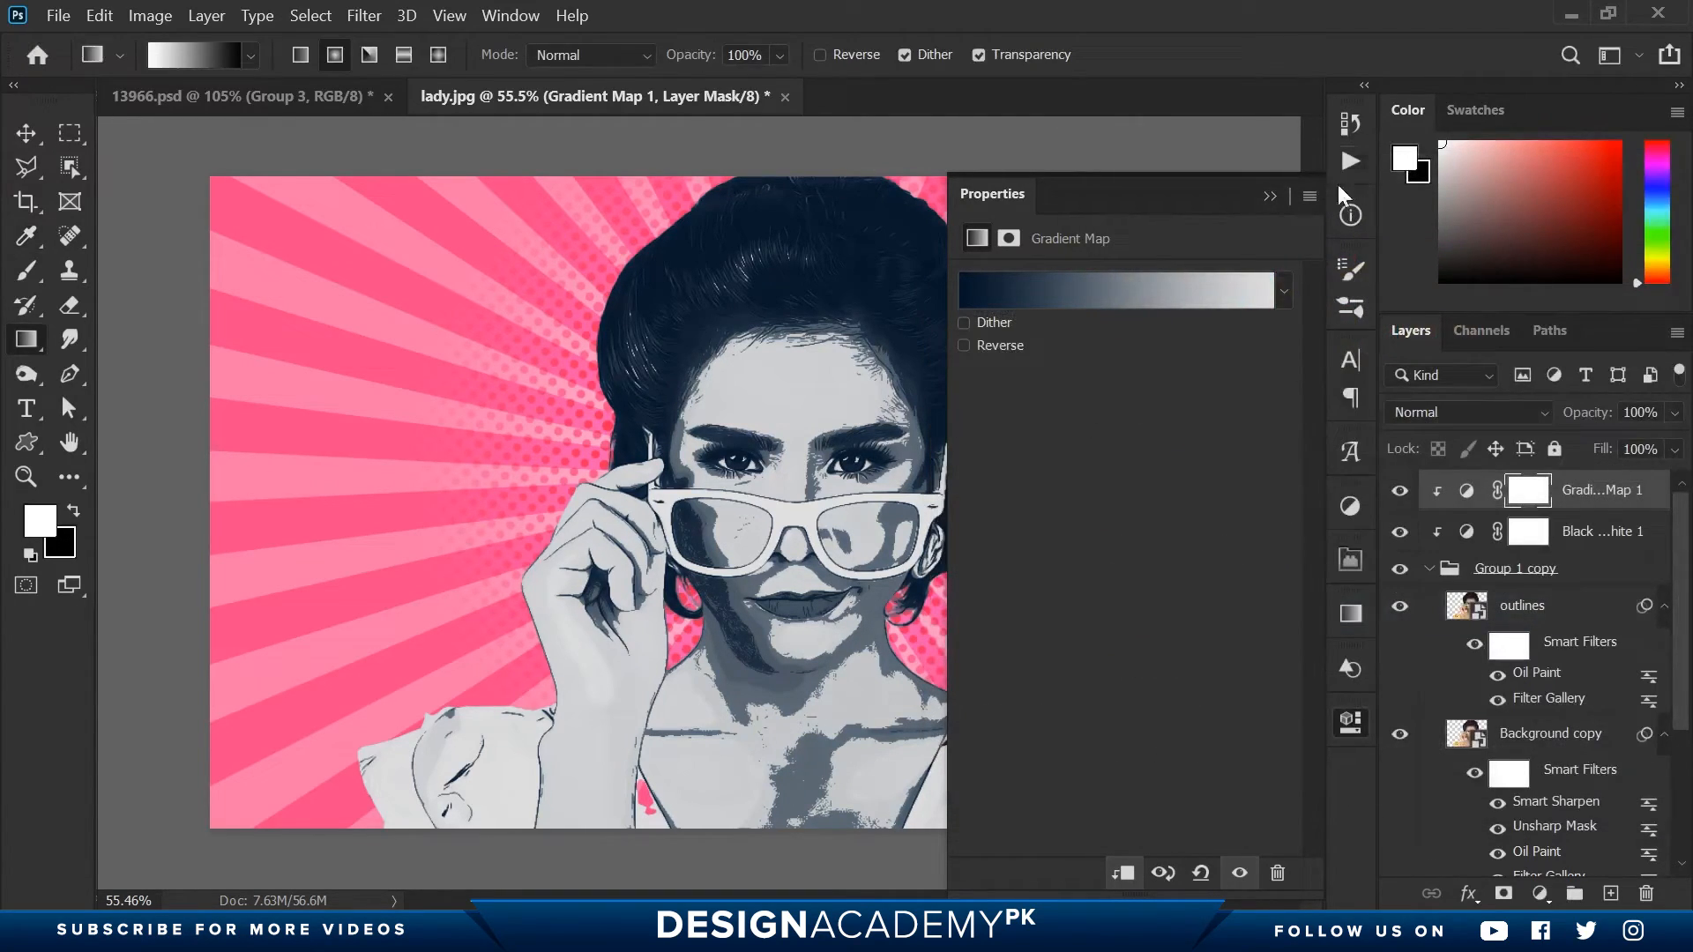
left_click(1354, 734)
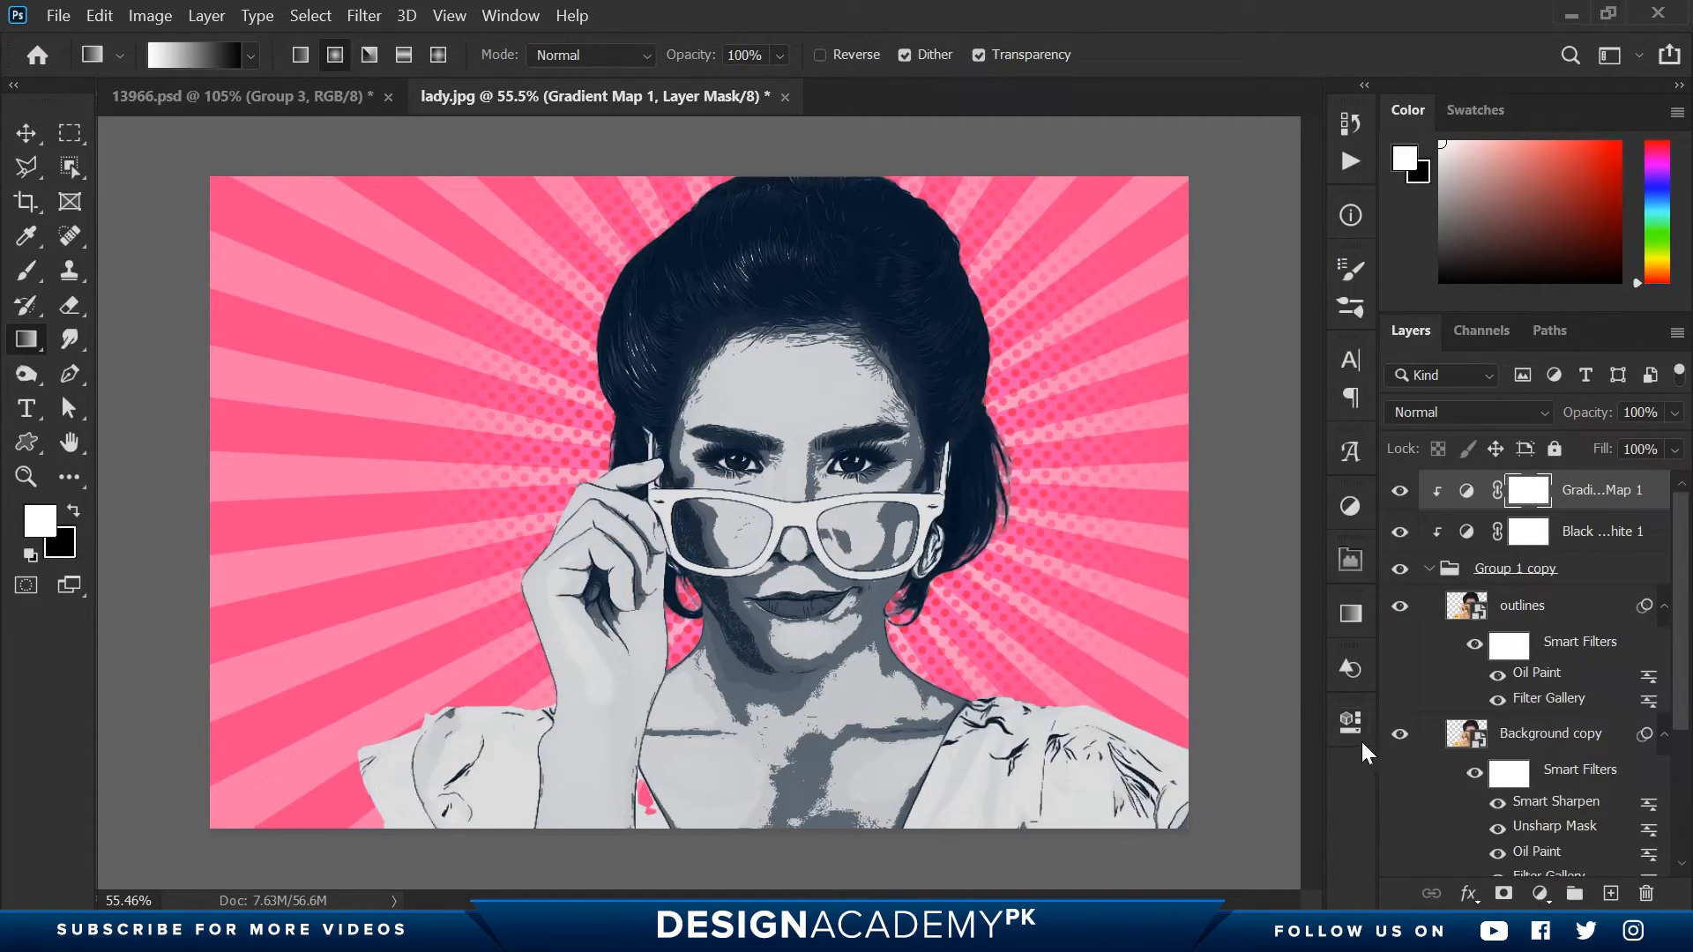
key("alt+bracketleft")
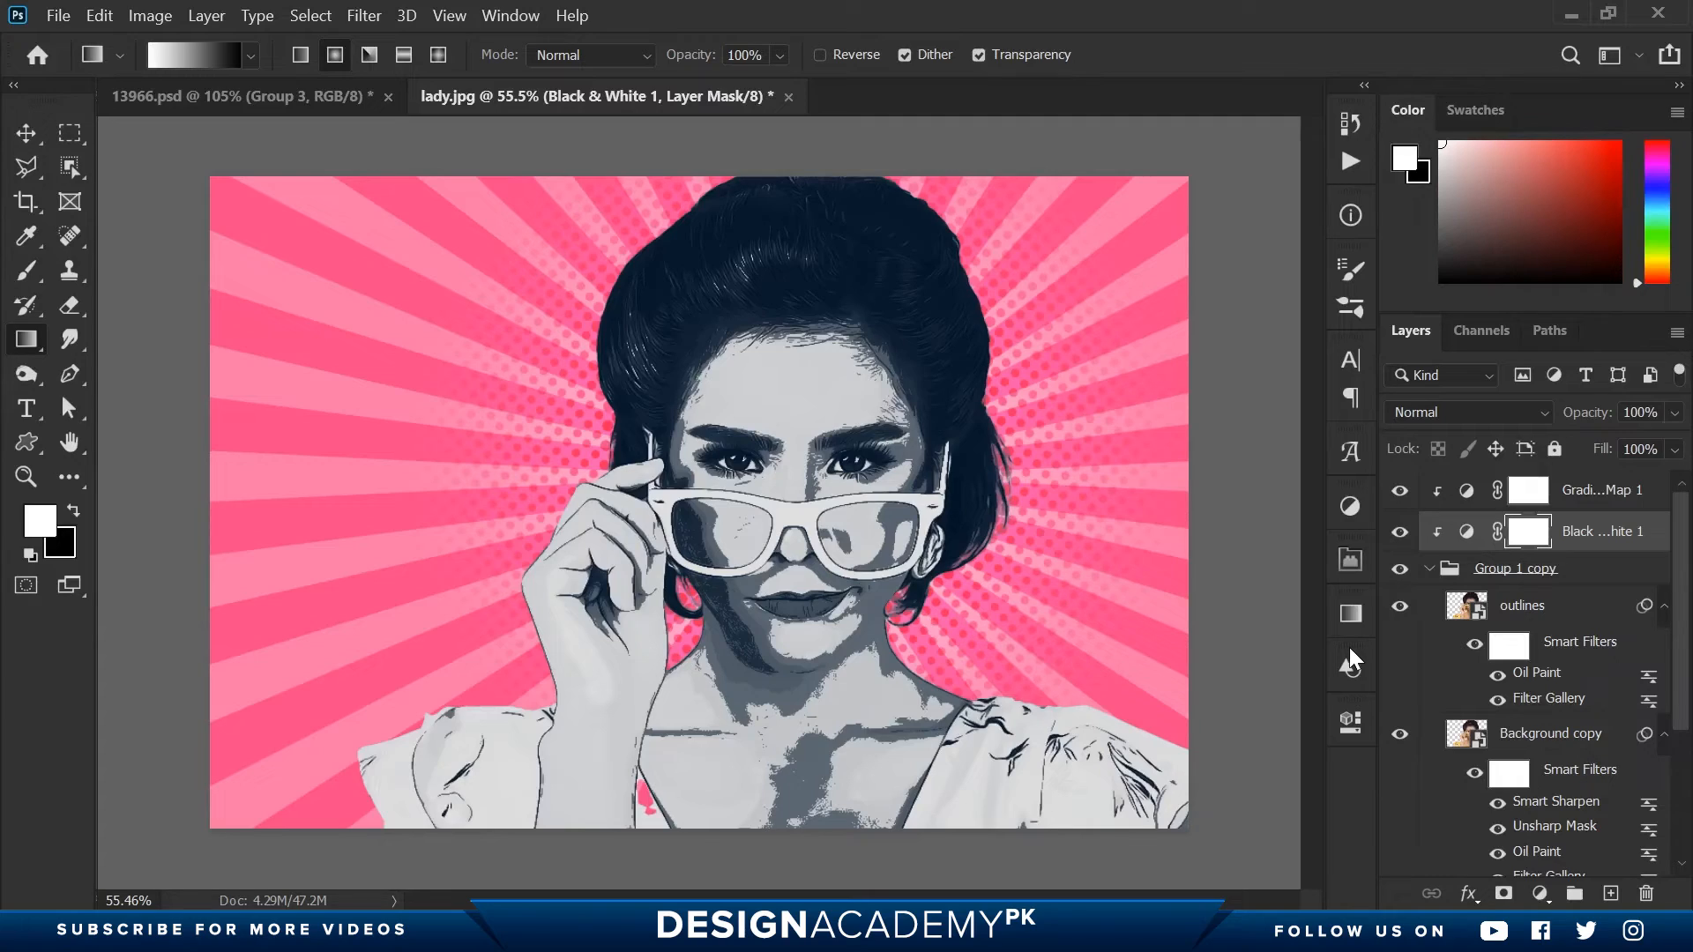